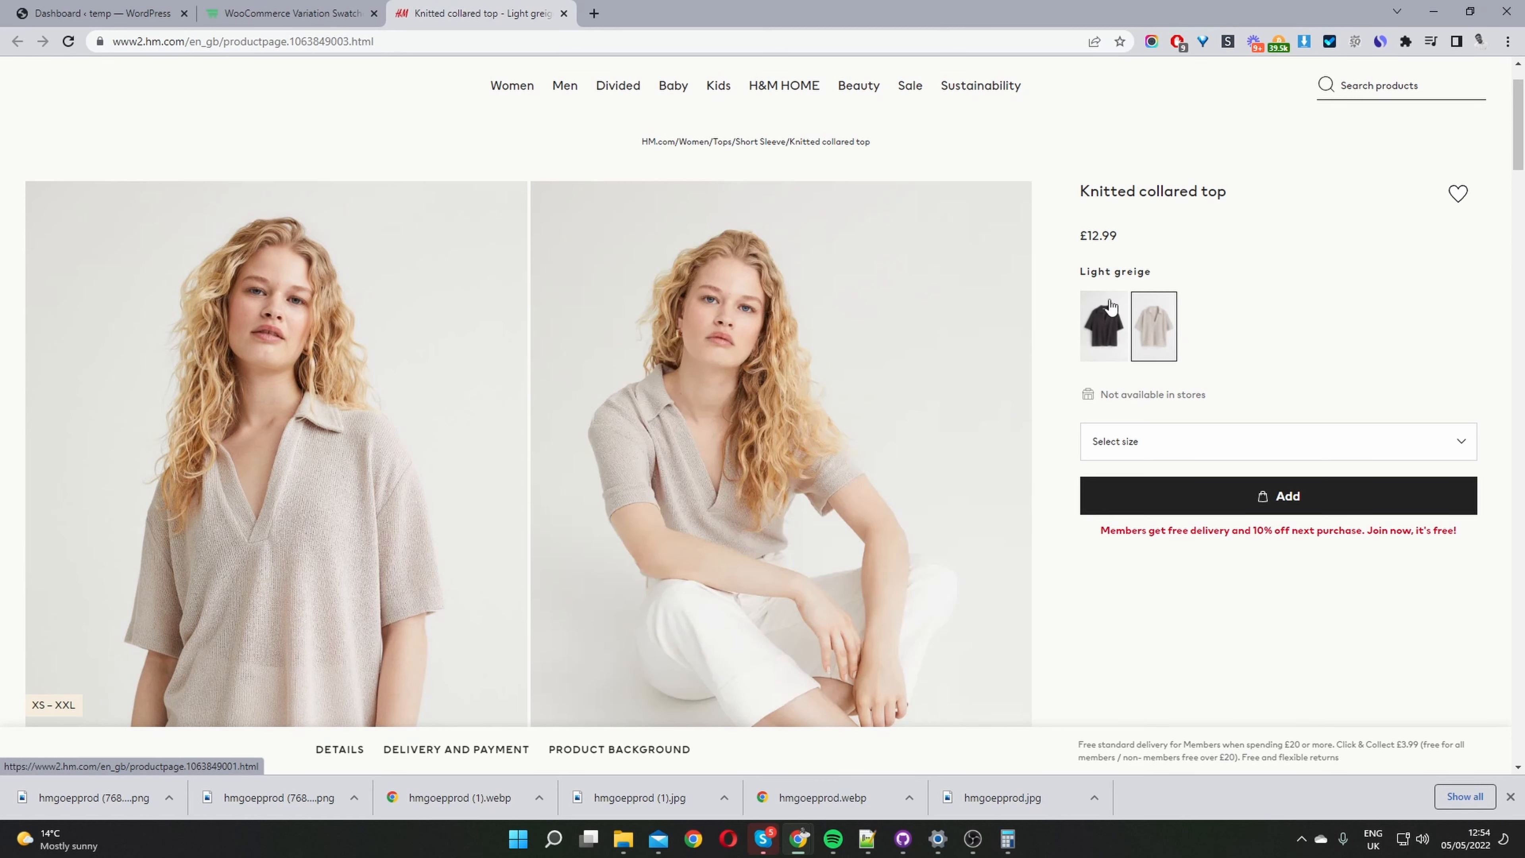
View the WooCommerce Variation Swatches plugin page and return to the WordPress dashboard
click(240, 13)
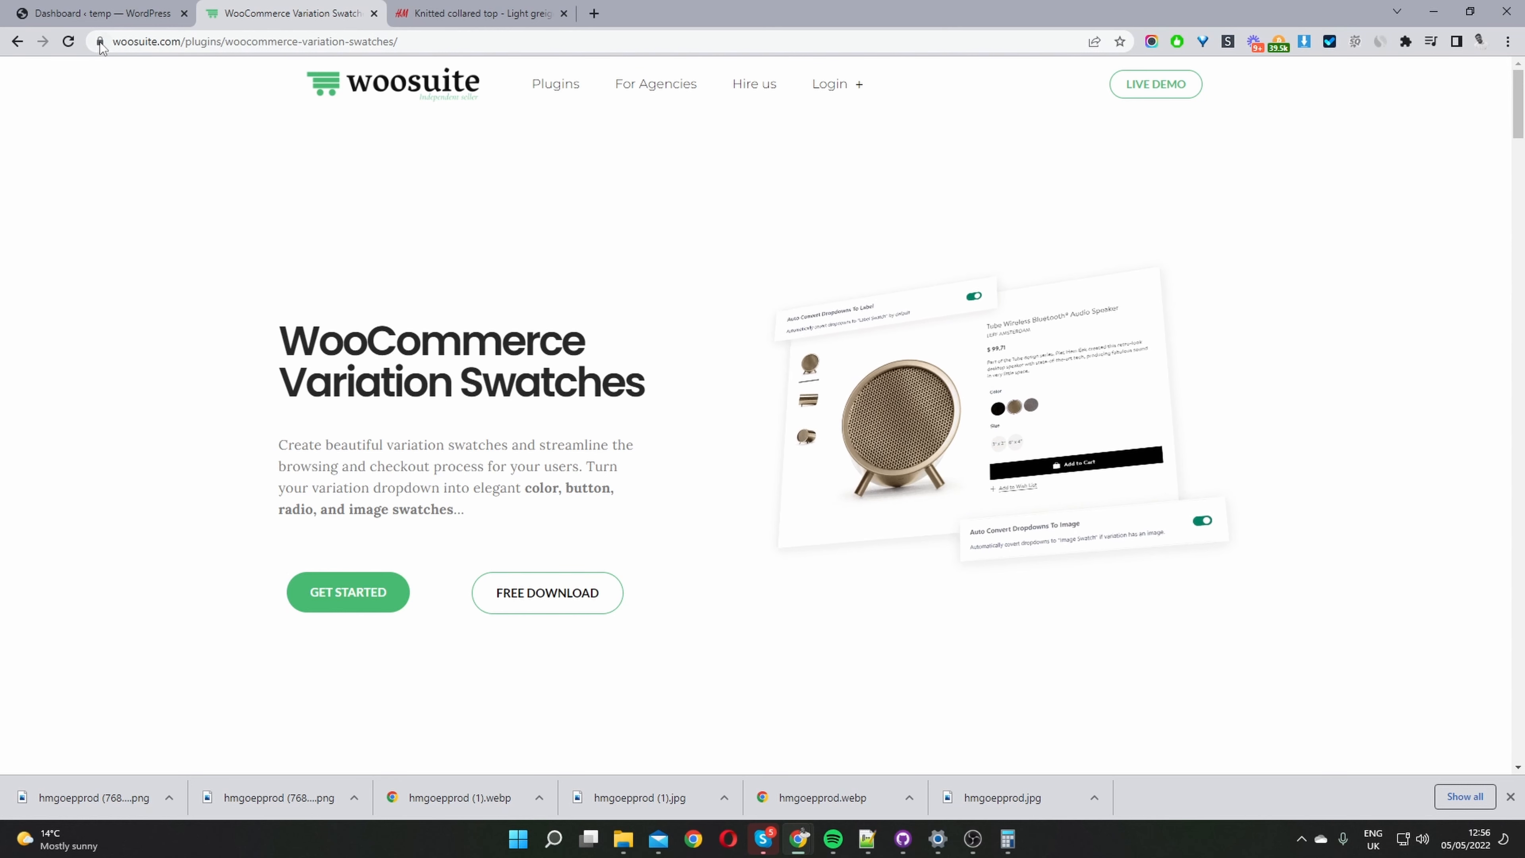
click(118, 20)
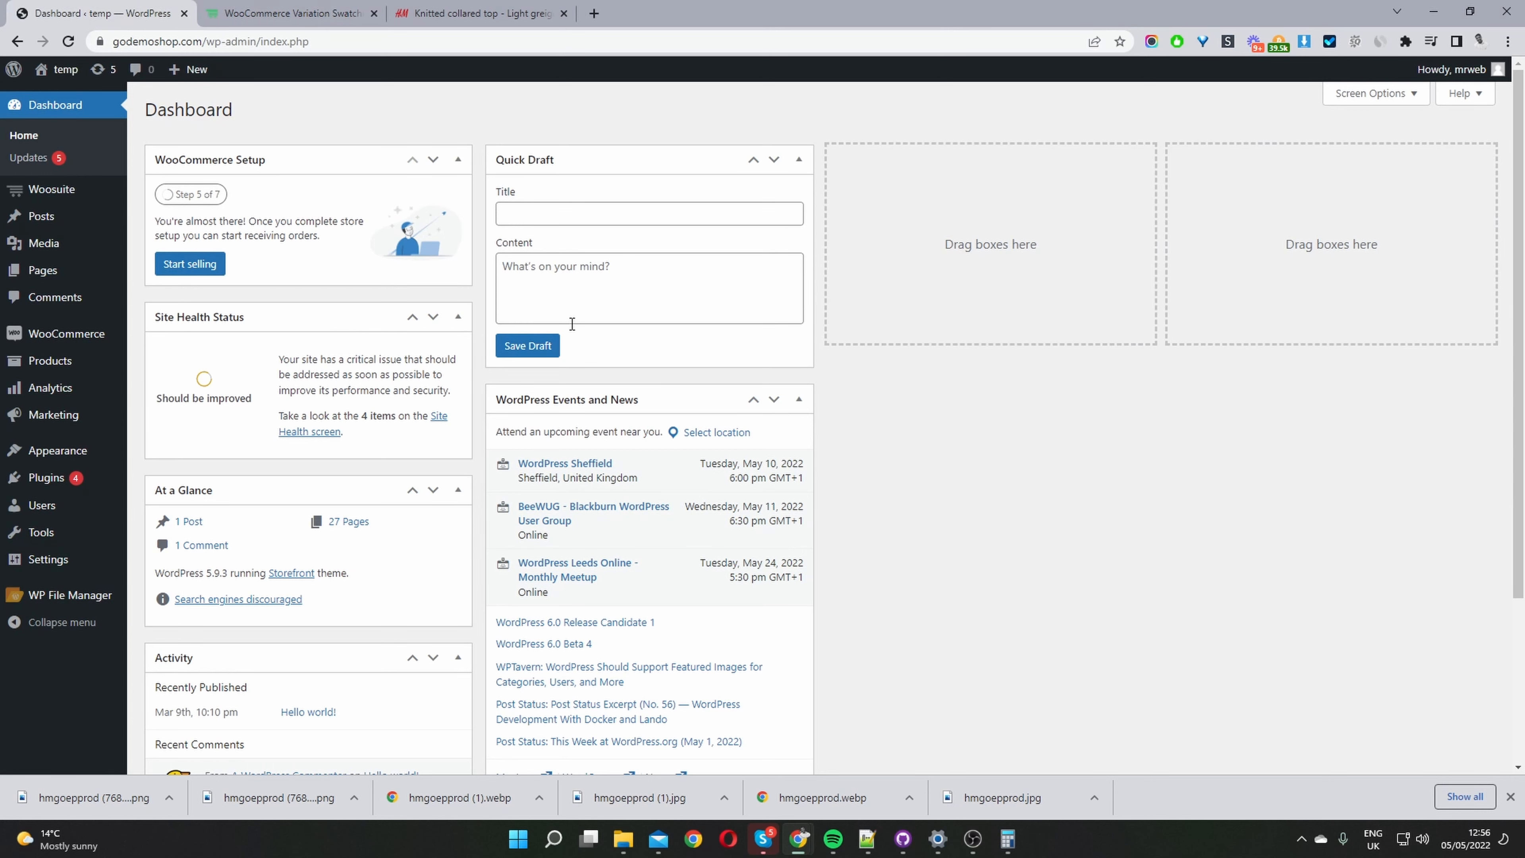
Open the store's product attributes page and add an attribute named Color
mouse_move(44, 478)
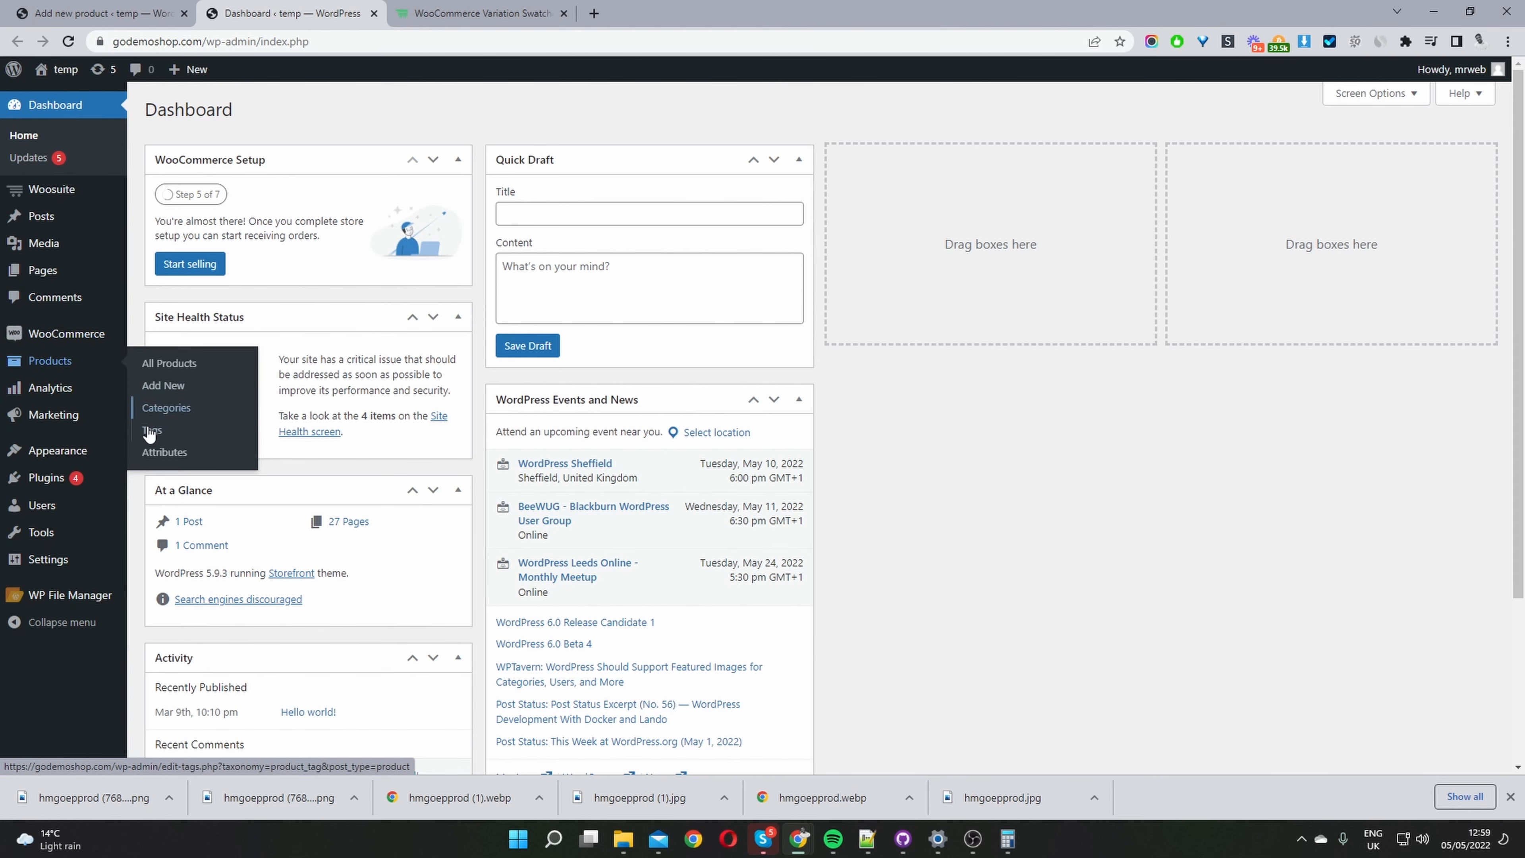
click(157, 452)
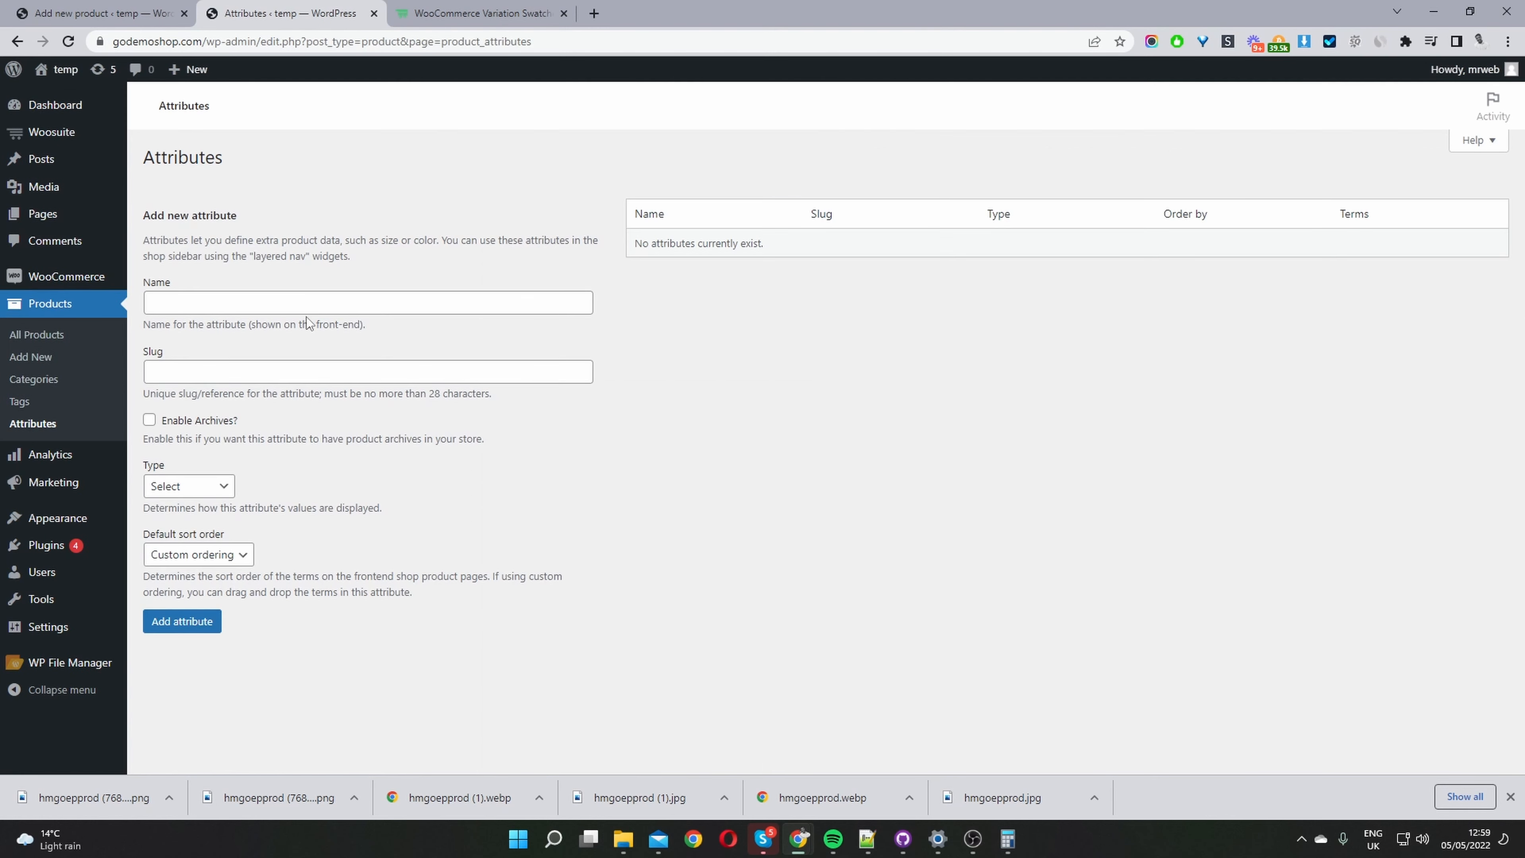
click(318, 303)
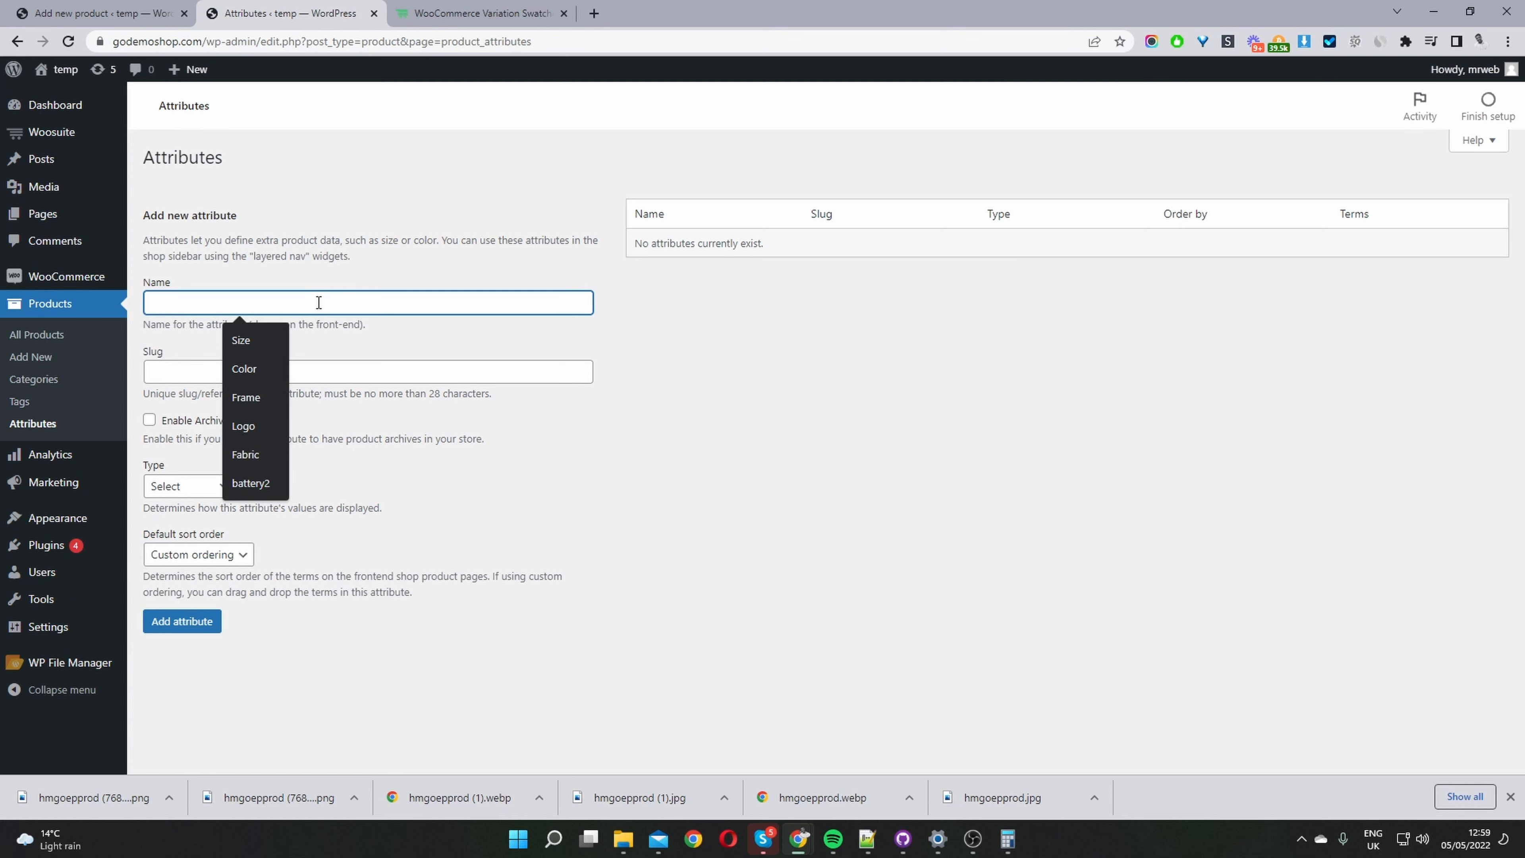
text(Color)
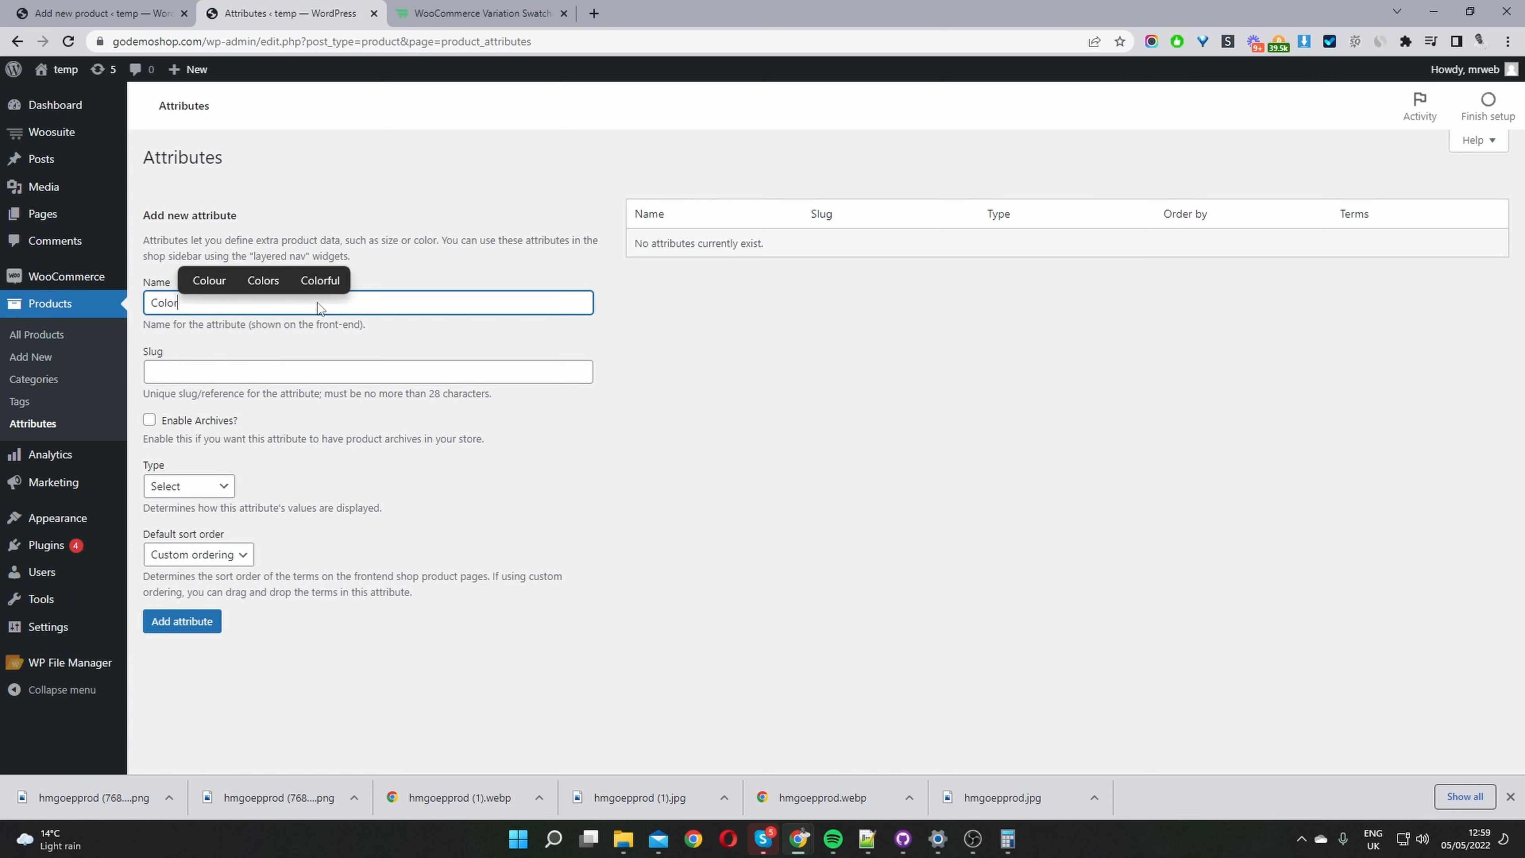
click(192, 639)
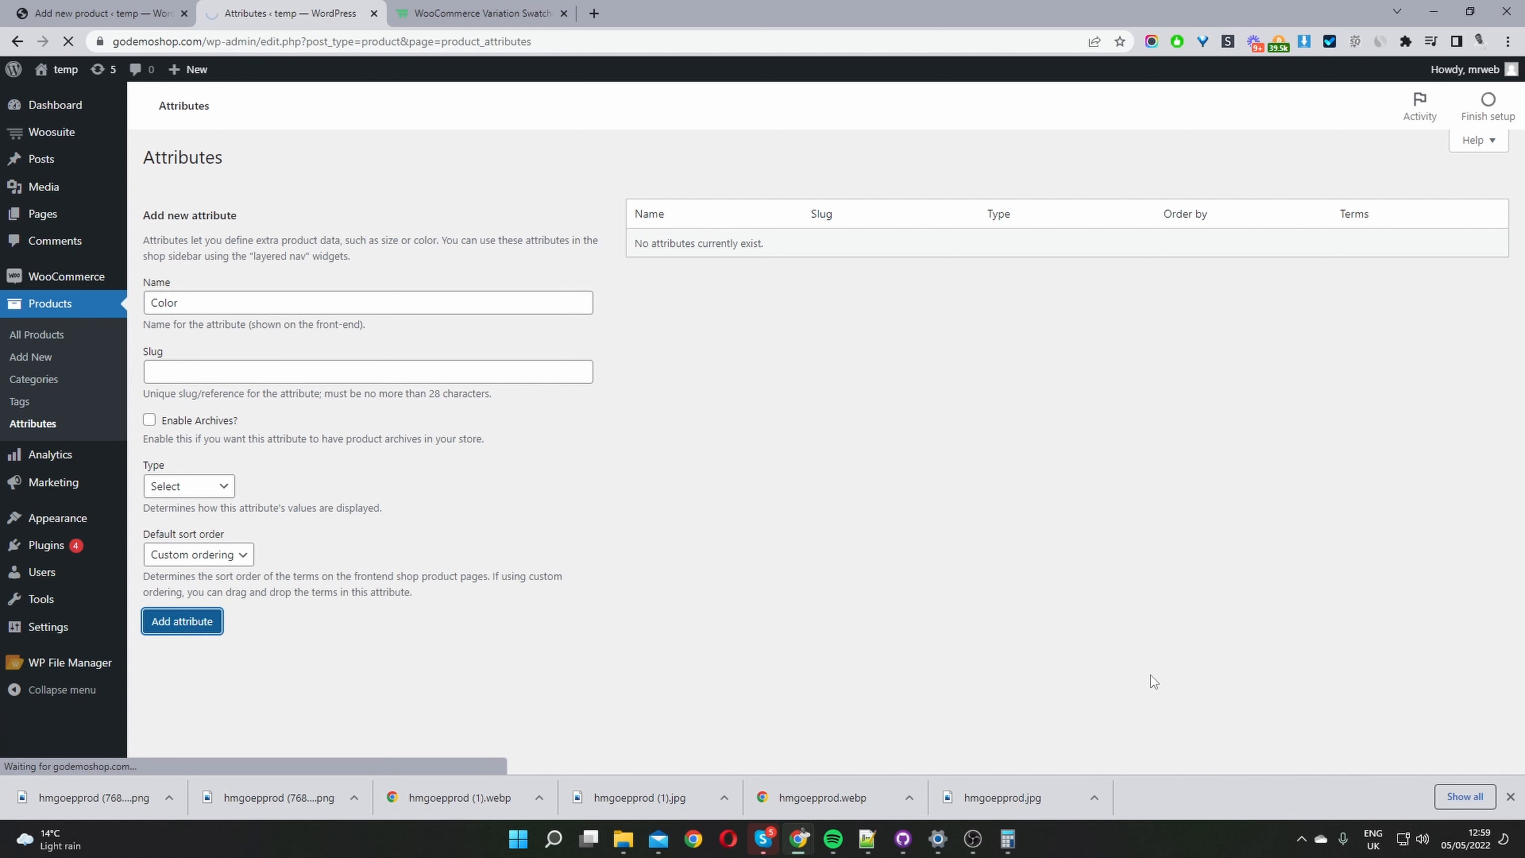
Add a second product attribute named Size
click(317, 307)
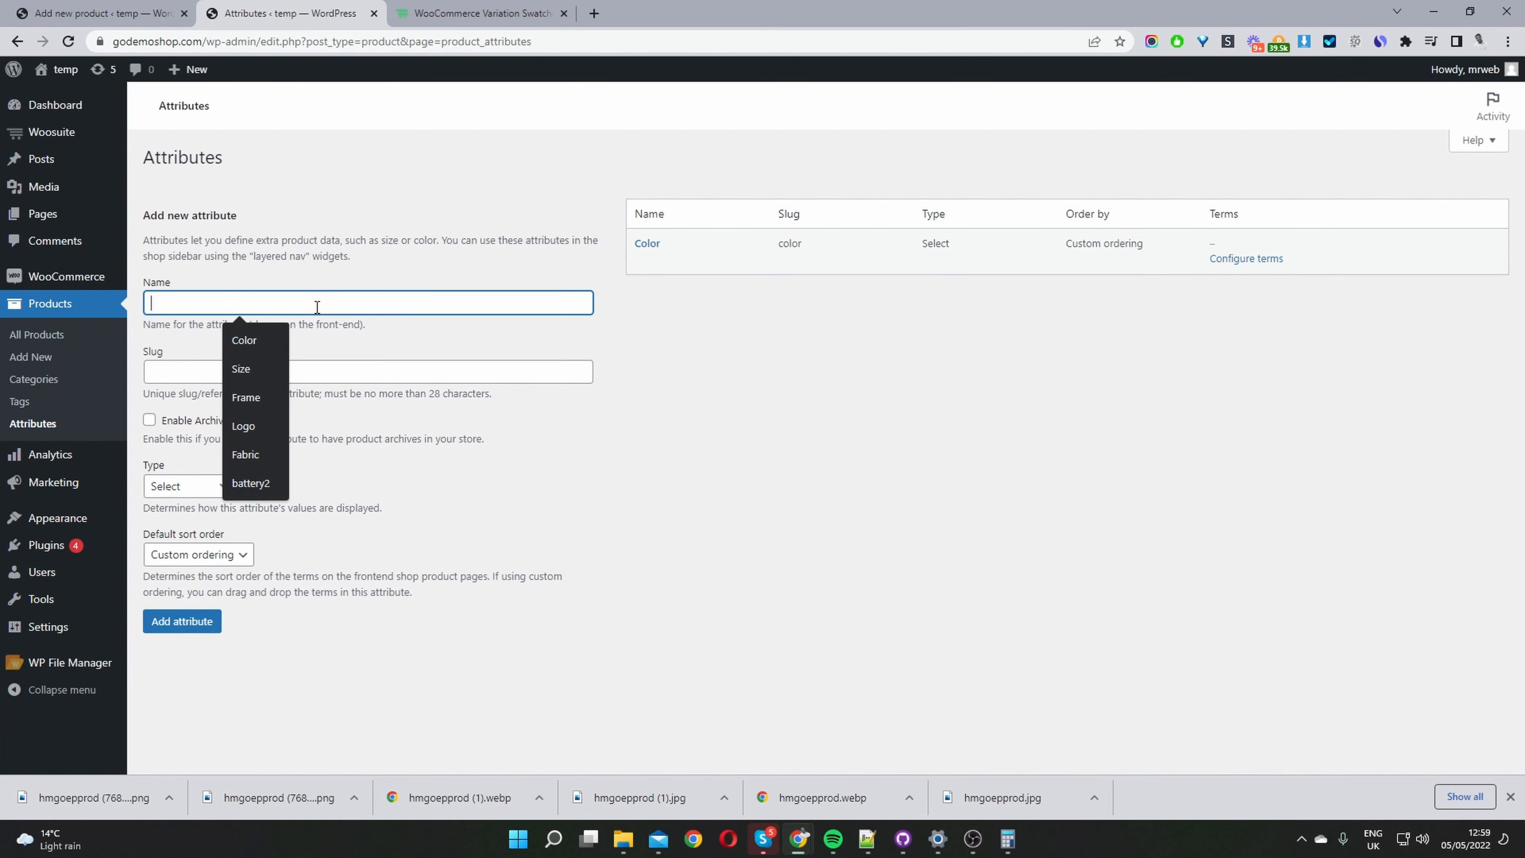
text(Size)
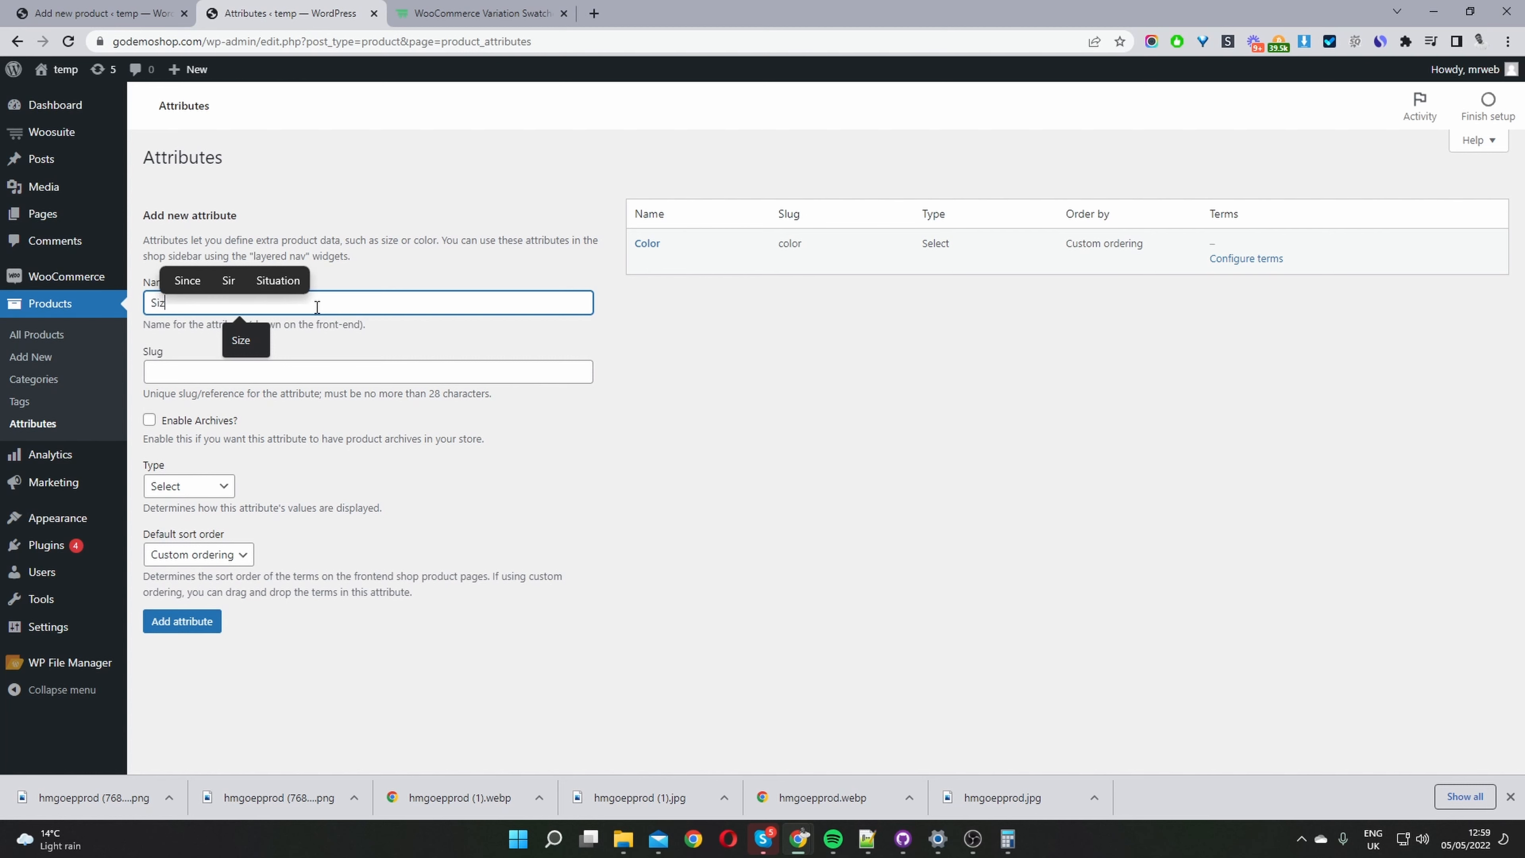
click(200, 631)
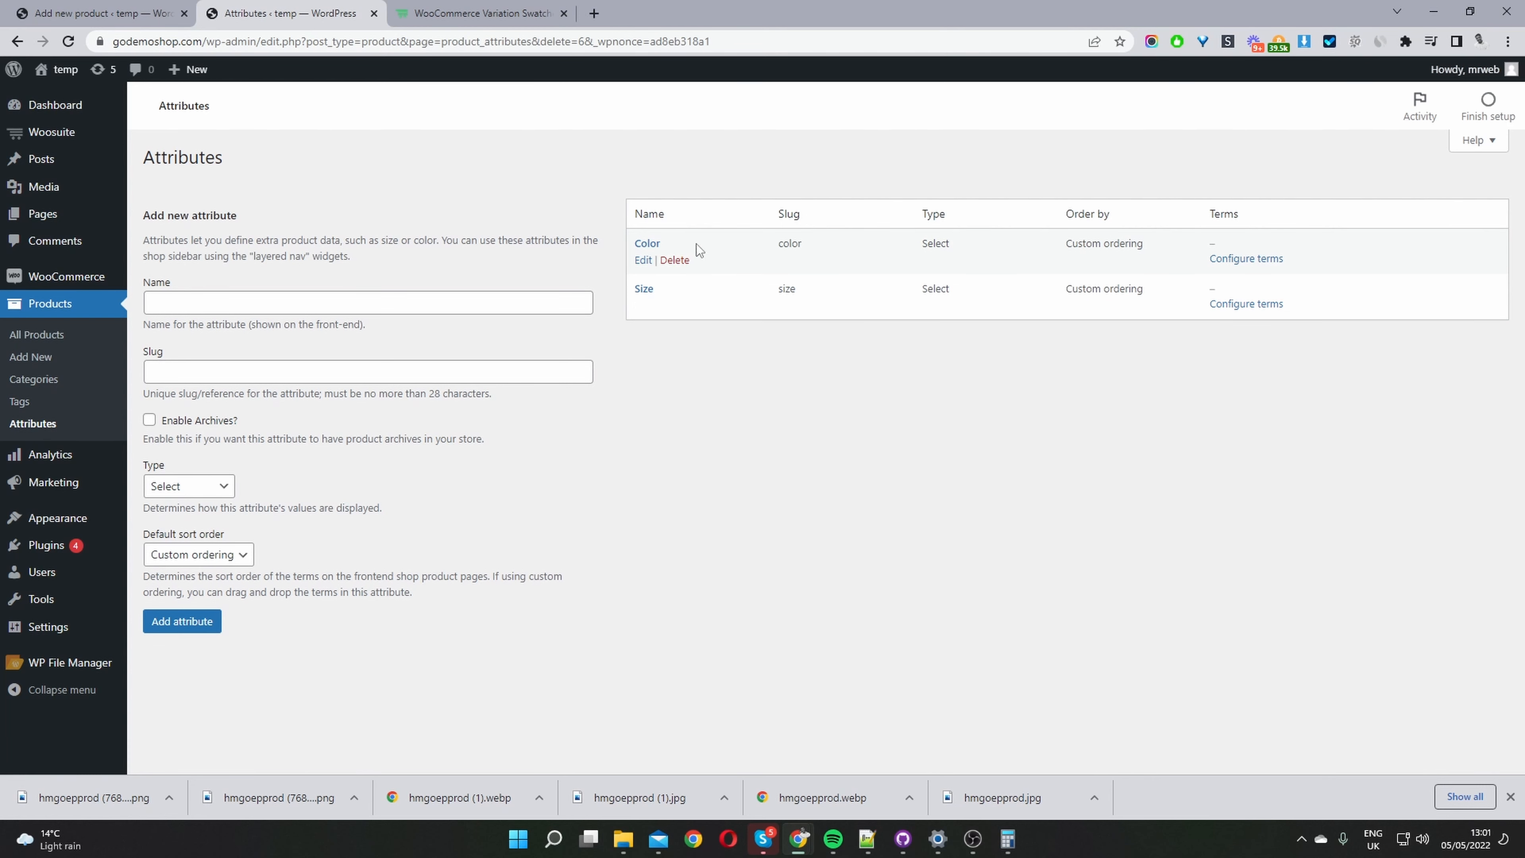
Configure the Color attribute's terms by adding Brown and Cream
click(1259, 259)
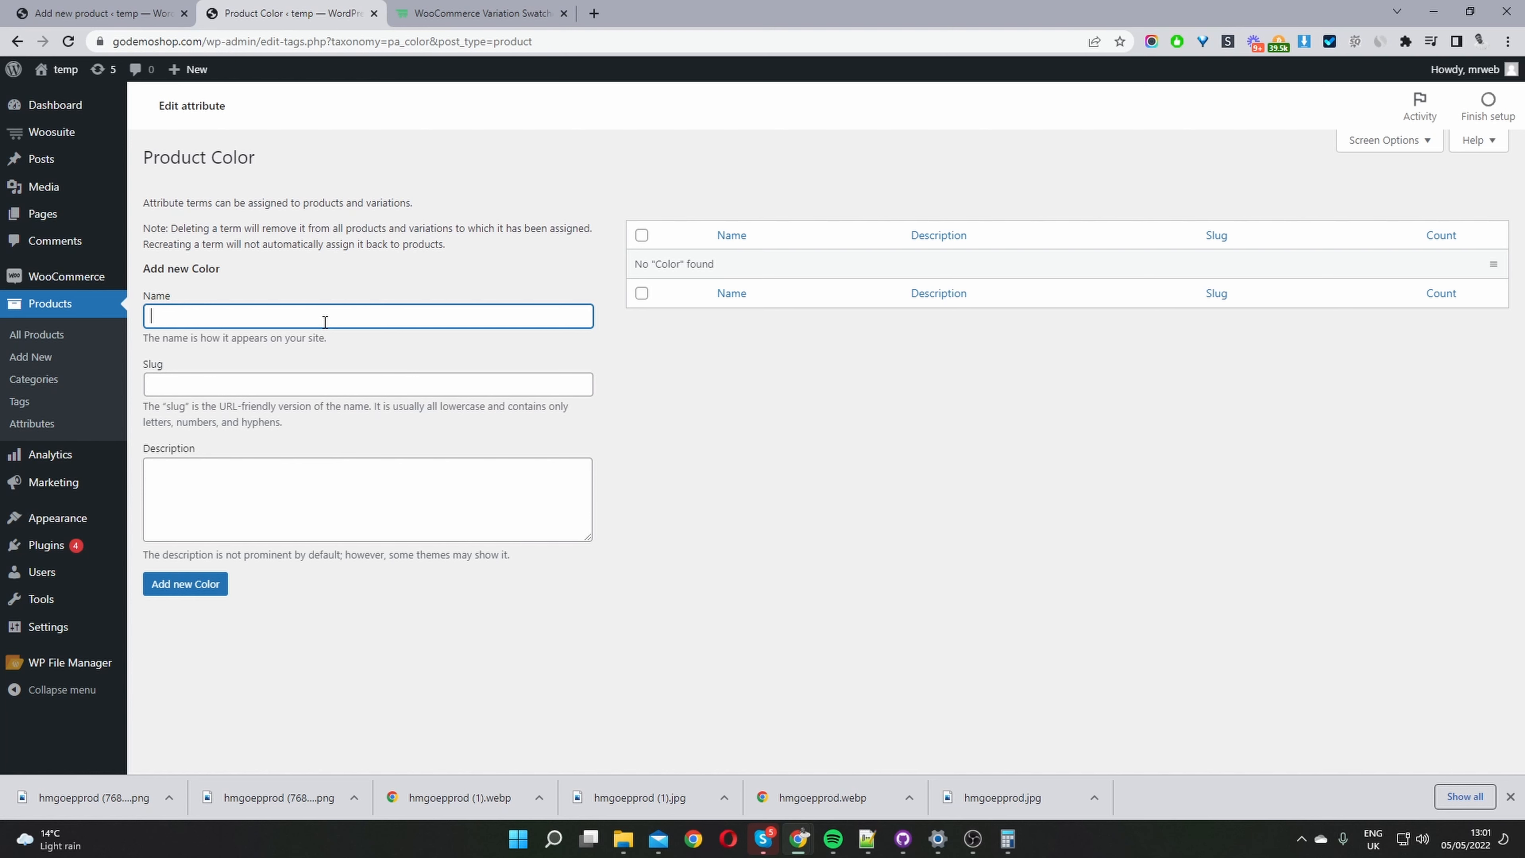
text(Brown)
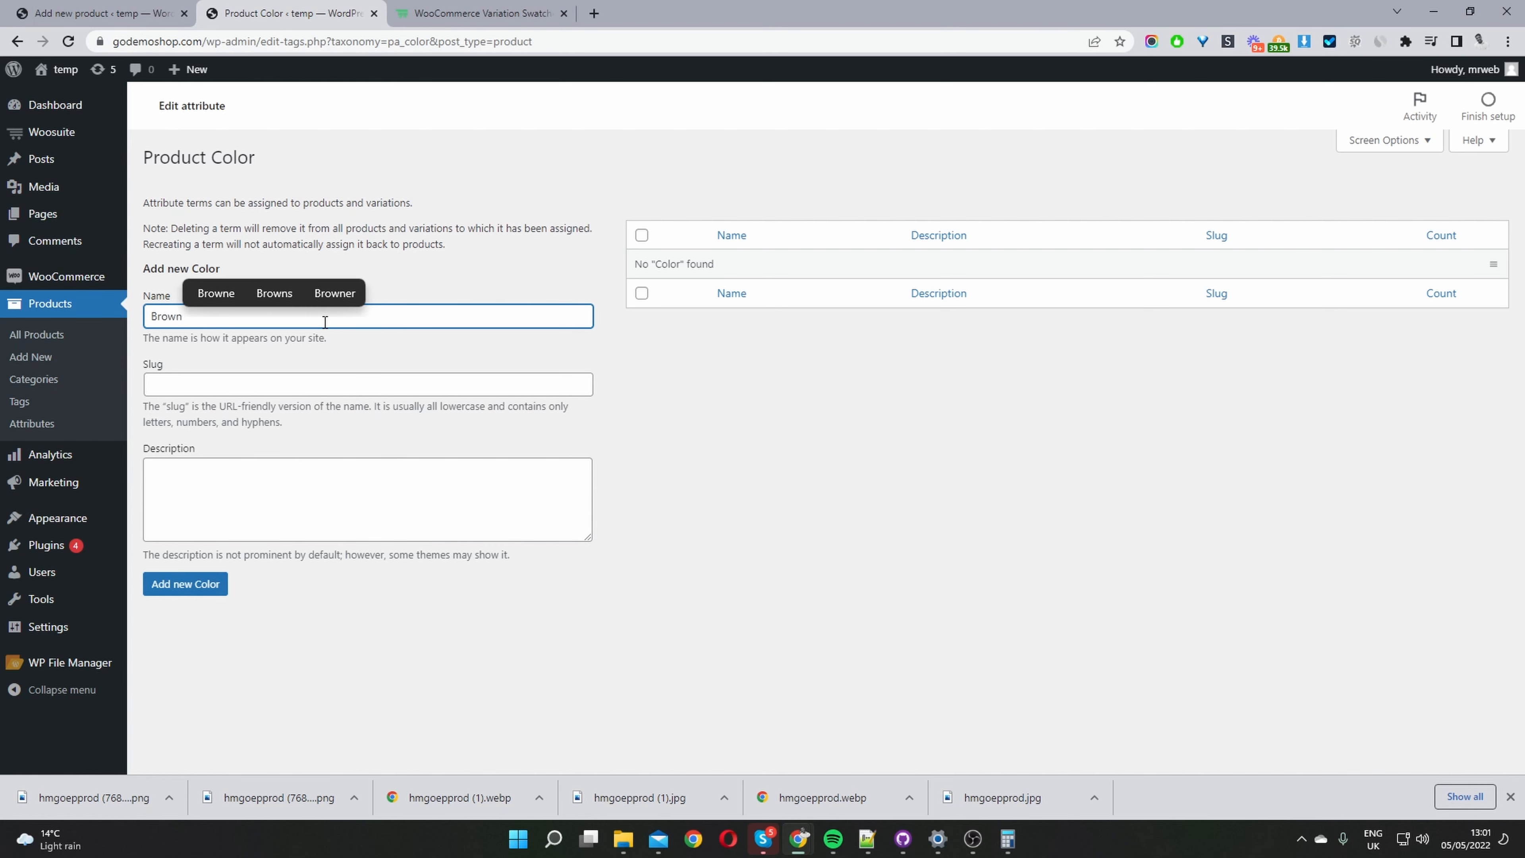
click(192, 584)
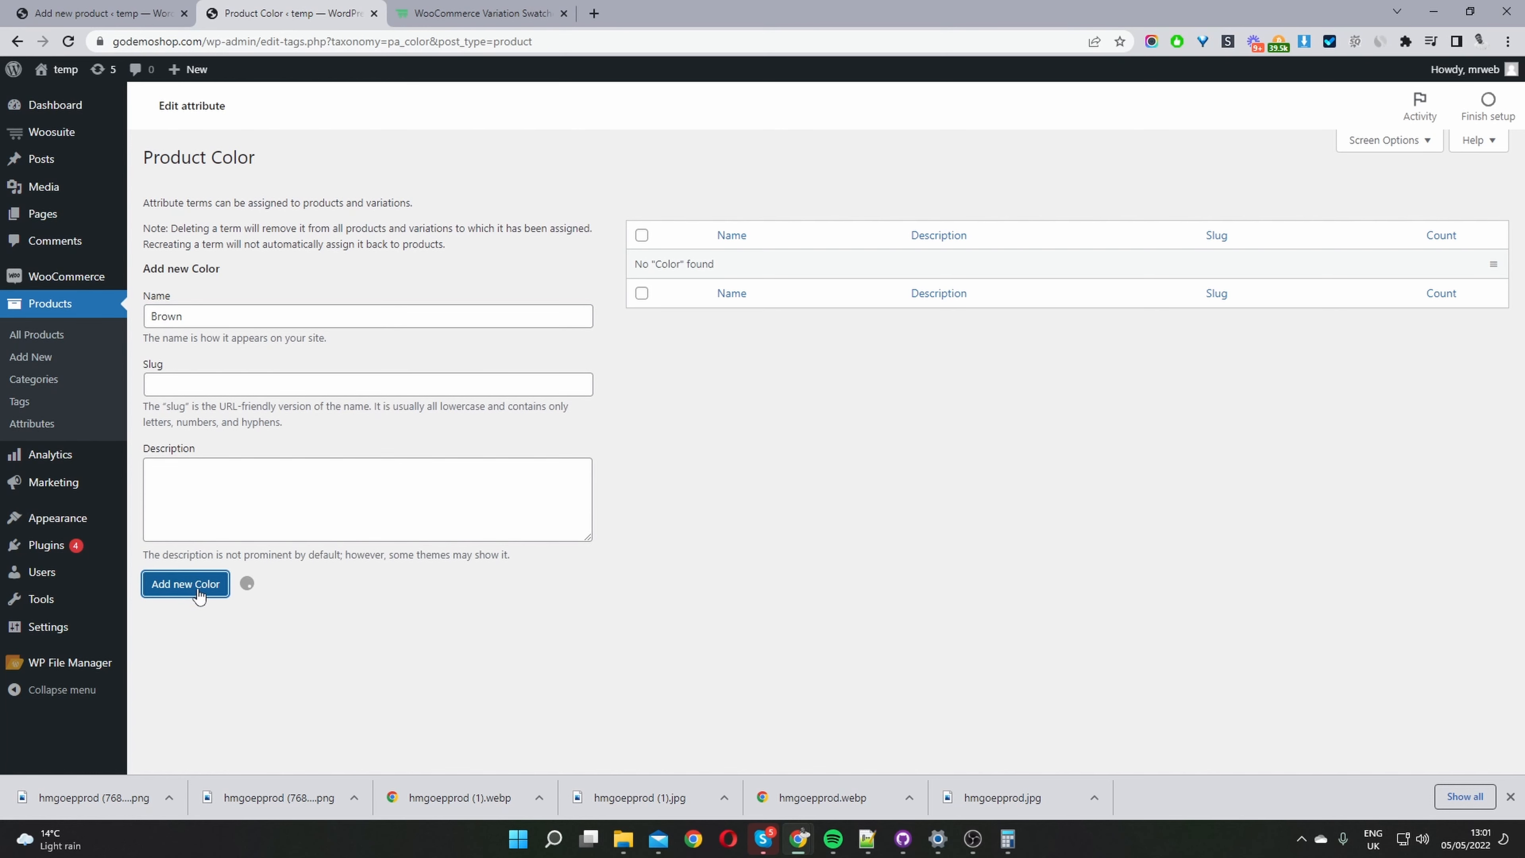
click(209, 370)
text(C)
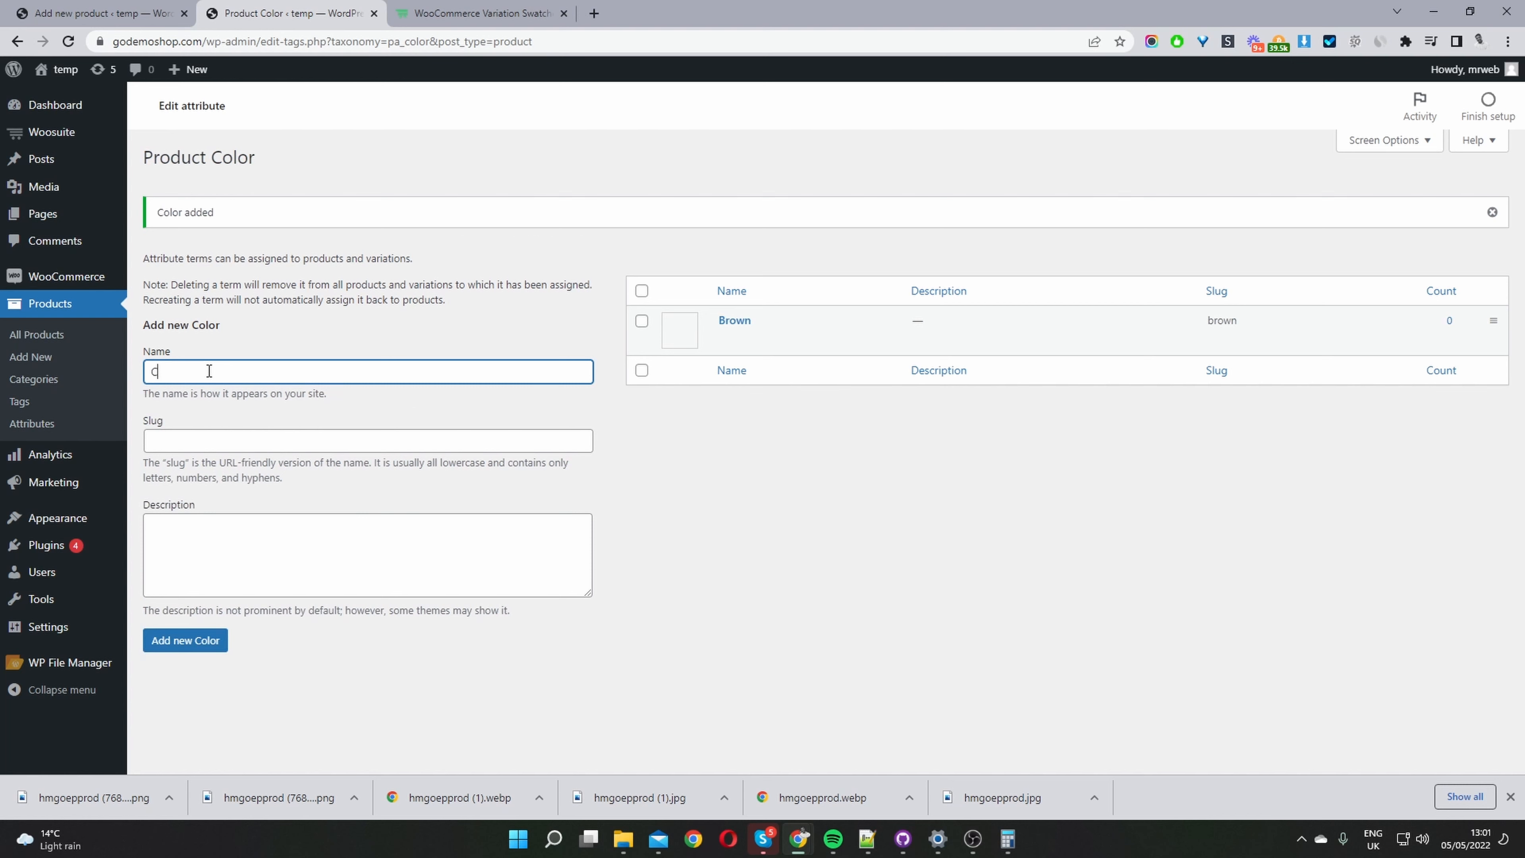
text(ream)
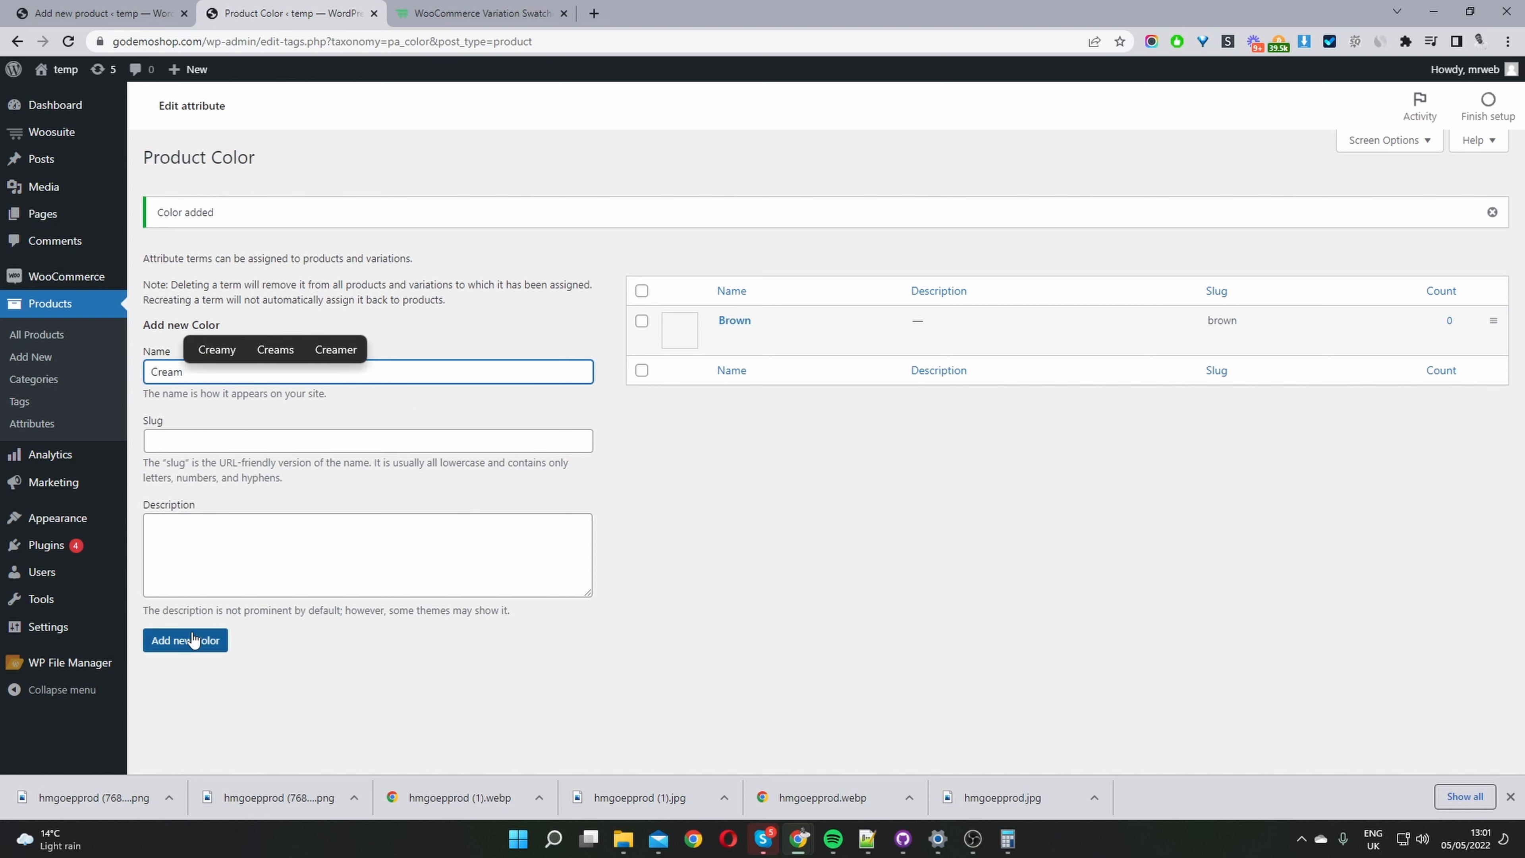
click(192, 640)
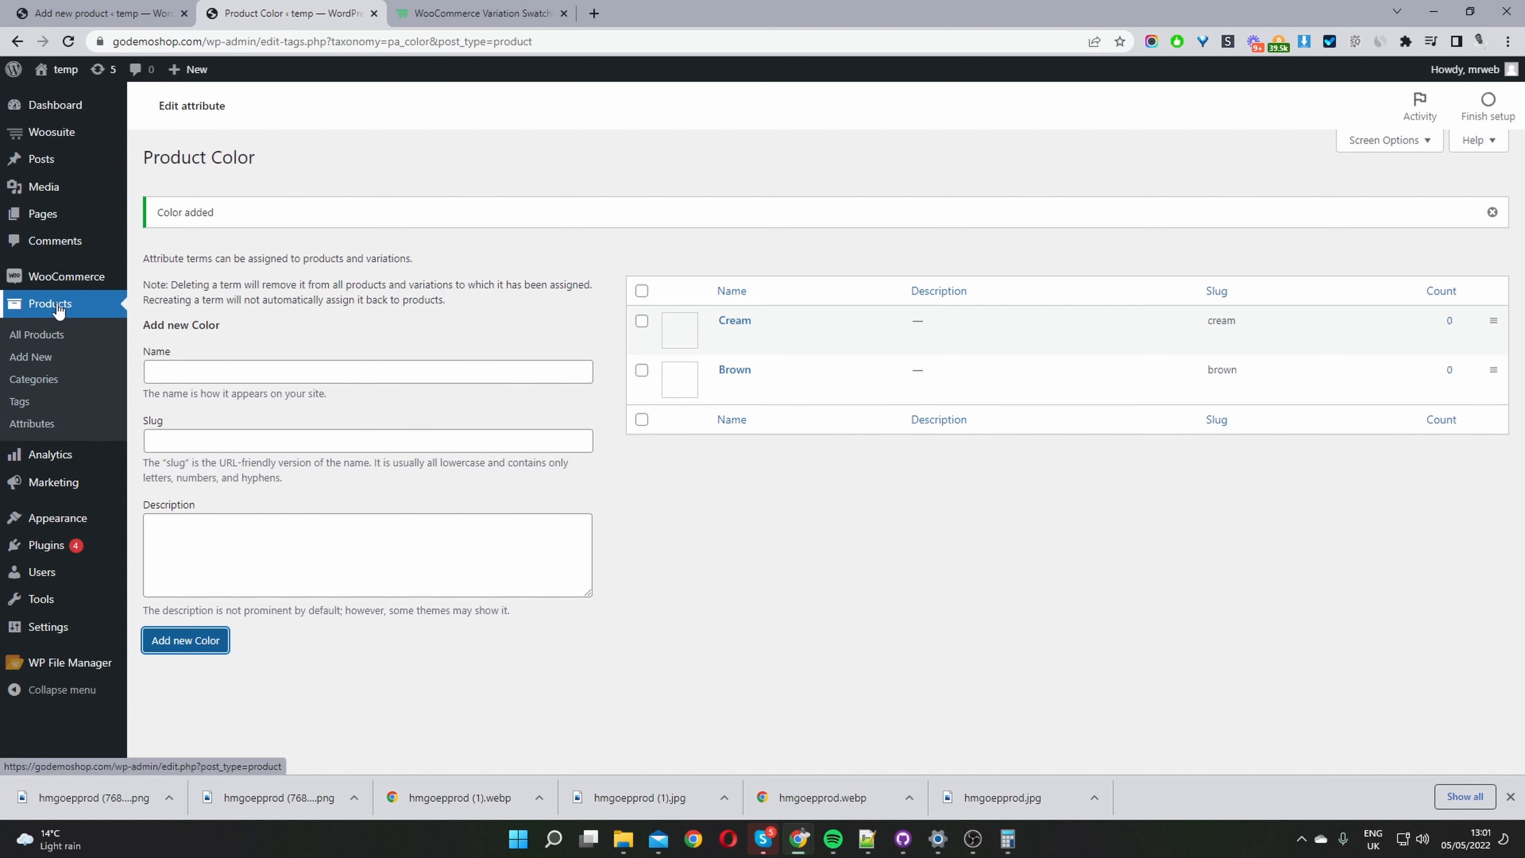
Return to the attributes list and add the terms S, M and L to the Size attribute
click(33, 423)
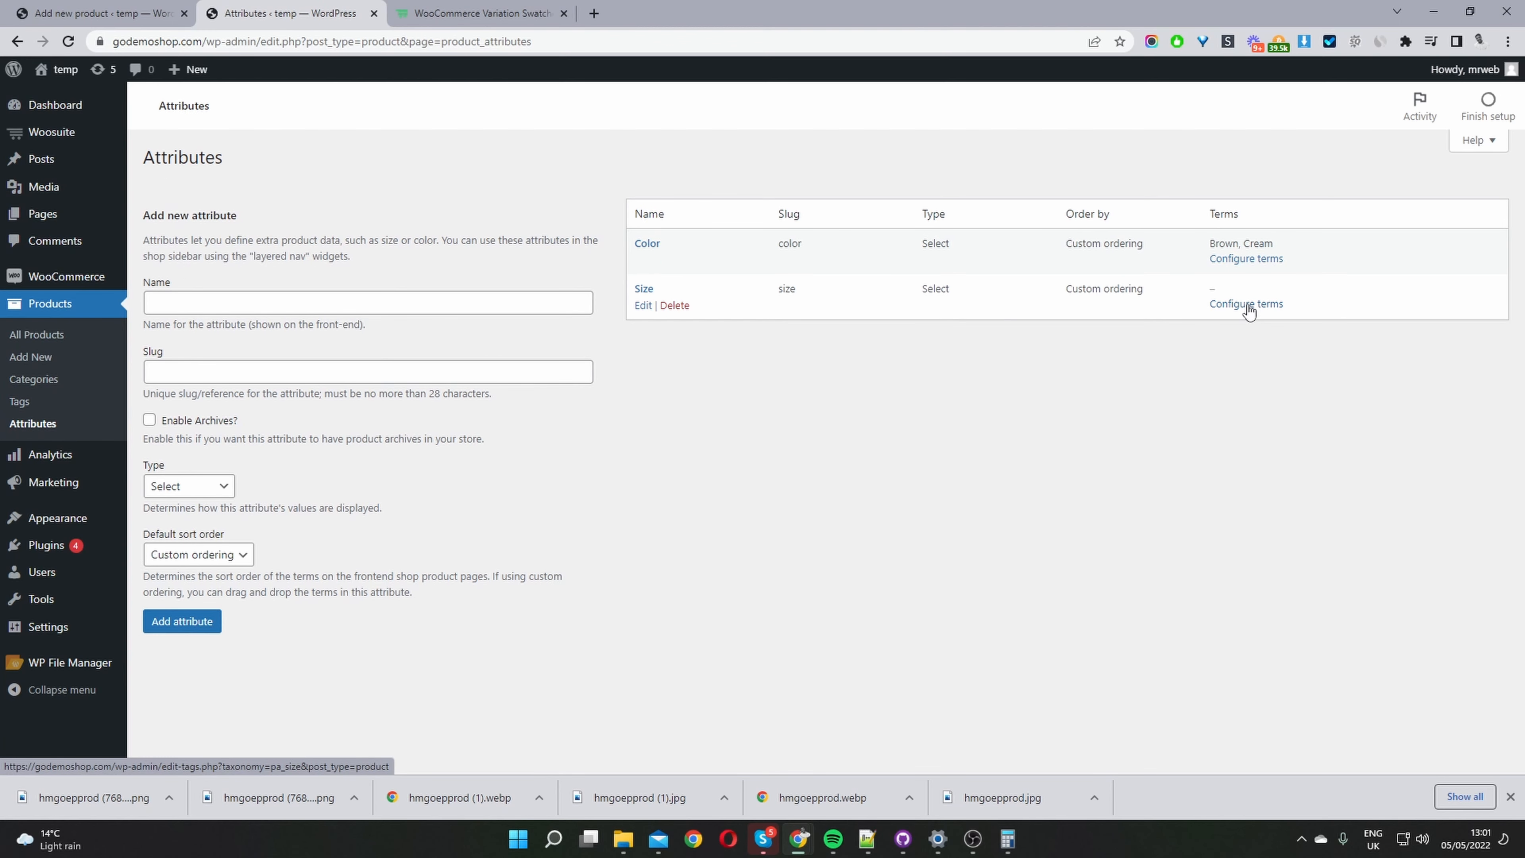
click(1233, 306)
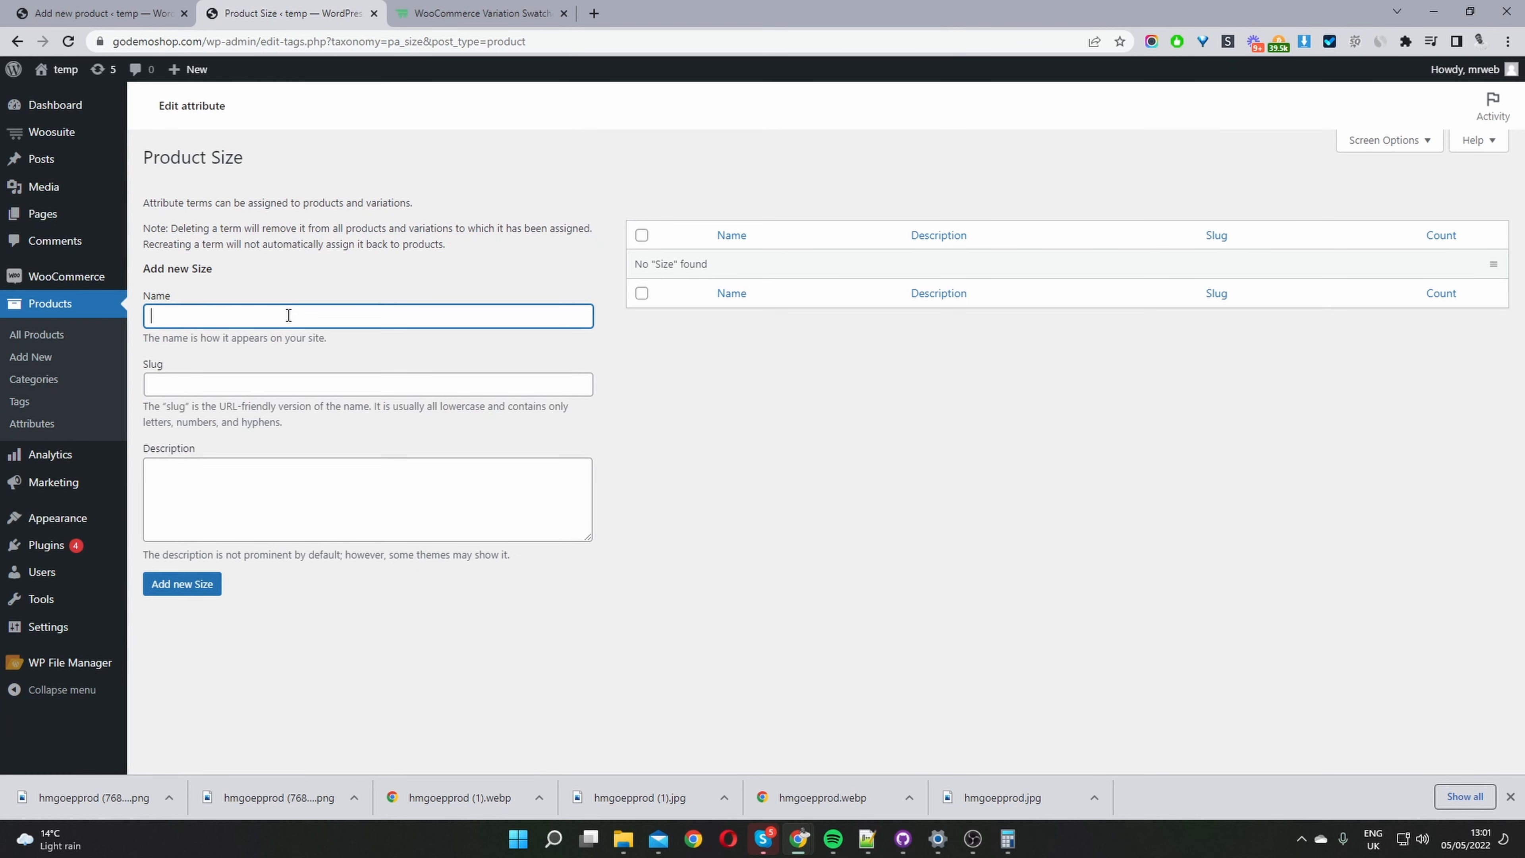
text(S)
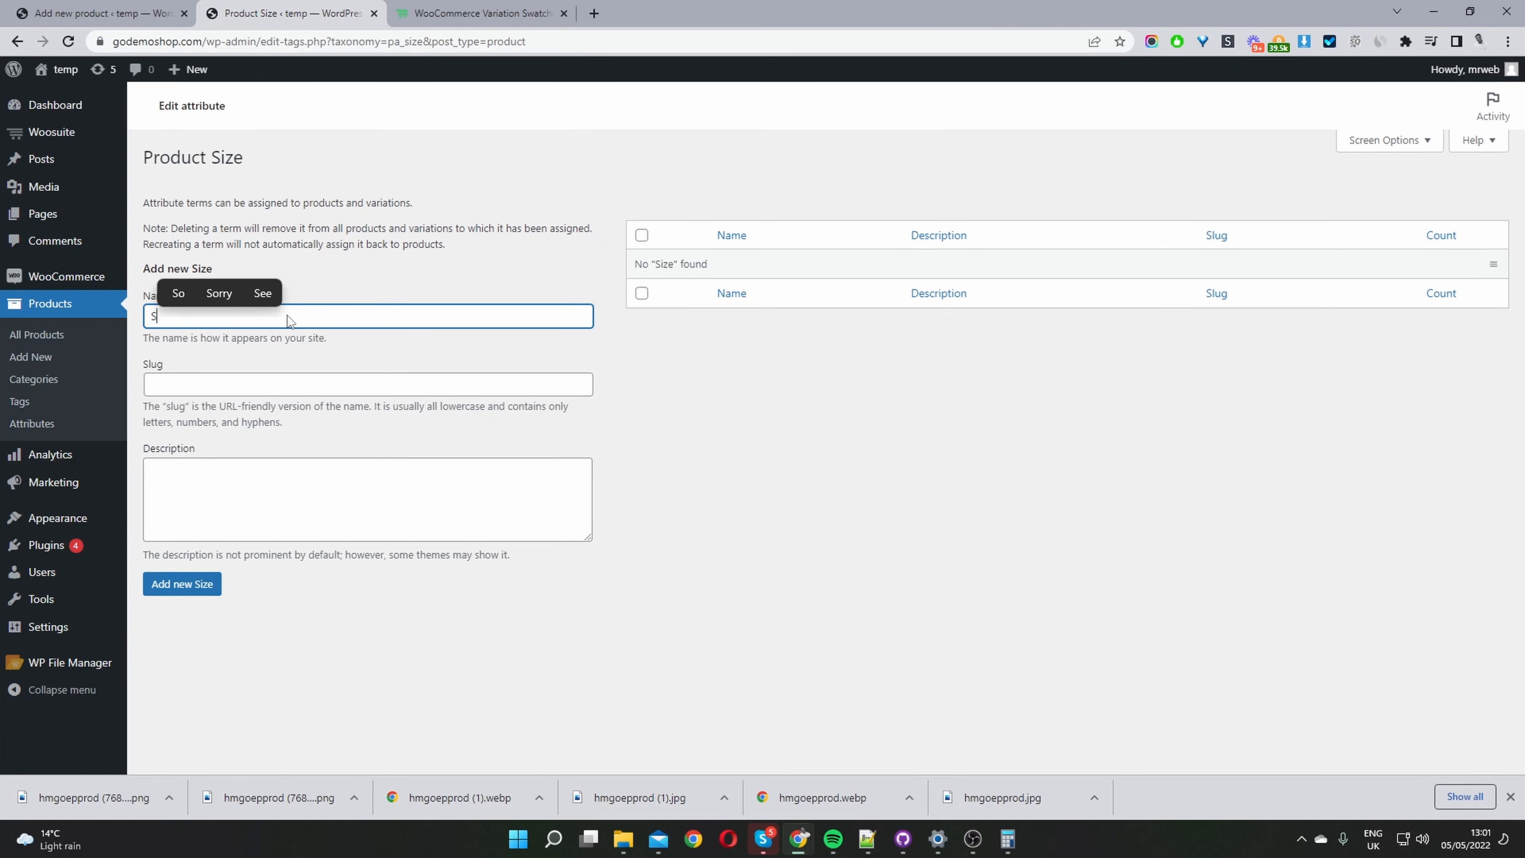
click(207, 583)
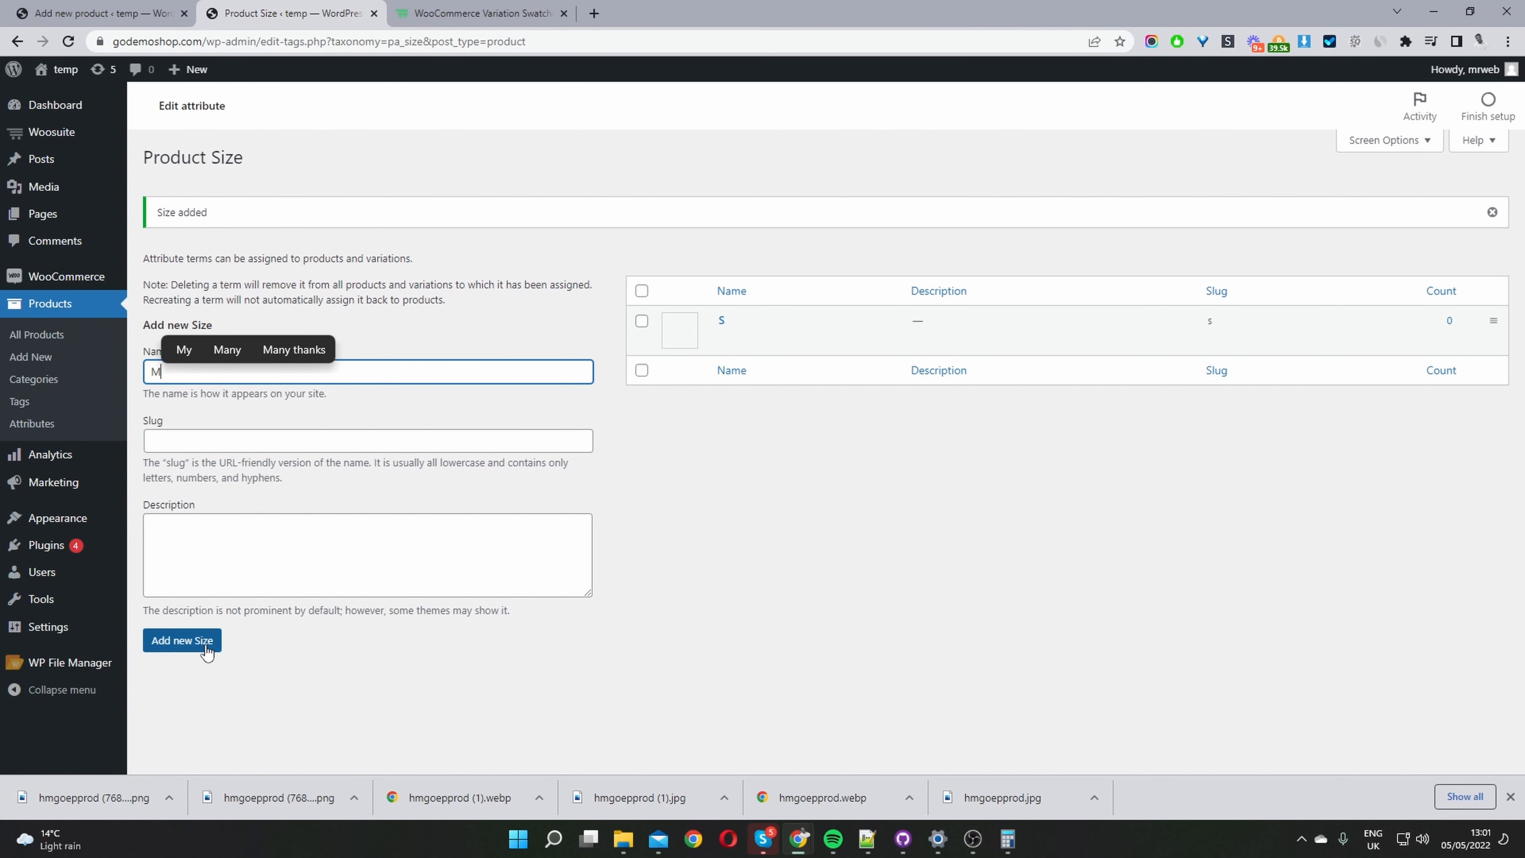
click(182, 641)
click(200, 379)
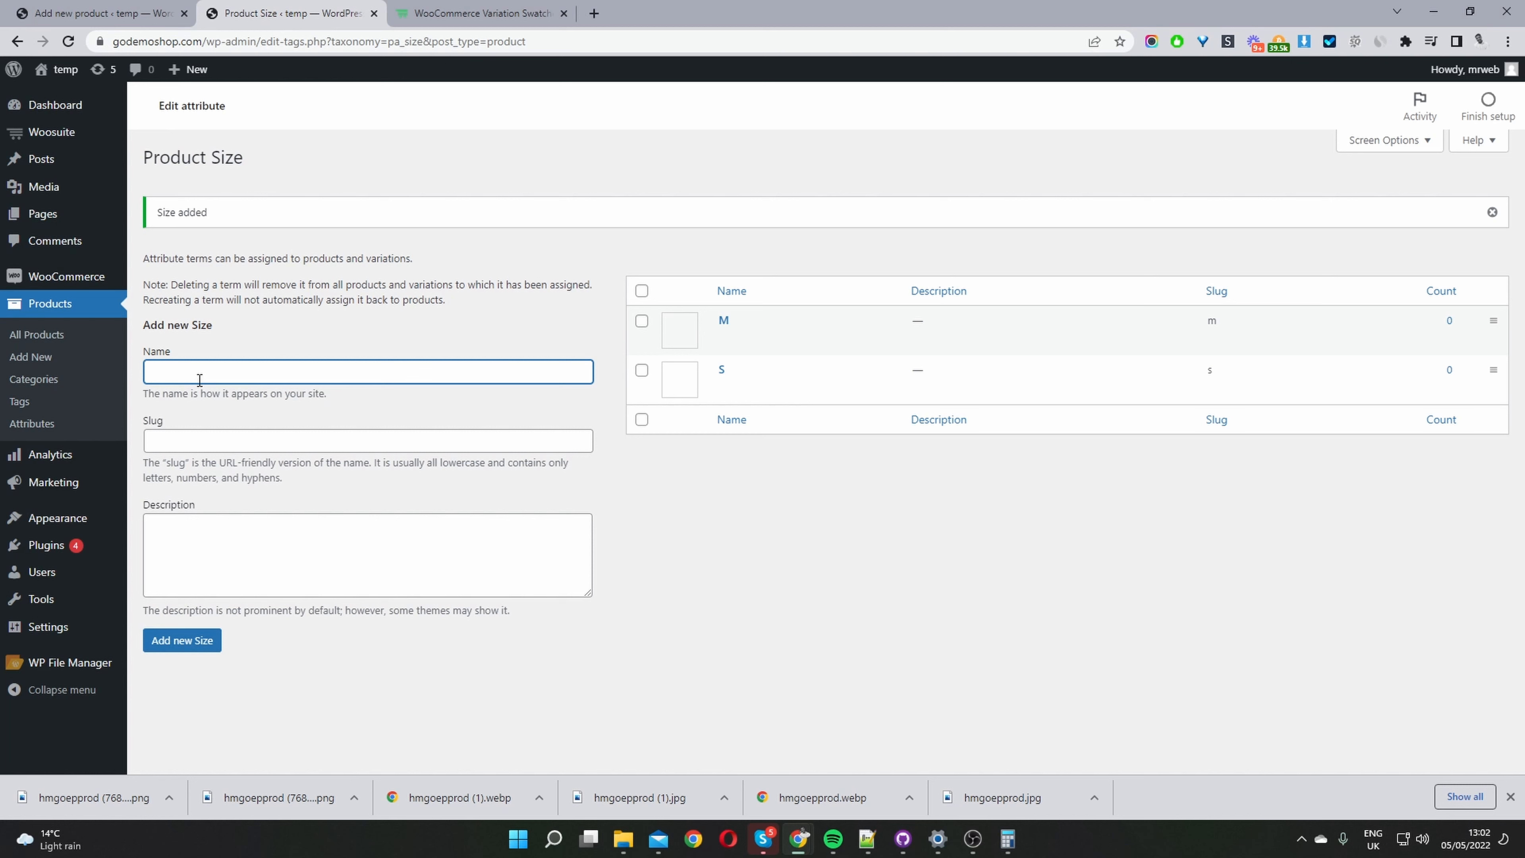
text(L)
click(199, 641)
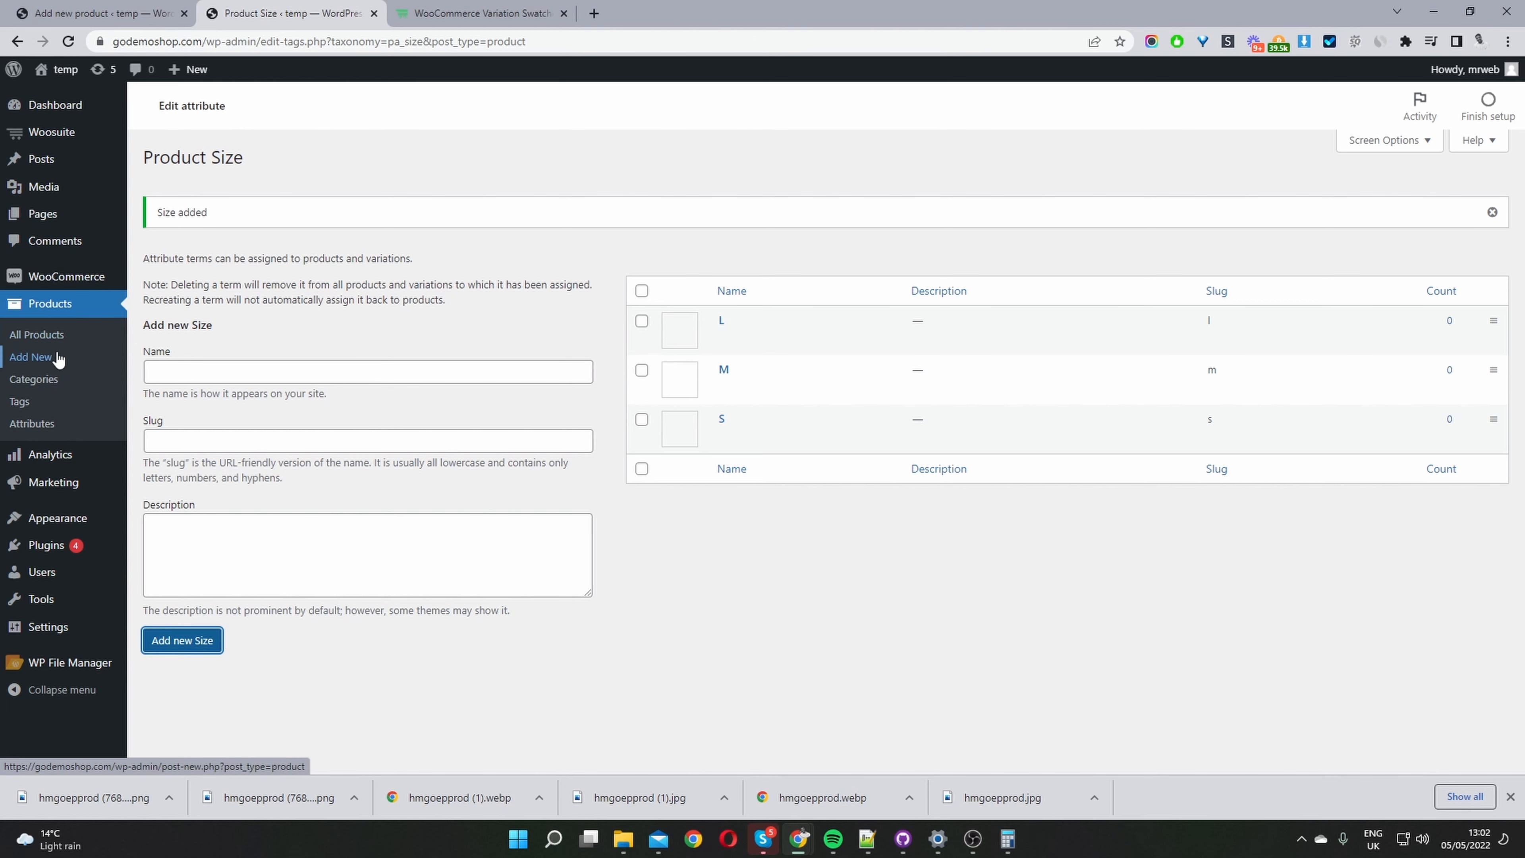
Switch to the new product draft, re-enter its name as Knitted collared top, and select its description text
click(144, 21)
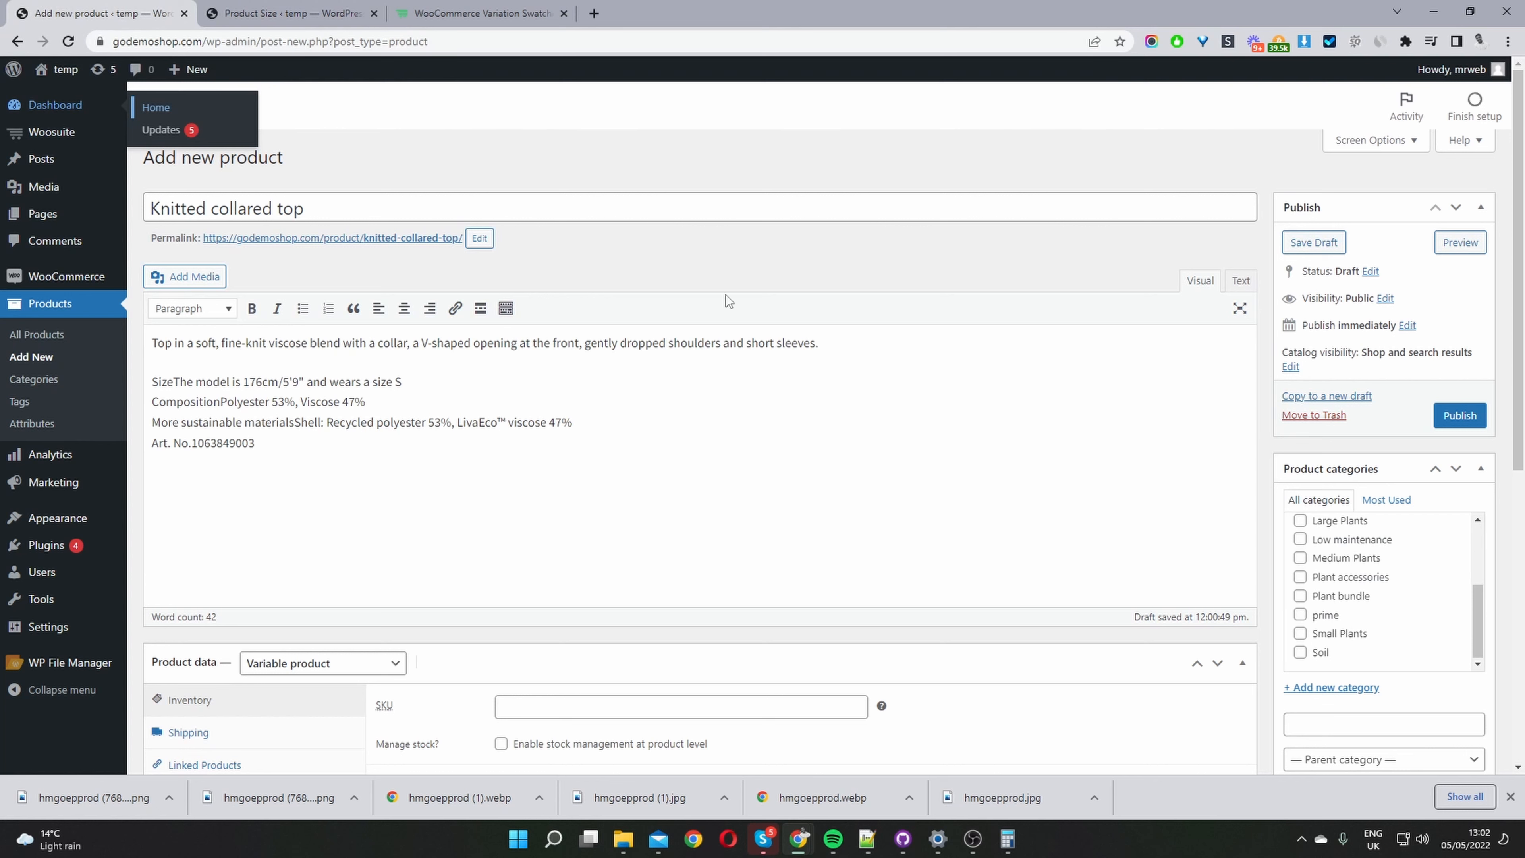
click(366, 209)
key(ctrl+a)
key(ctrl+c)
key(BackSpace)
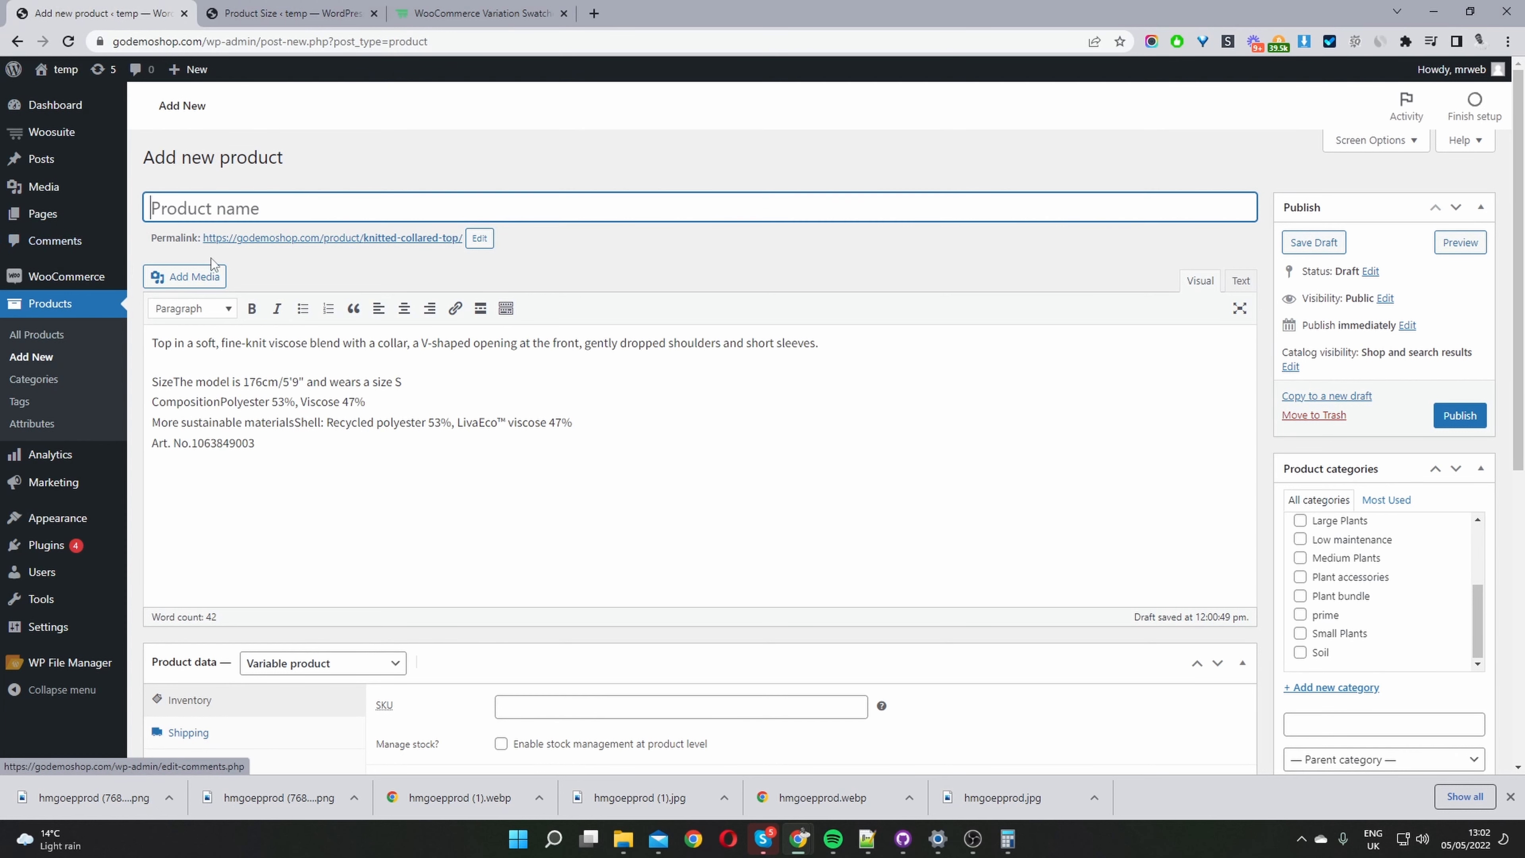
key(ctrl+v)
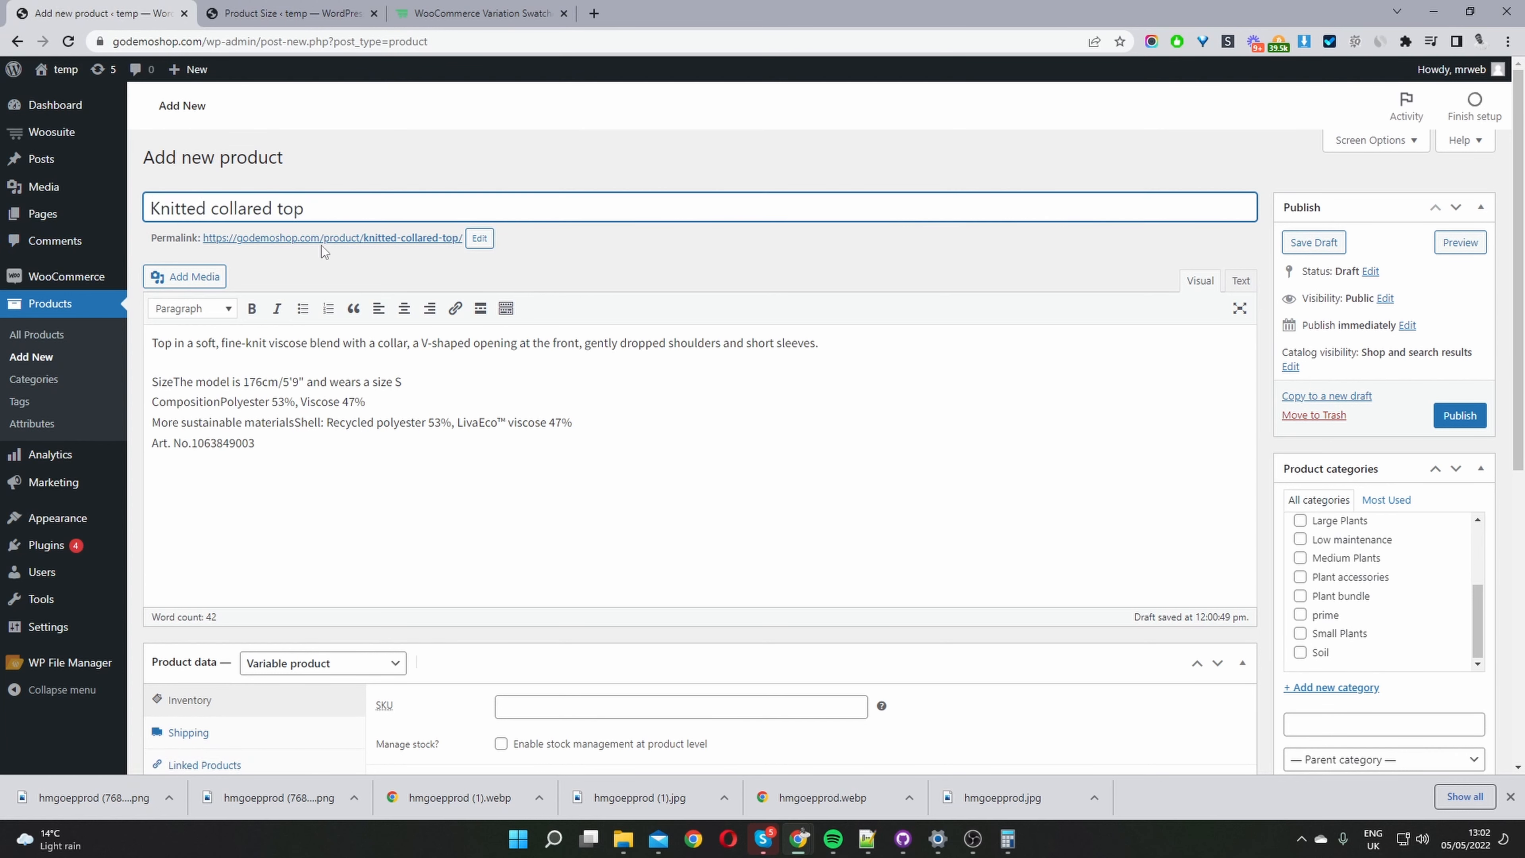
drag(323, 464, 124, 335)
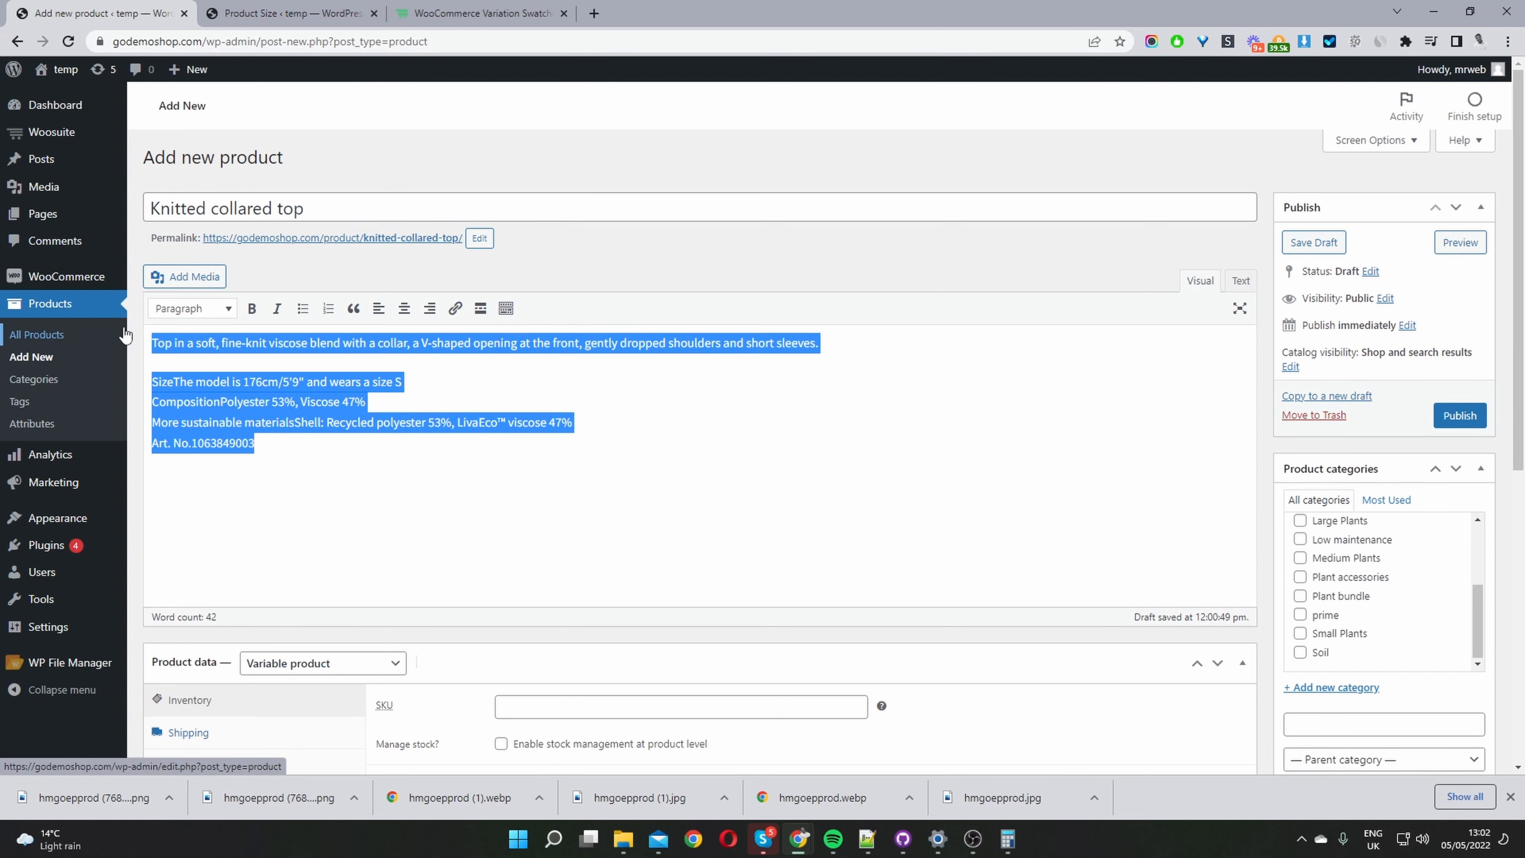
scroll(1379, 578, down, 1)
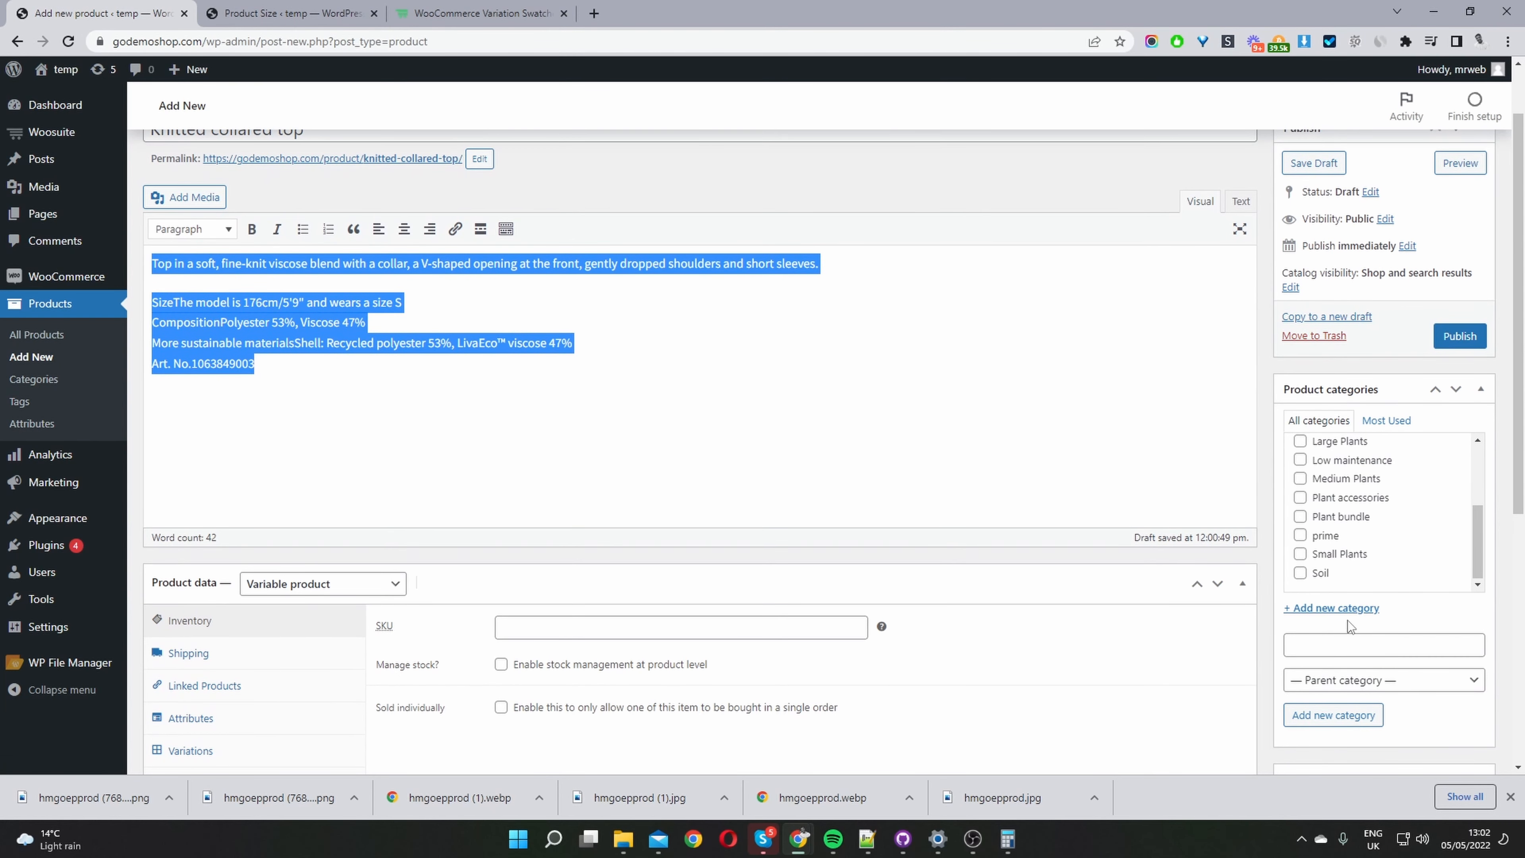
click(1327, 610)
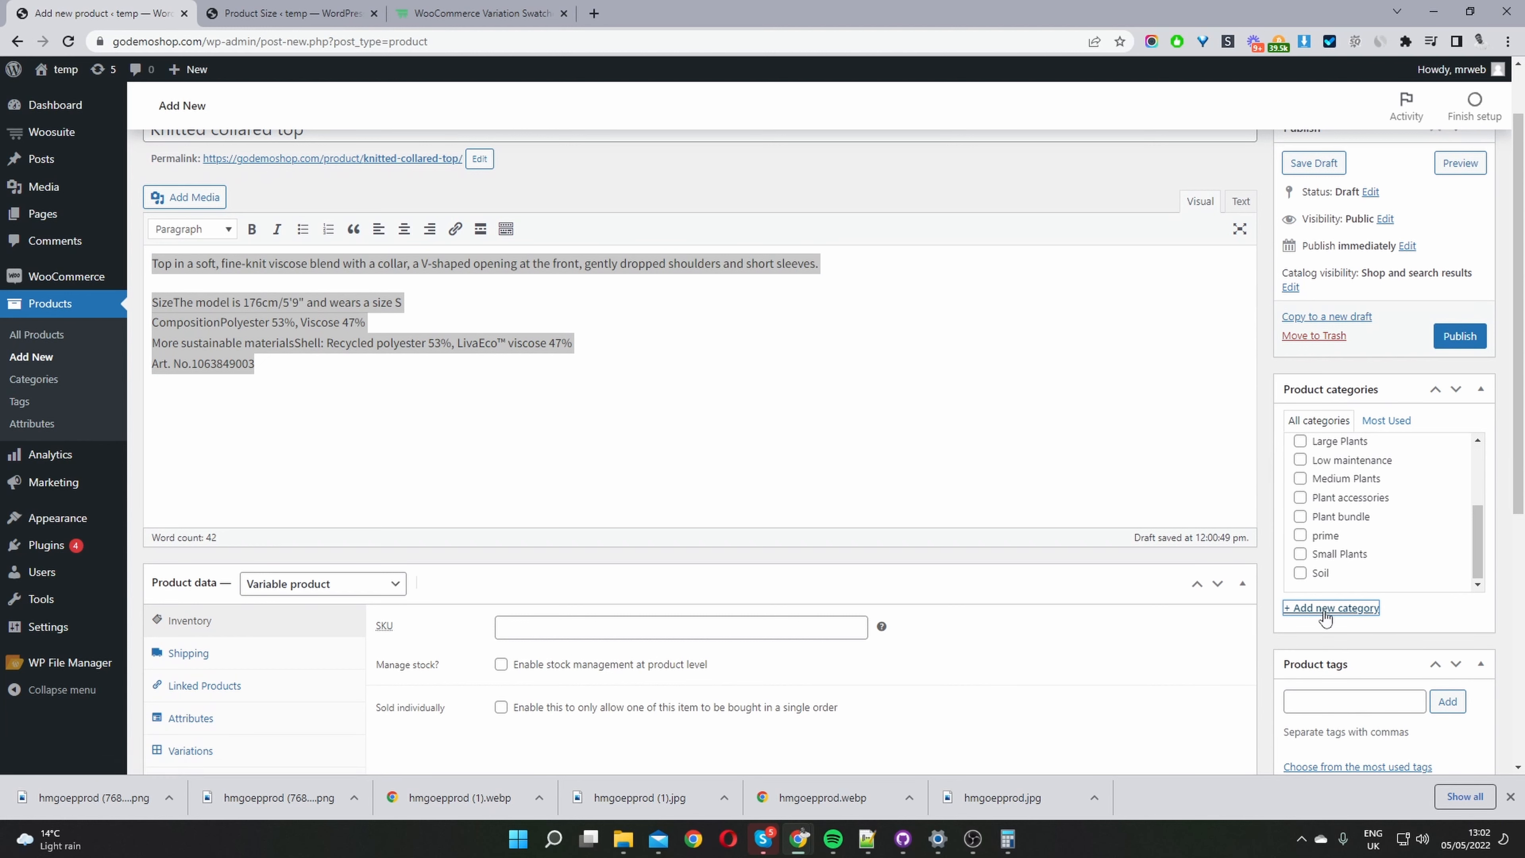
click(1324, 610)
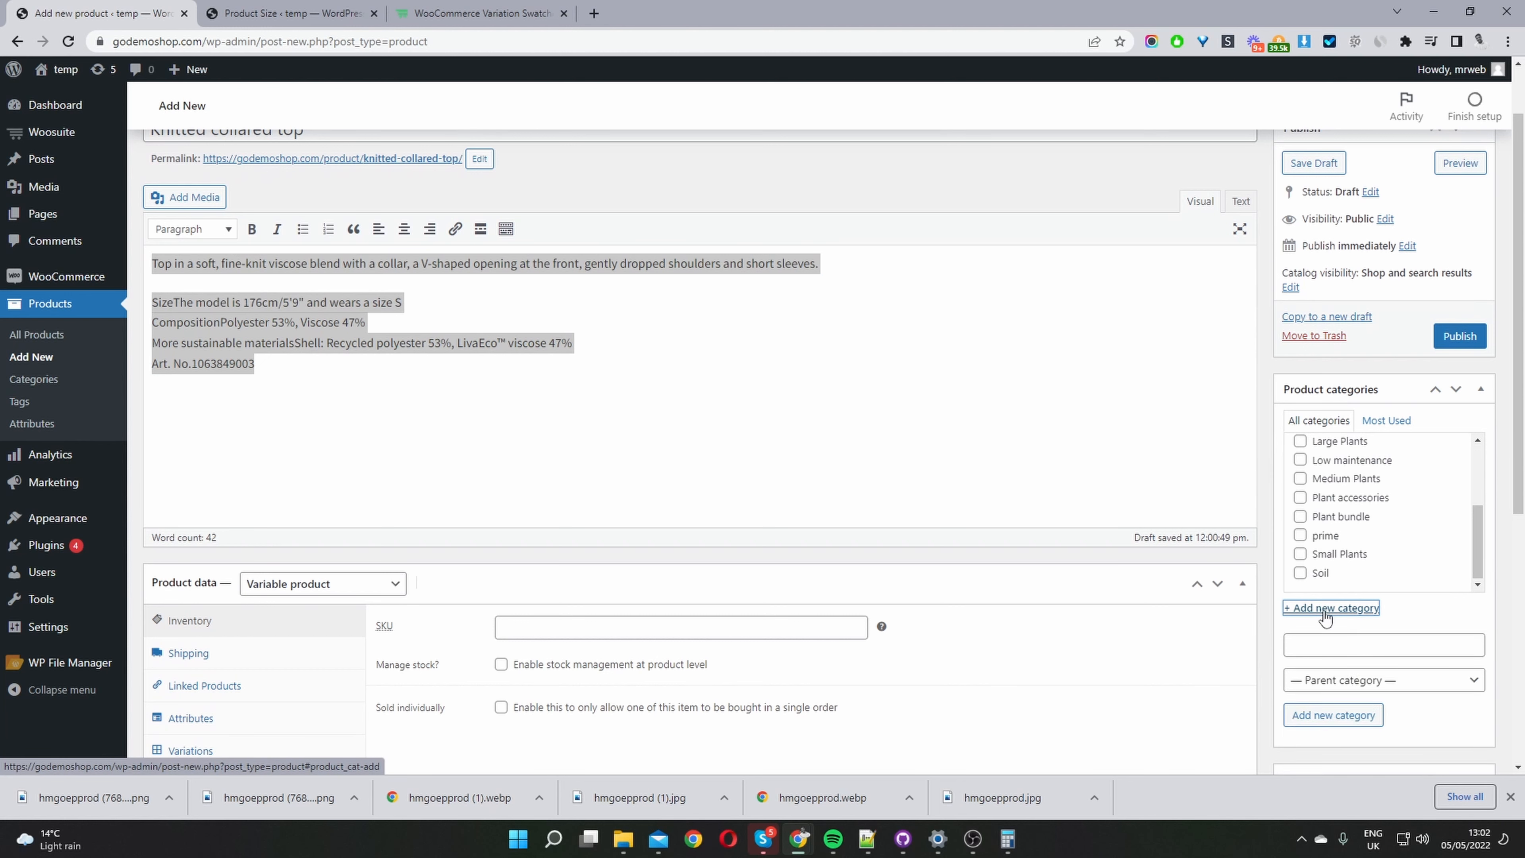
click(1312, 646)
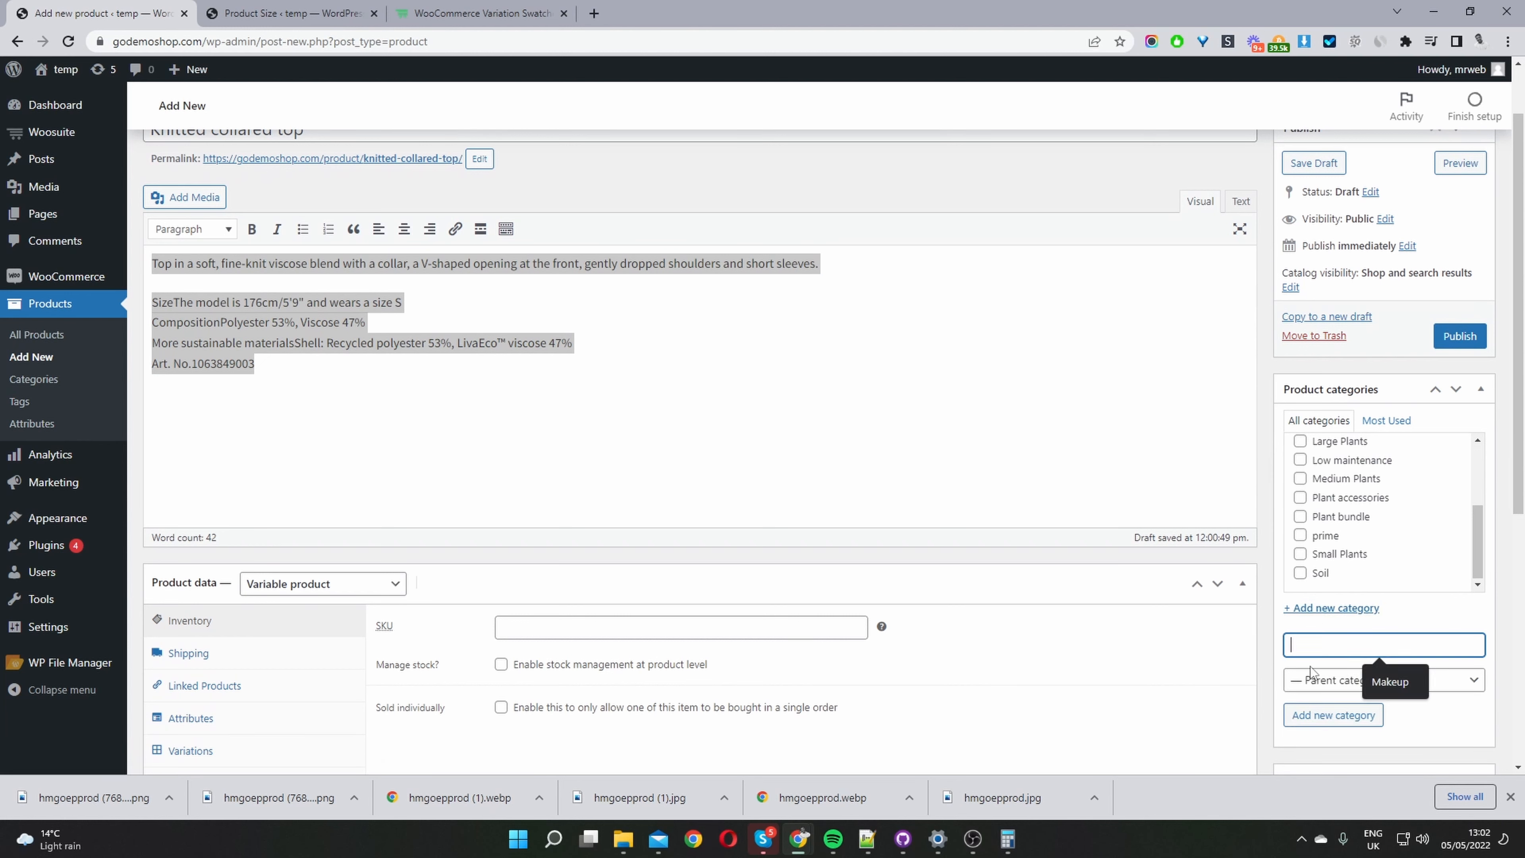
click(1352, 608)
scroll(350, 198, down, 6)
Switch the product type to Simple product and set it back to Variable product
click(349, 195)
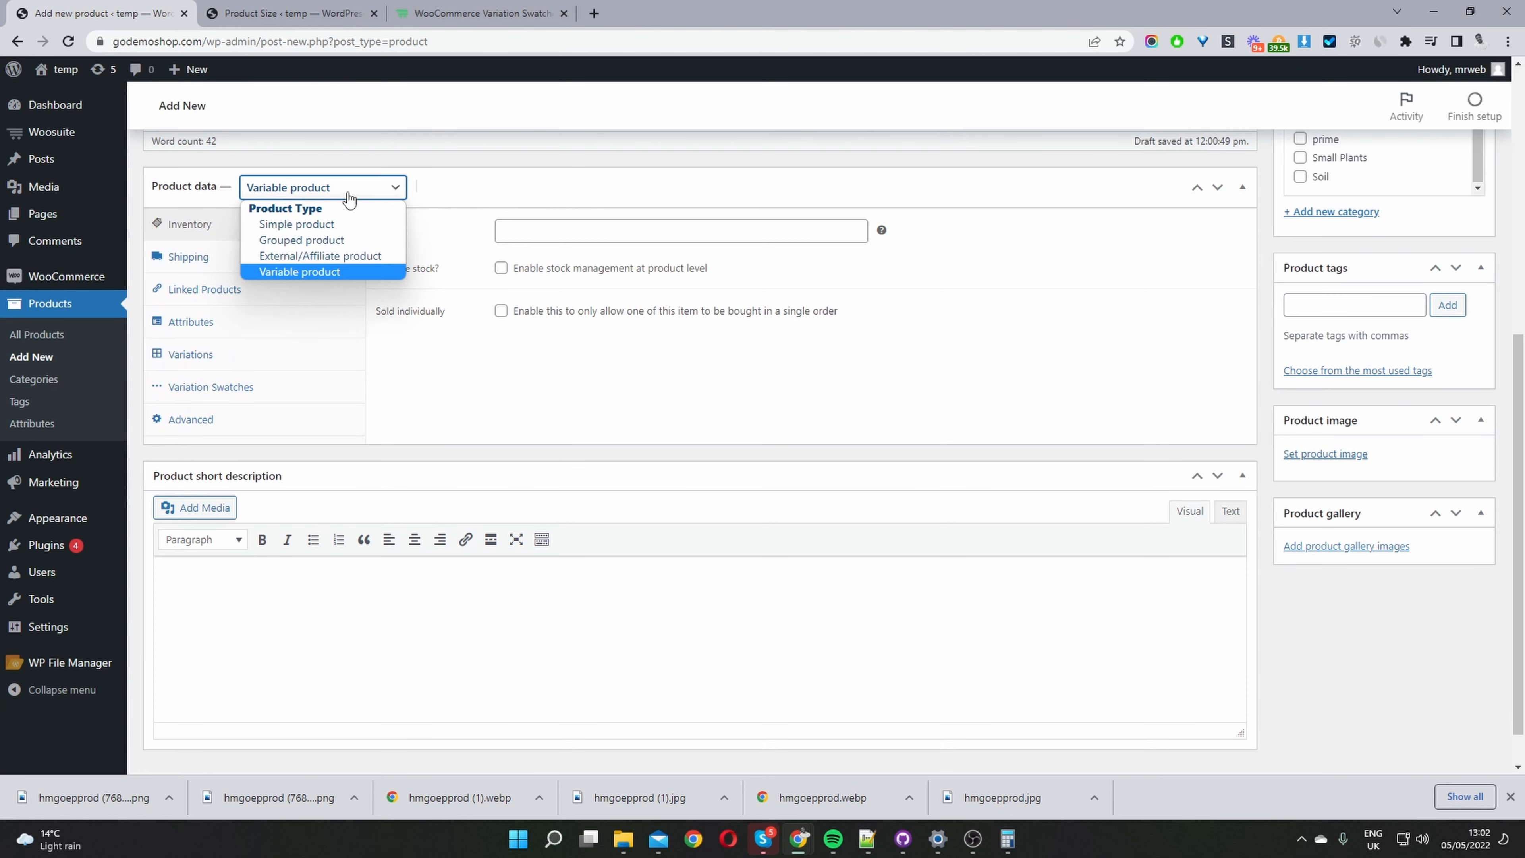
click(297, 224)
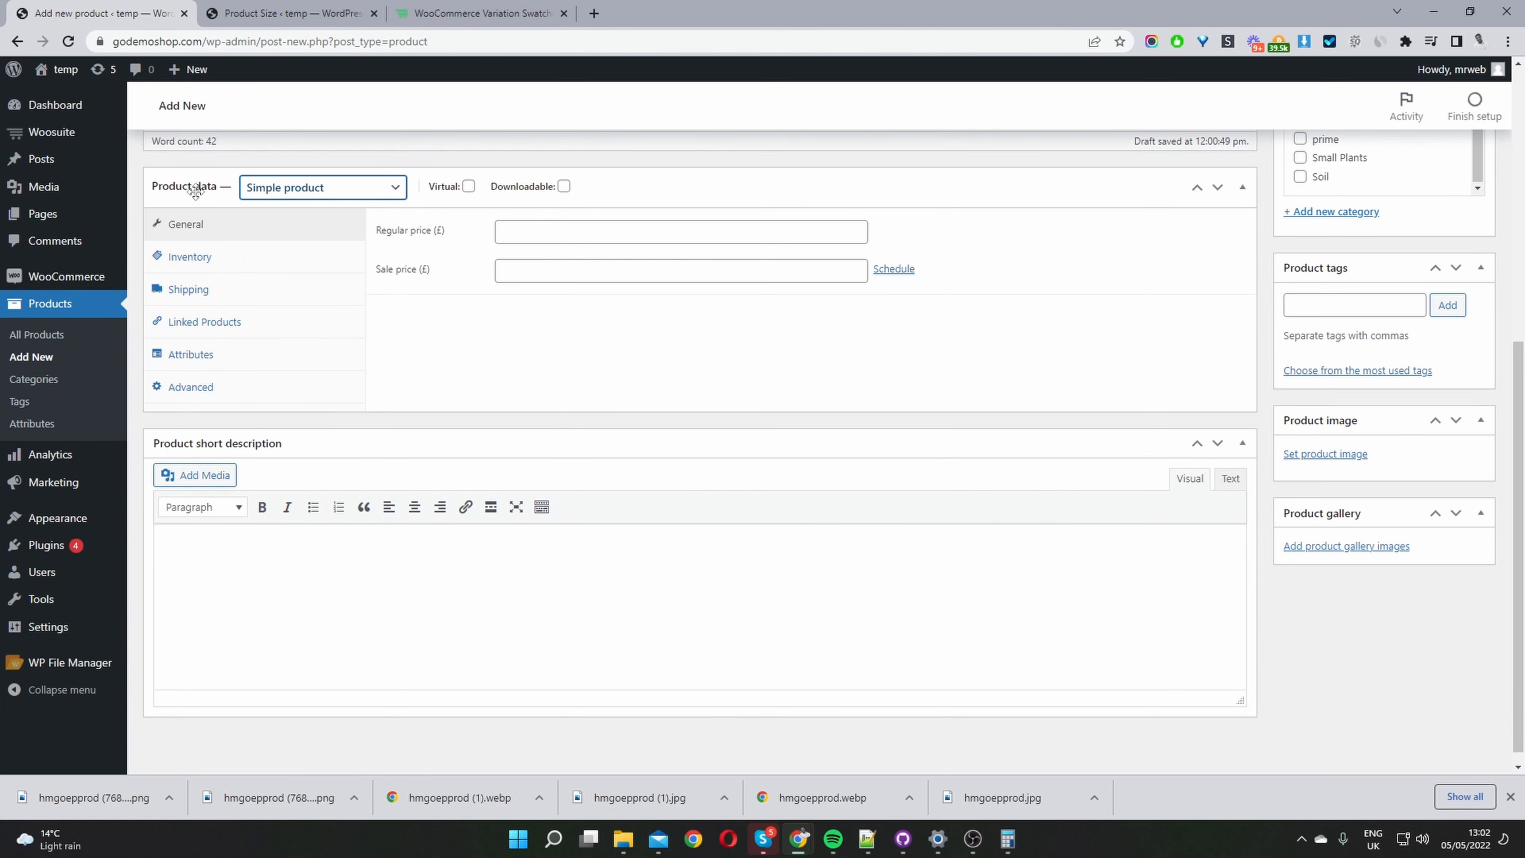
click(319, 193)
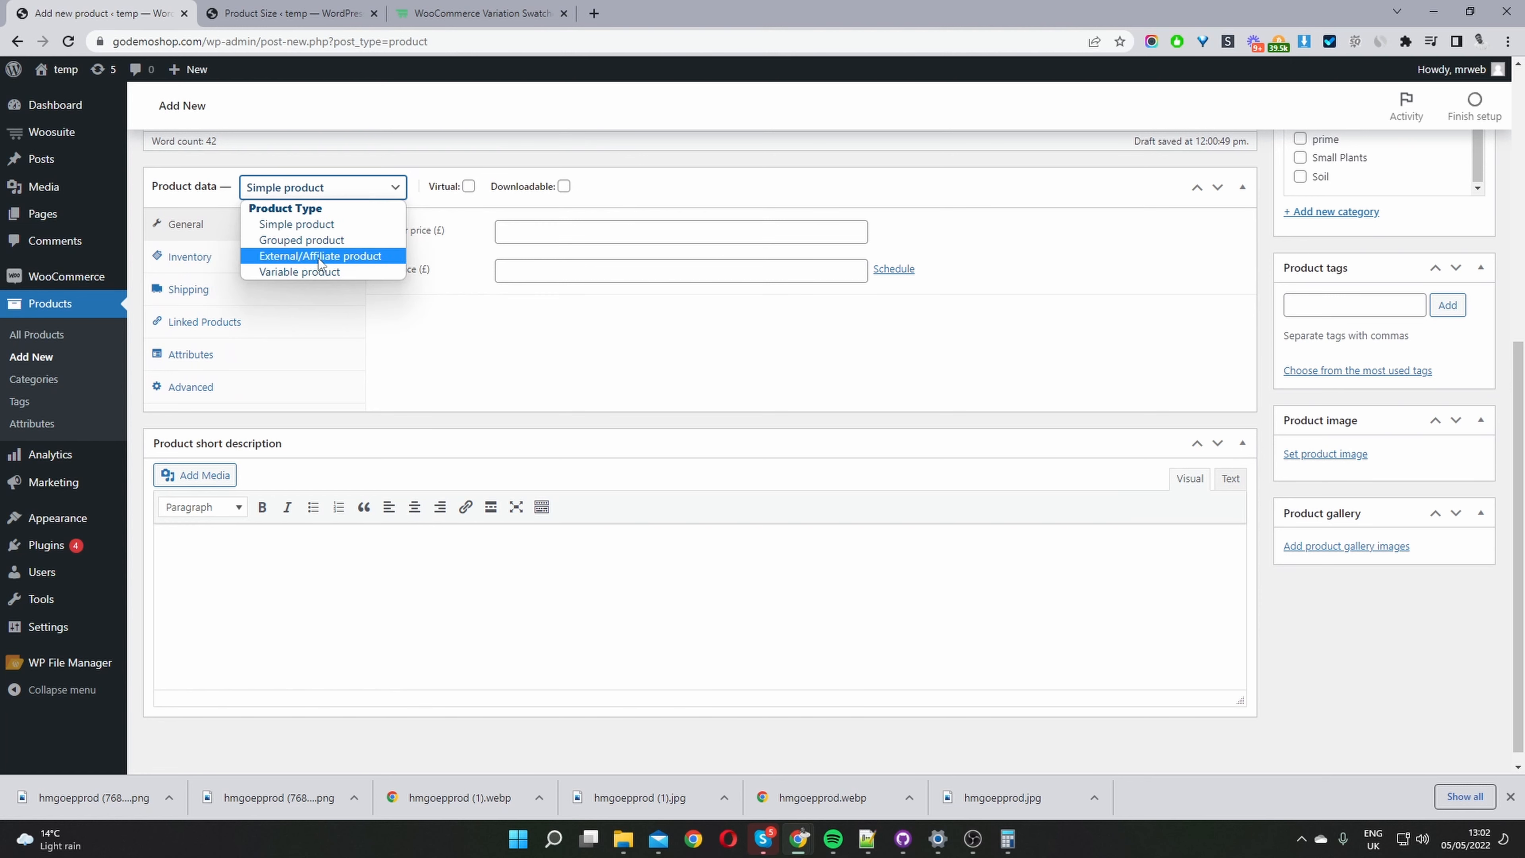
click(314, 271)
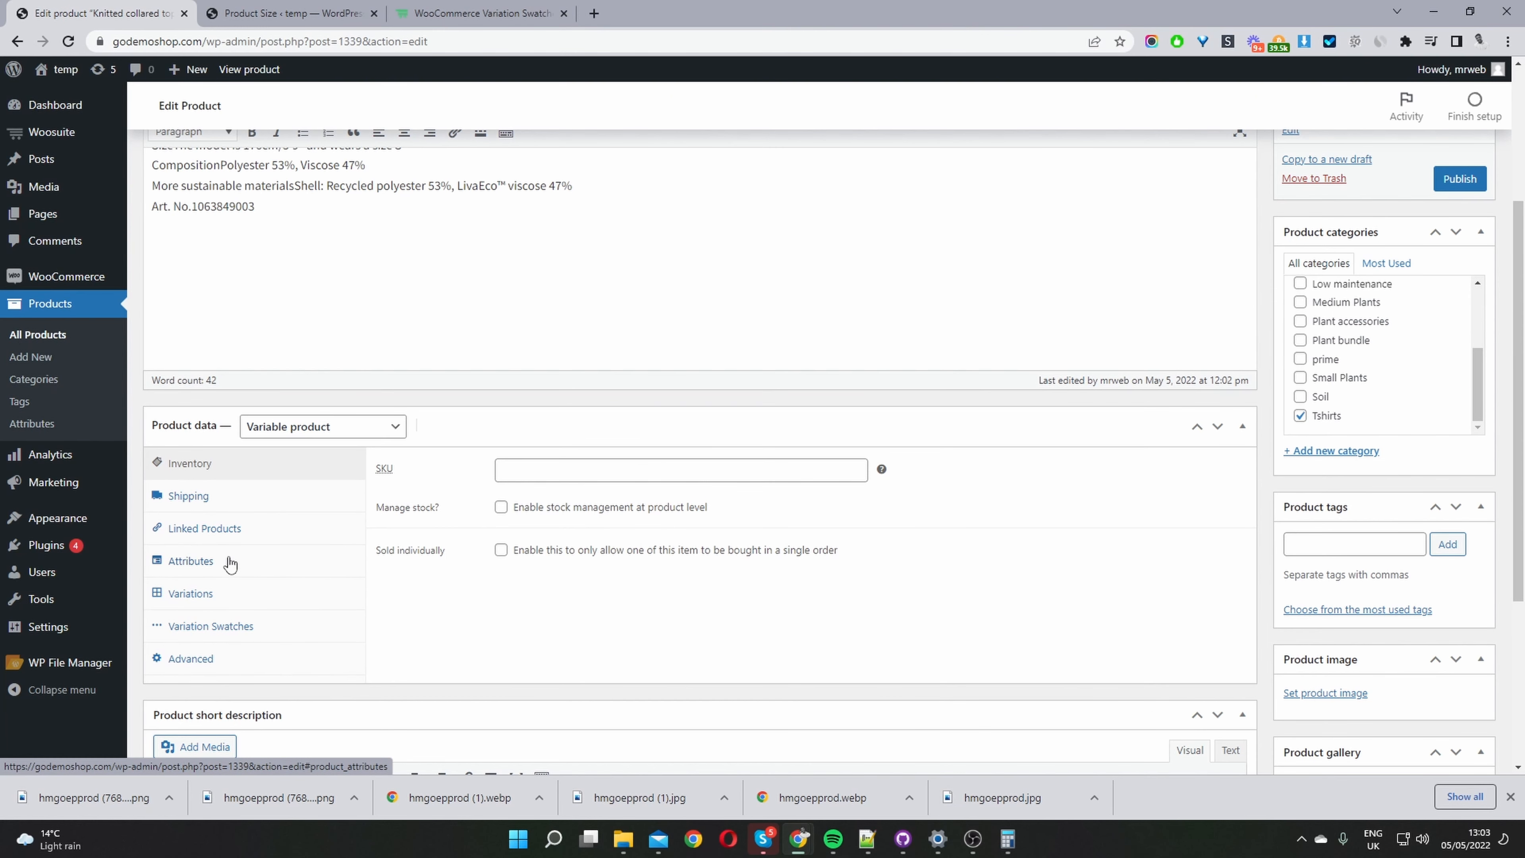
Add the Color attribute to the product with all its terms, enable it for variations, and save the attributes
click(180, 563)
click(448, 468)
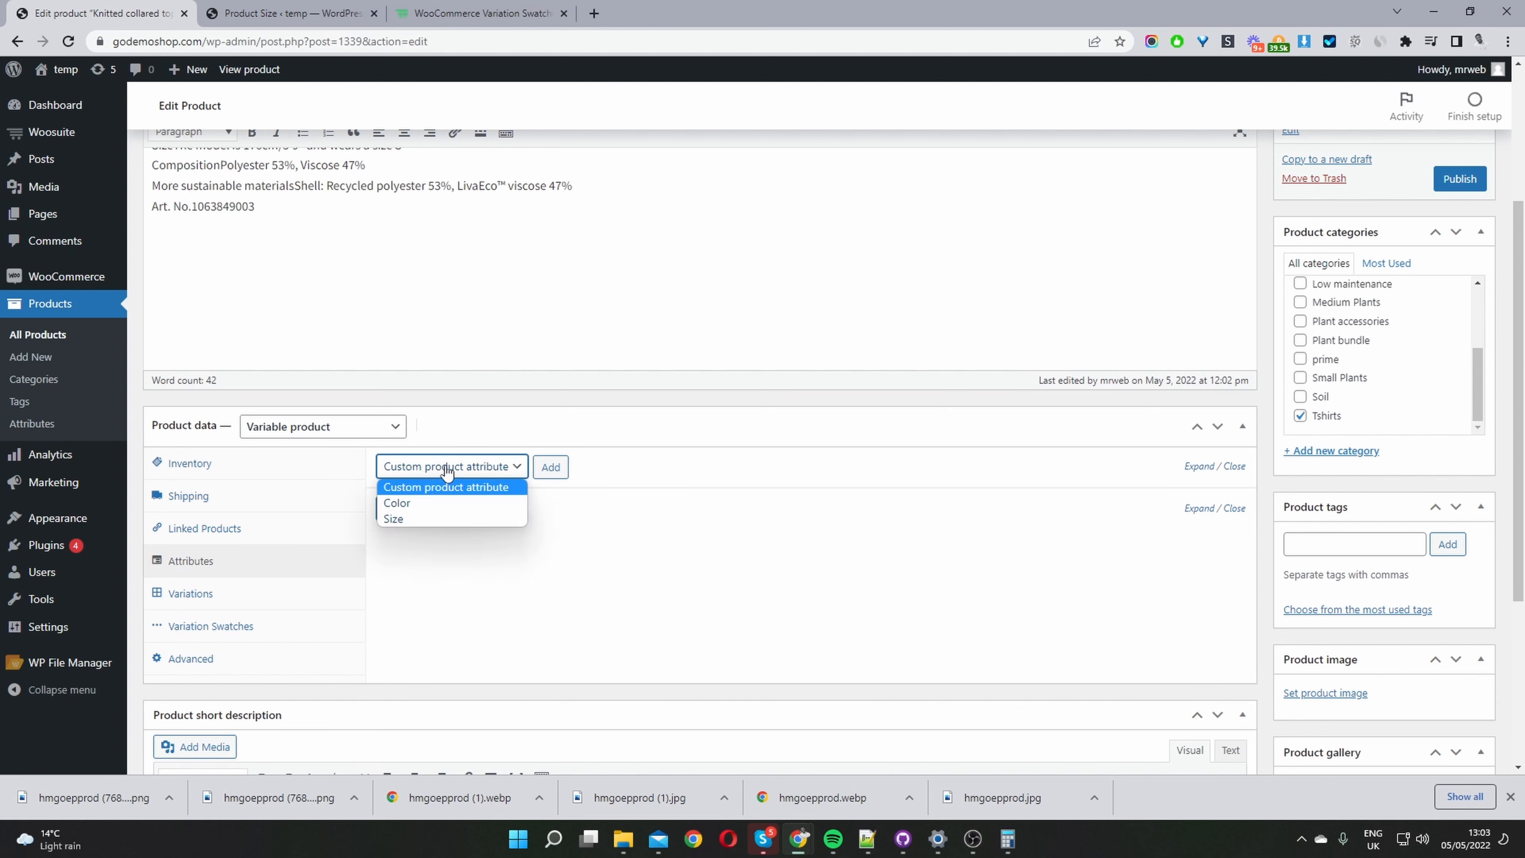
click(419, 505)
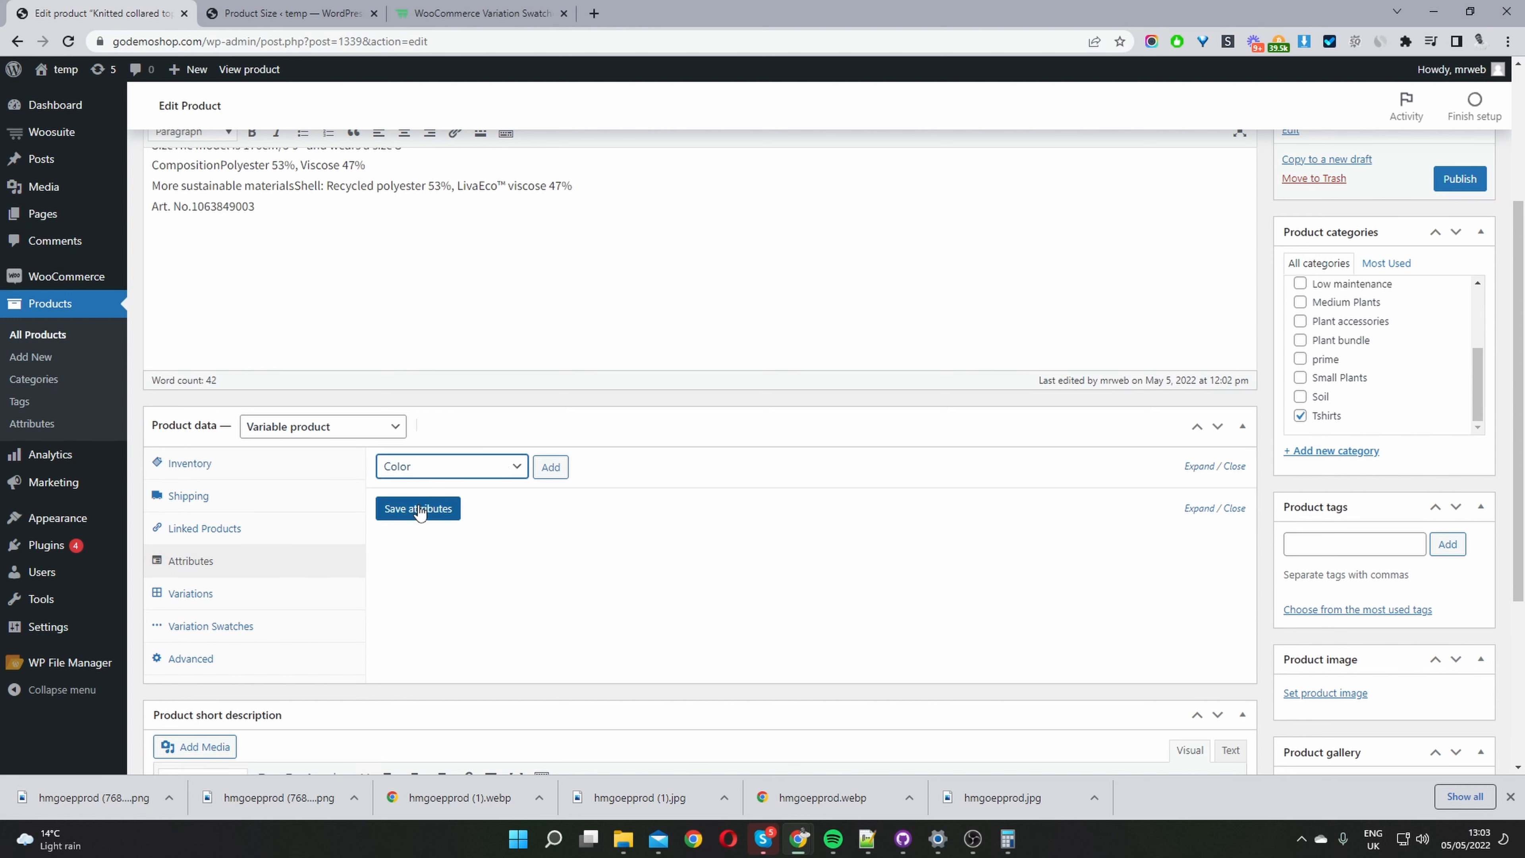
click(550, 467)
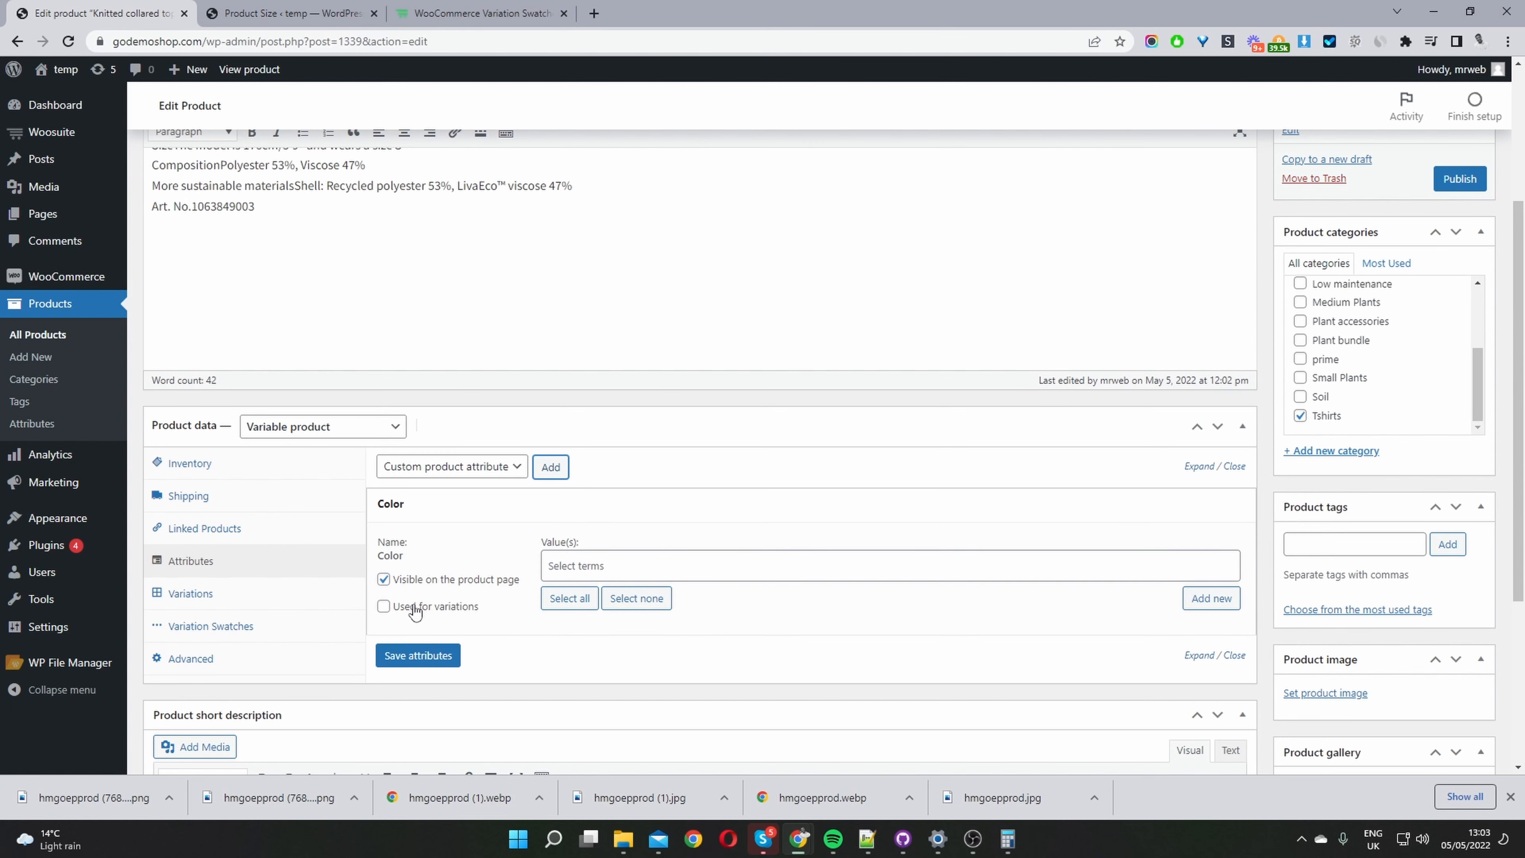
click(383, 606)
click(574, 600)
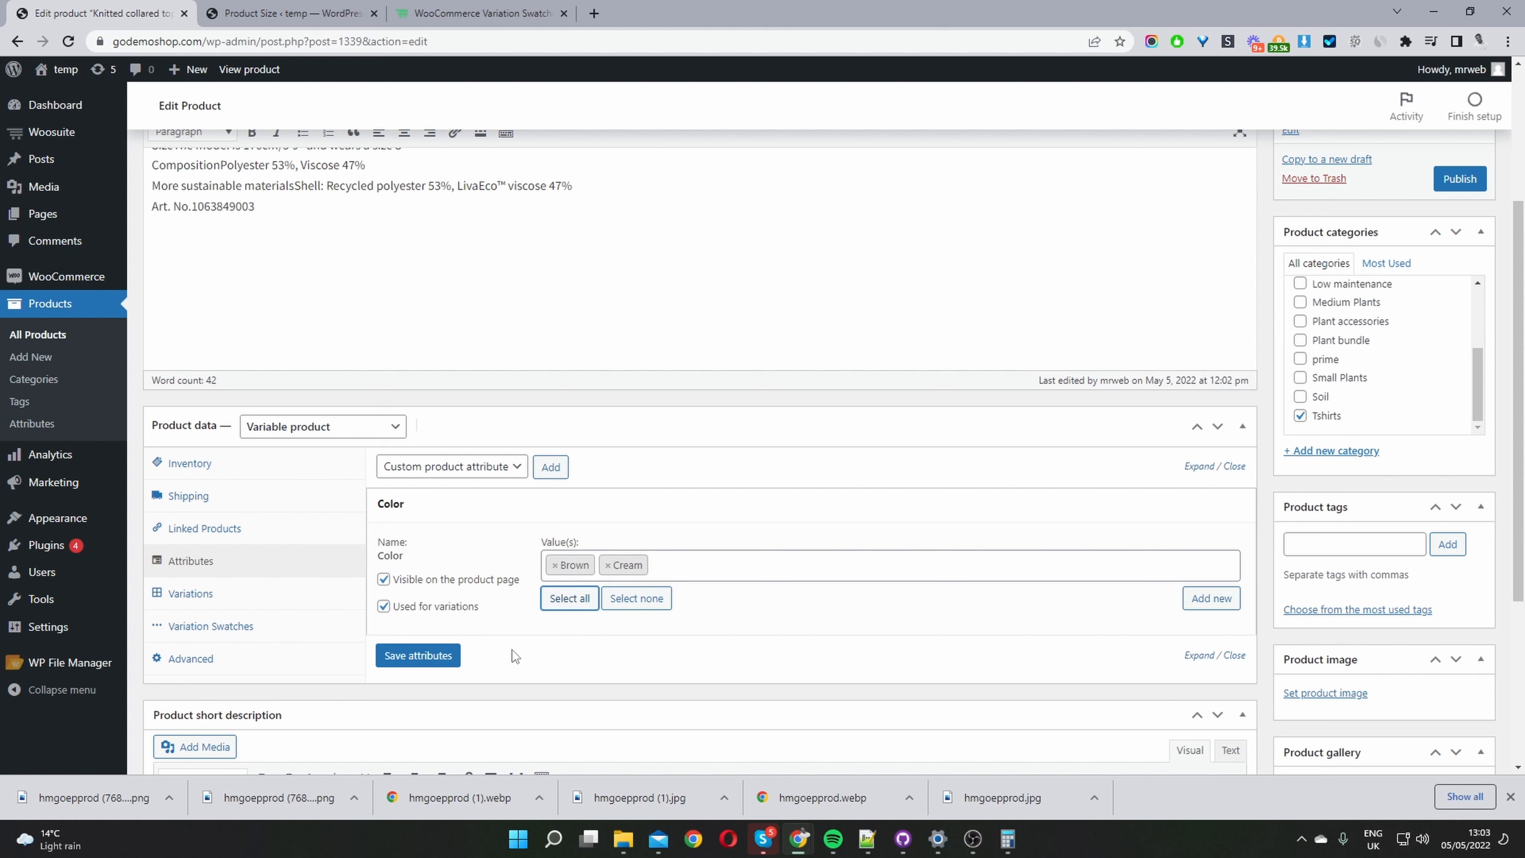
click(409, 658)
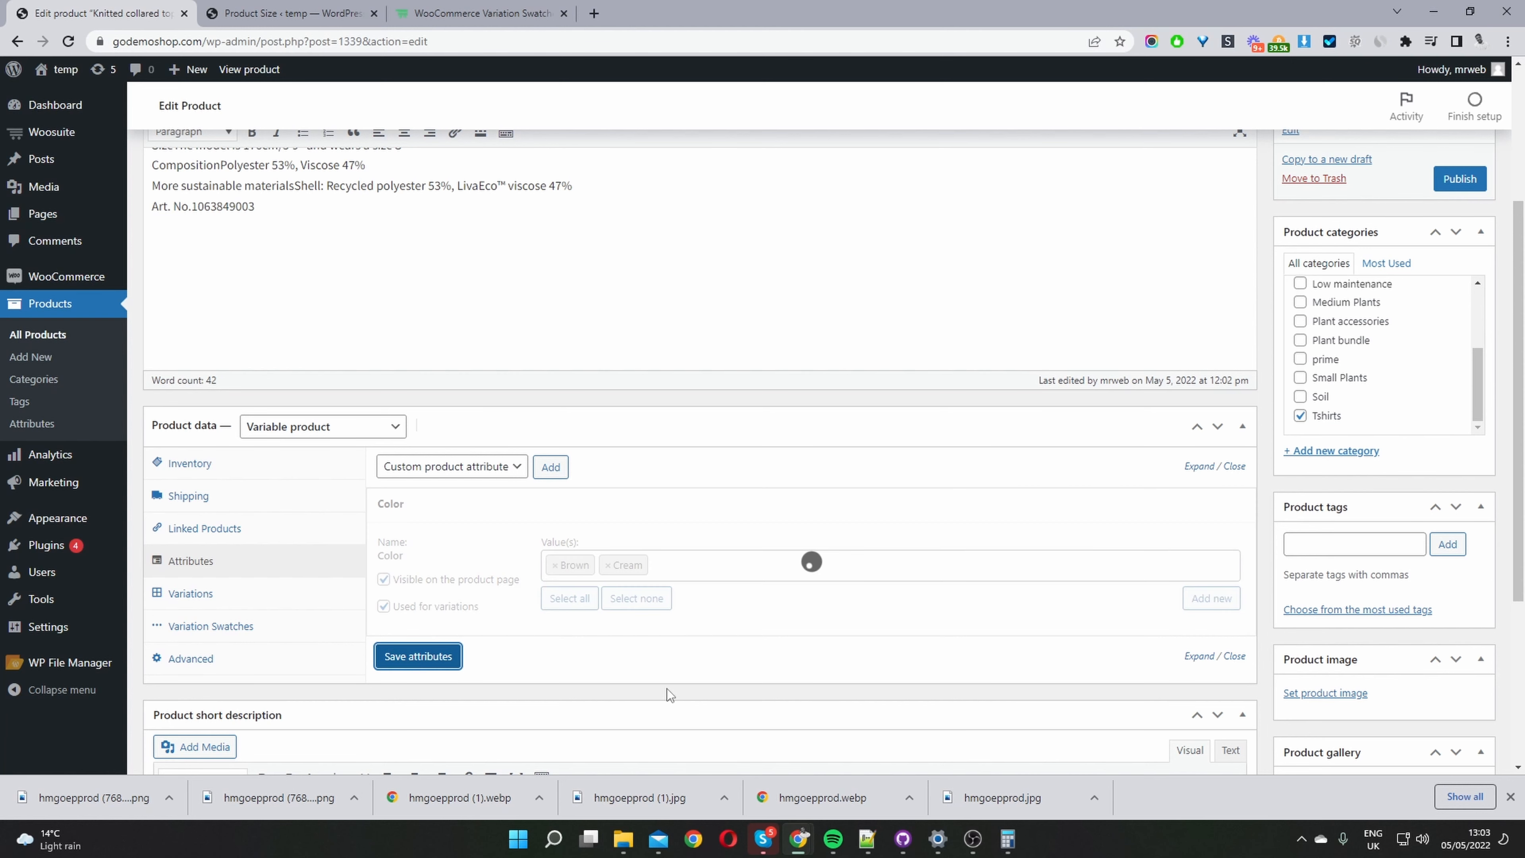
Add the Size attribute with all its terms, enable it for variations, and save the attributes
click(468, 476)
click(460, 518)
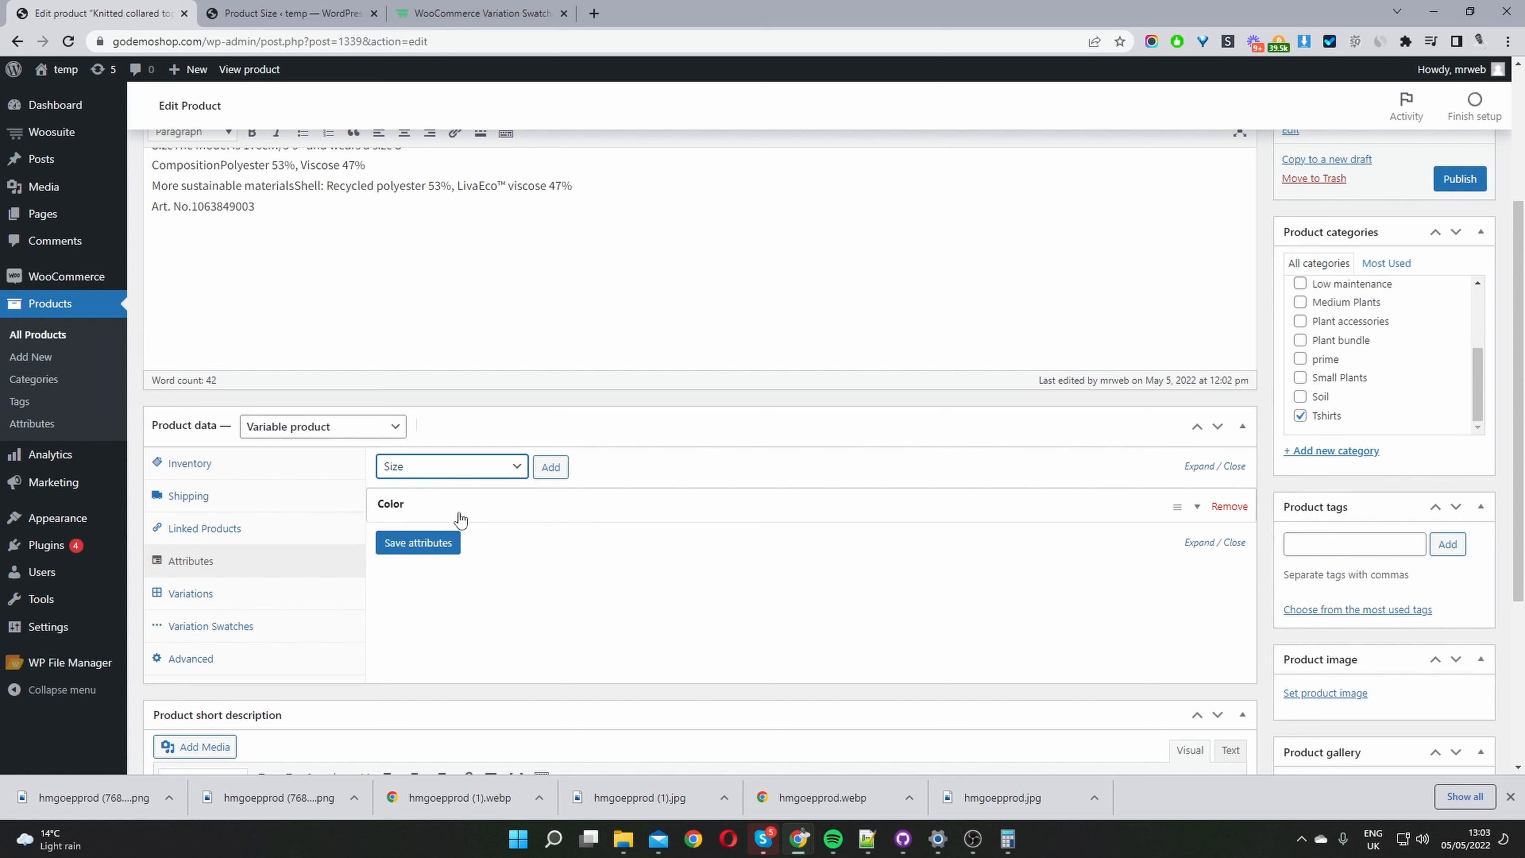
click(551, 467)
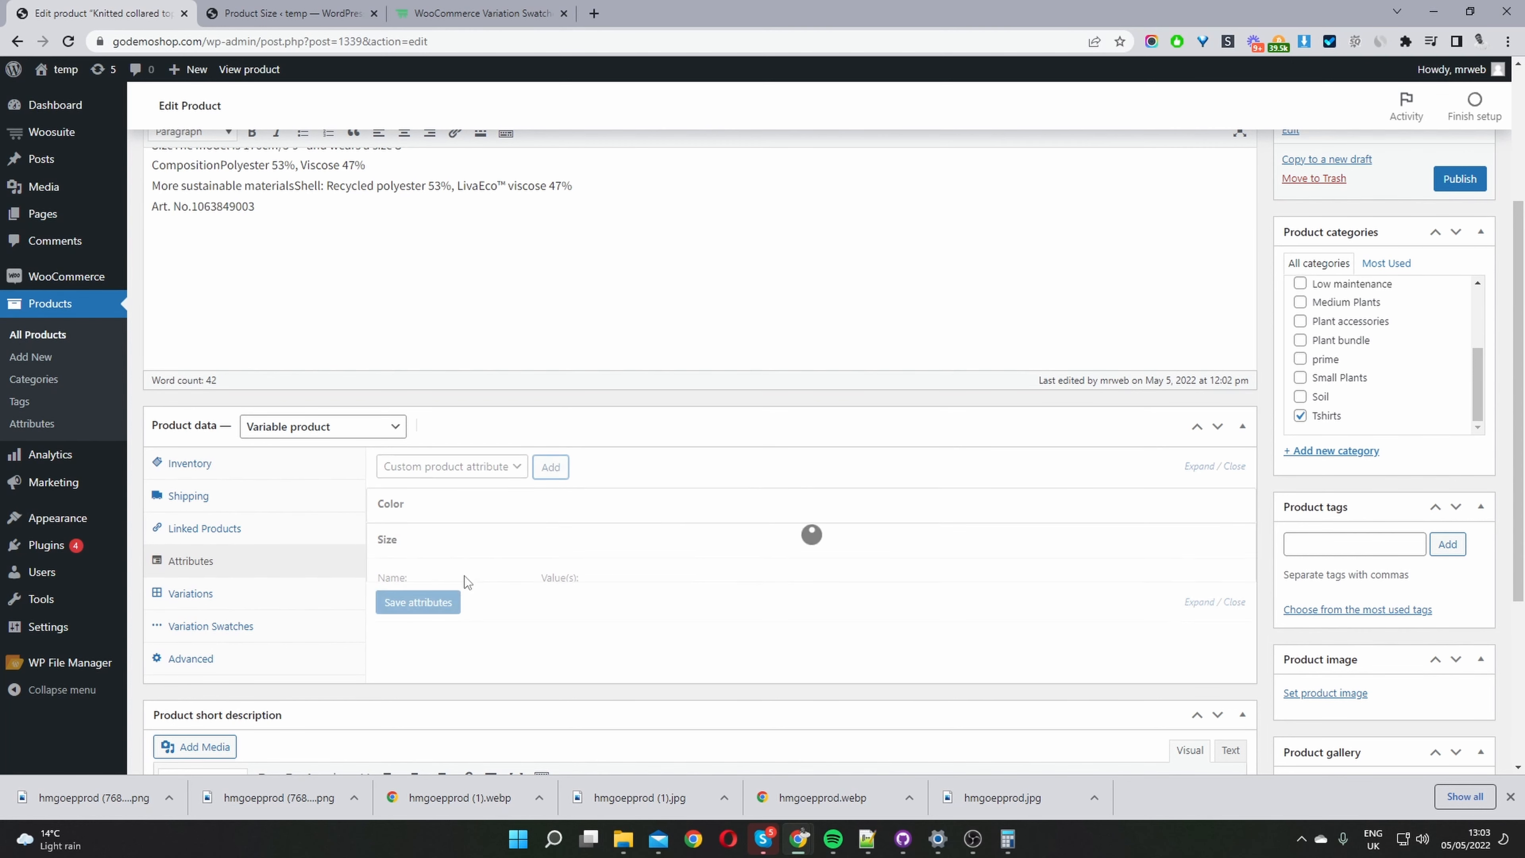
click(569, 636)
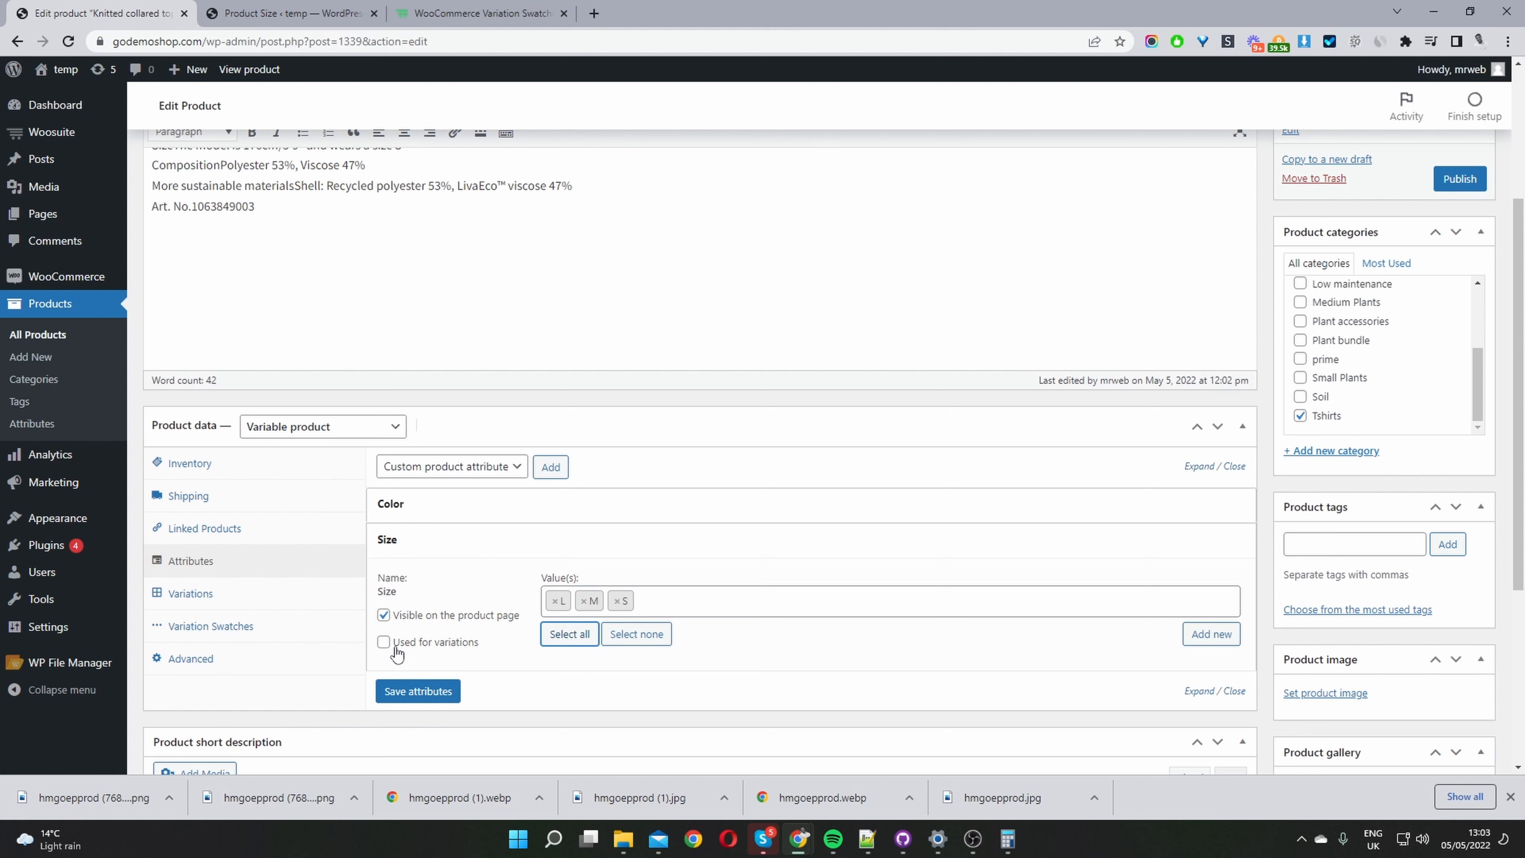
click(396, 651)
click(419, 691)
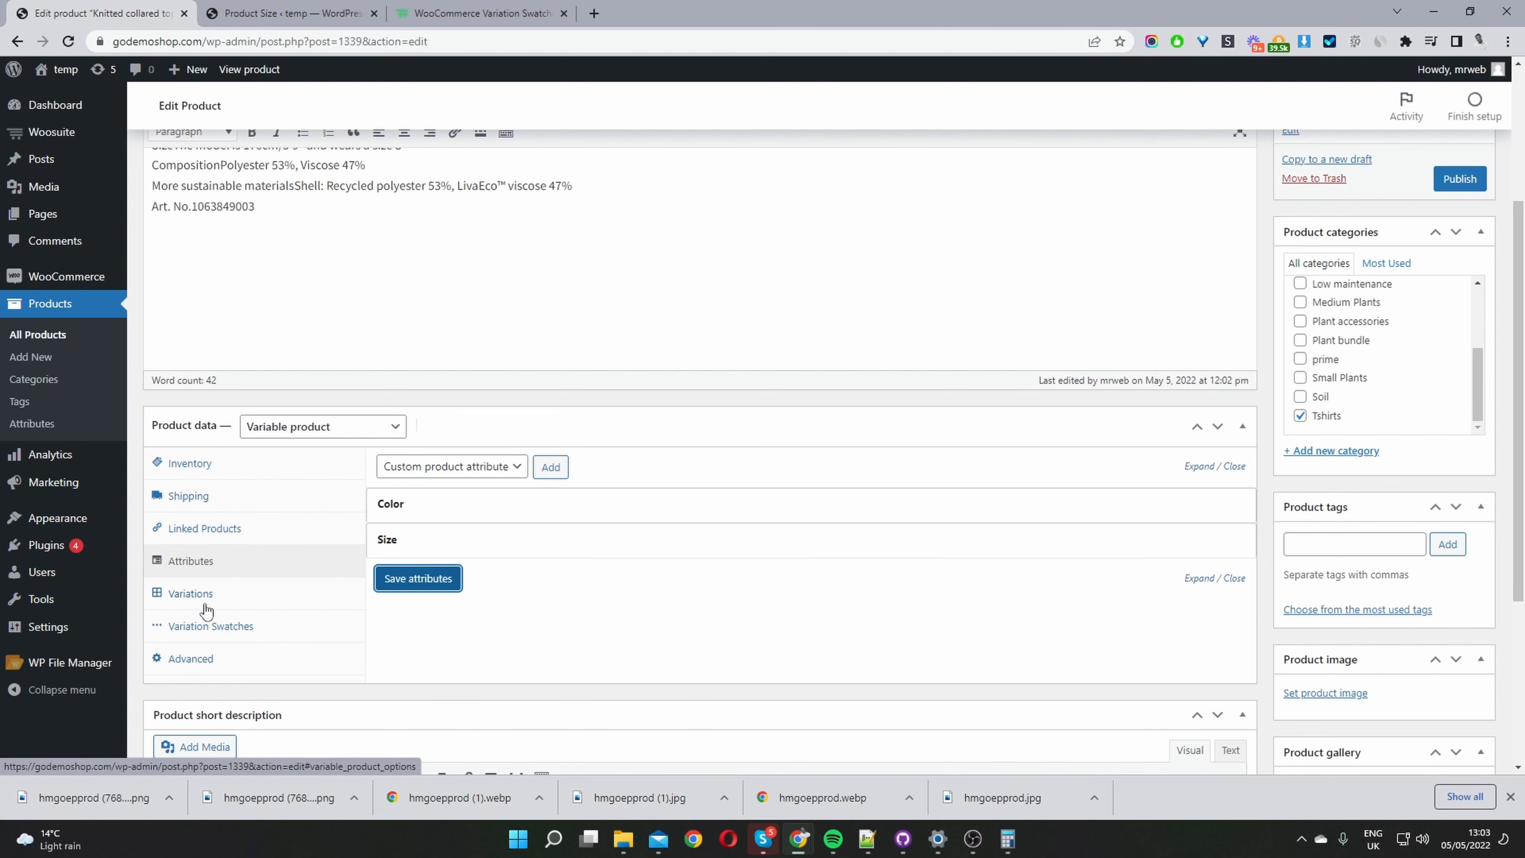
Add a single variation to the product and set it to Brown in size M
click(186, 604)
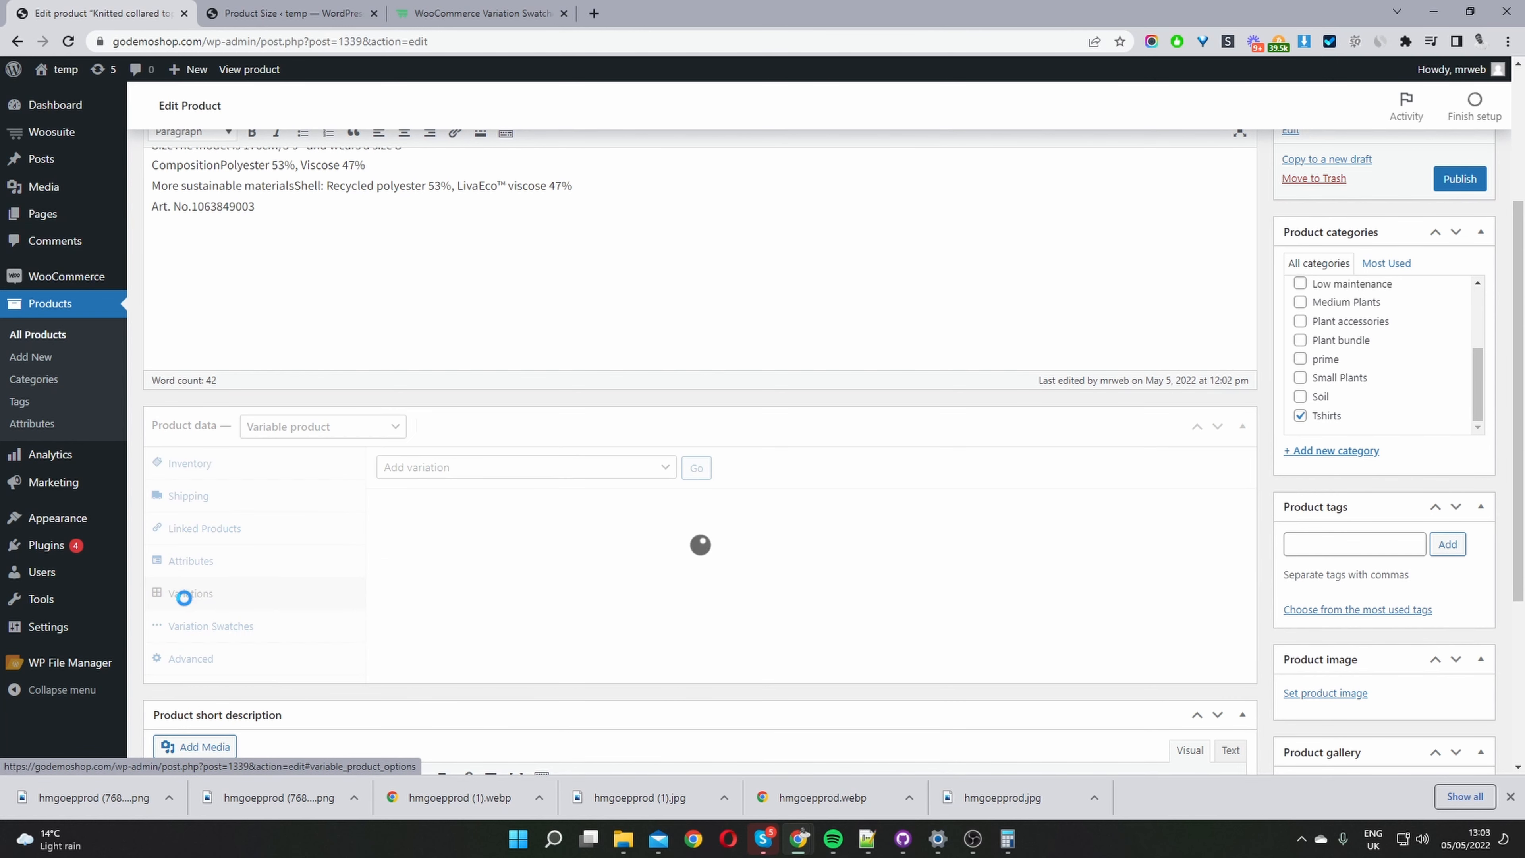
click(493, 475)
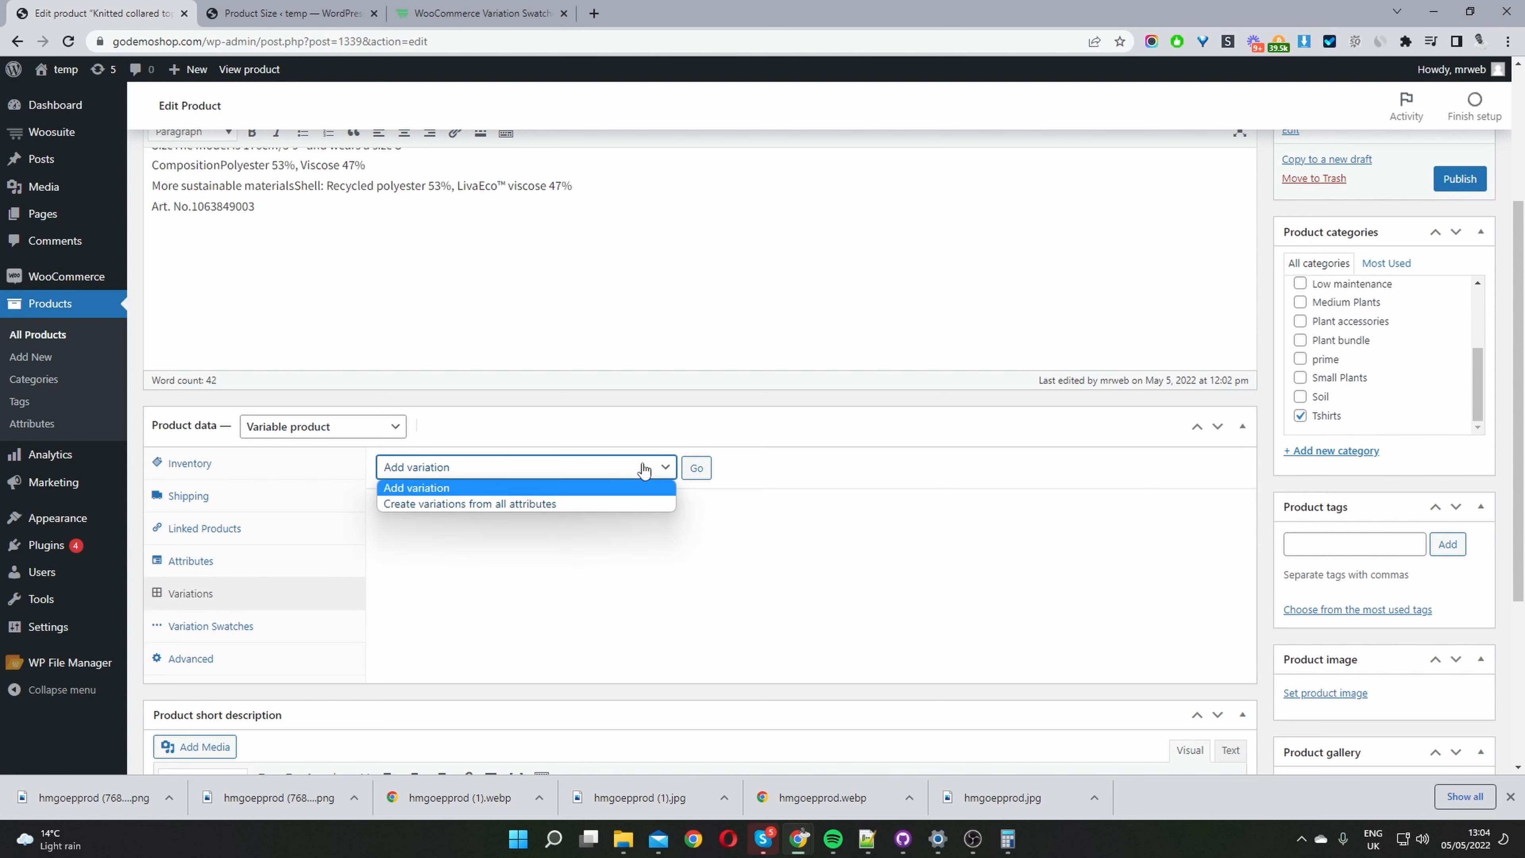
click(623, 474)
click(691, 468)
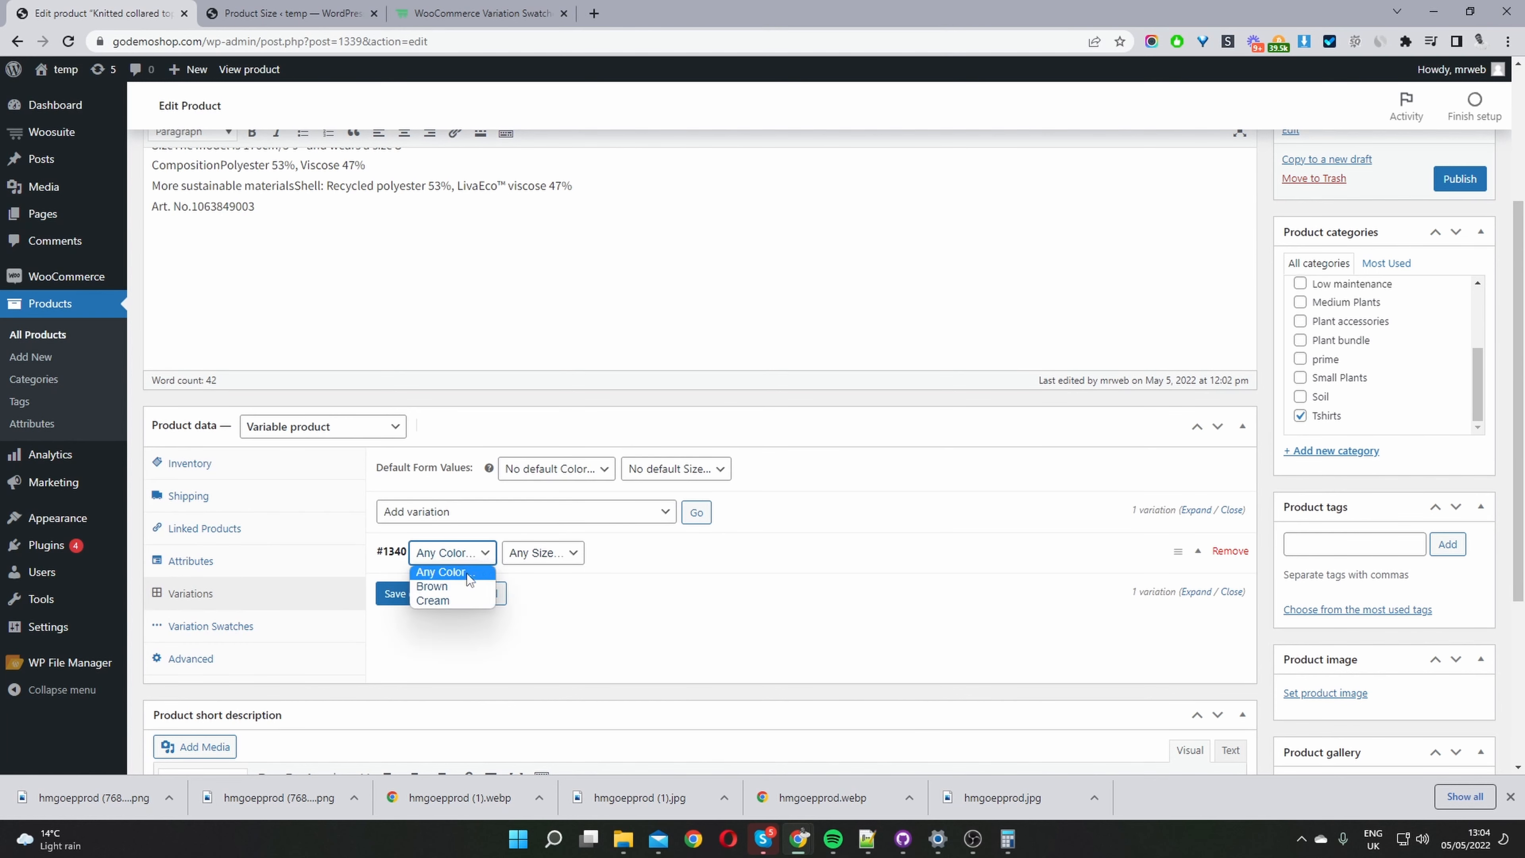
click(458, 586)
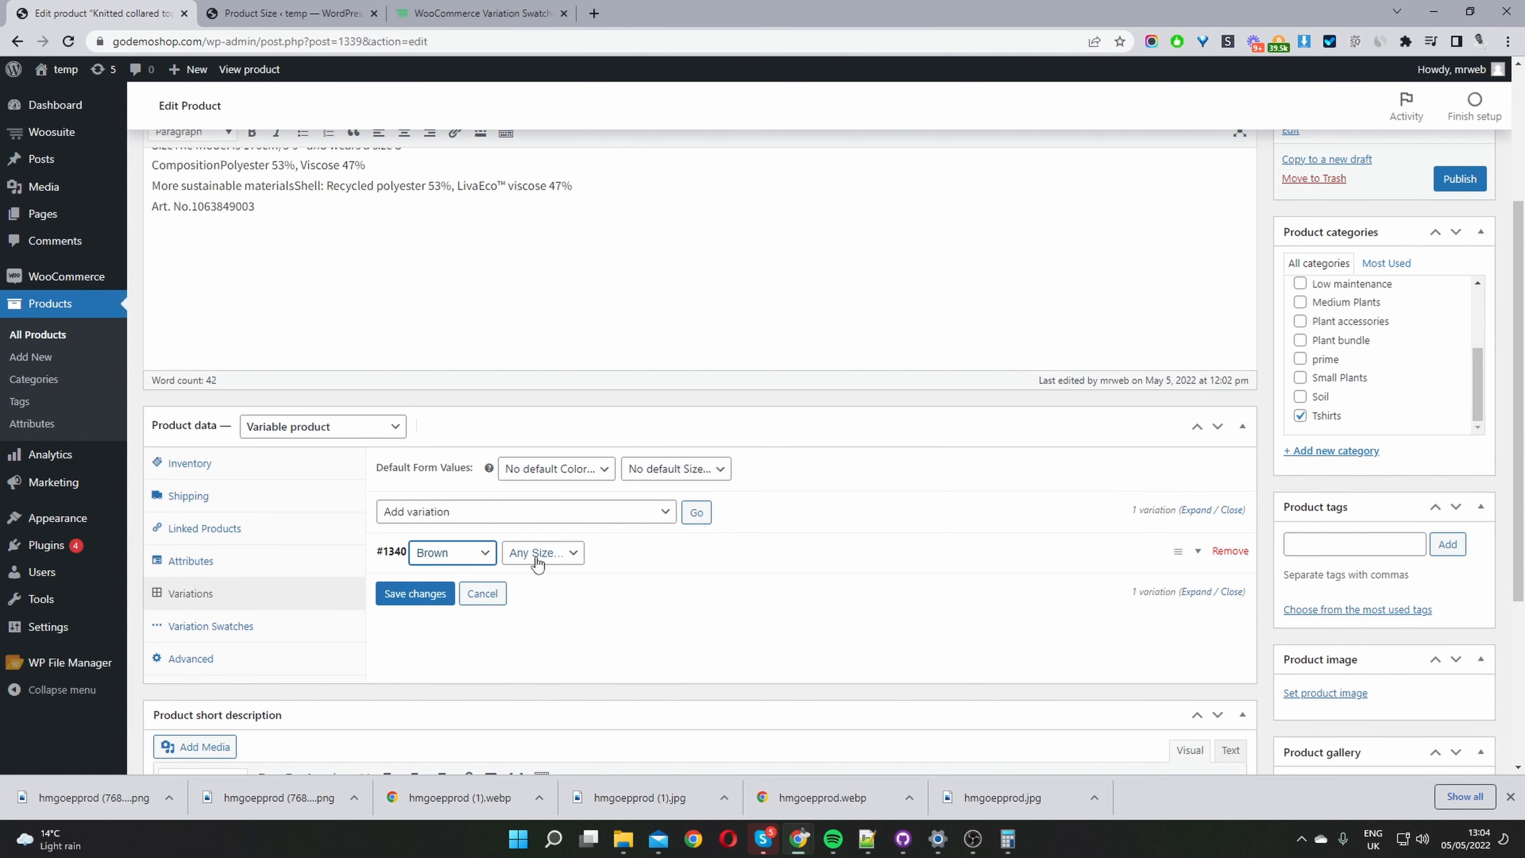
click(535, 558)
click(534, 595)
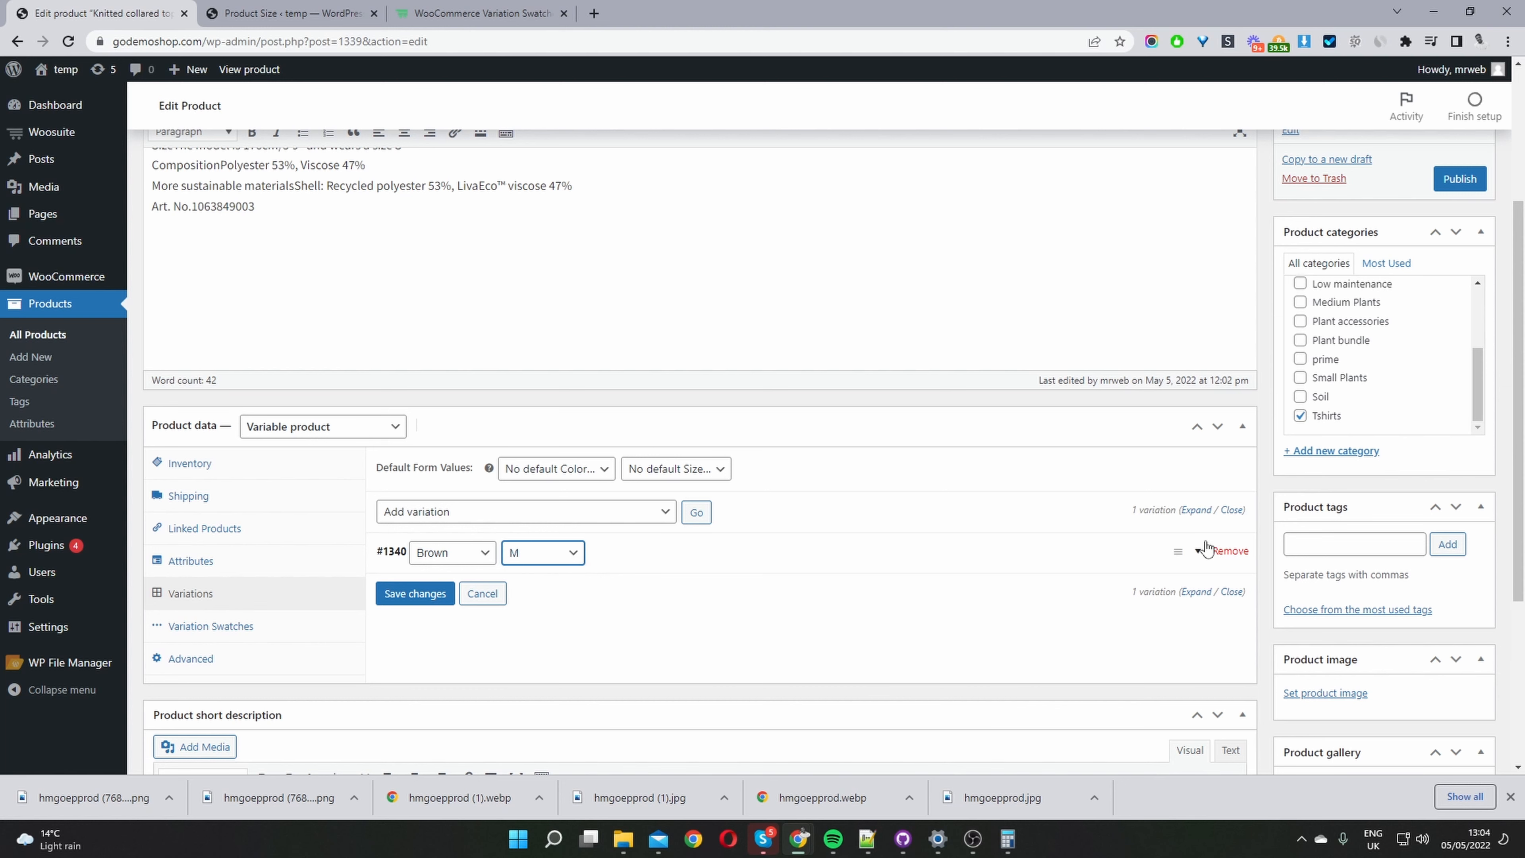
Remove the Brown, size M variation from the product and confirm the removal
click(1216, 551)
click(841, 133)
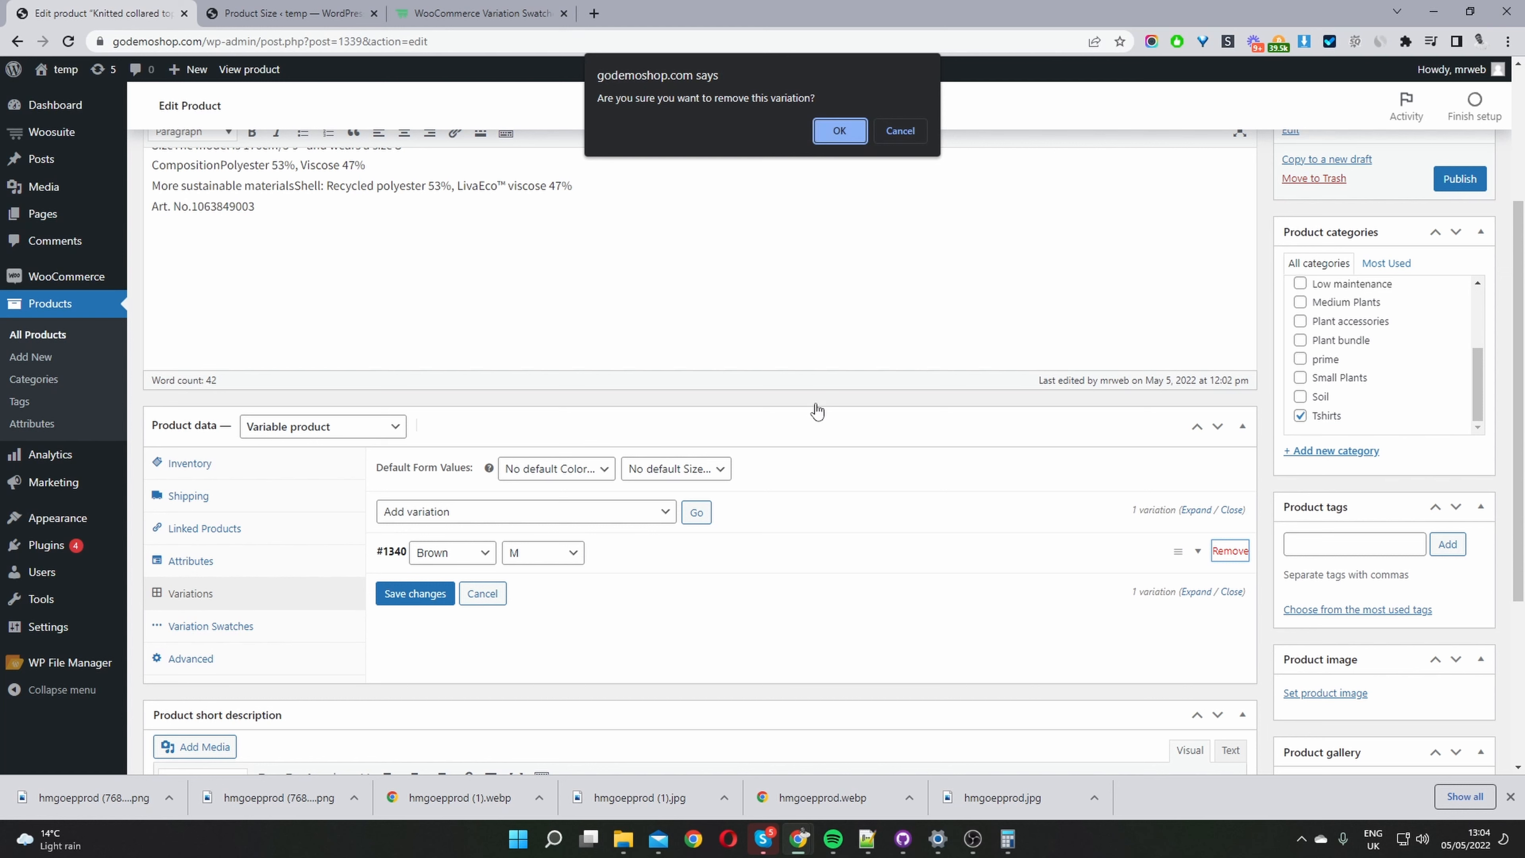
click(827, 129)
Create variations from all attributes so that every Color and Size combination is covered
click(441, 468)
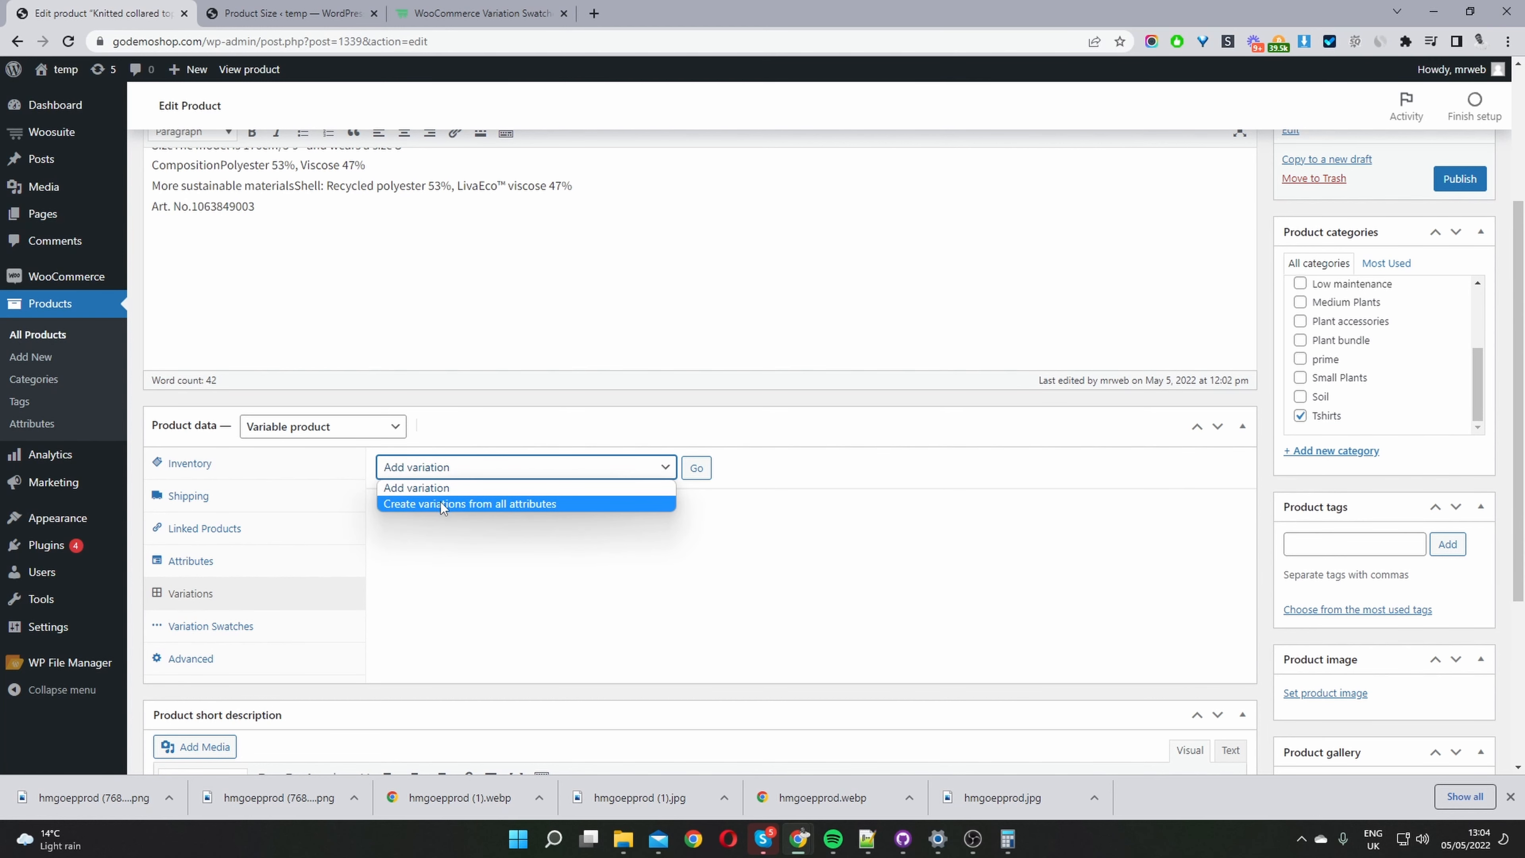
click(498, 508)
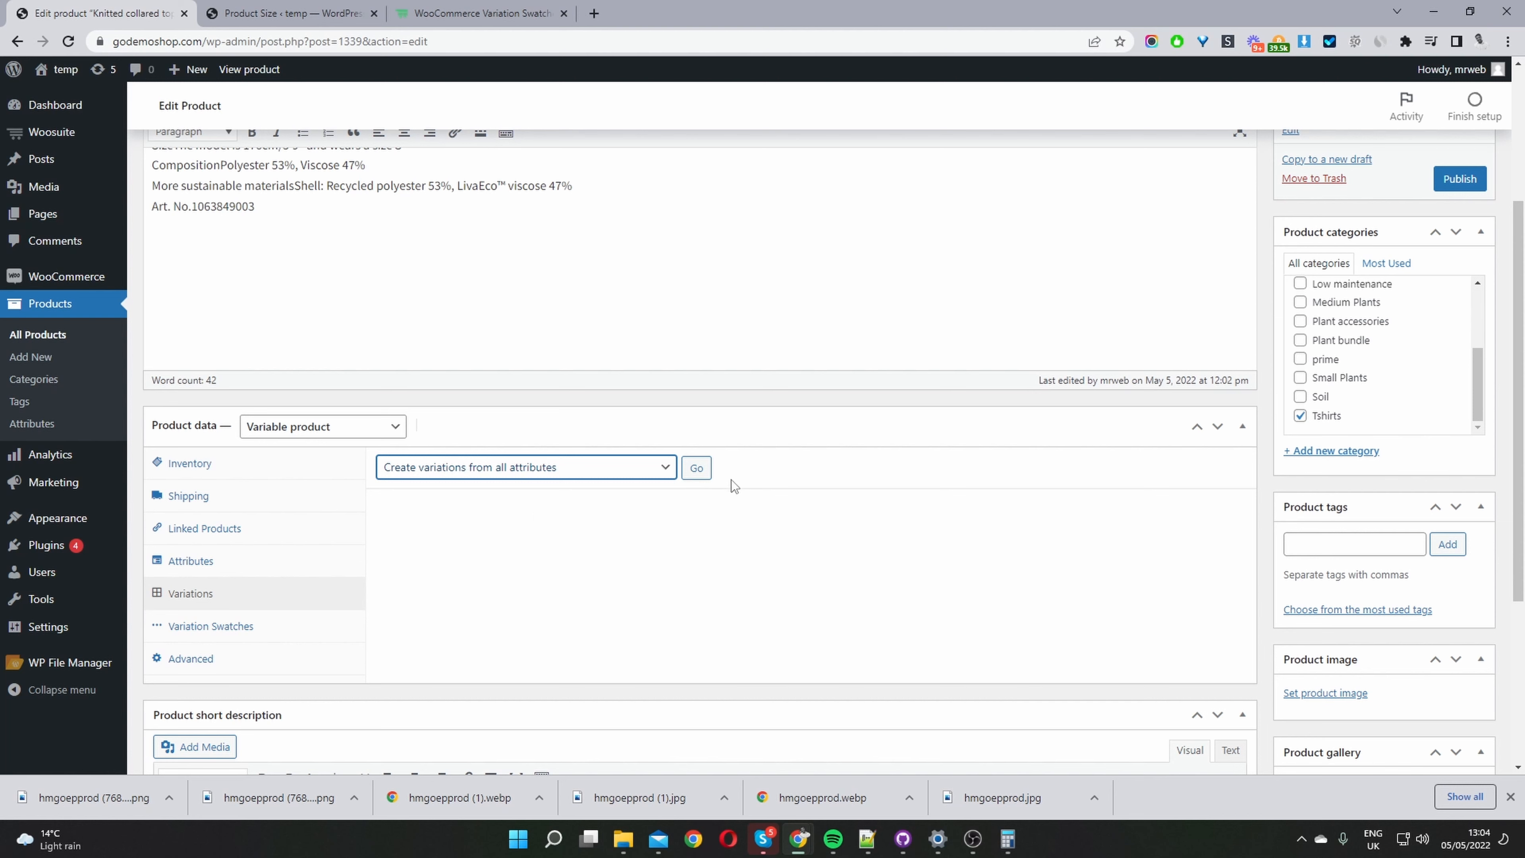
click(697, 470)
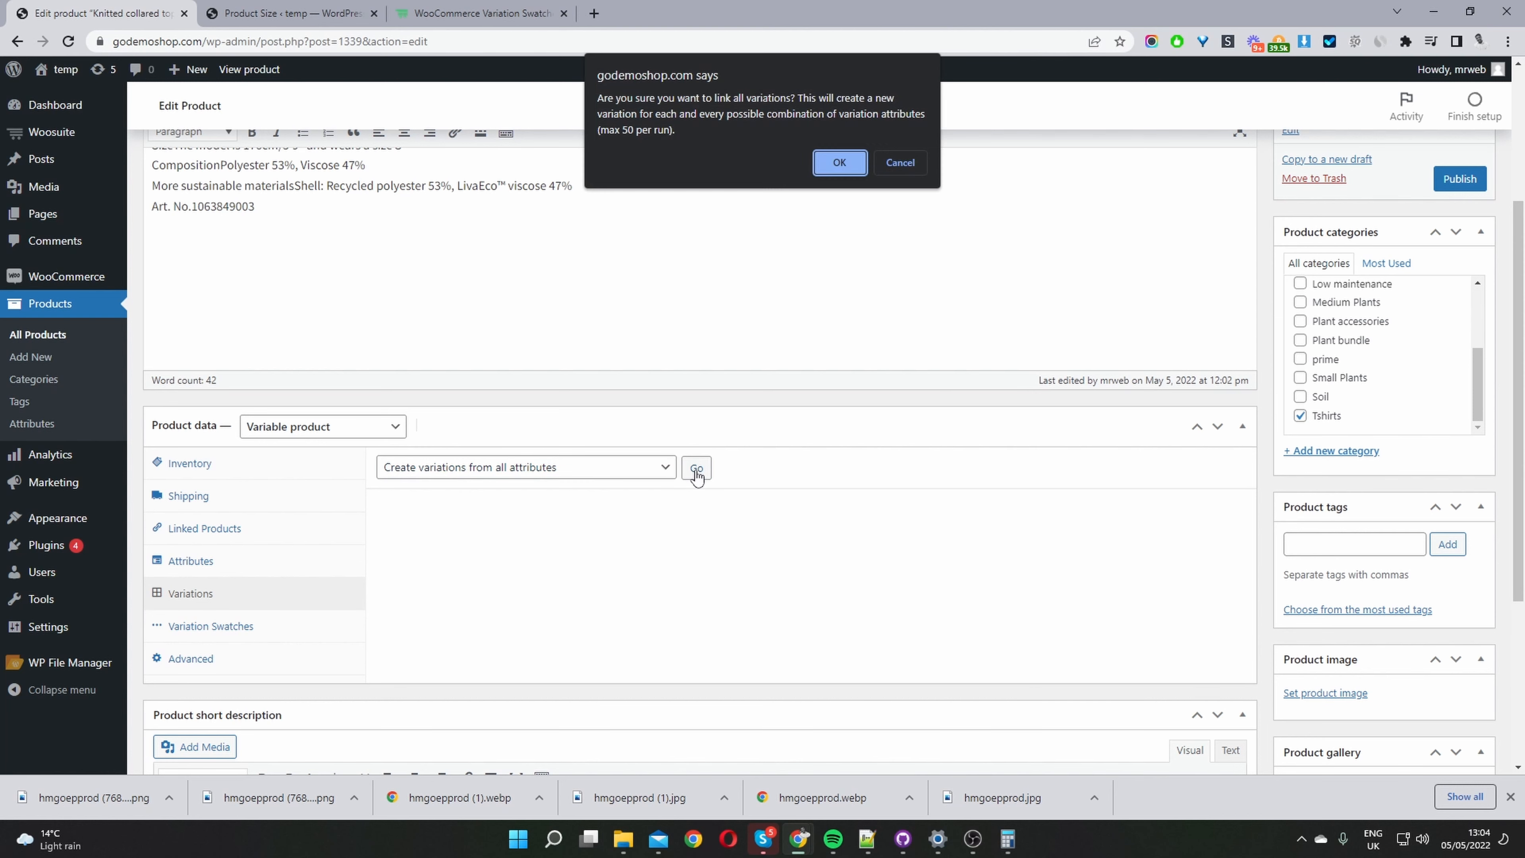
click(839, 163)
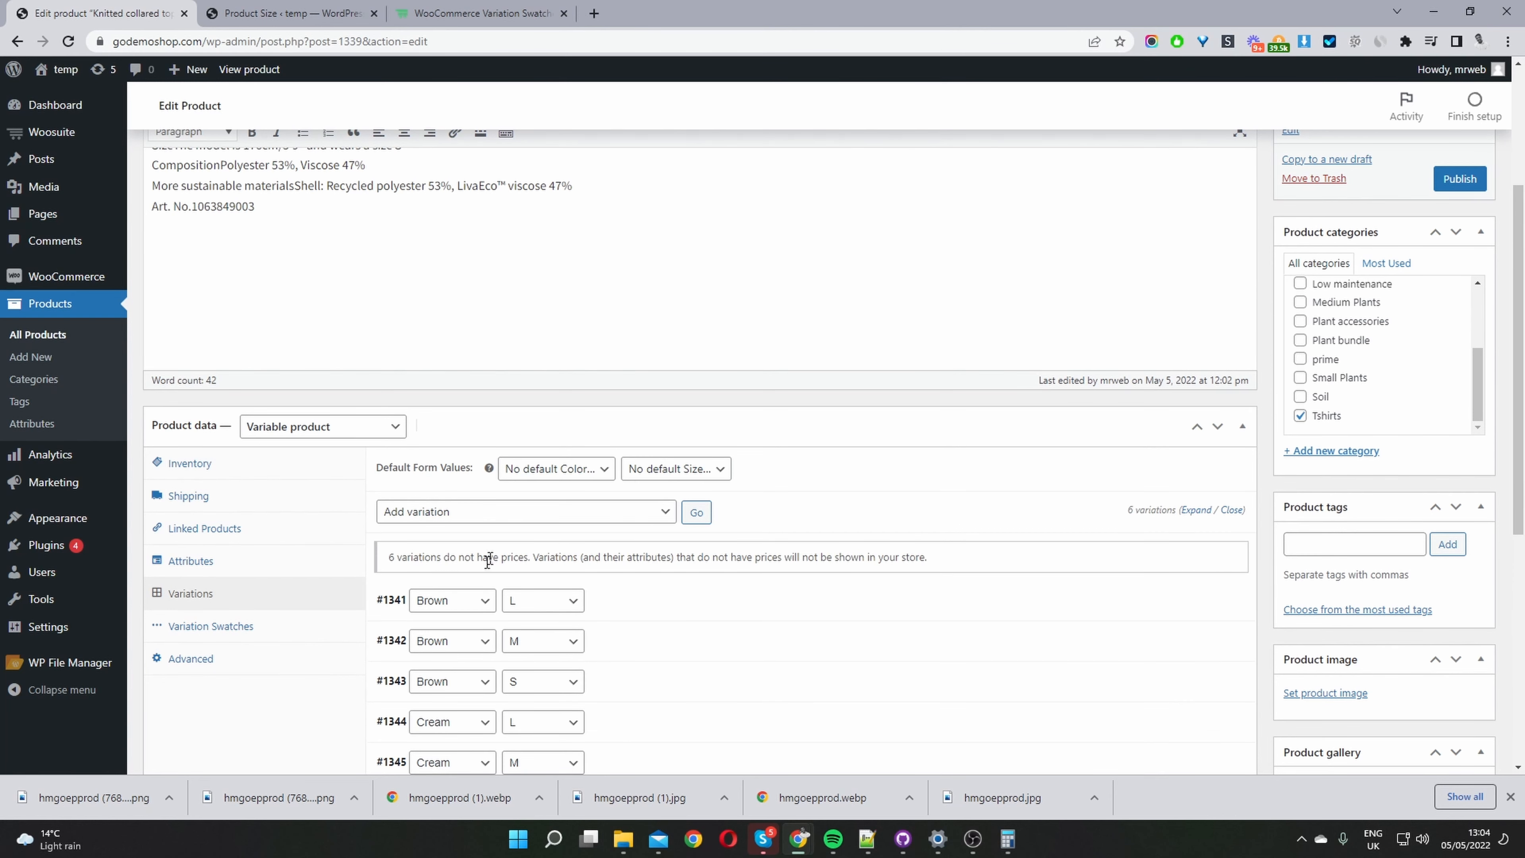
Set the regular price of all variations to 45 with a bulk action
scroll(714, 679, down, 1)
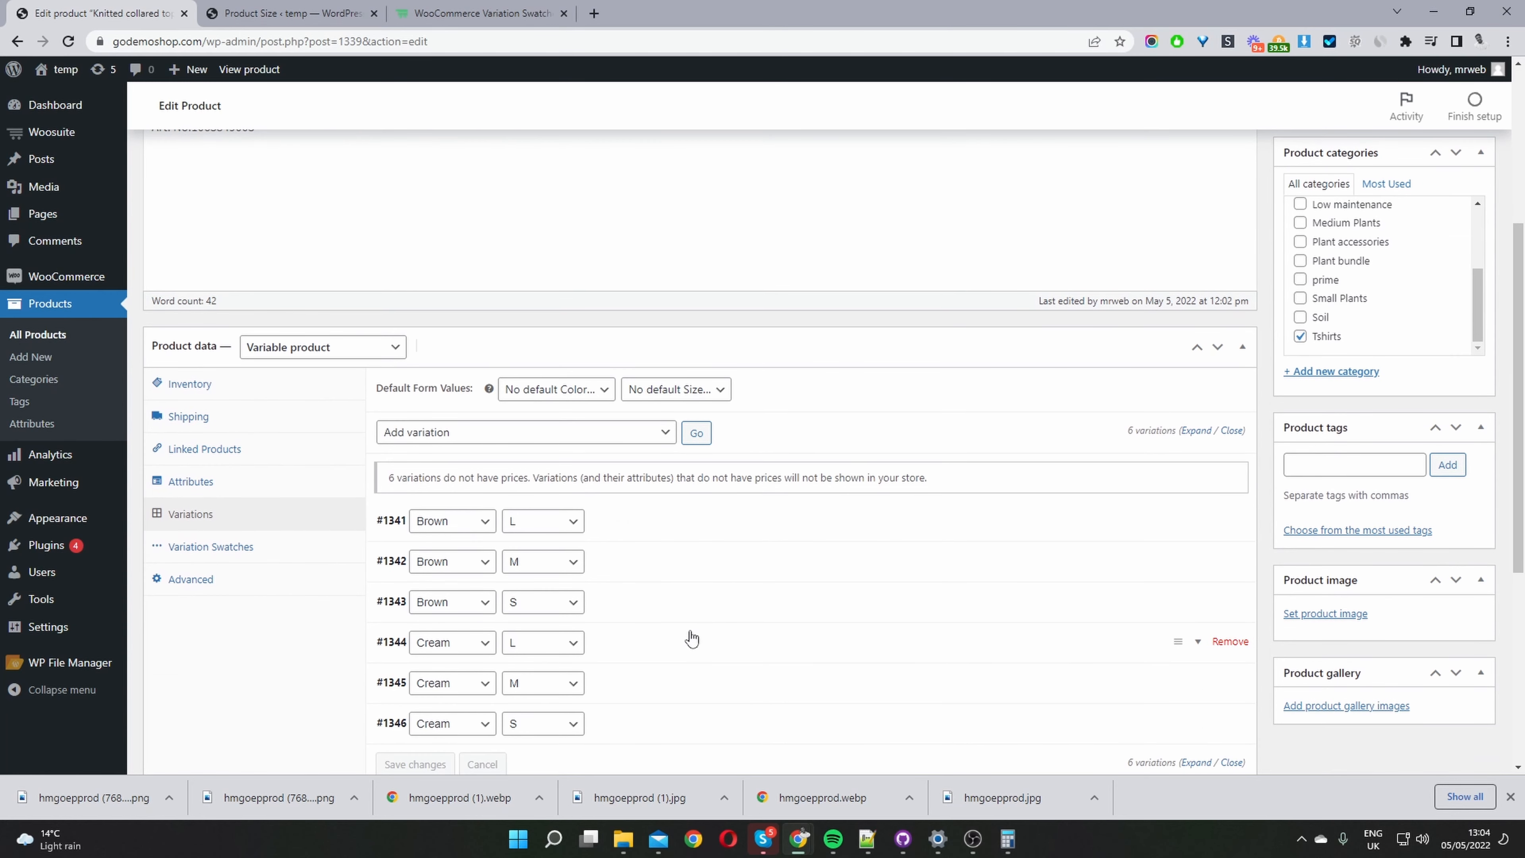
click(515, 436)
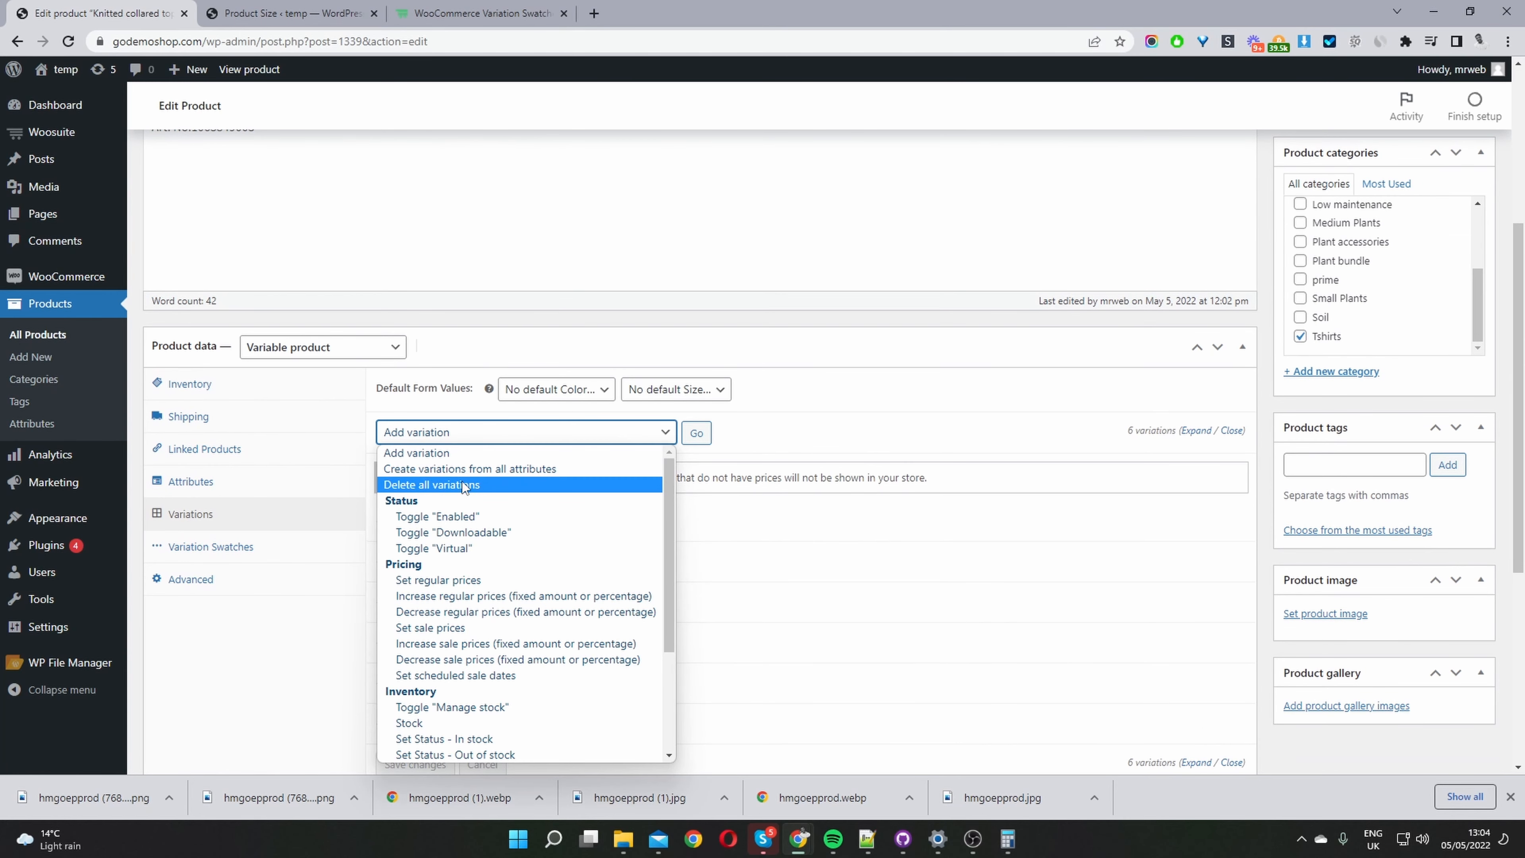
click(467, 582)
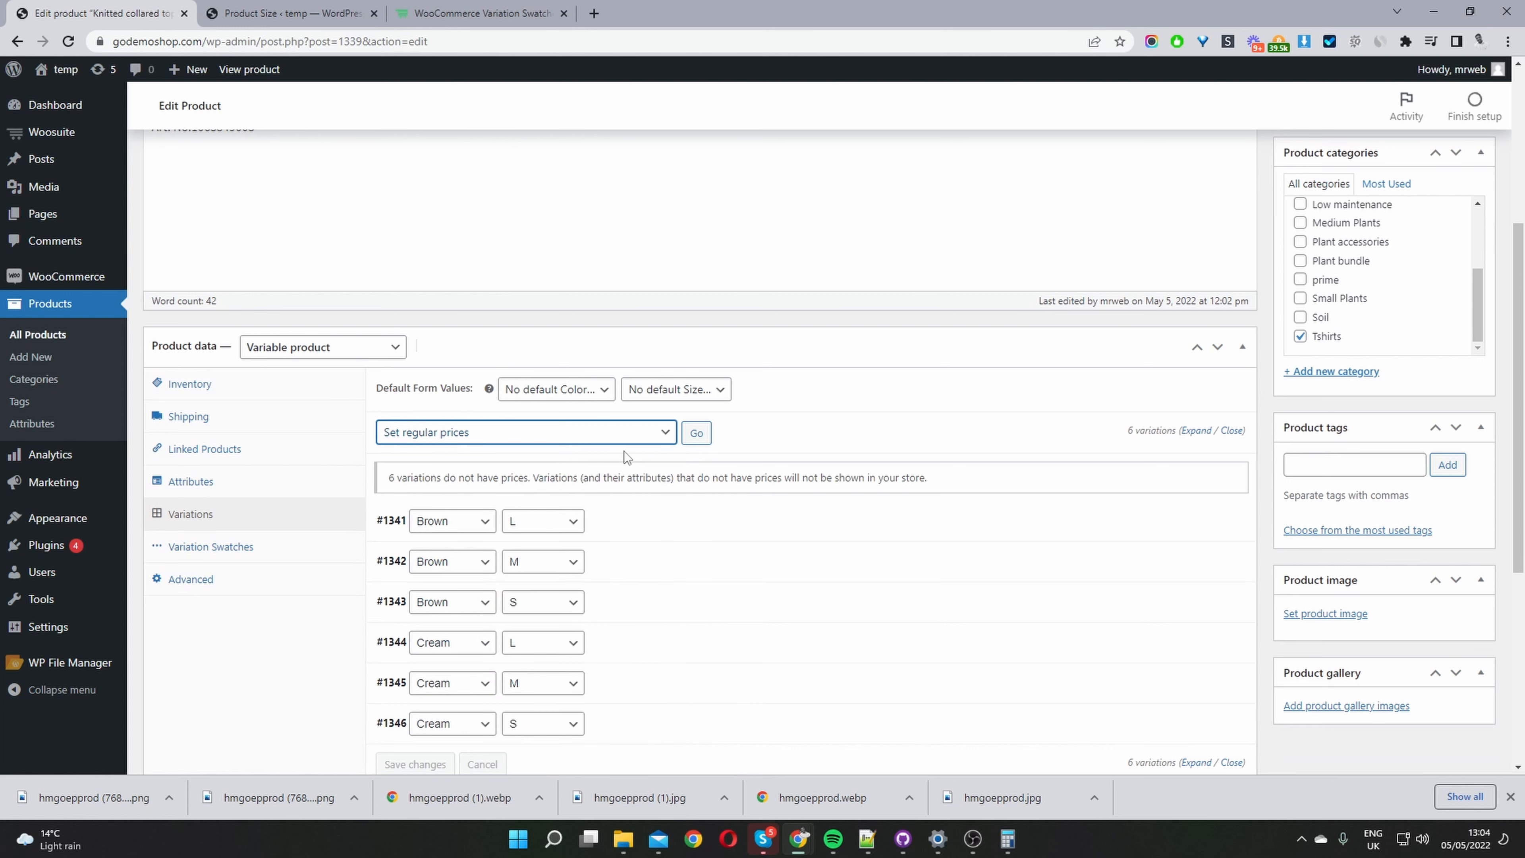
click(708, 435)
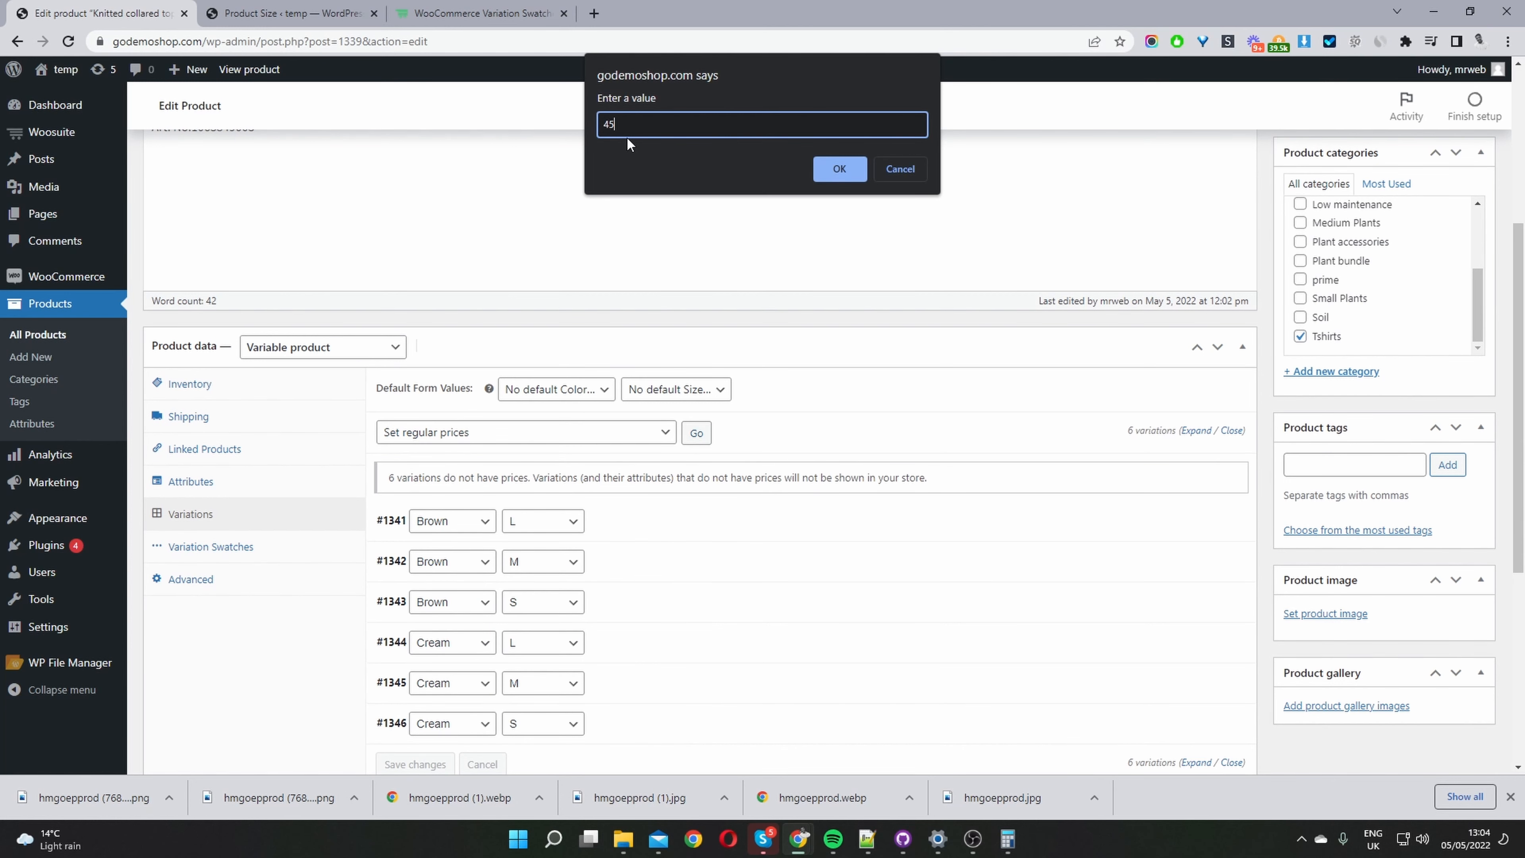
click(859, 166)
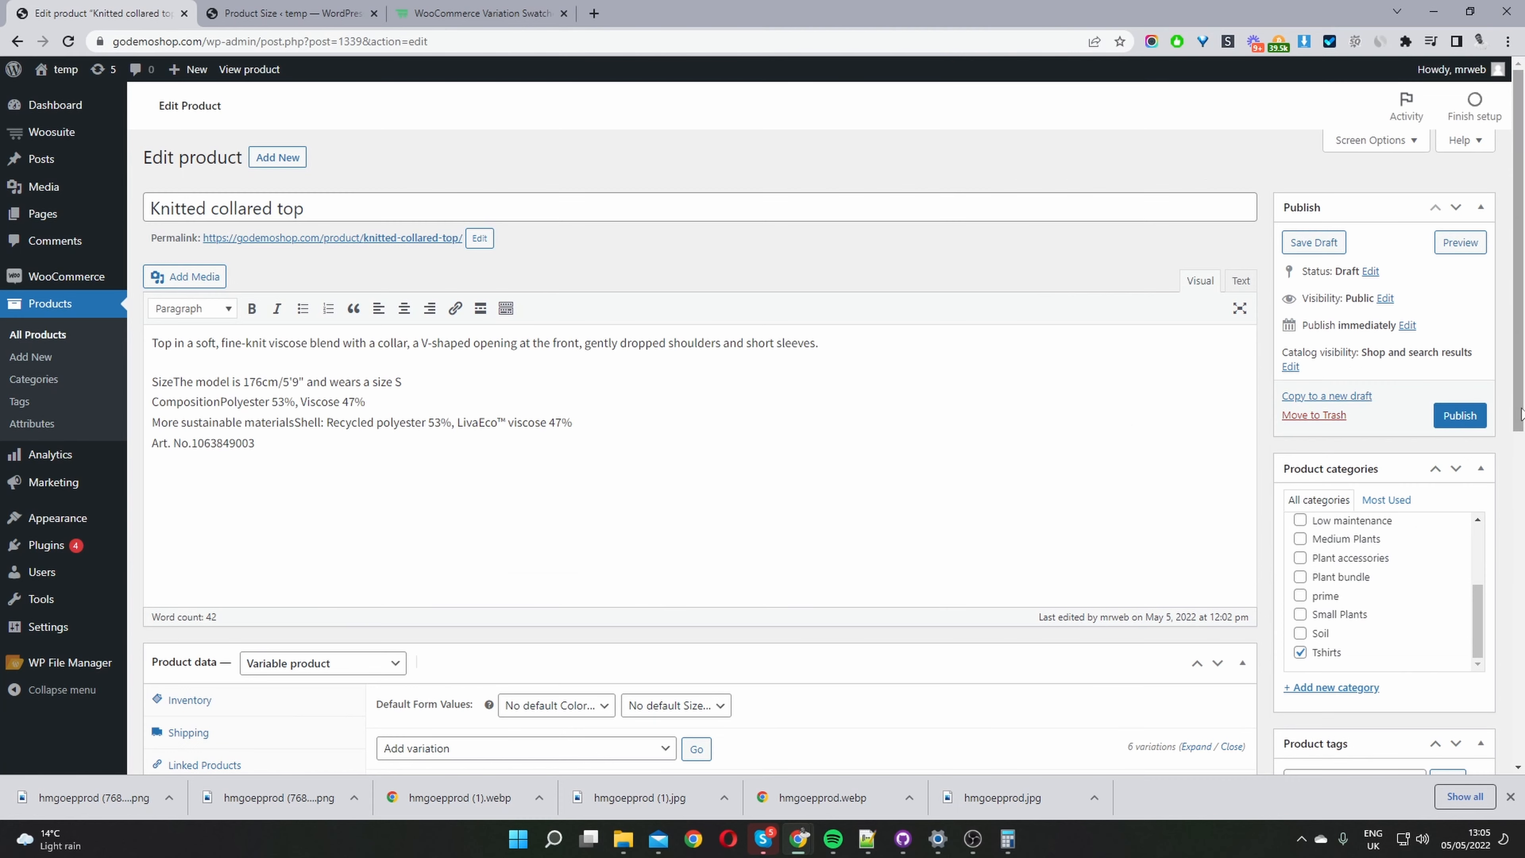
Upload hmgoepprod (1).jpg and the downloaded PNG photos of the top, and set hmgoepprod.jpg as the product image
scroll(1235, 584, down, 7)
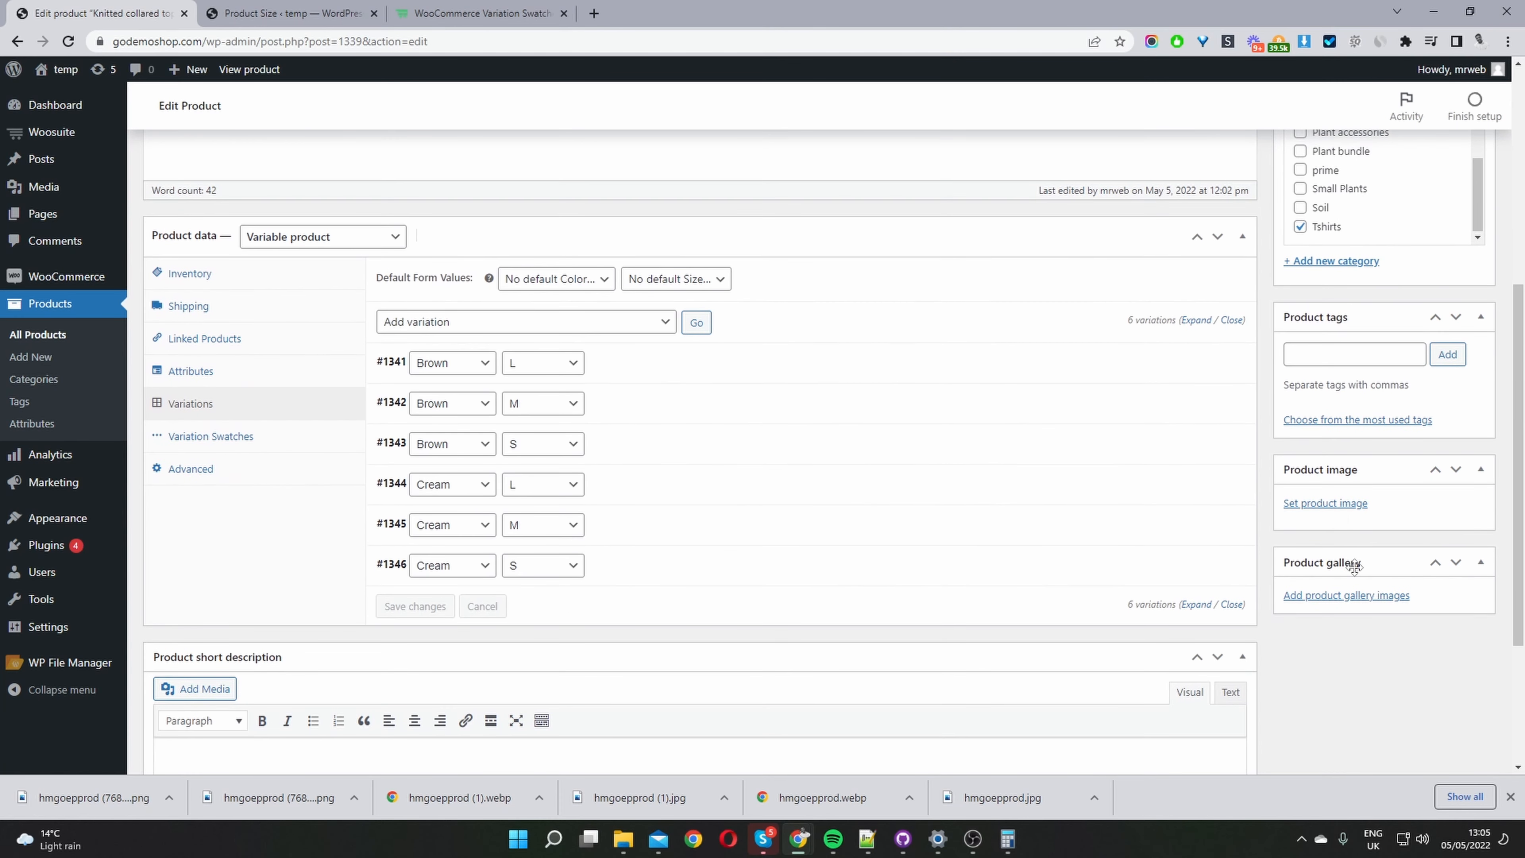
click(1338, 503)
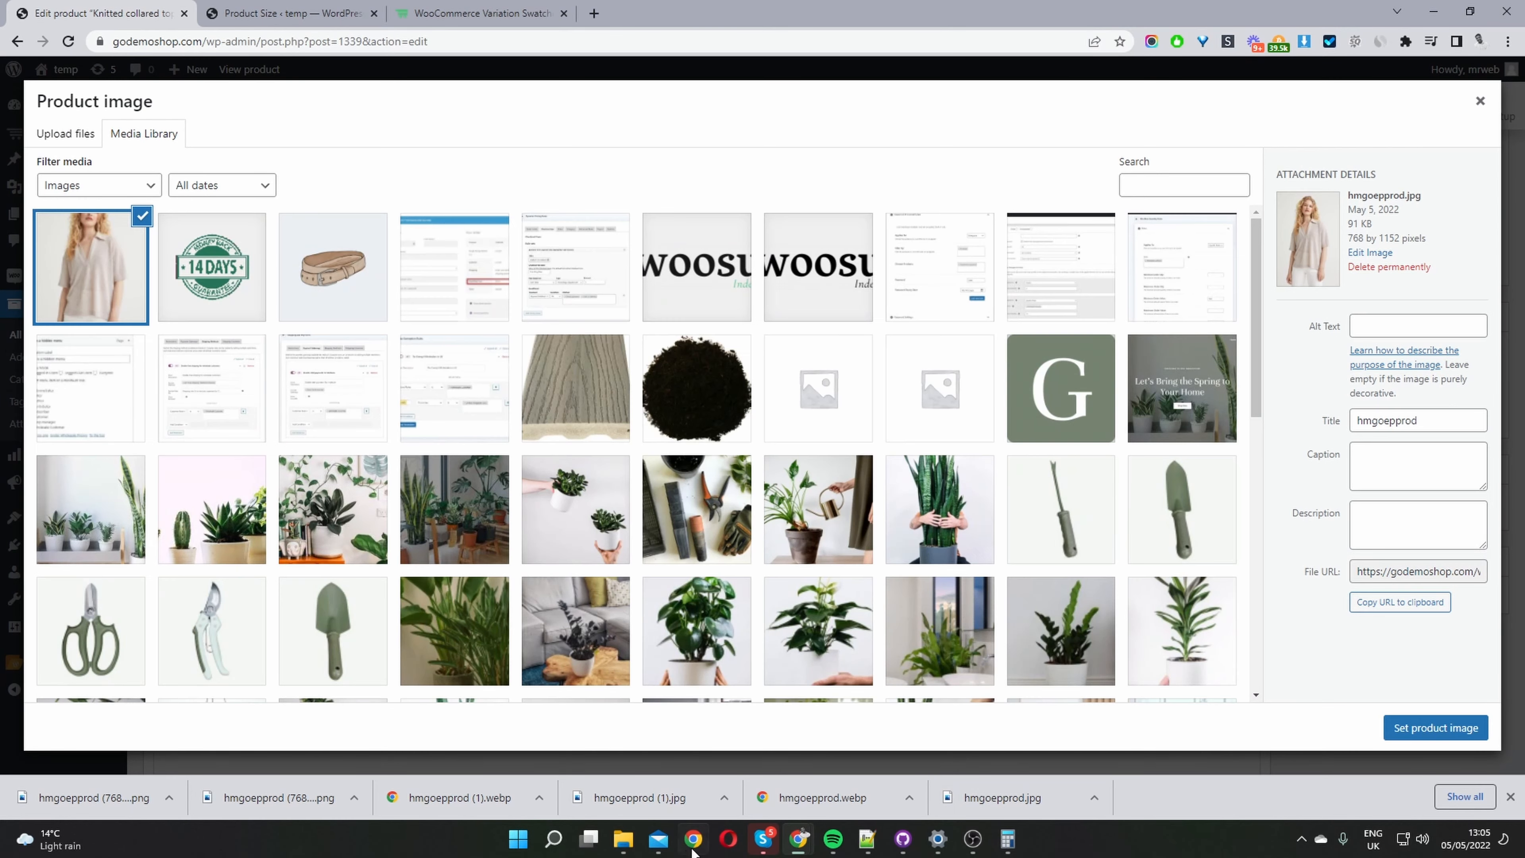
drag(663, 800, 408, 742)
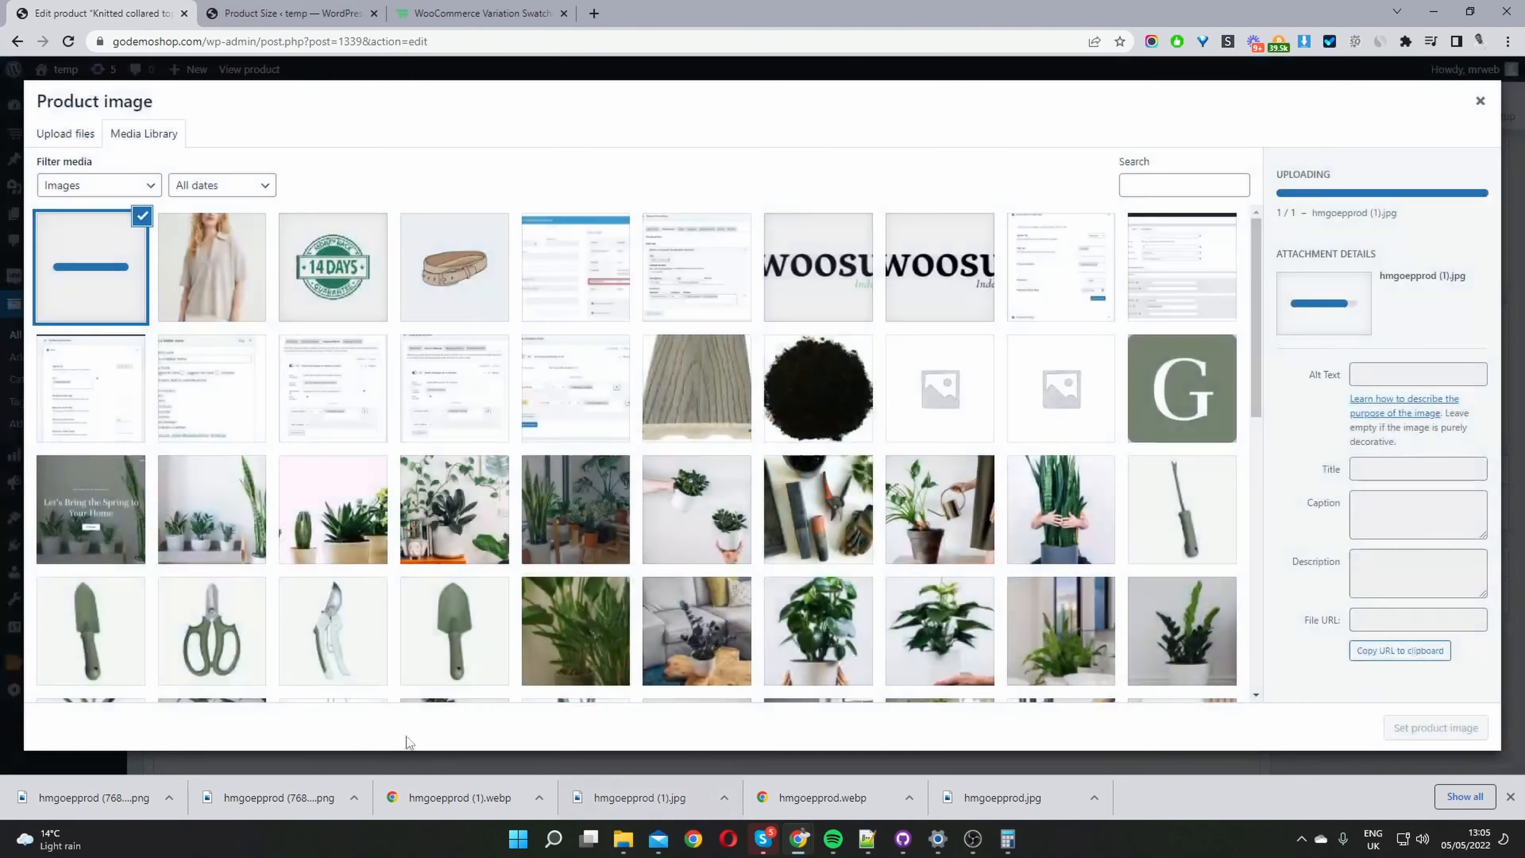
drag(243, 801, 729, 649)
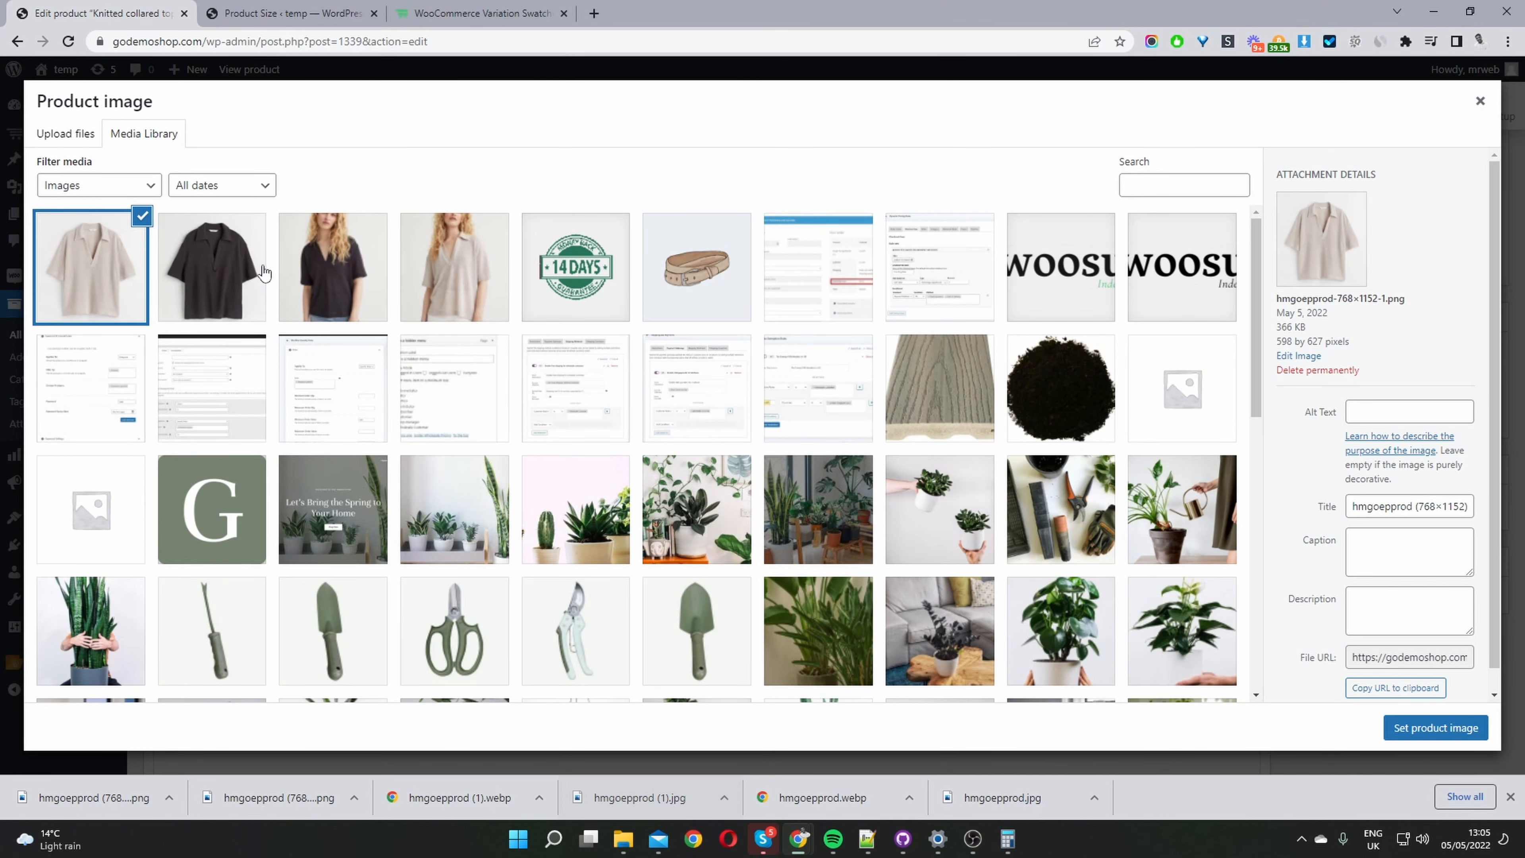
click(453, 290)
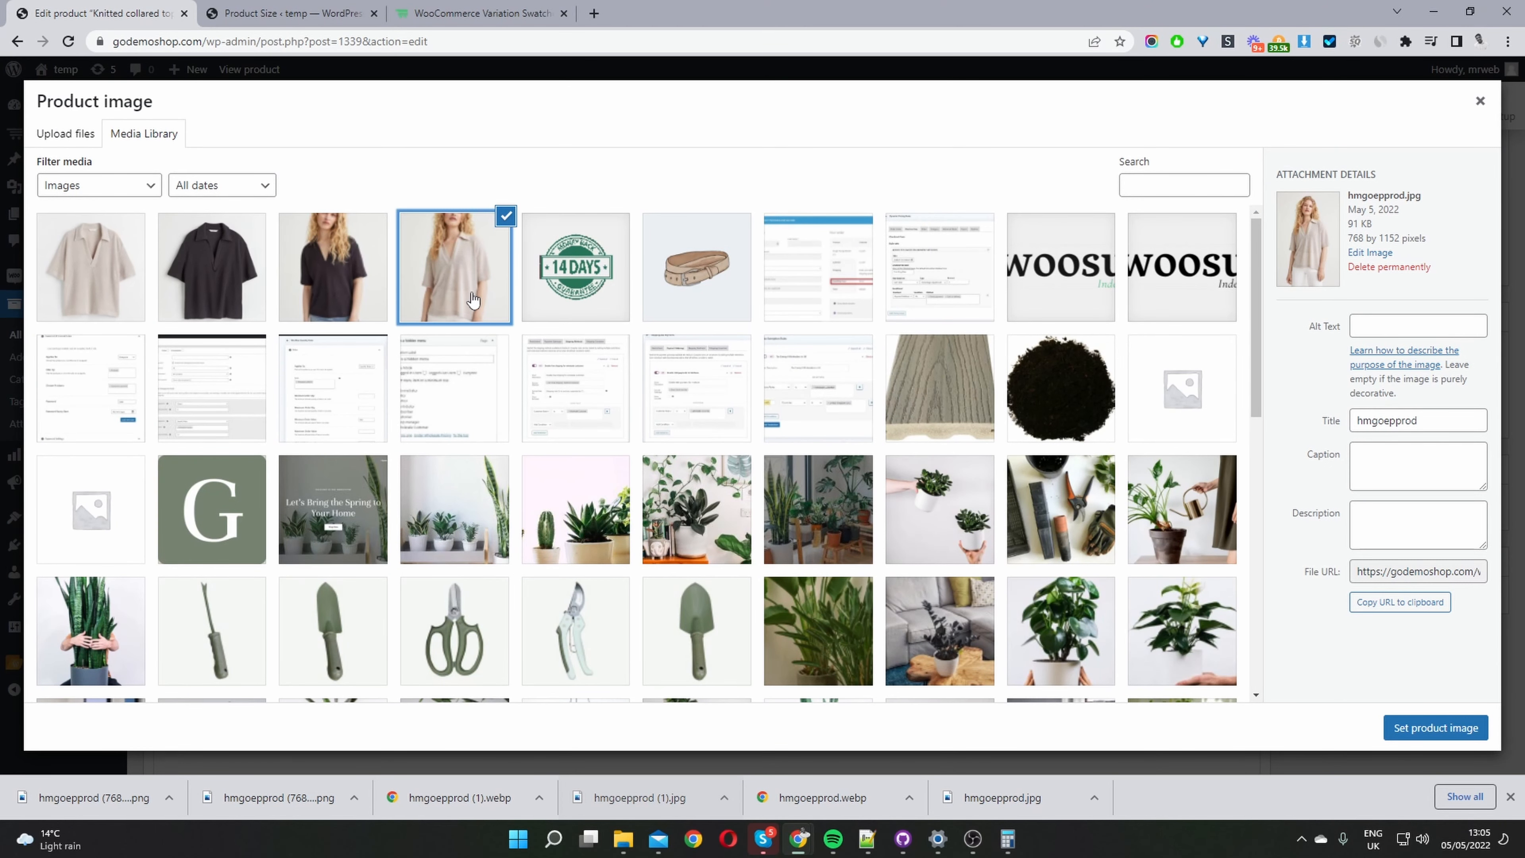
click(1393, 728)
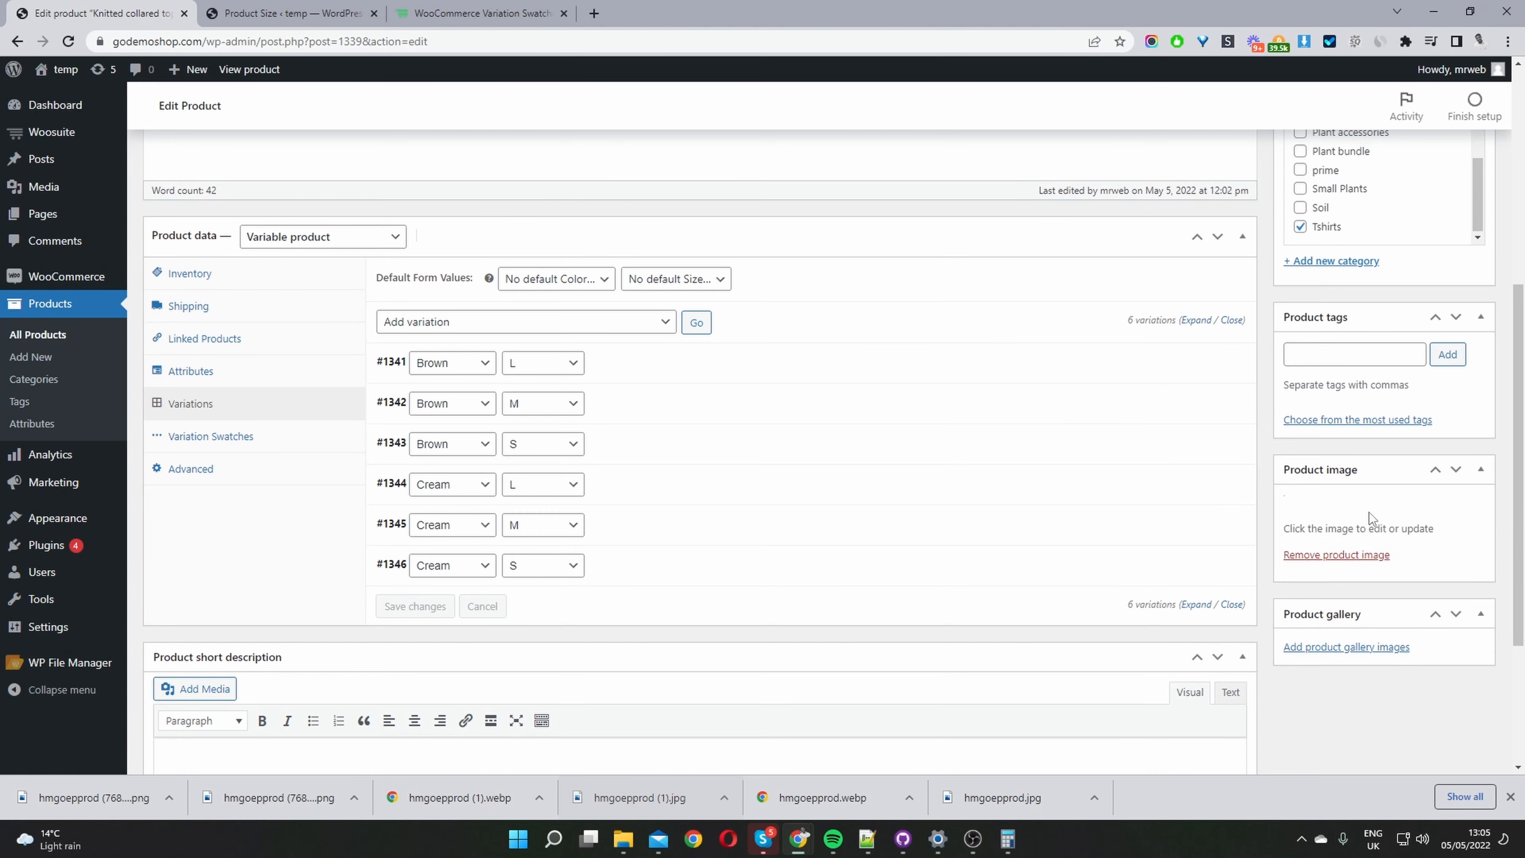
Publish the Knitted collared top and open its store page in a new tab
scroll(1460, 396, up, 5)
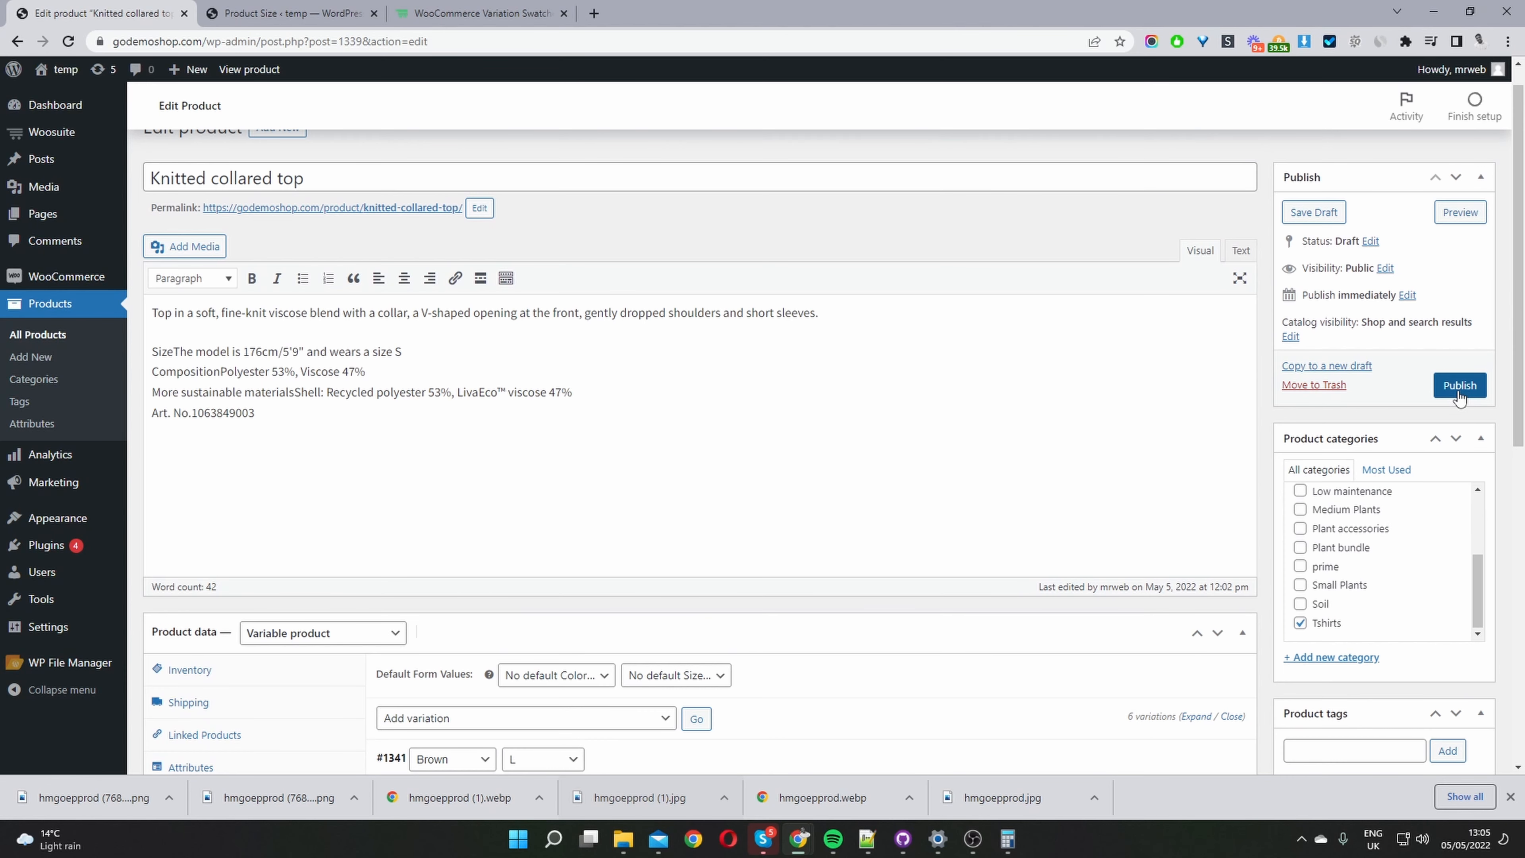
click(1460, 385)
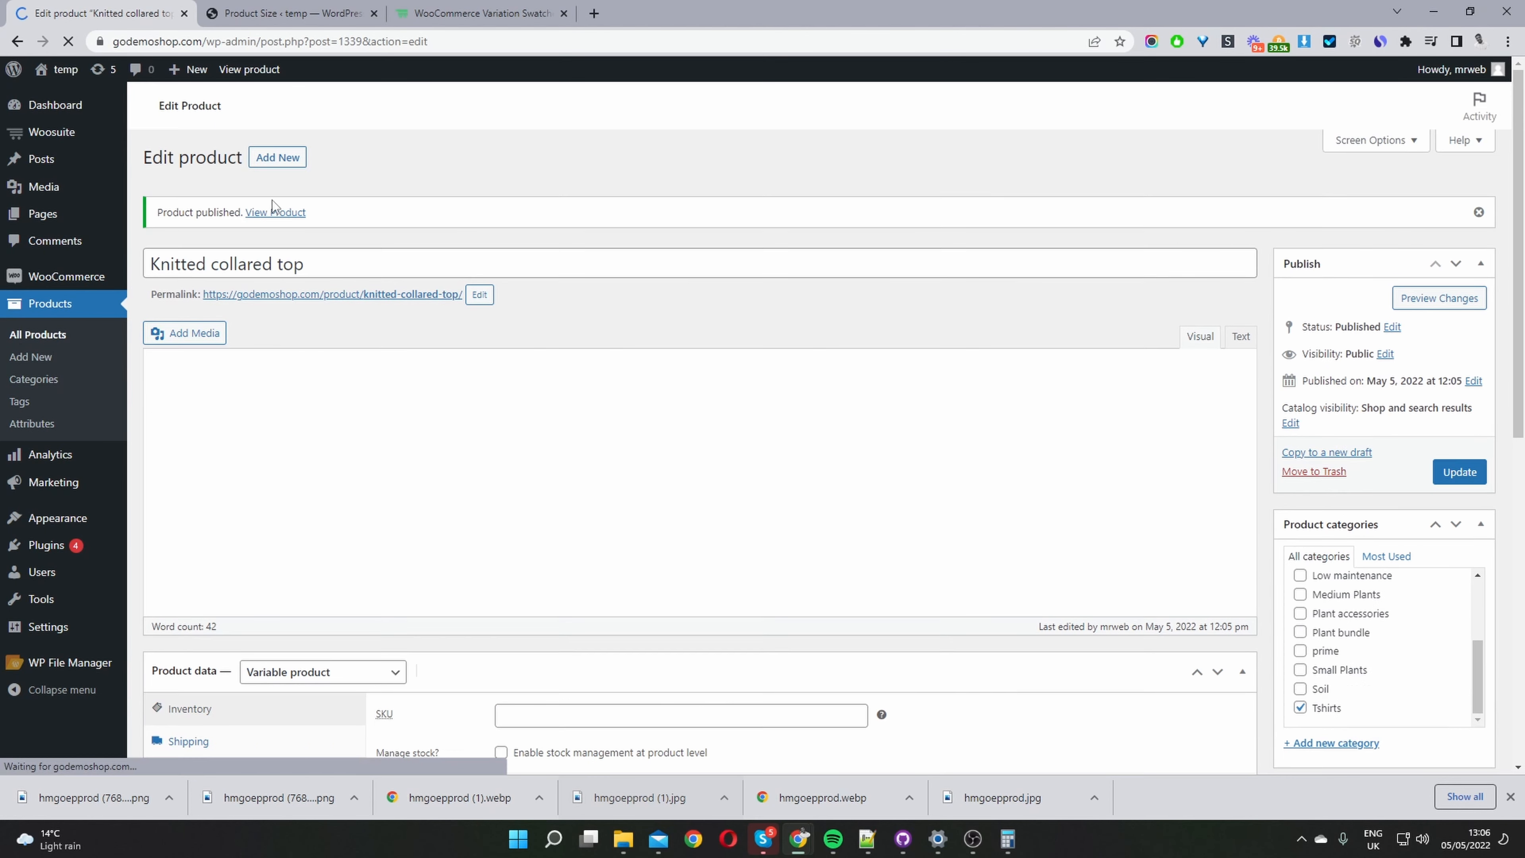
ctrl+click(276, 212)
click(472, 13)
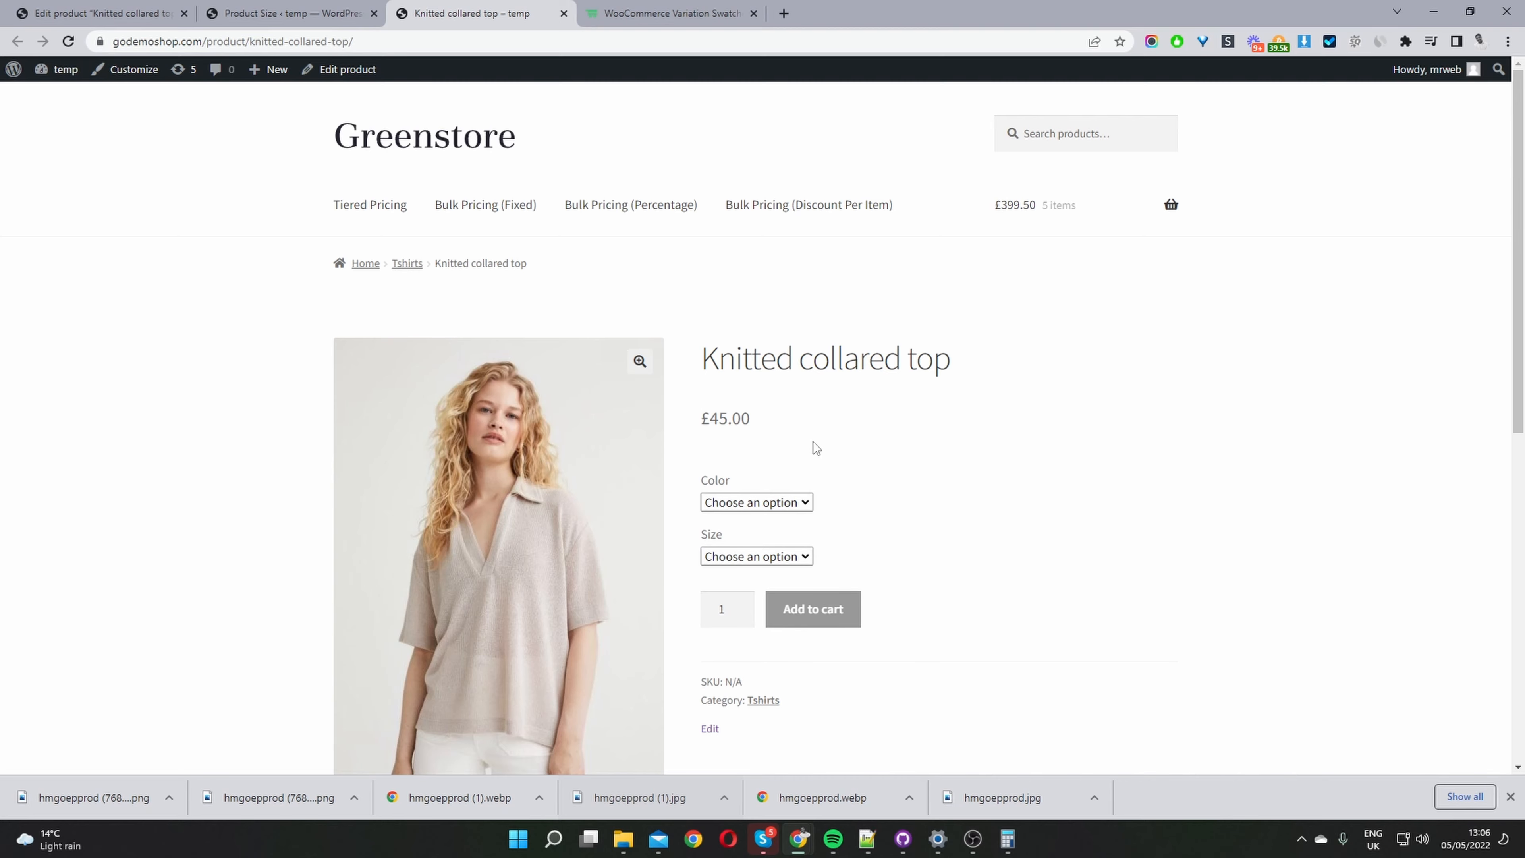
Choose color Brown and size L in the dropdowns on the Knitted collared top's store page
scroll(812, 441, down, 1)
click(723, 423)
click(723, 426)
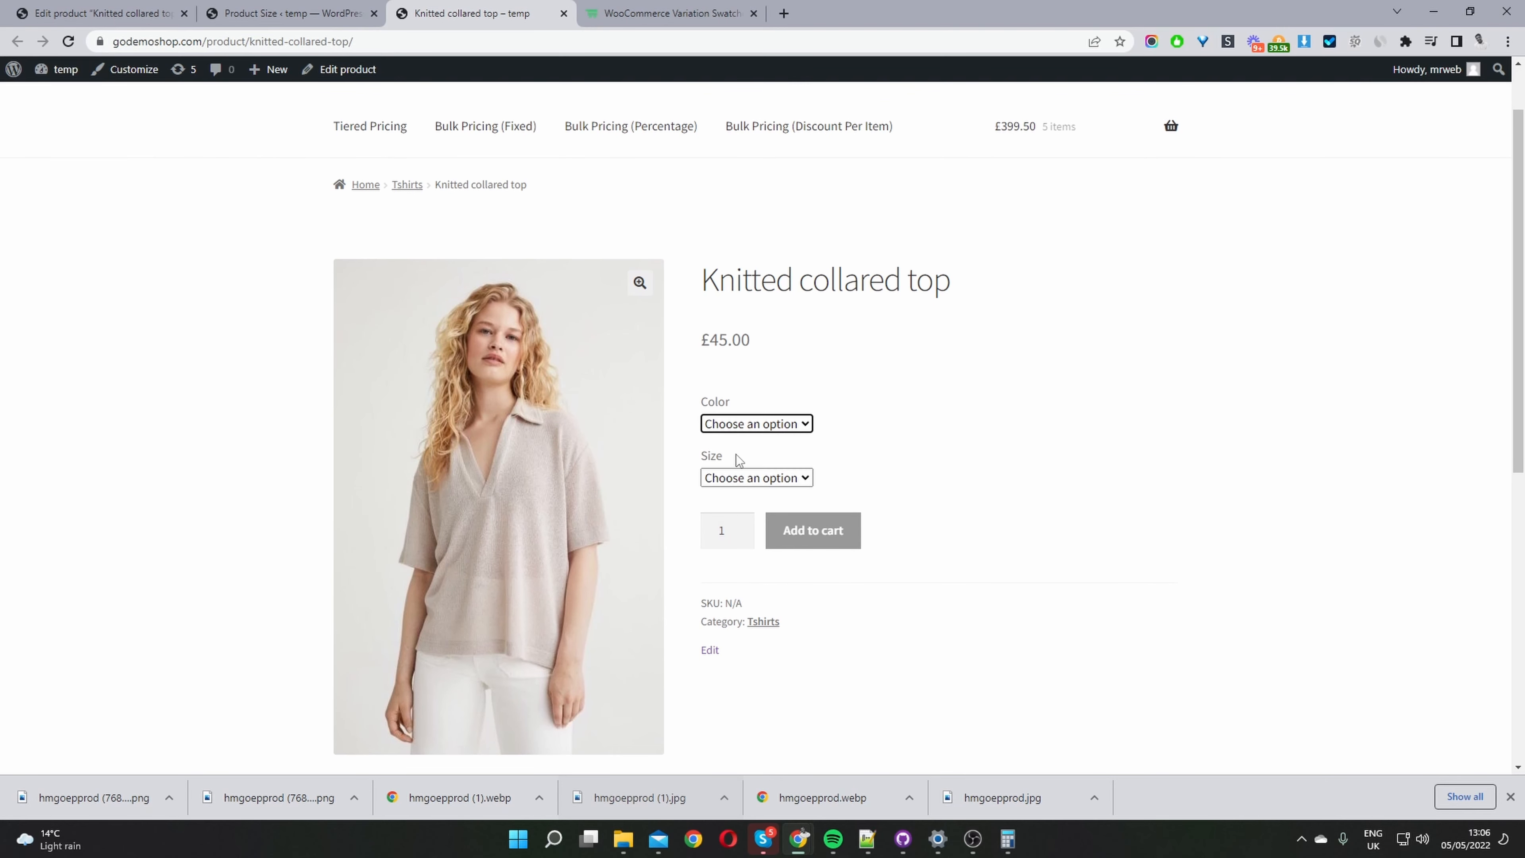
click(746, 426)
click(741, 460)
click(744, 479)
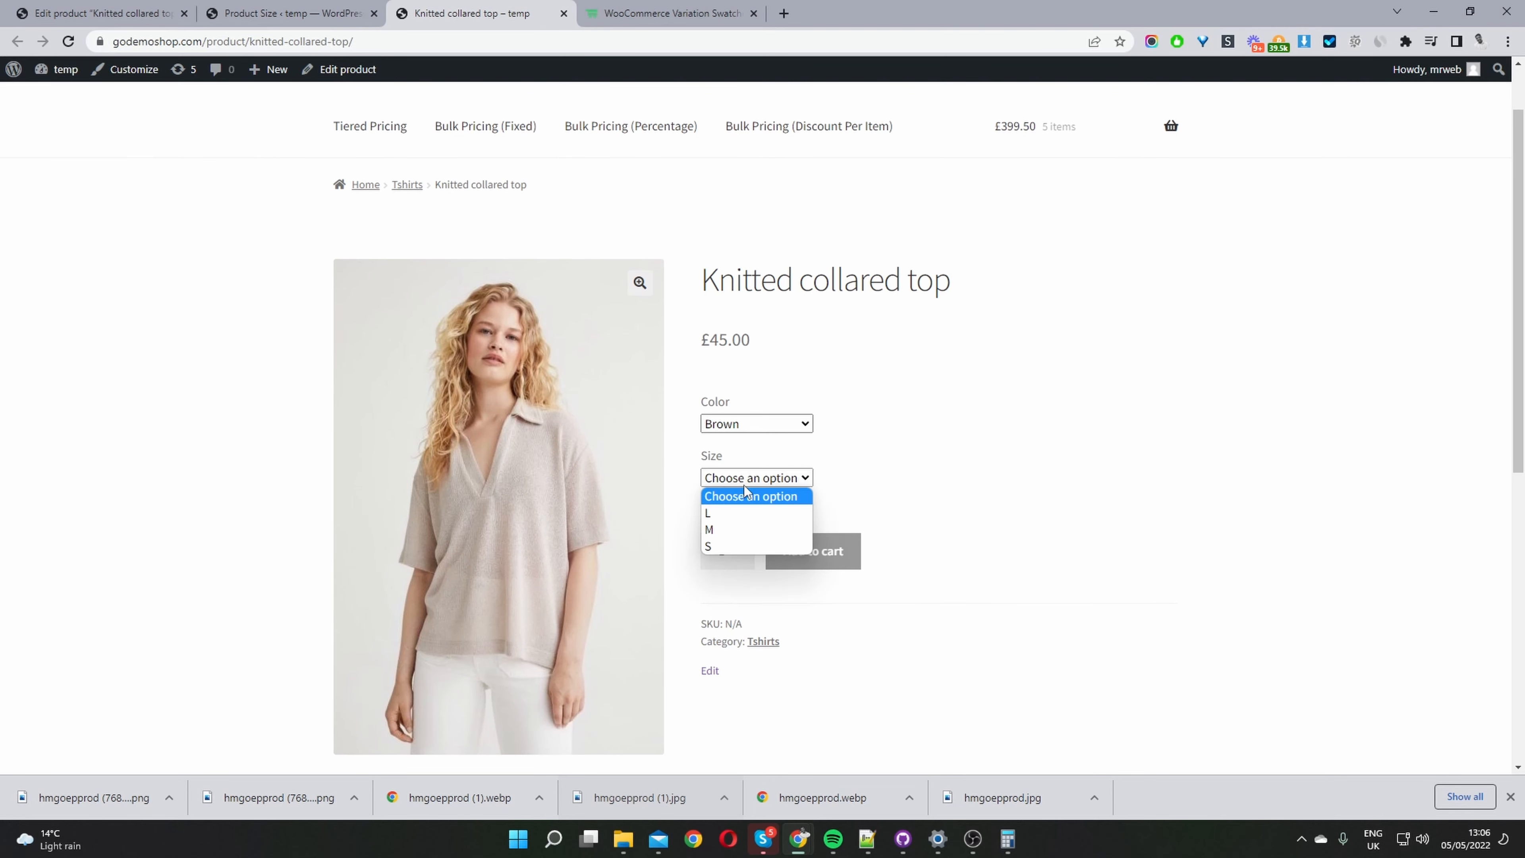
click(750, 511)
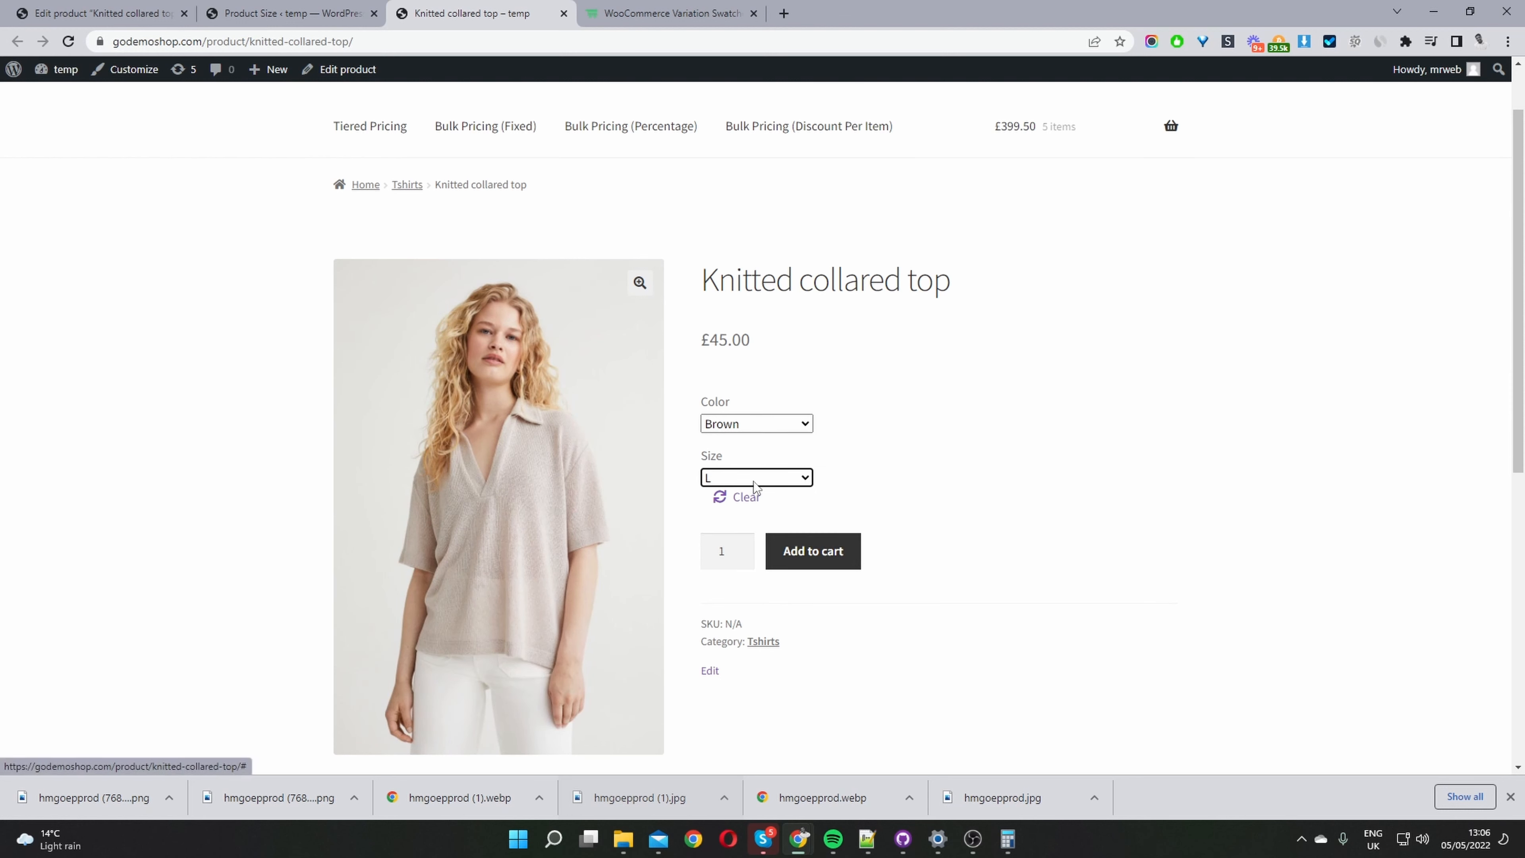
click(990, 436)
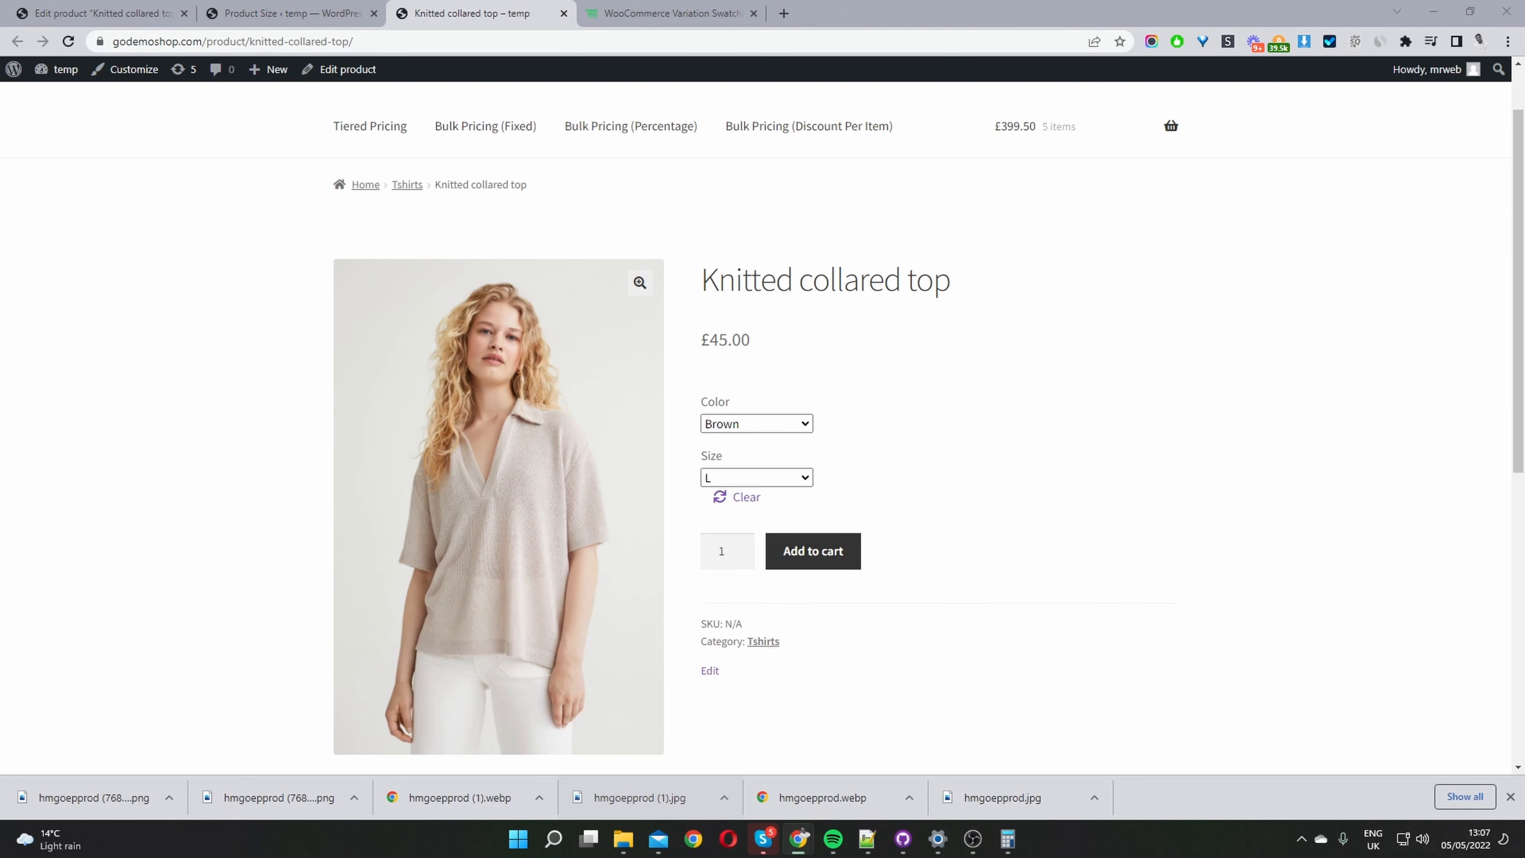
Merge the H&M product page into the main browser window as a tab to examine its color options
drag(1524, 90, 864, 28)
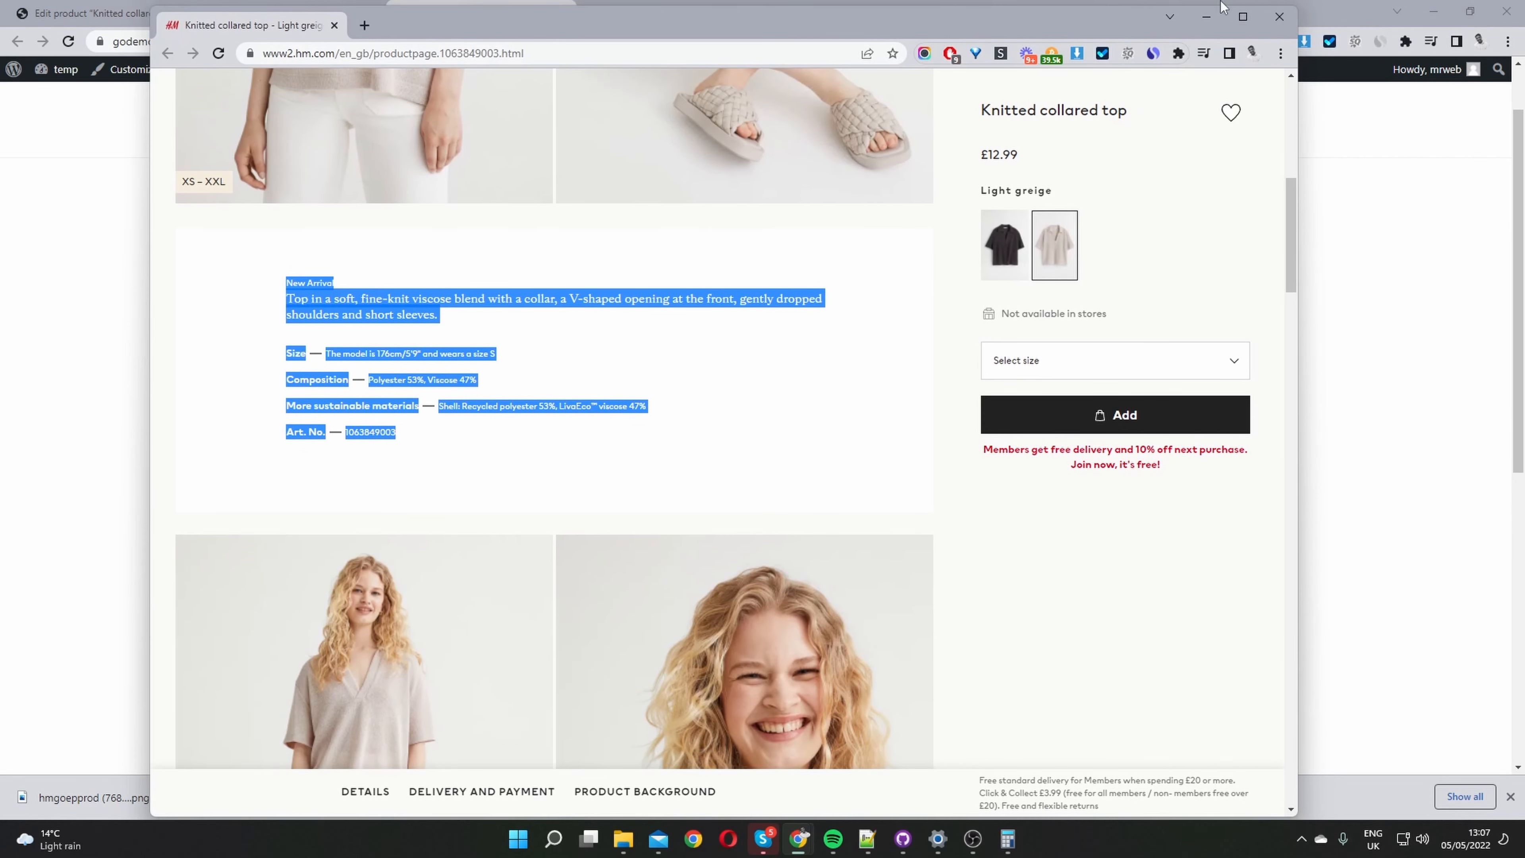
drag(255, 26, 672, 15)
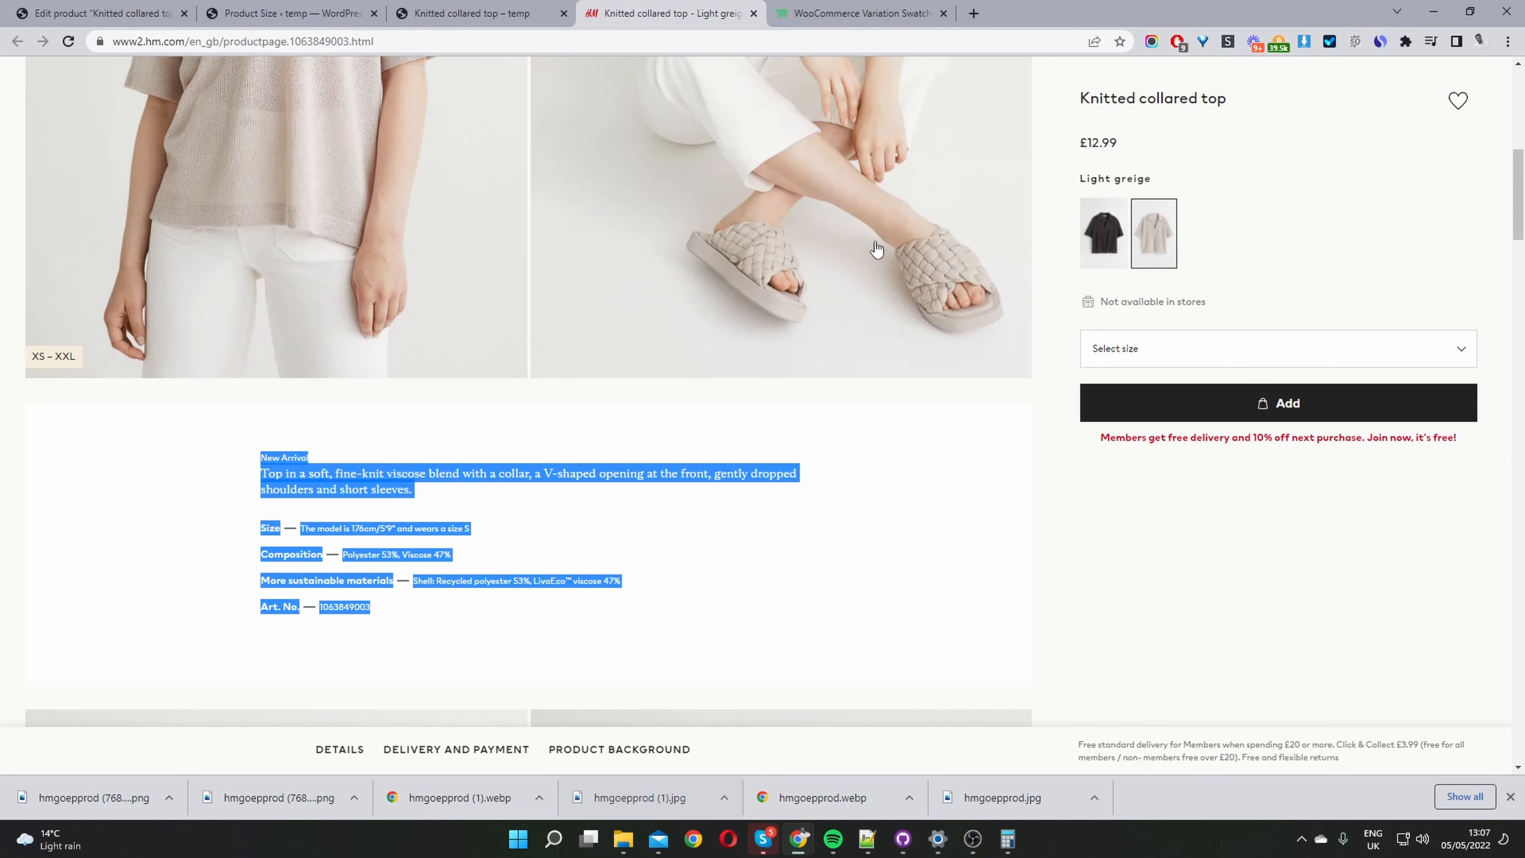
click(1068, 494)
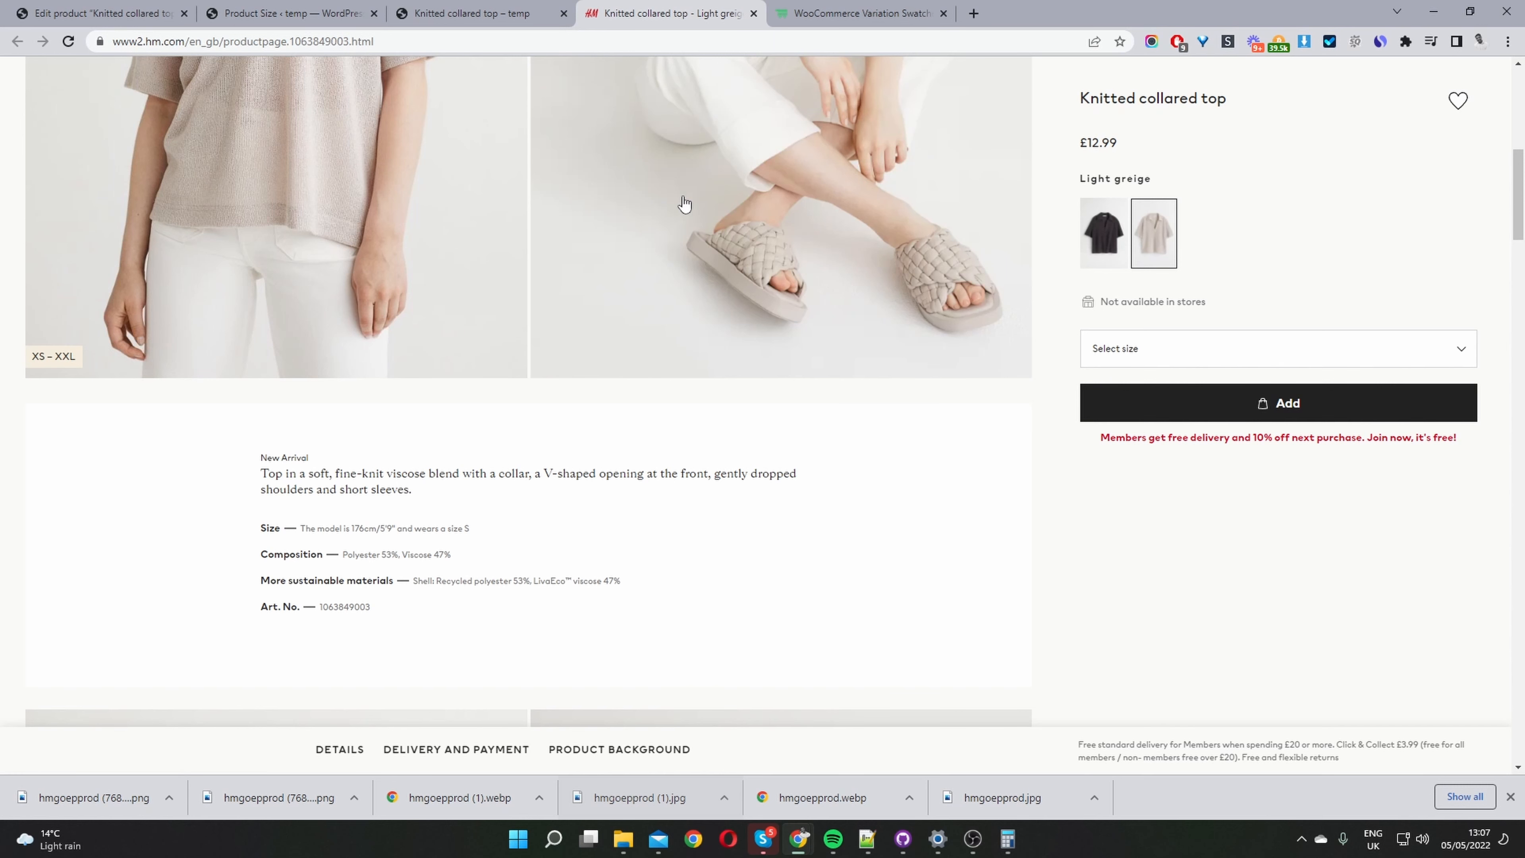
Return to the store page, go to the site's dashboard and open the Woosuite Variation Swatches settings
click(546, 12)
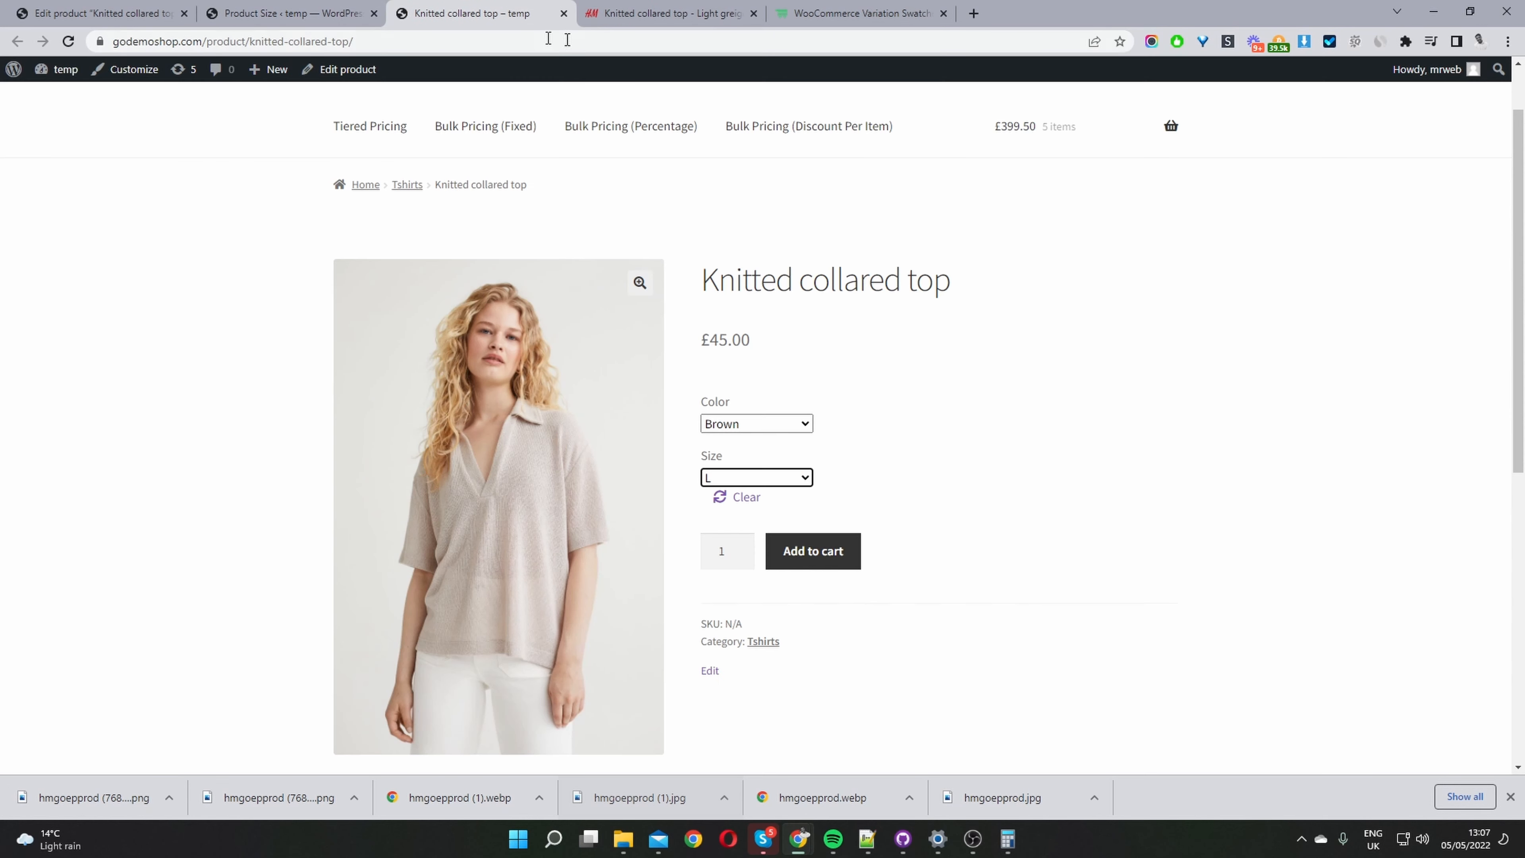
mouse_move(60, 69)
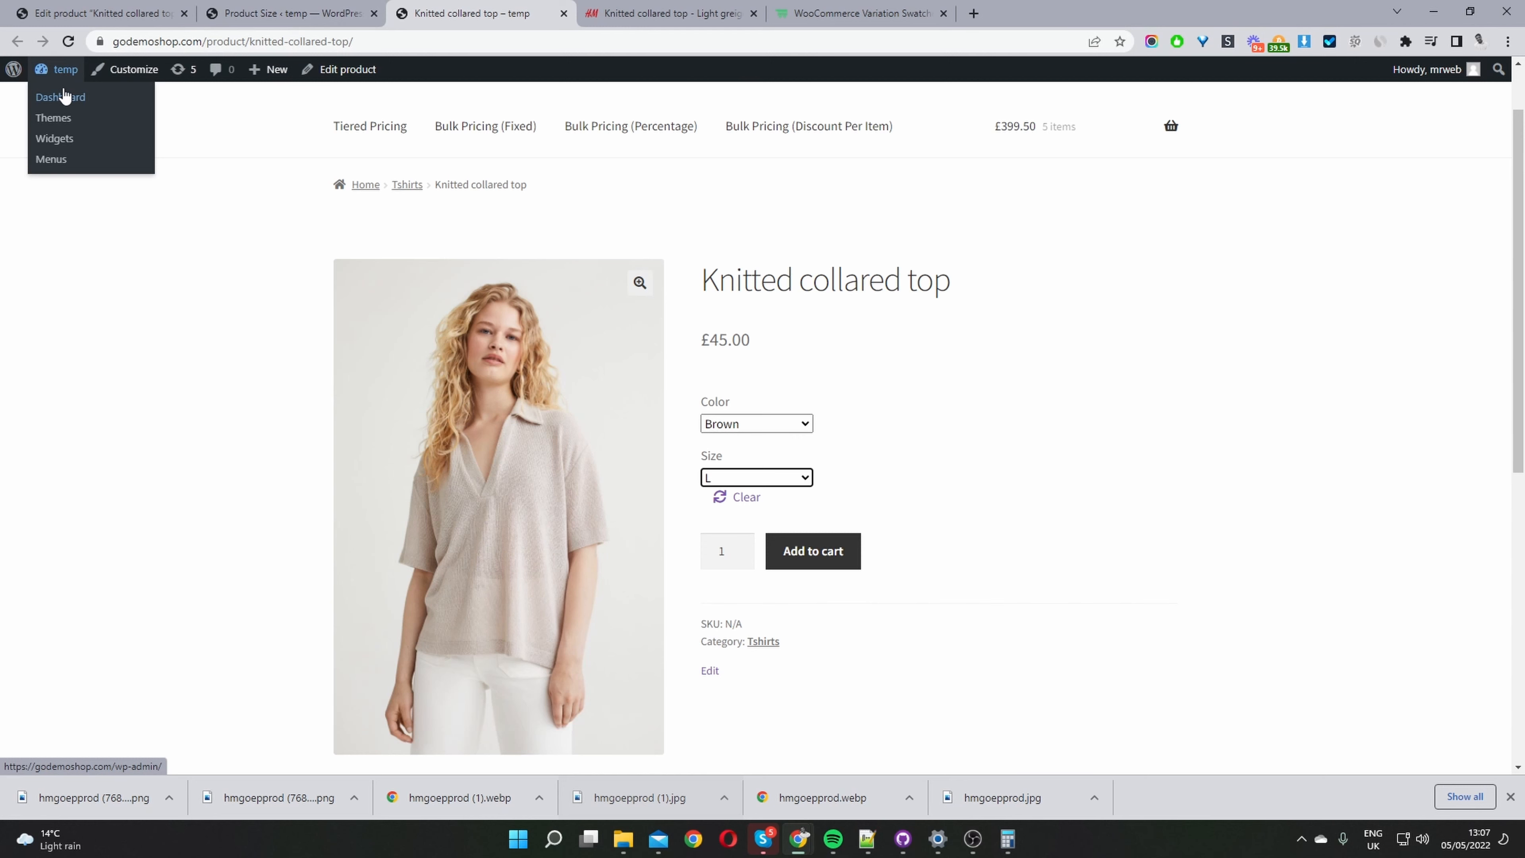
click(64, 97)
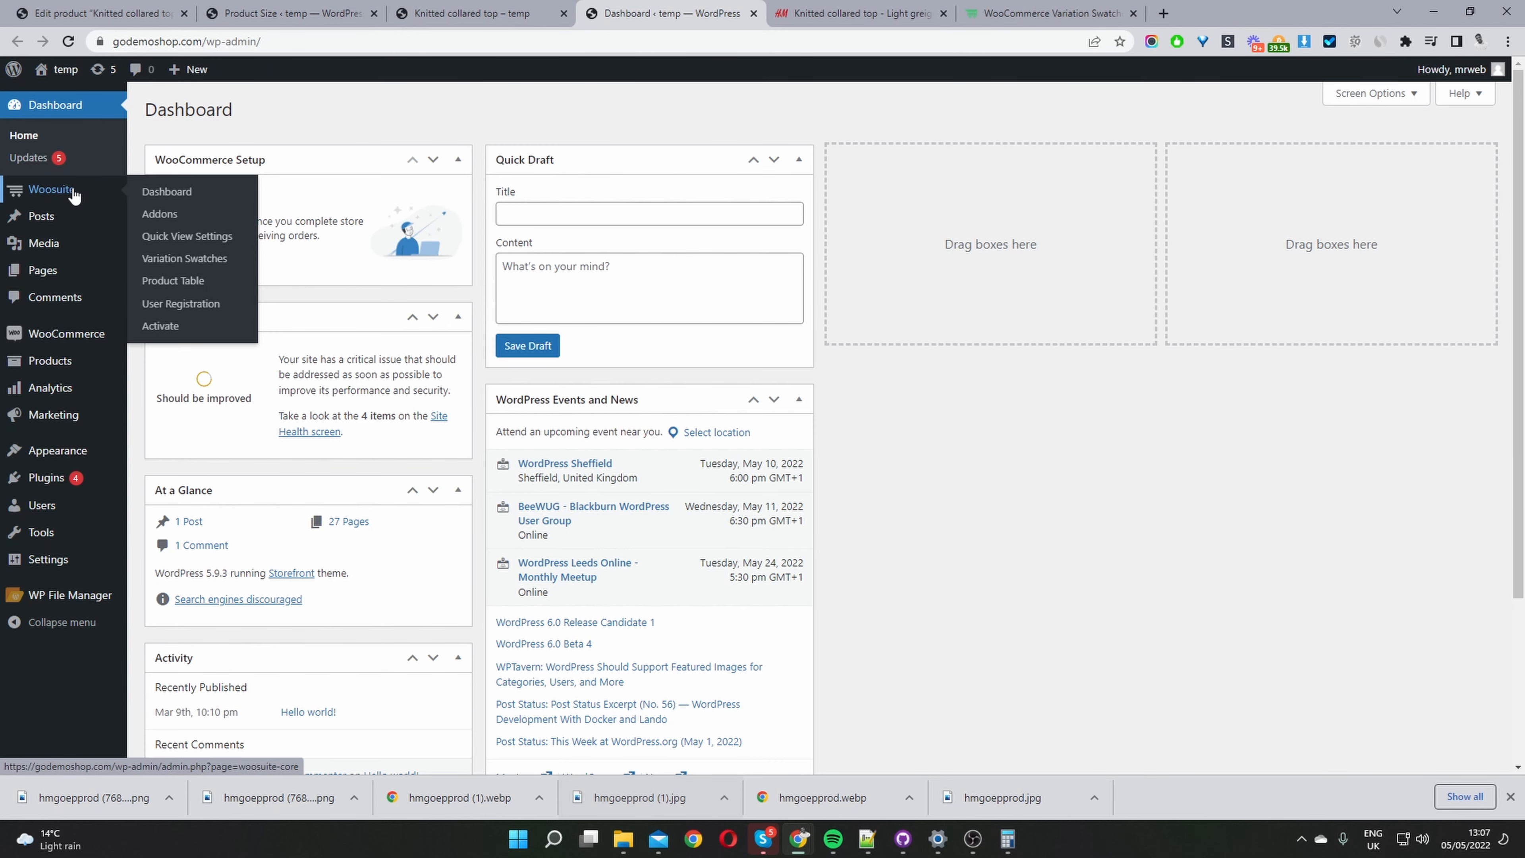
click(219, 264)
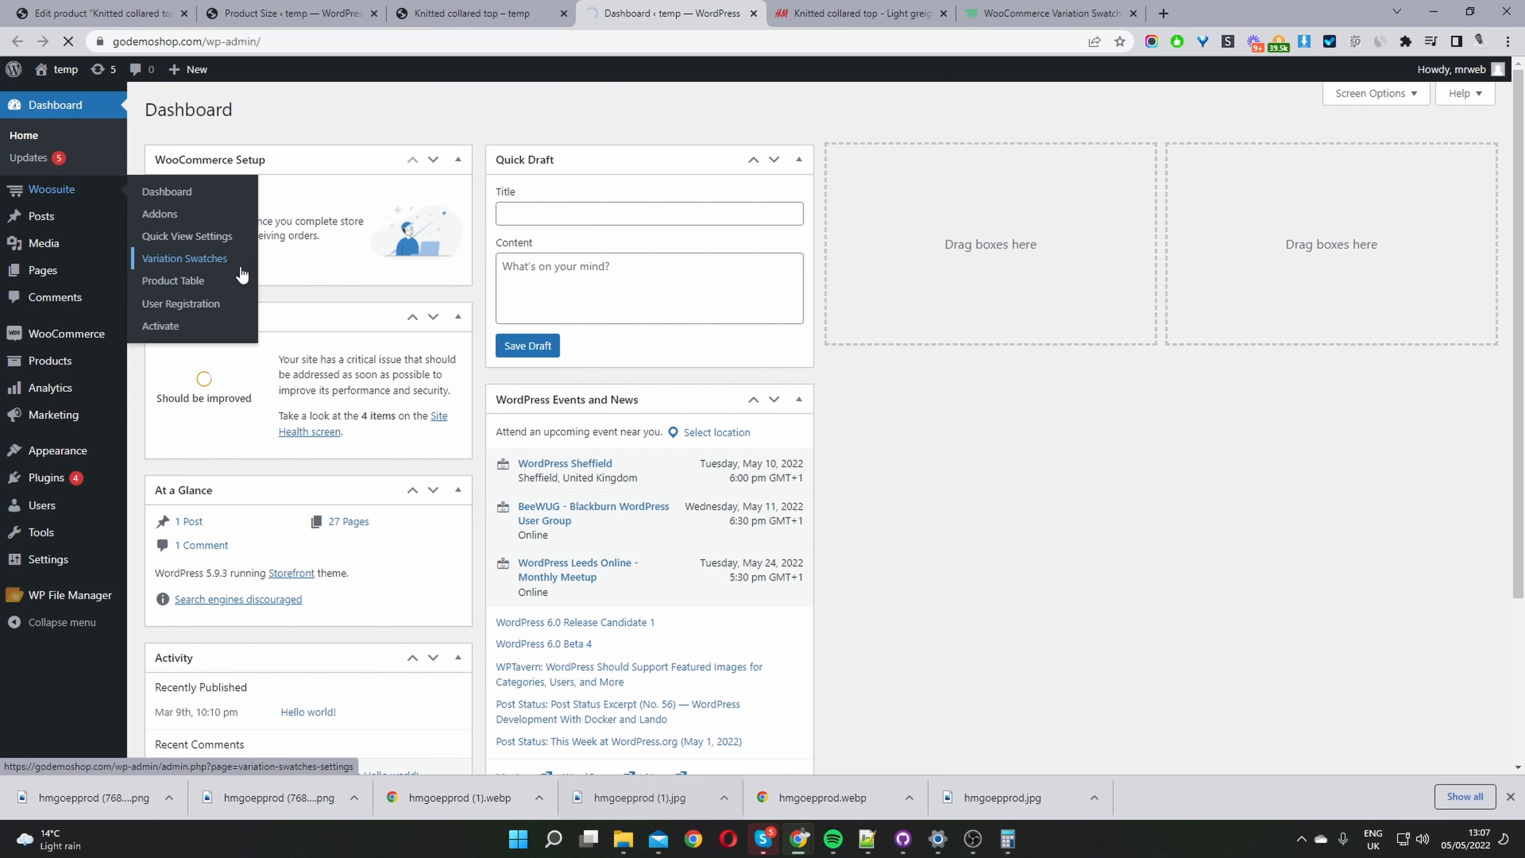
Enable Auto Convert Dropdowns To Label for the Size attribute only, leaving Color unselected
scroll(549, 404, down, 1)
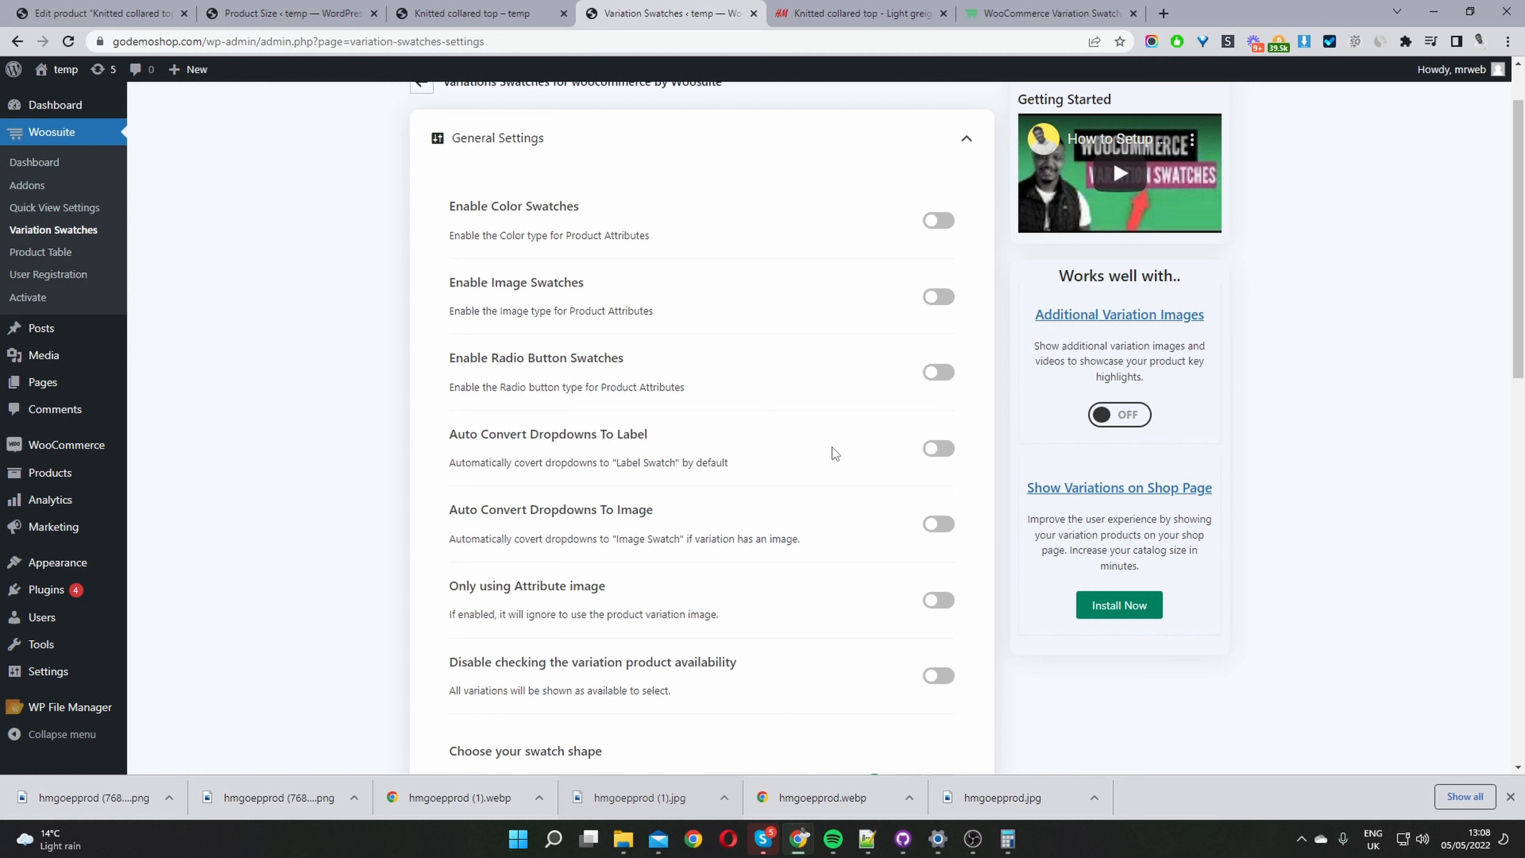
click(940, 448)
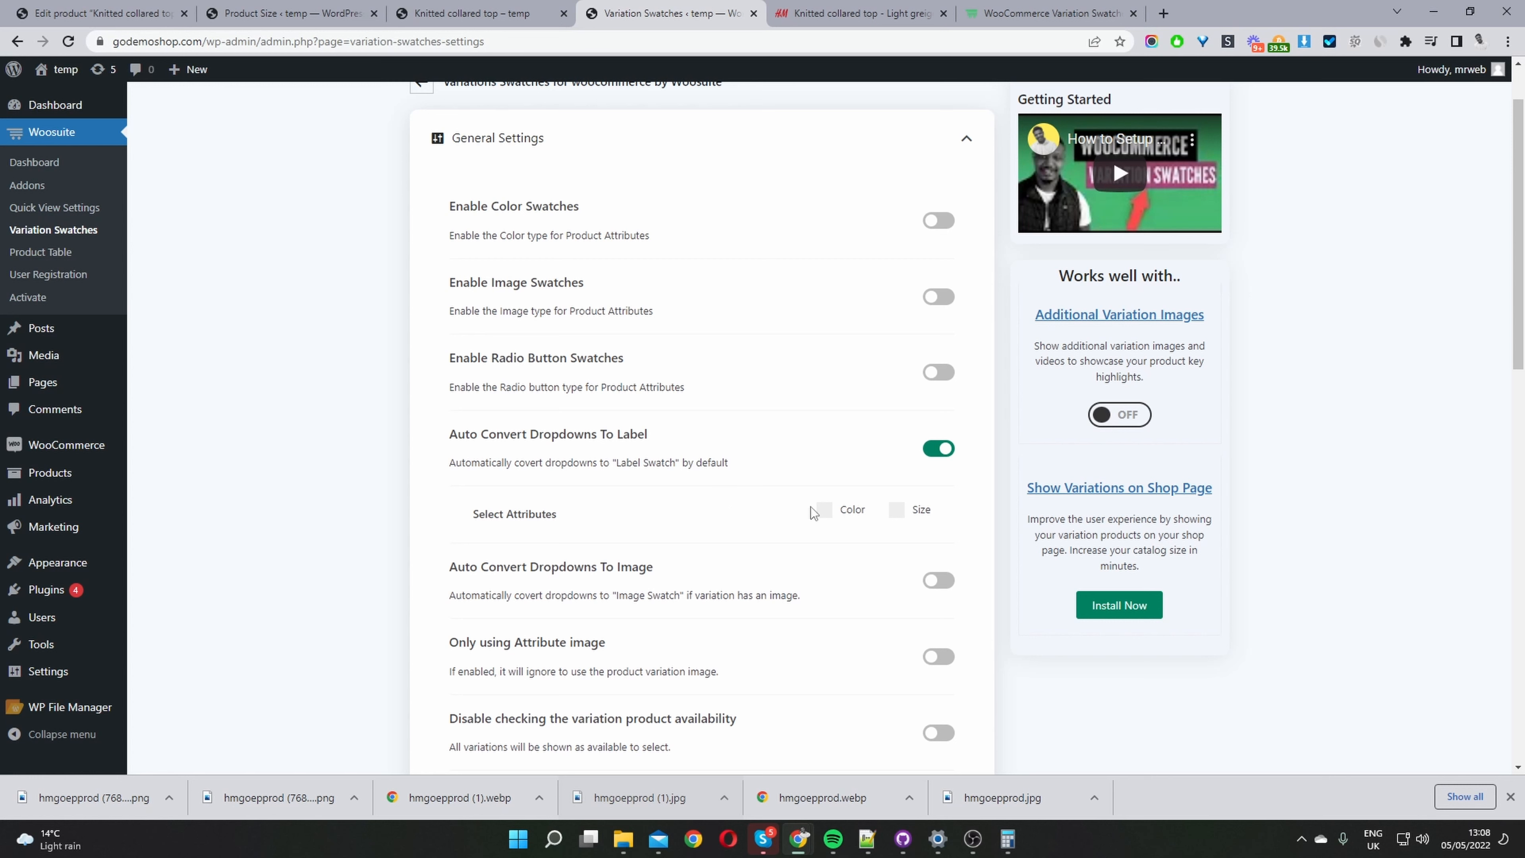
click(833, 510)
click(901, 514)
click(829, 513)
Choose the third swatch shape and save the Variation Swatches settings
scroll(902, 517, down, 5)
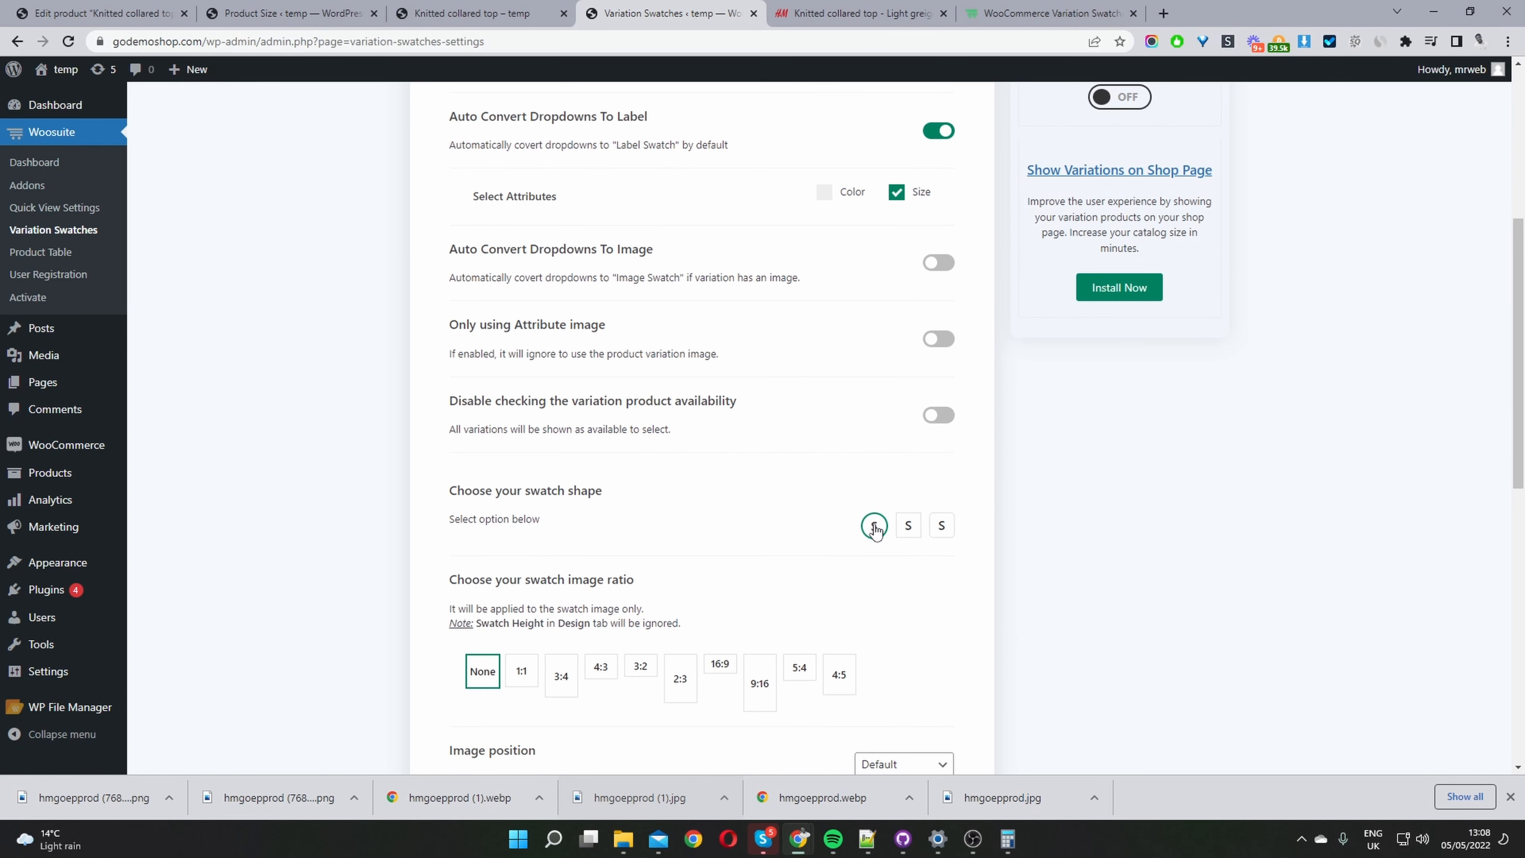
click(942, 529)
scroll(1002, 483, up, 6)
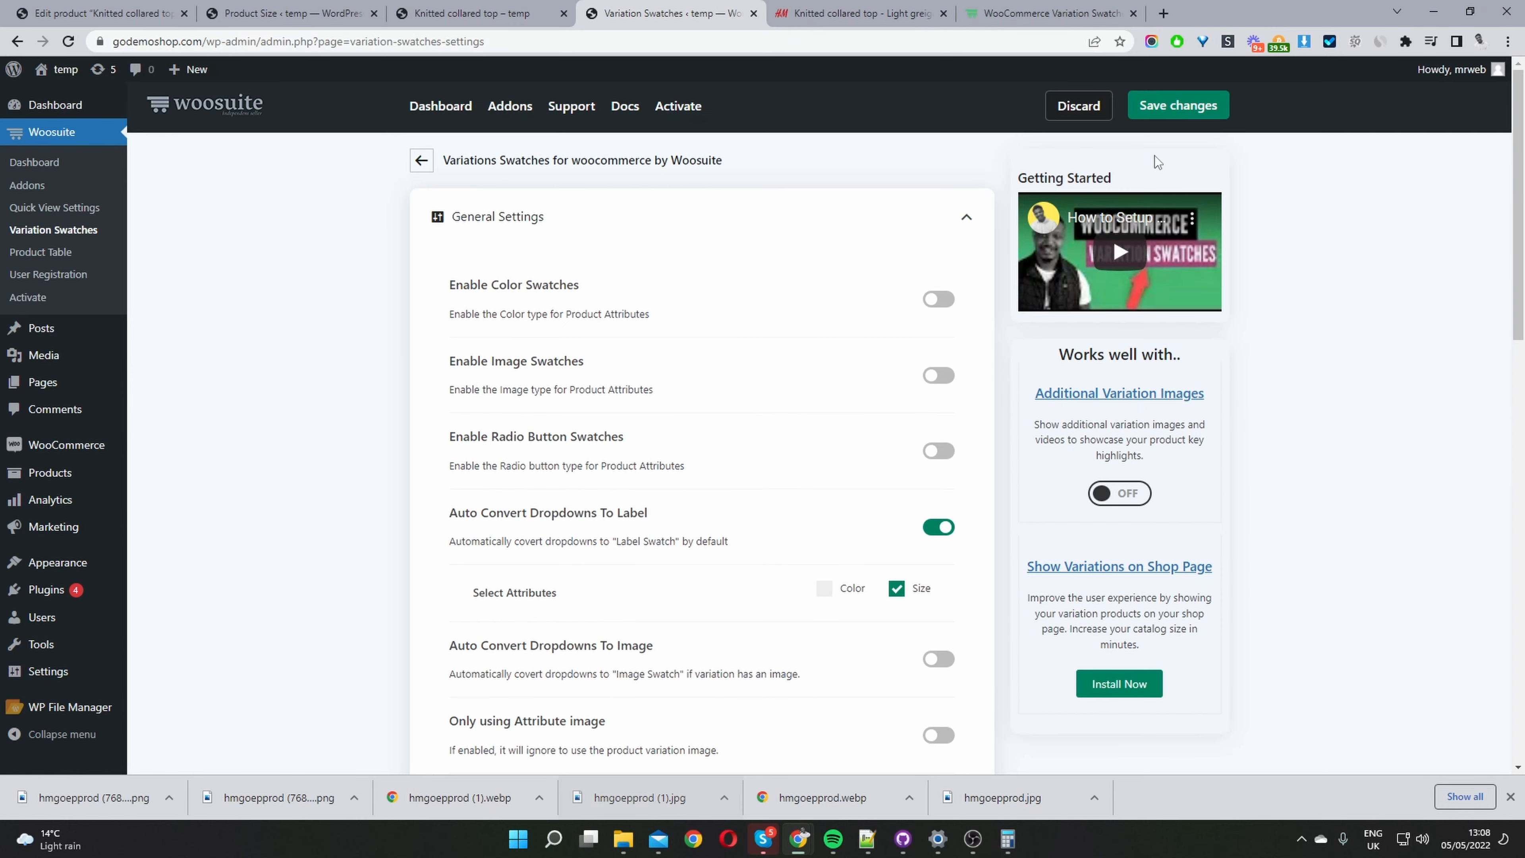
click(1171, 115)
Reload the Knitted collared top's store page to check its Size options, and return to the swatch settings
click(471, 13)
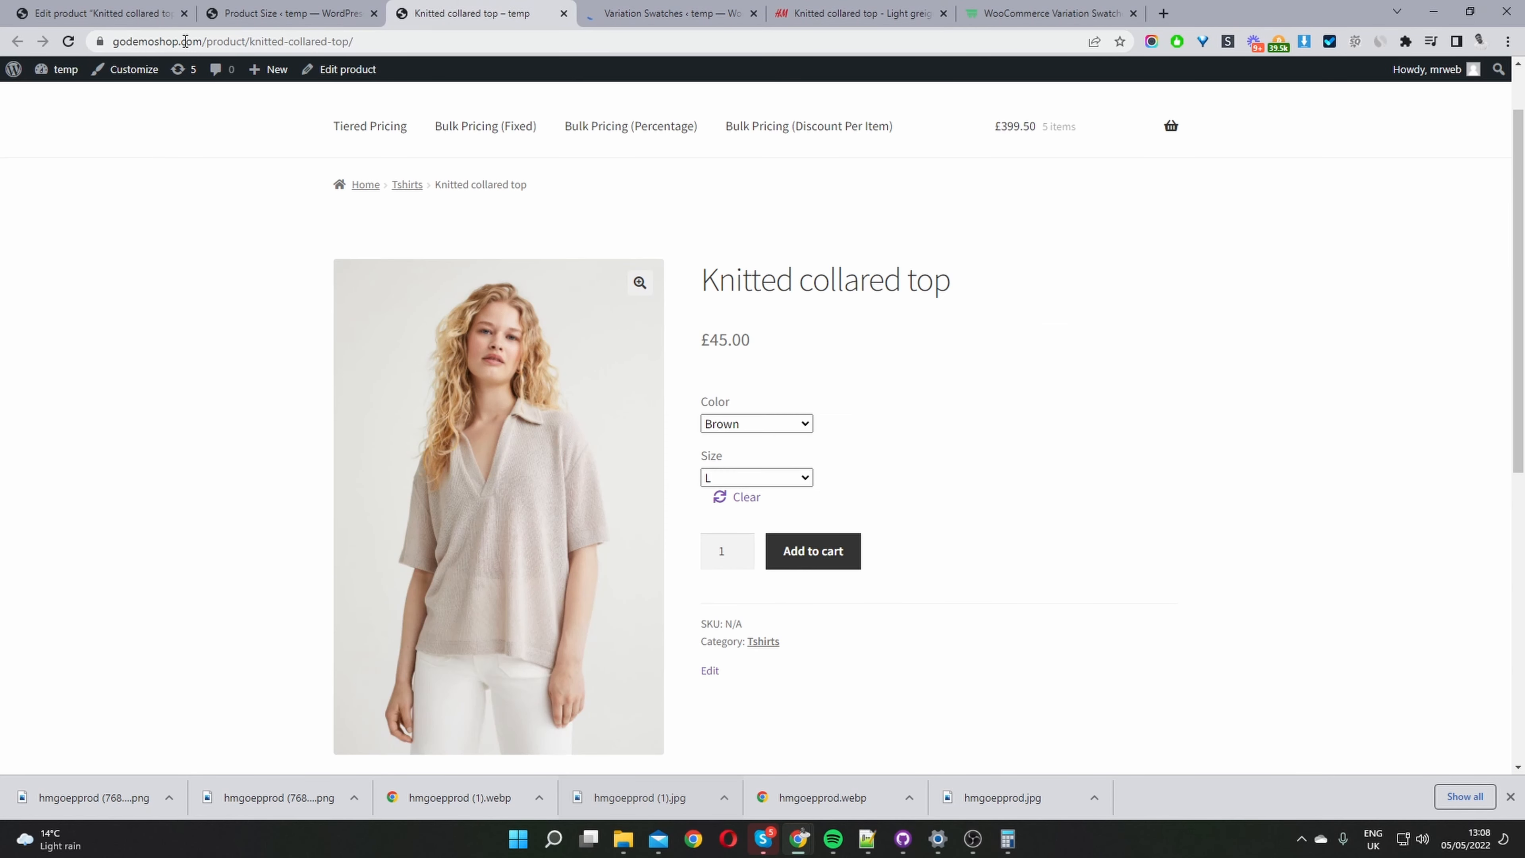
click(69, 42)
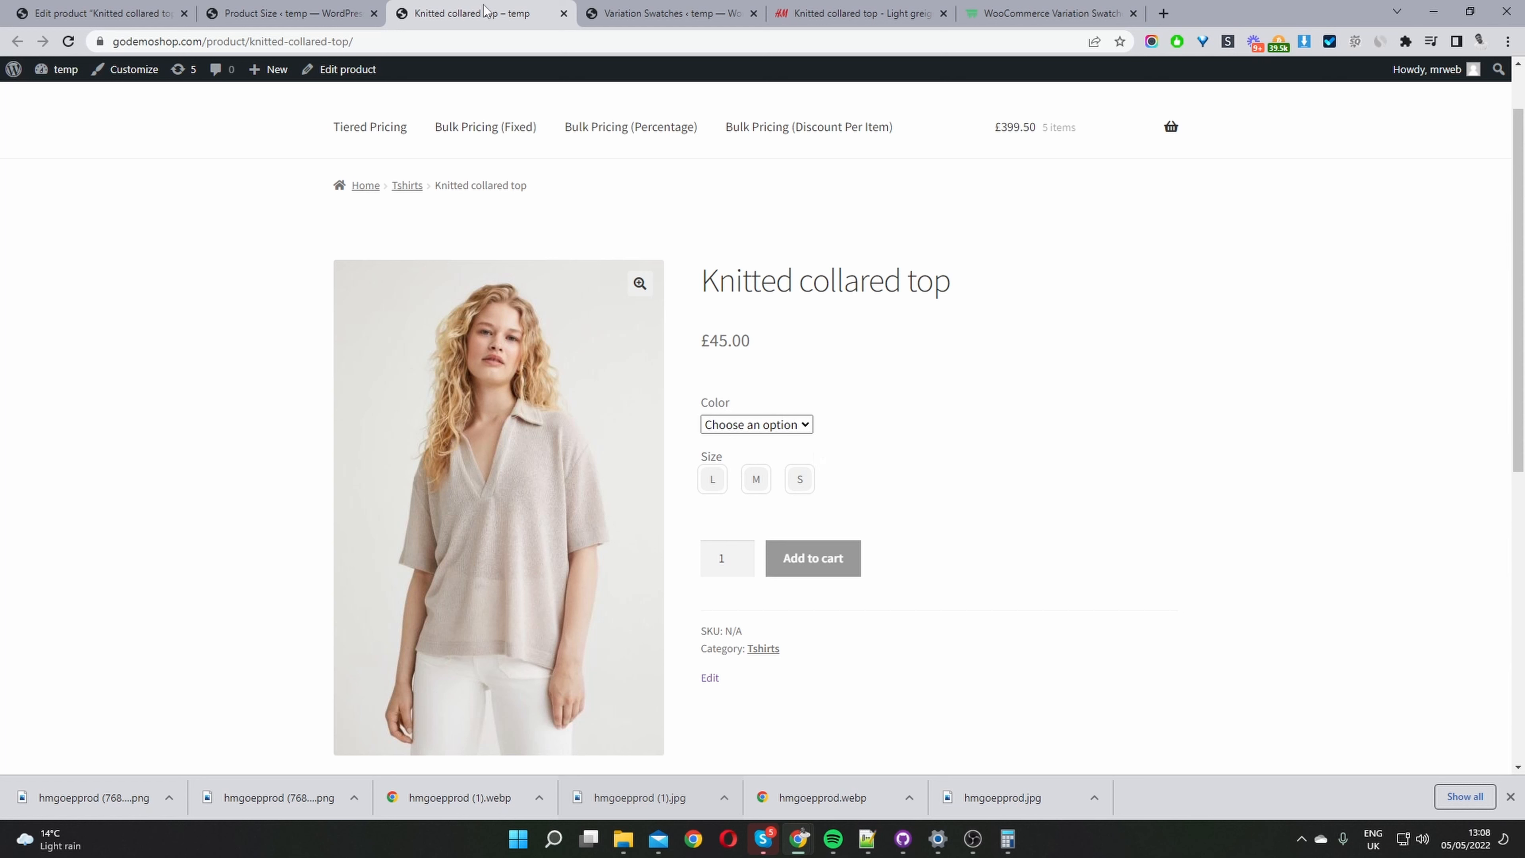
click(687, 19)
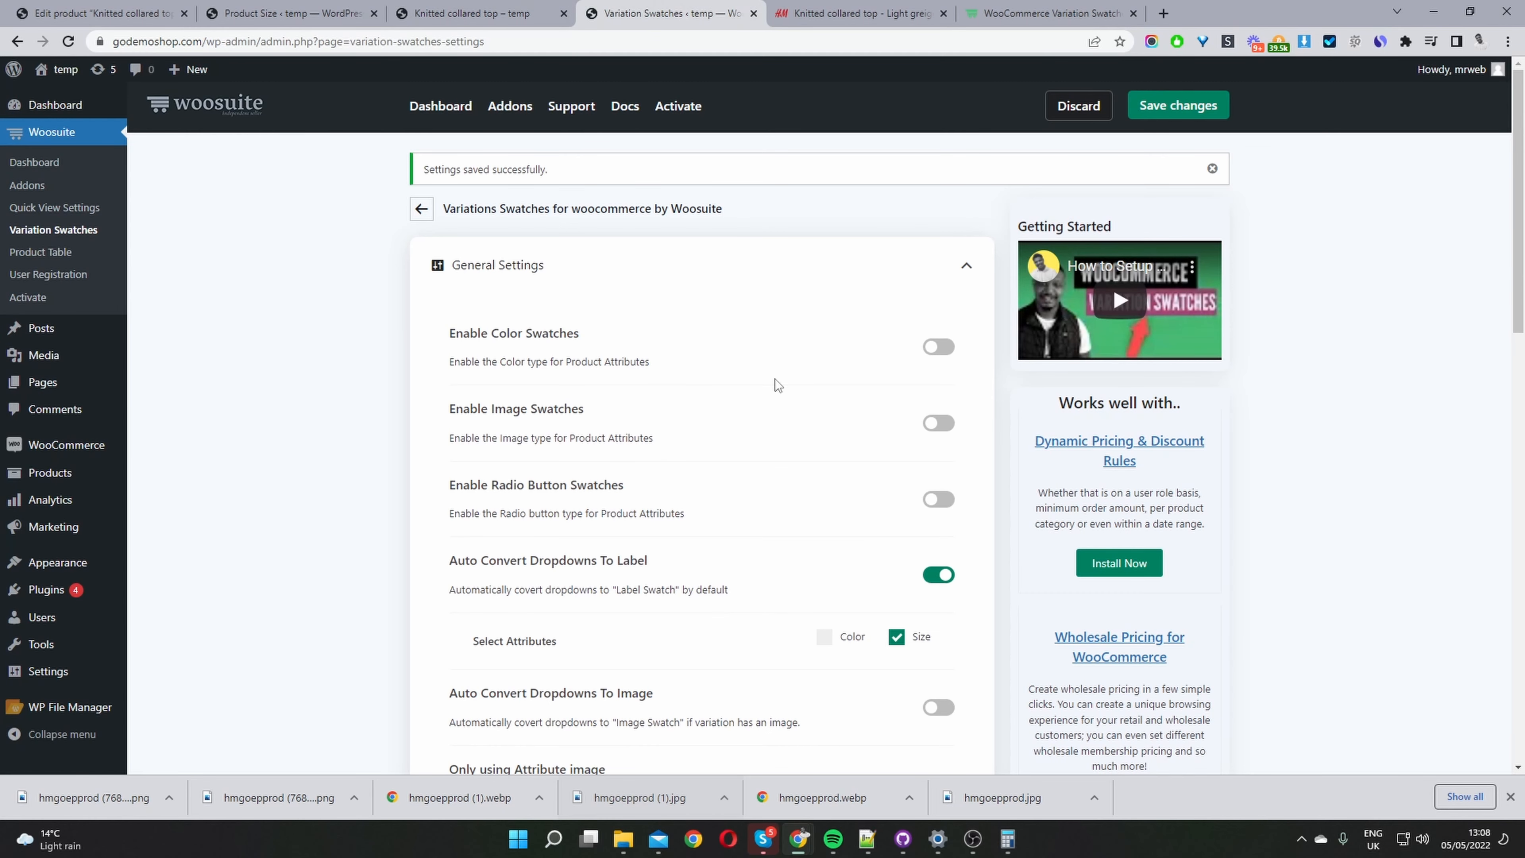
Enable Color Swatches and select the Color attribute for the Color type
scroll(871, 426, down, 3)
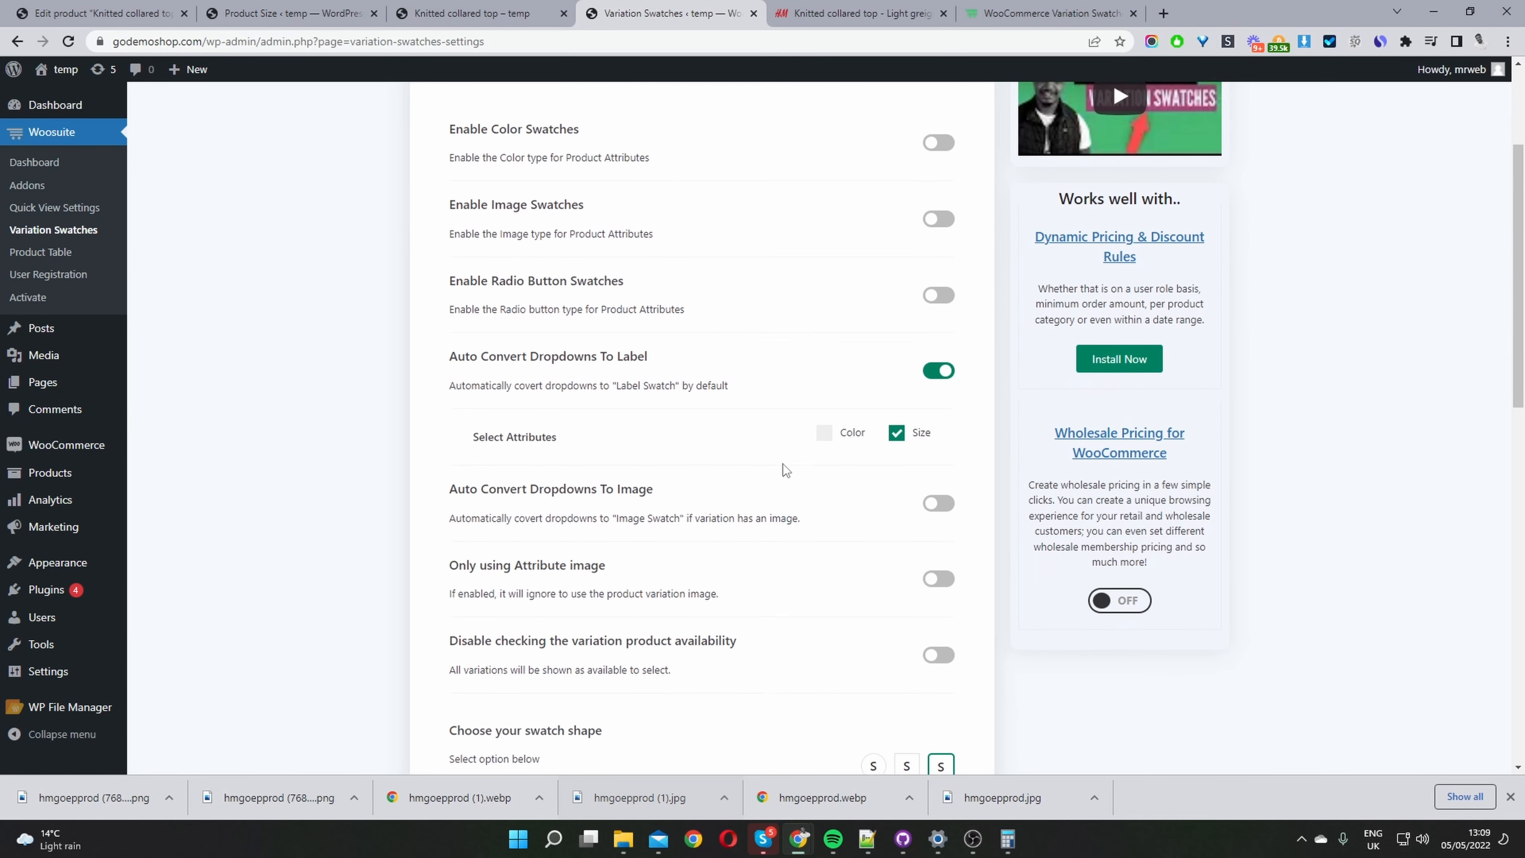
scroll(783, 464, up, 1)
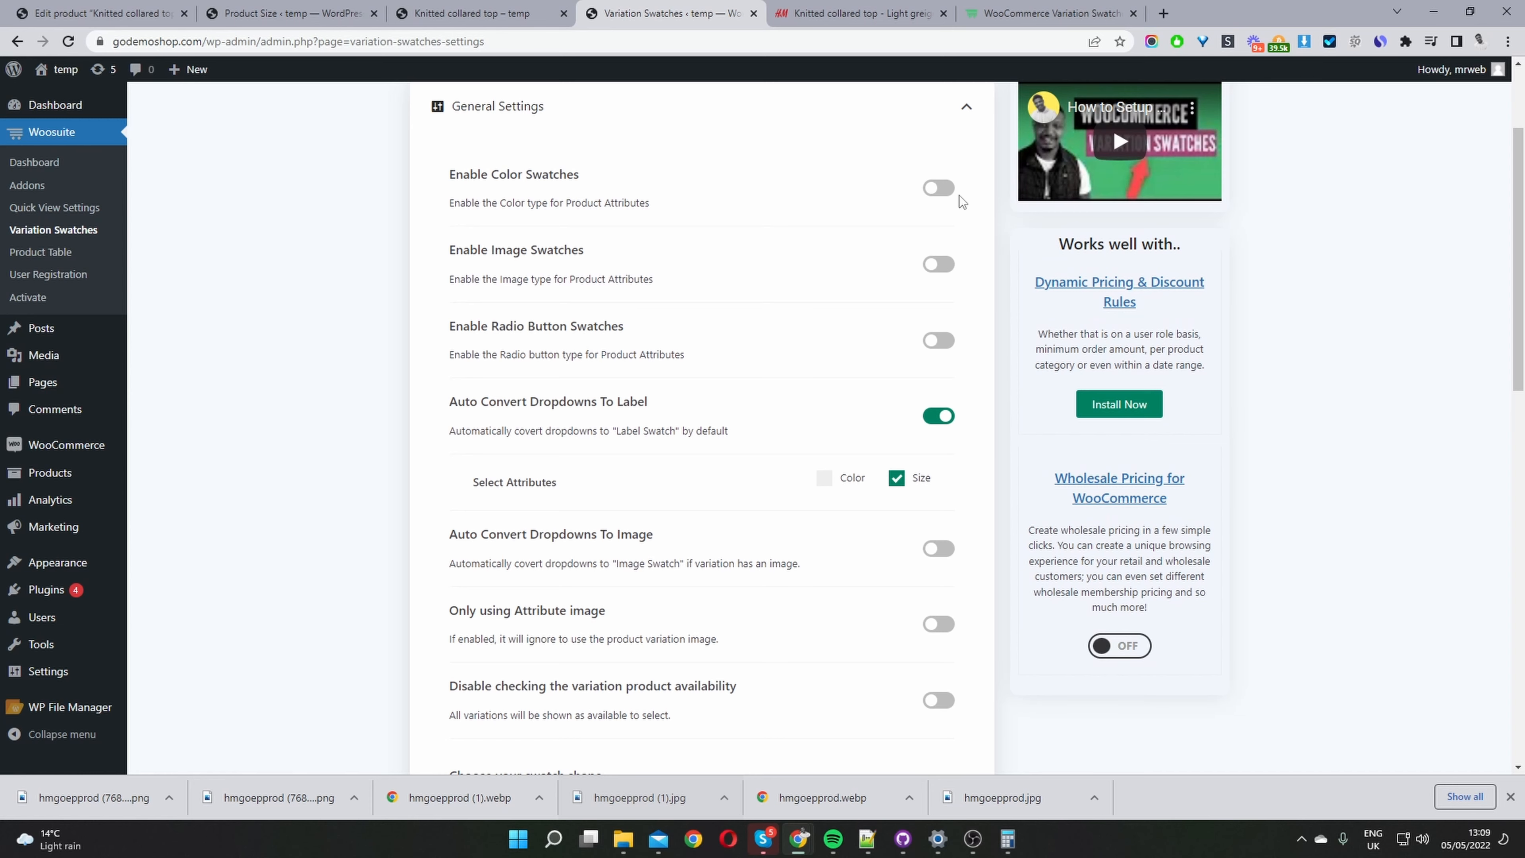
click(940, 190)
scroll(872, 239, up, 2)
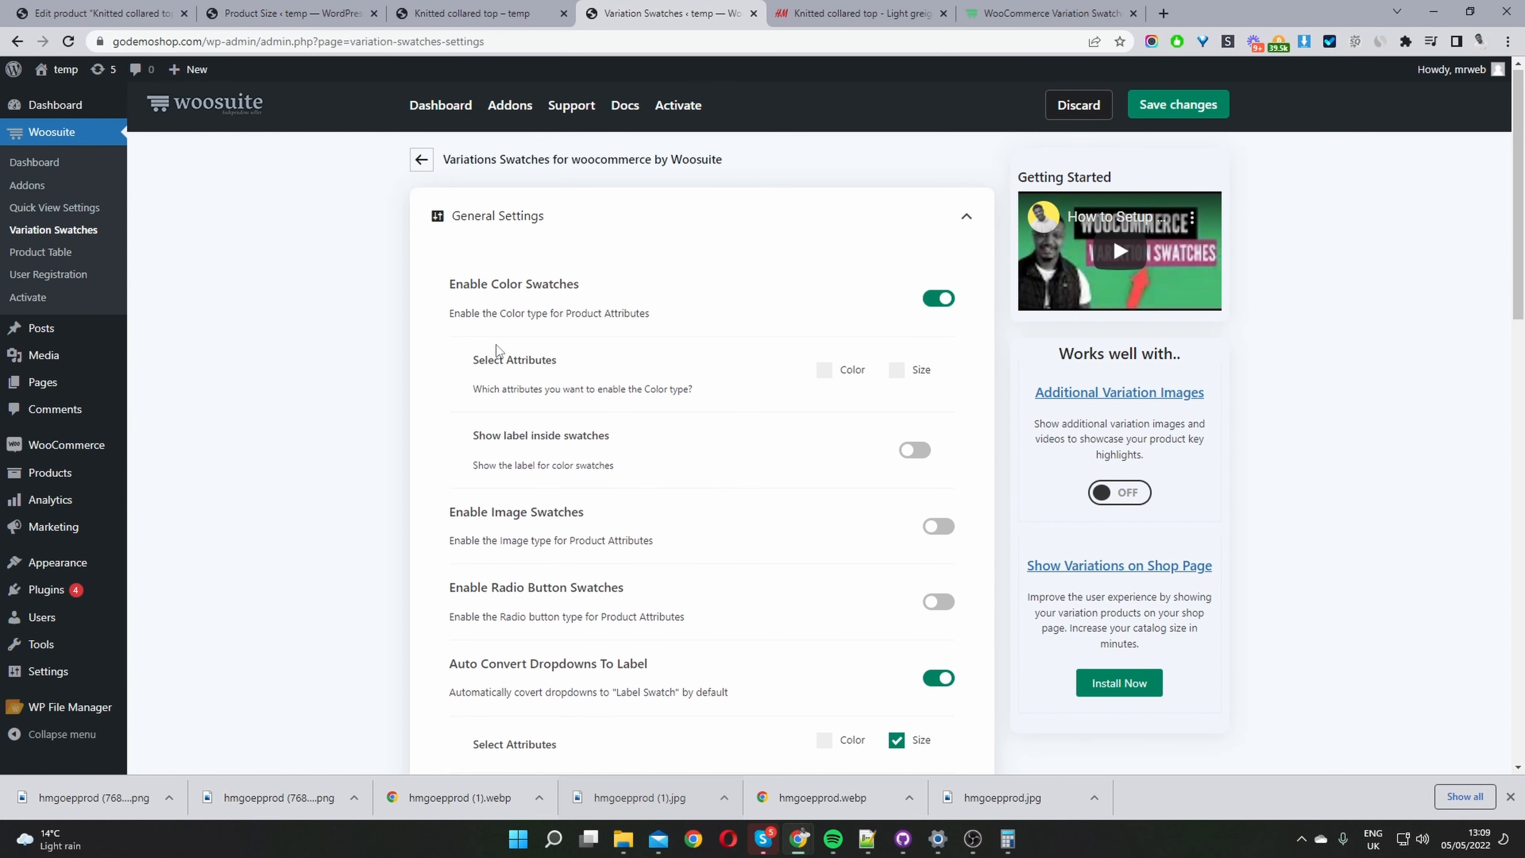
click(824, 371)
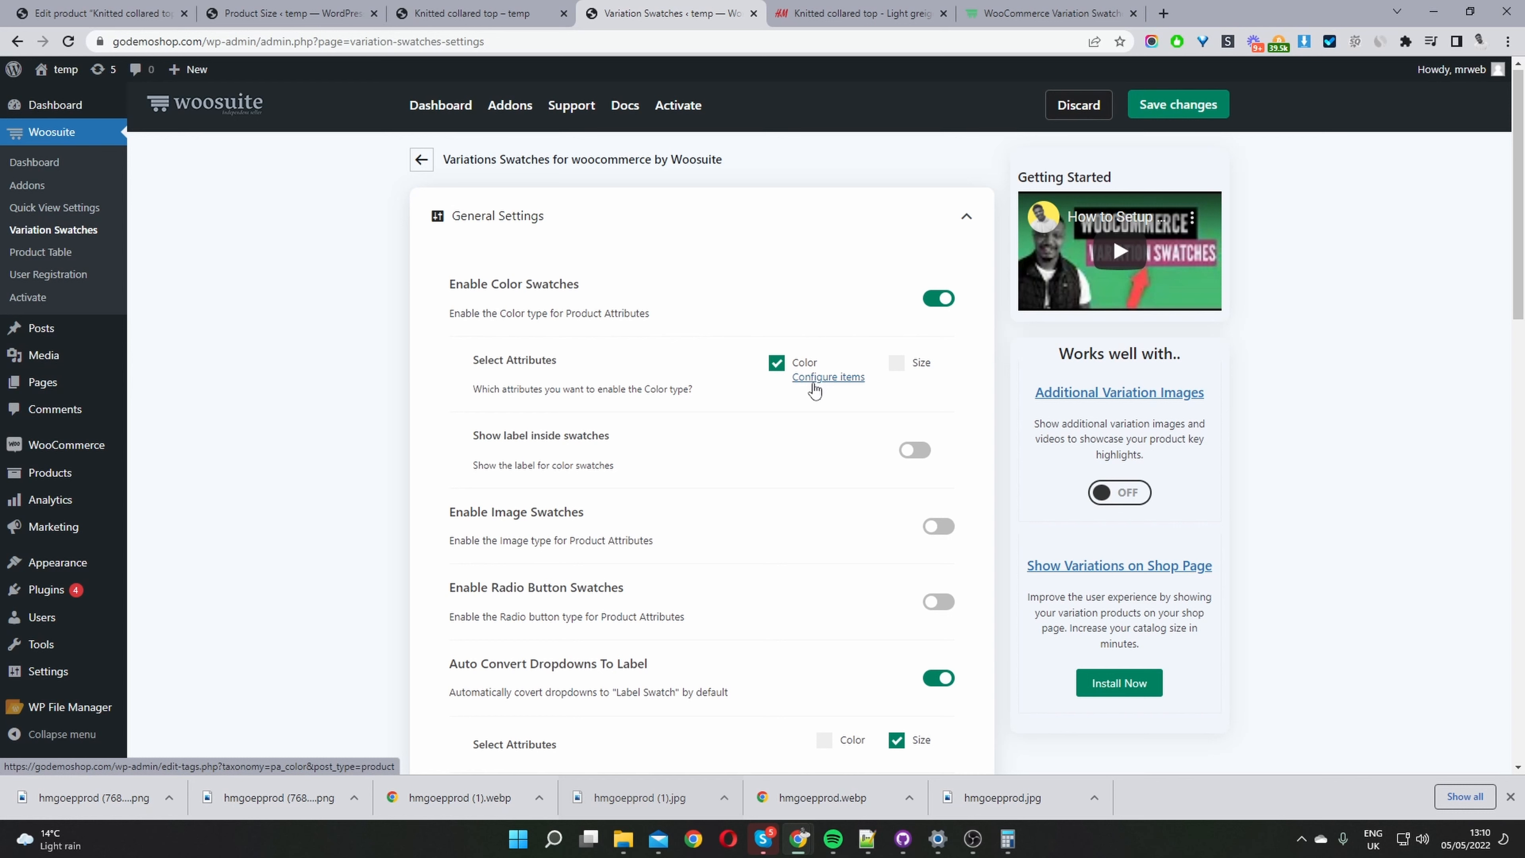
Open the Color attribute's items in a new tab and update the Brown term with an orange-brown swatch color
ctrl+click(843, 386)
key(ctrl+Tab)
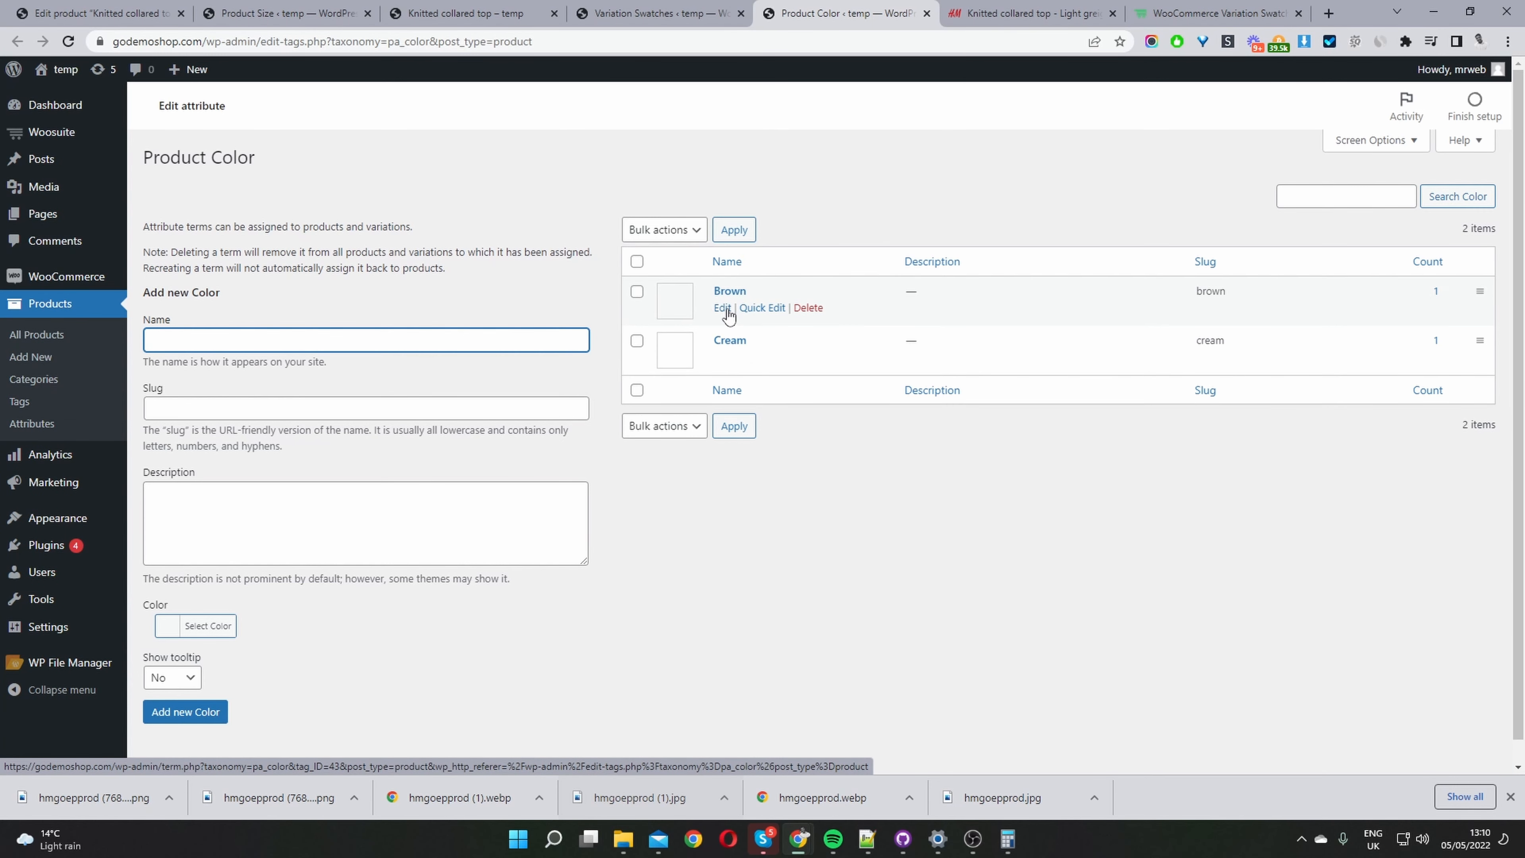
click(723, 308)
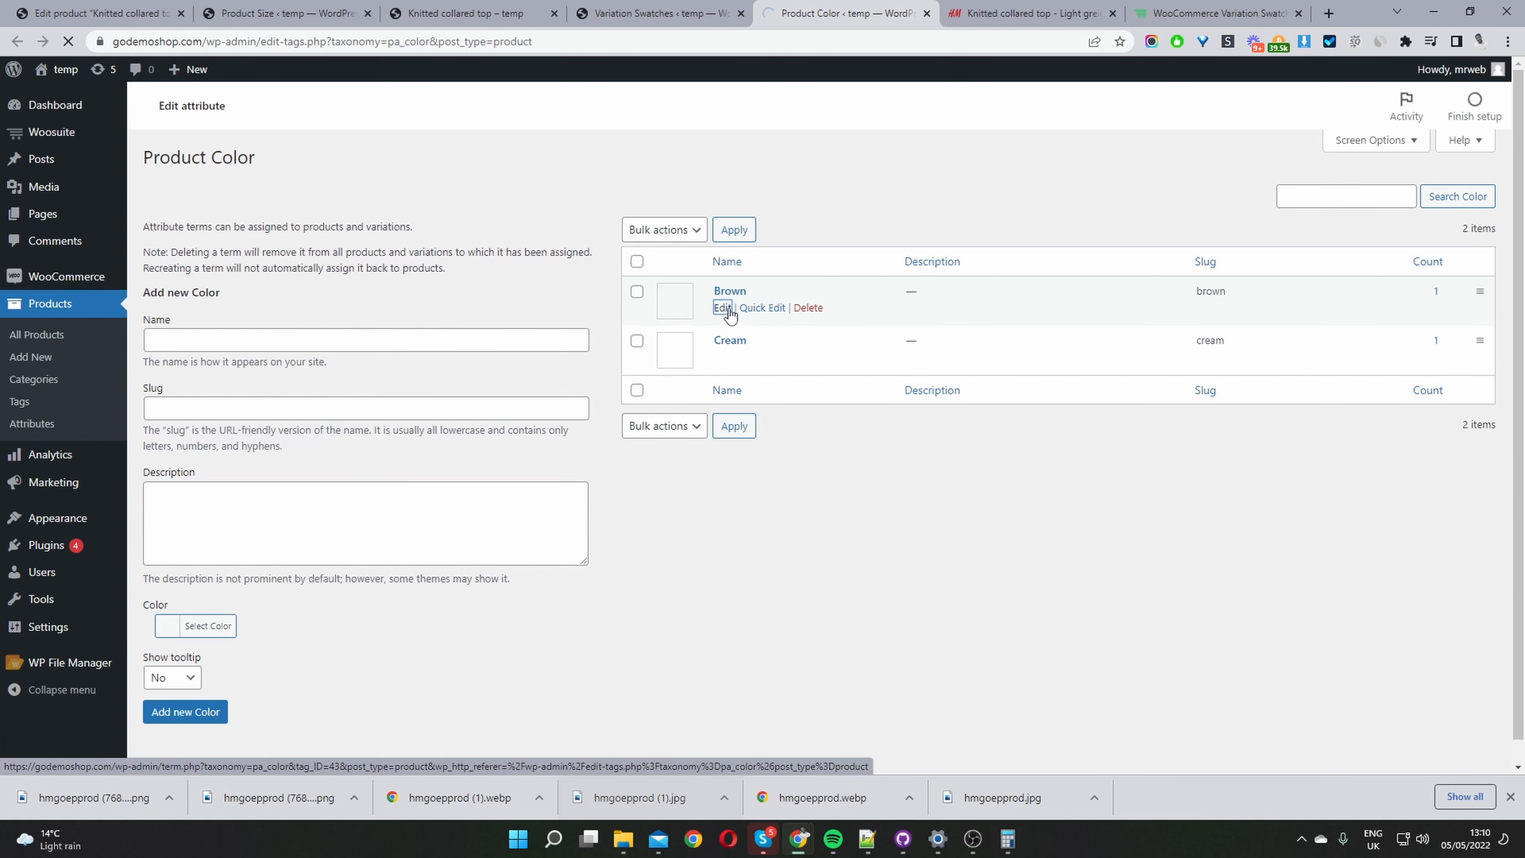
click(345, 491)
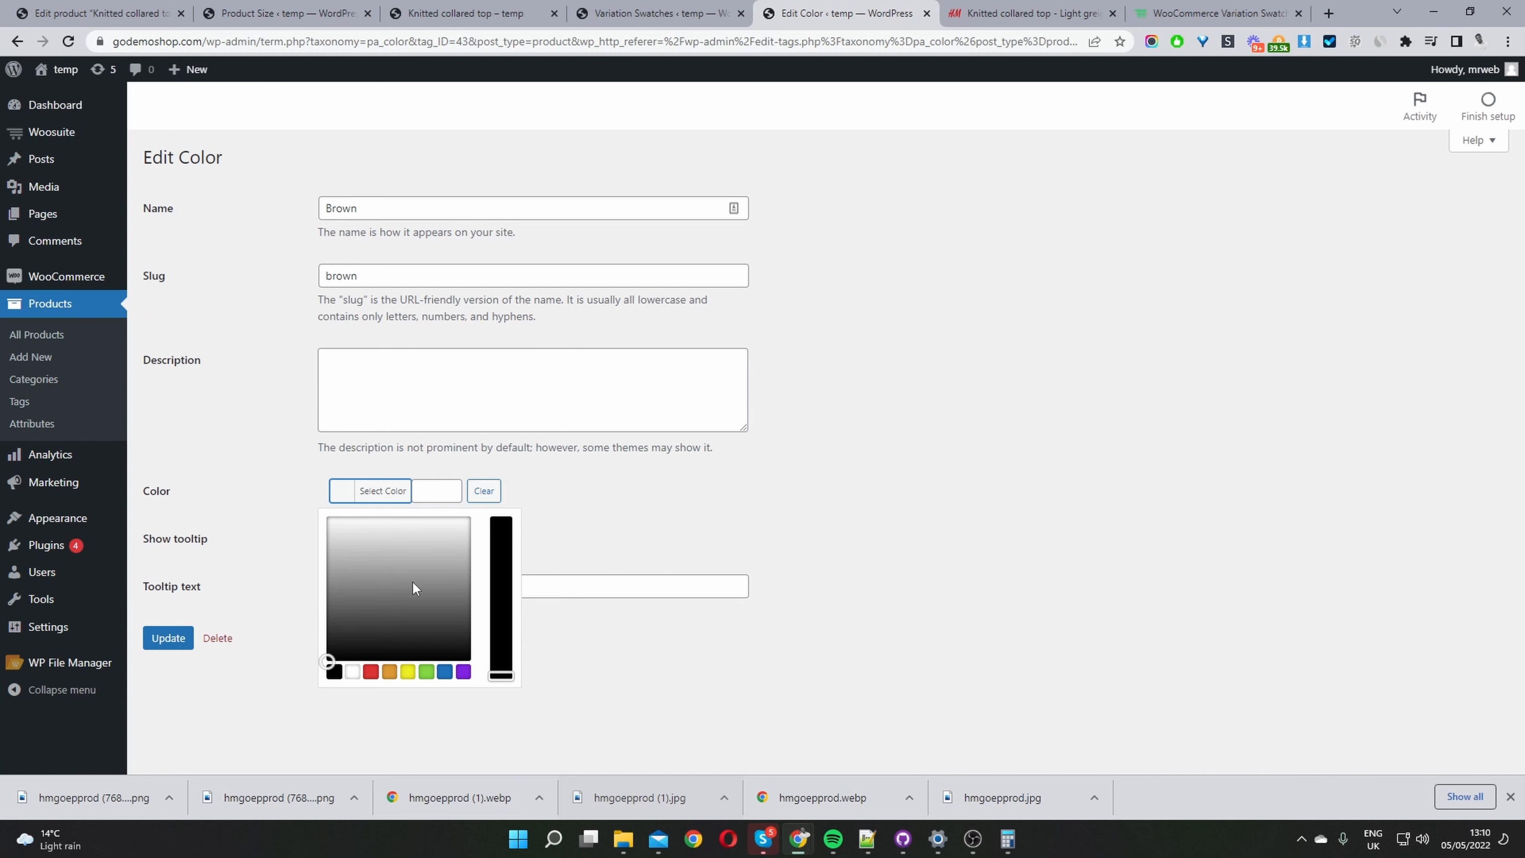
click(390, 672)
mouse_move(344, 538)
mouse_down()
mouse_move(346, 575)
mouse_move(340, 545)
mouse_up()
click(614, 495)
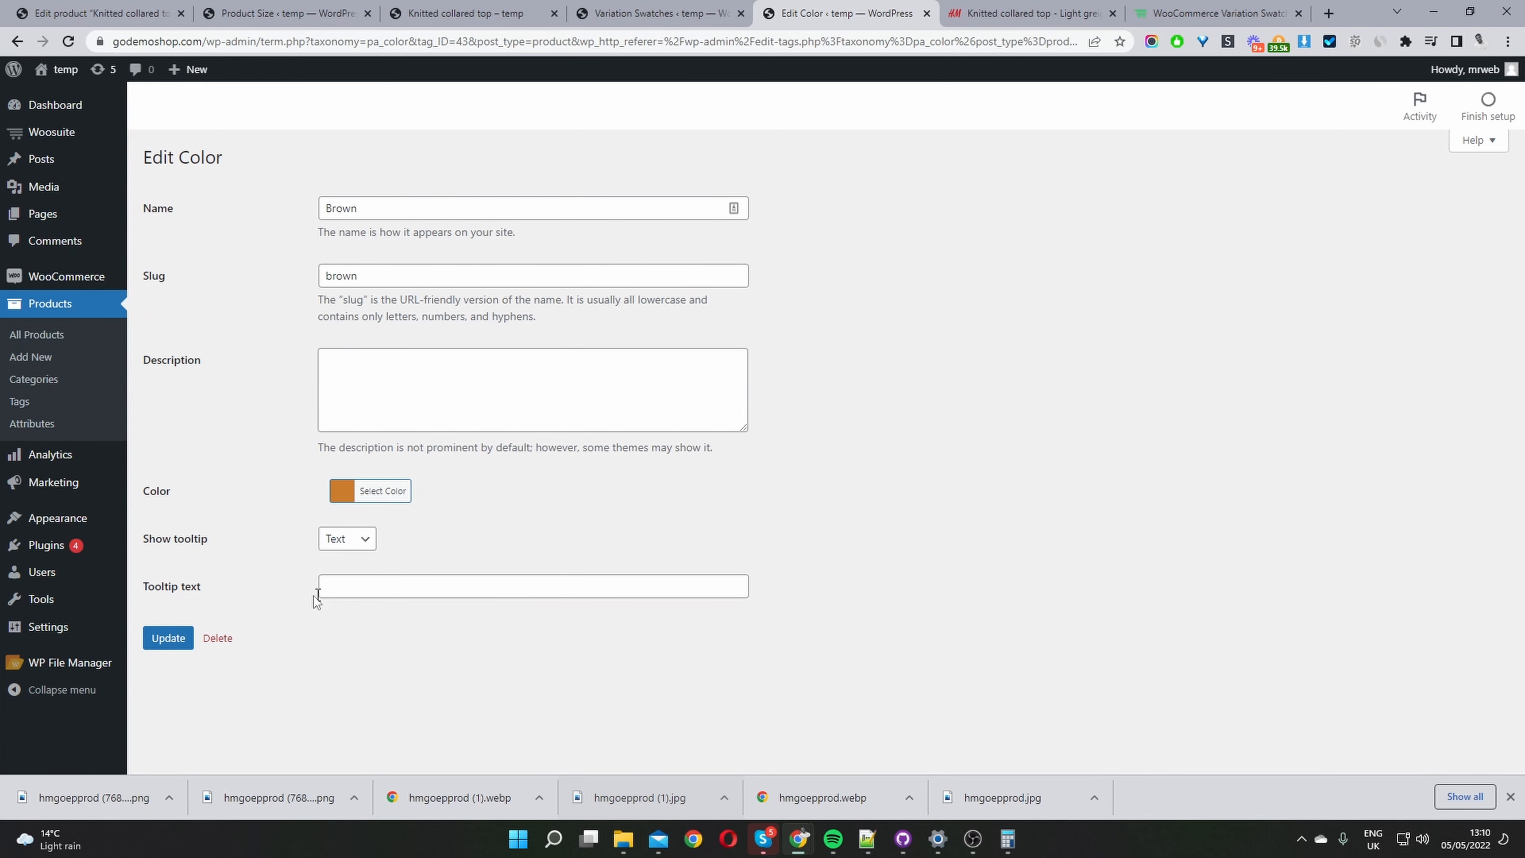
click(179, 643)
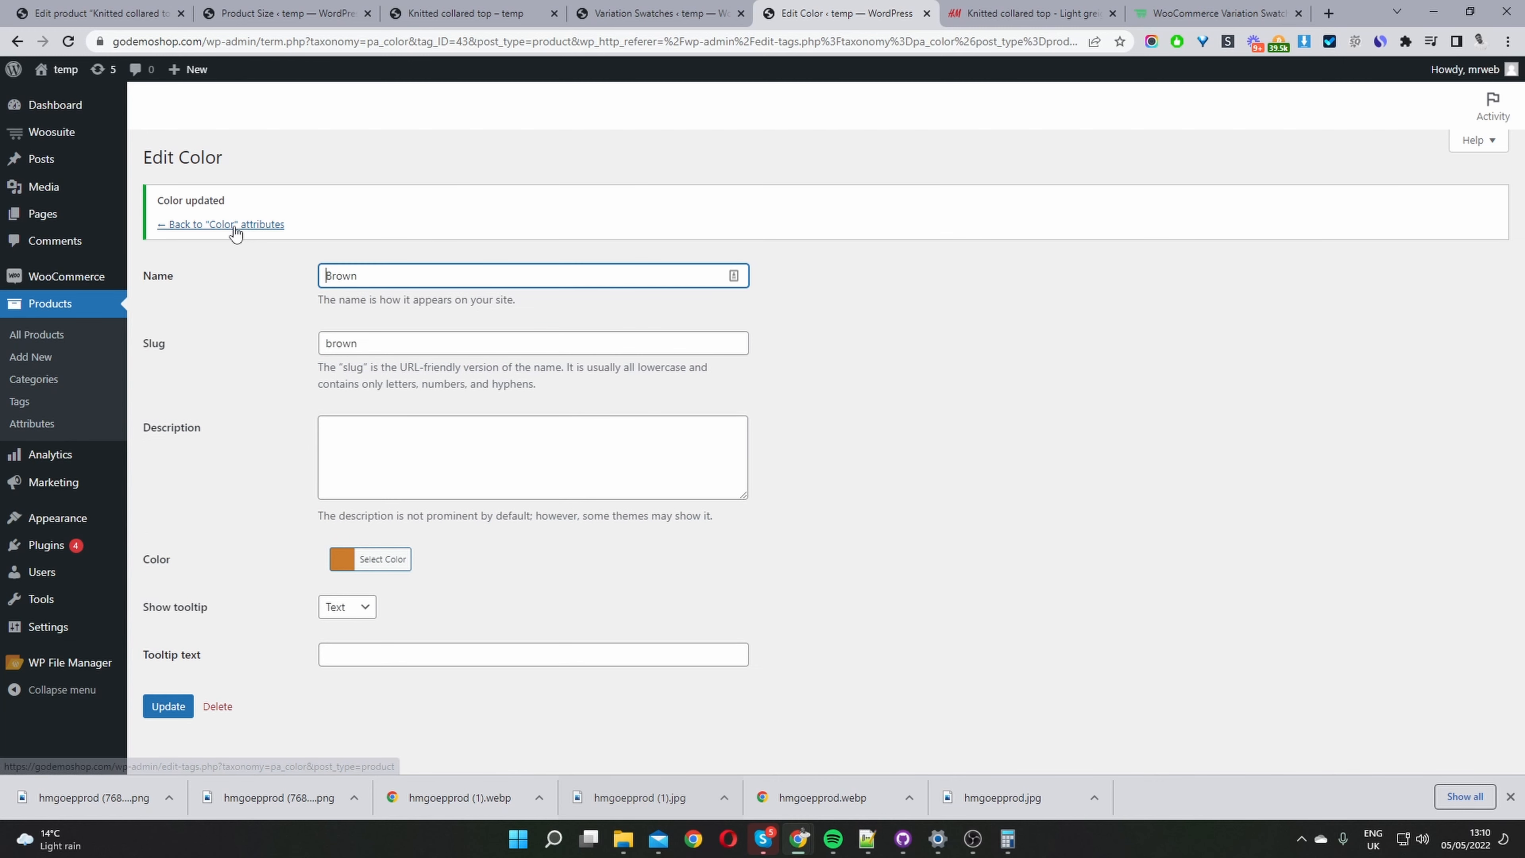
Go back to the Color attribute's terms and update the Cream term with the swatch color #cec1b1
click(234, 228)
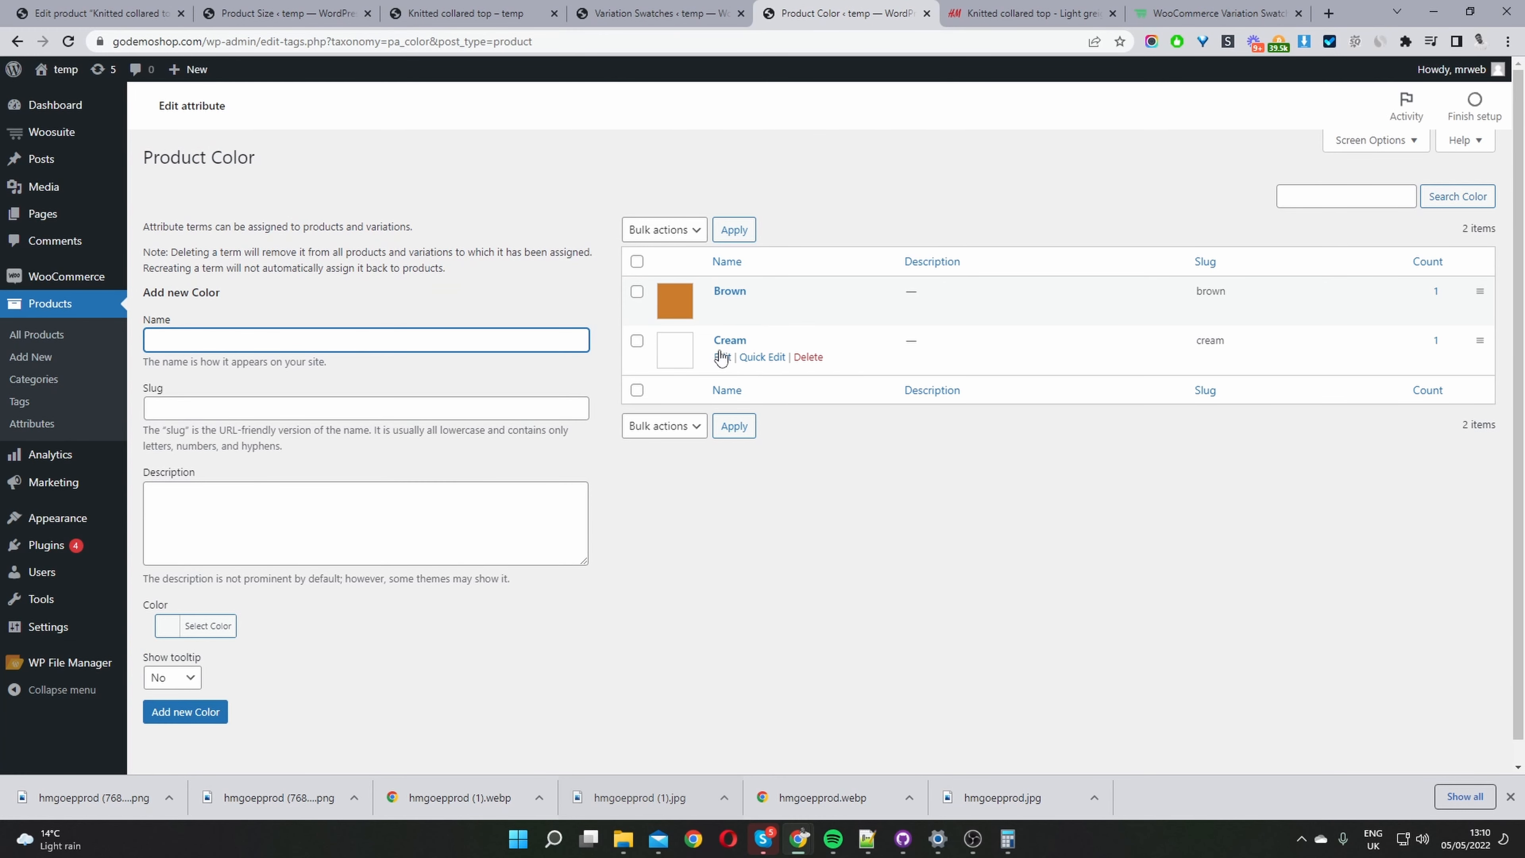
click(721, 358)
click(359, 501)
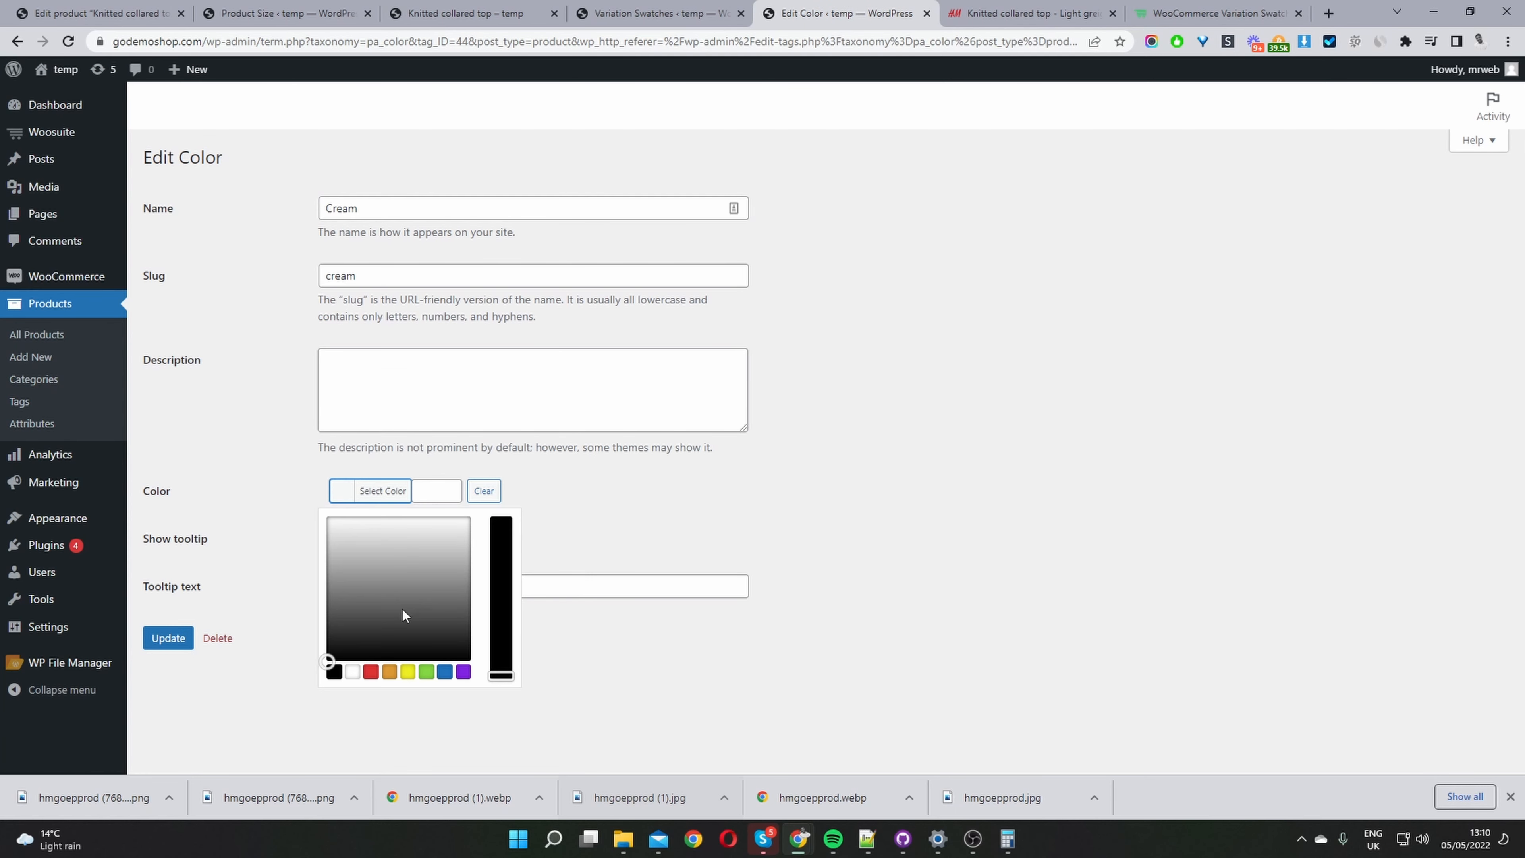
click(389, 671)
click(408, 672)
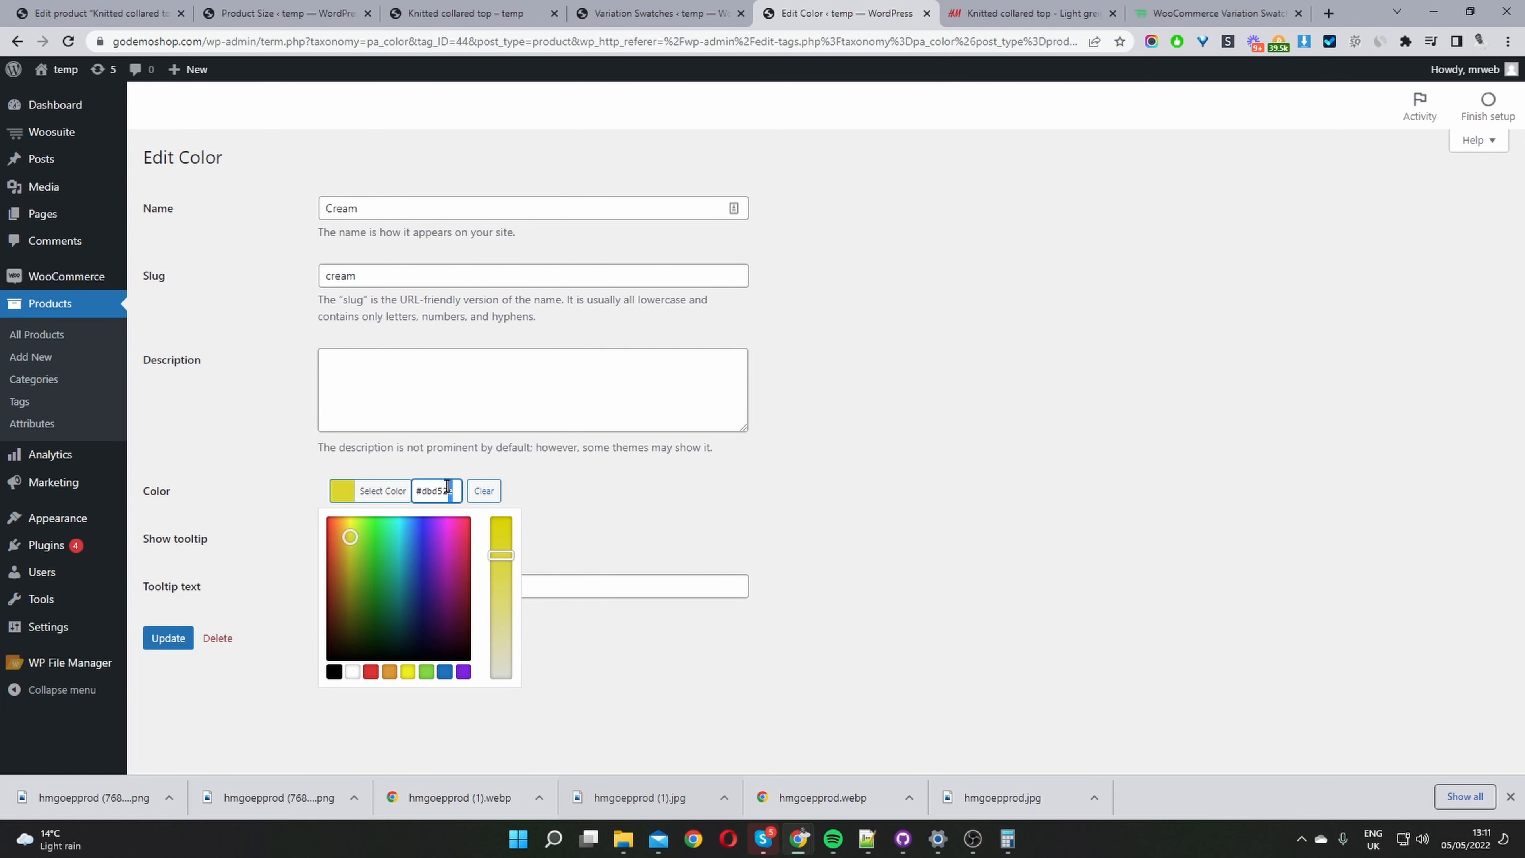
click(438, 490)
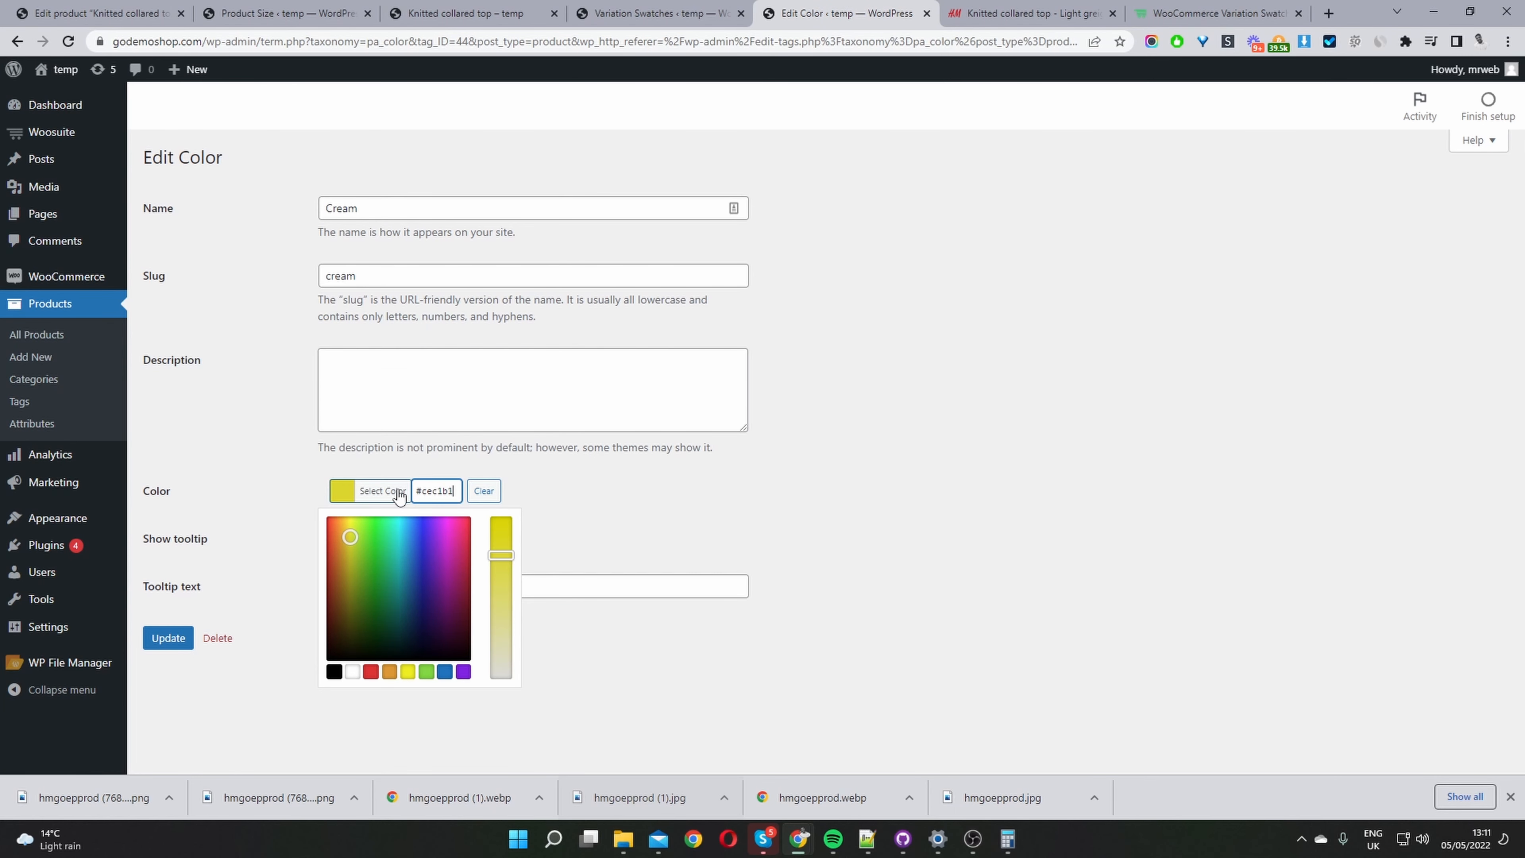
click(593, 506)
click(174, 640)
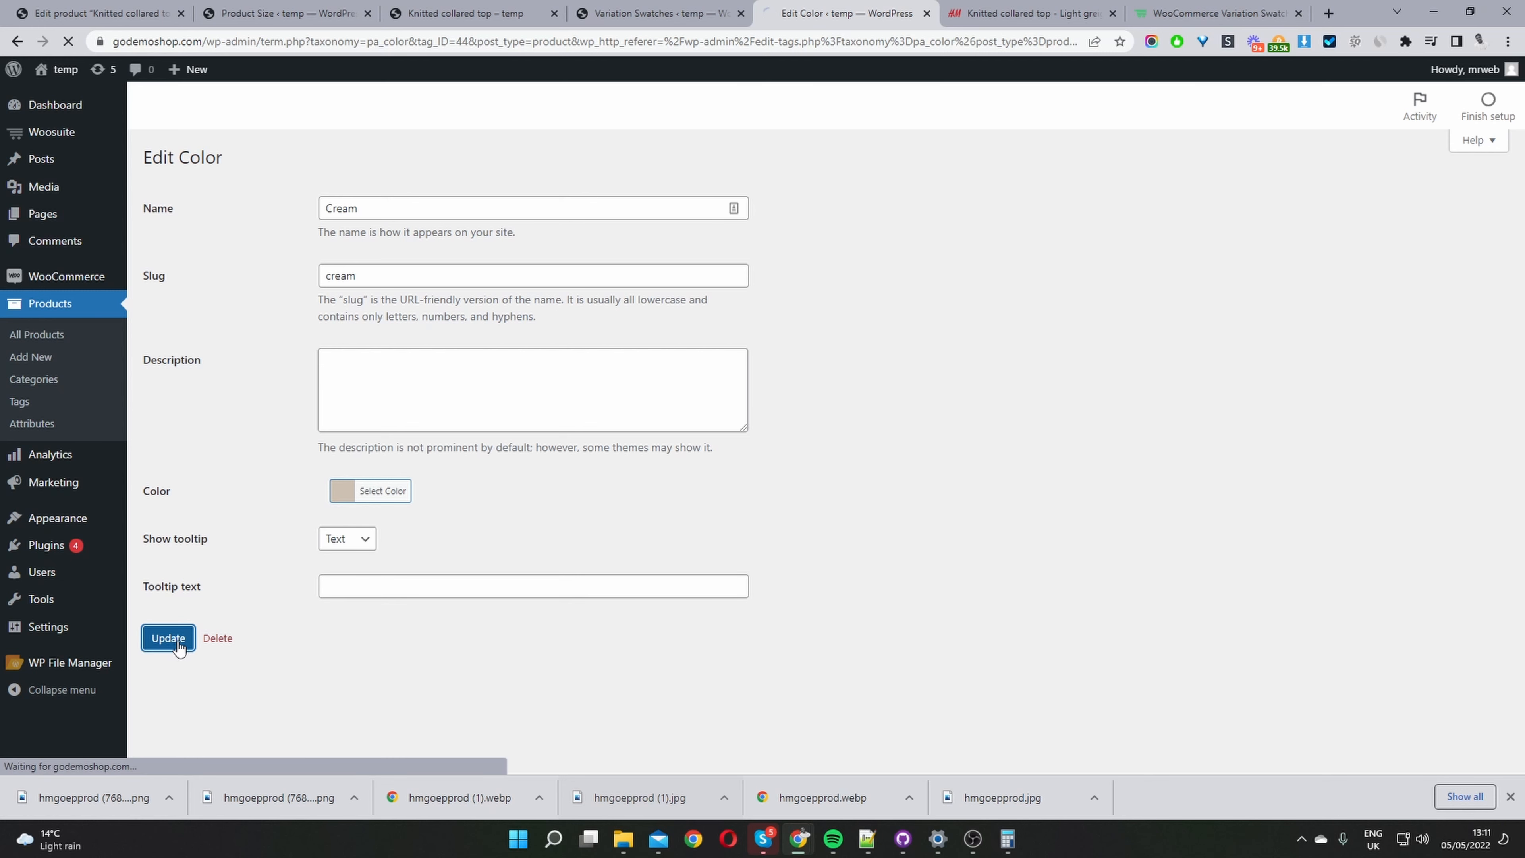
Save the Variation Swatches settings with Color Swatches enabled and return to the product's store page
click(623, 12)
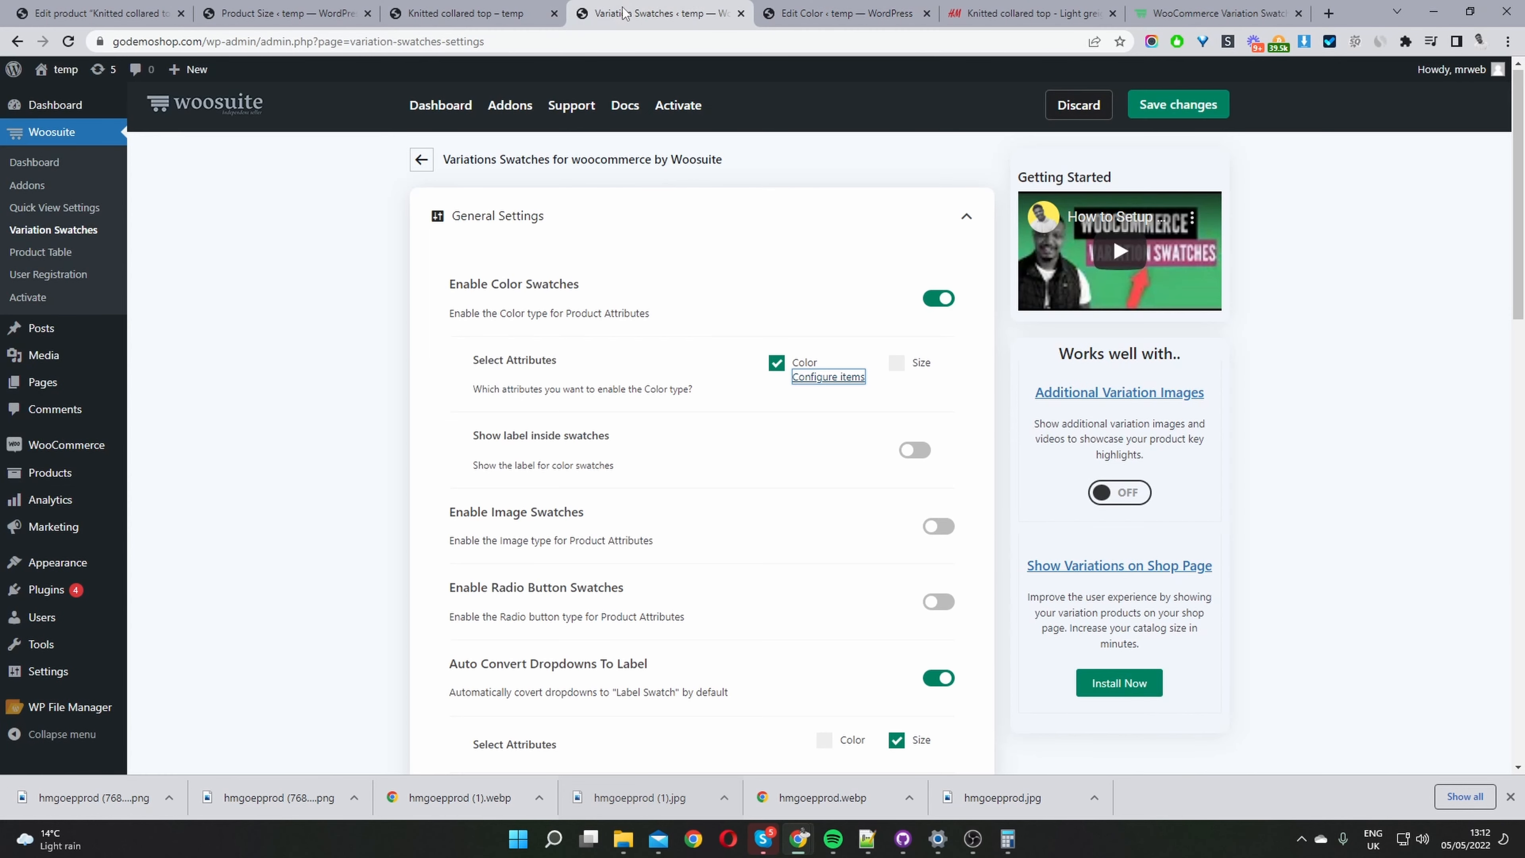
click(1194, 104)
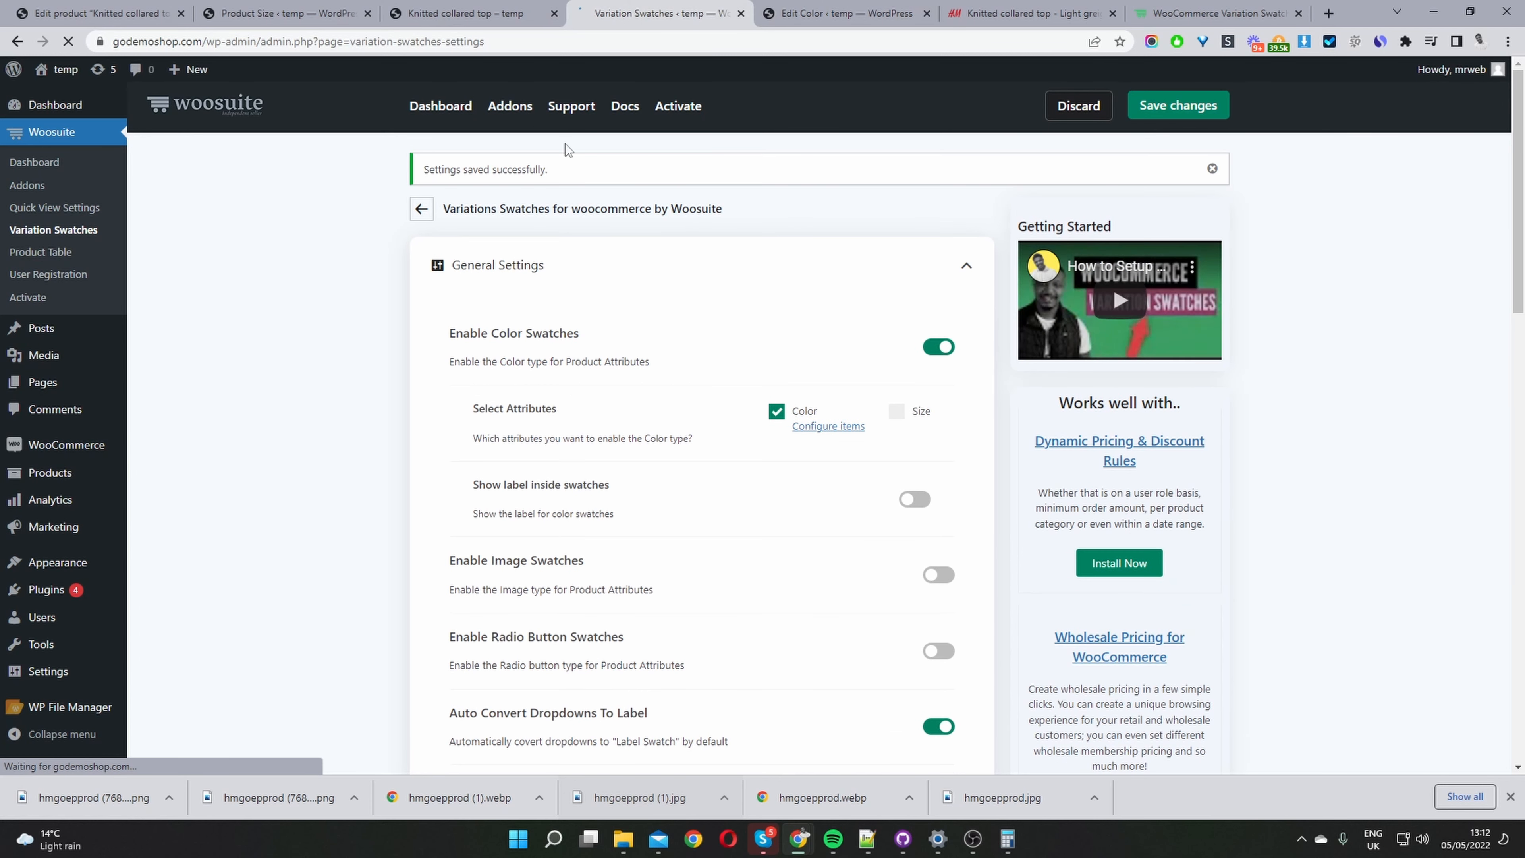
click(513, 10)
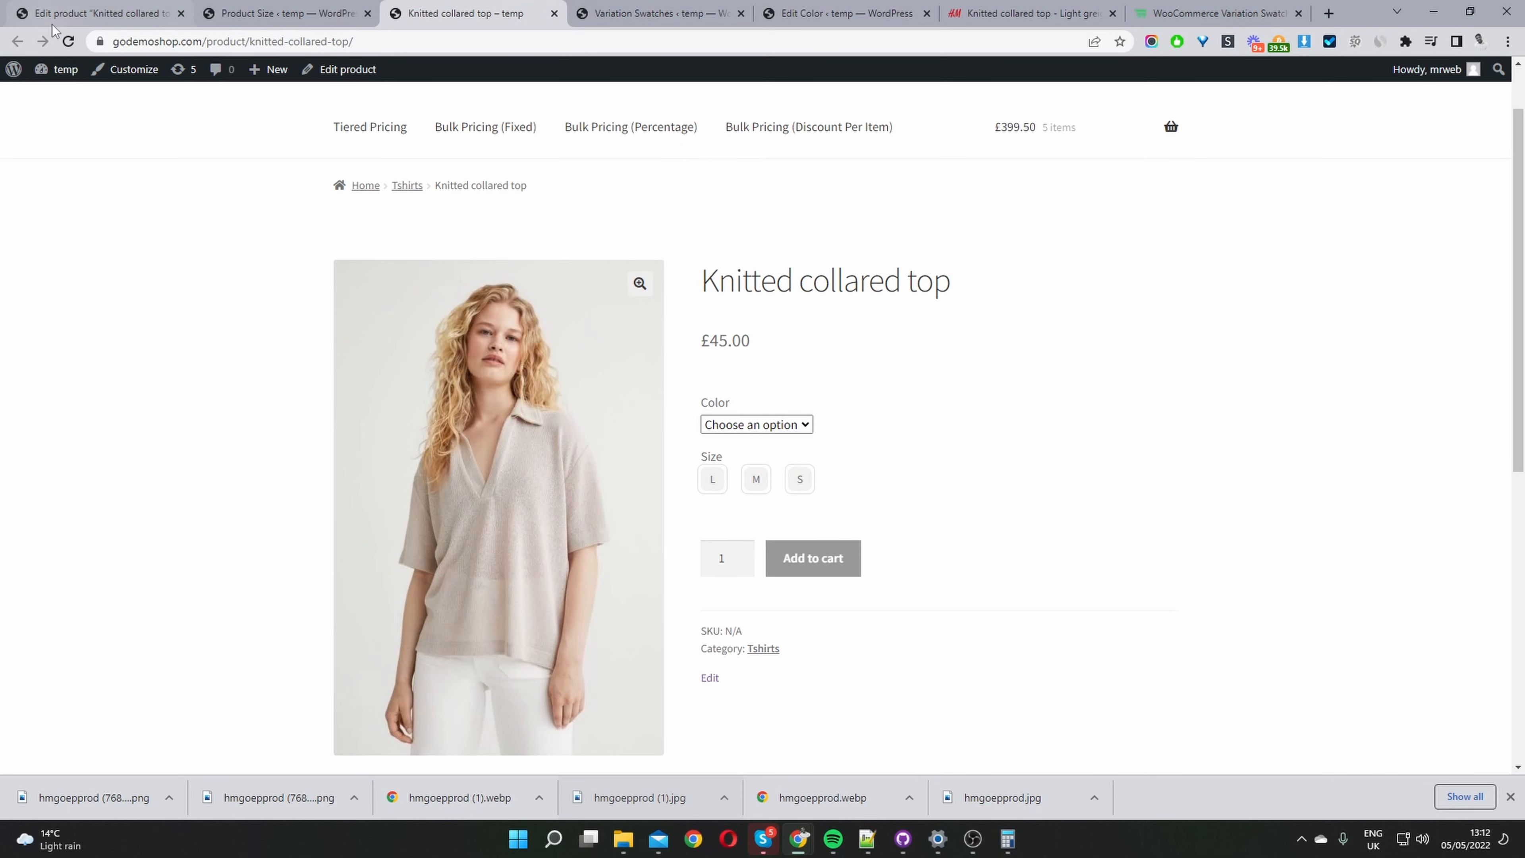
Reload the product's store page to check its Color swatches and look at the color options on the H&M reference page
click(68, 42)
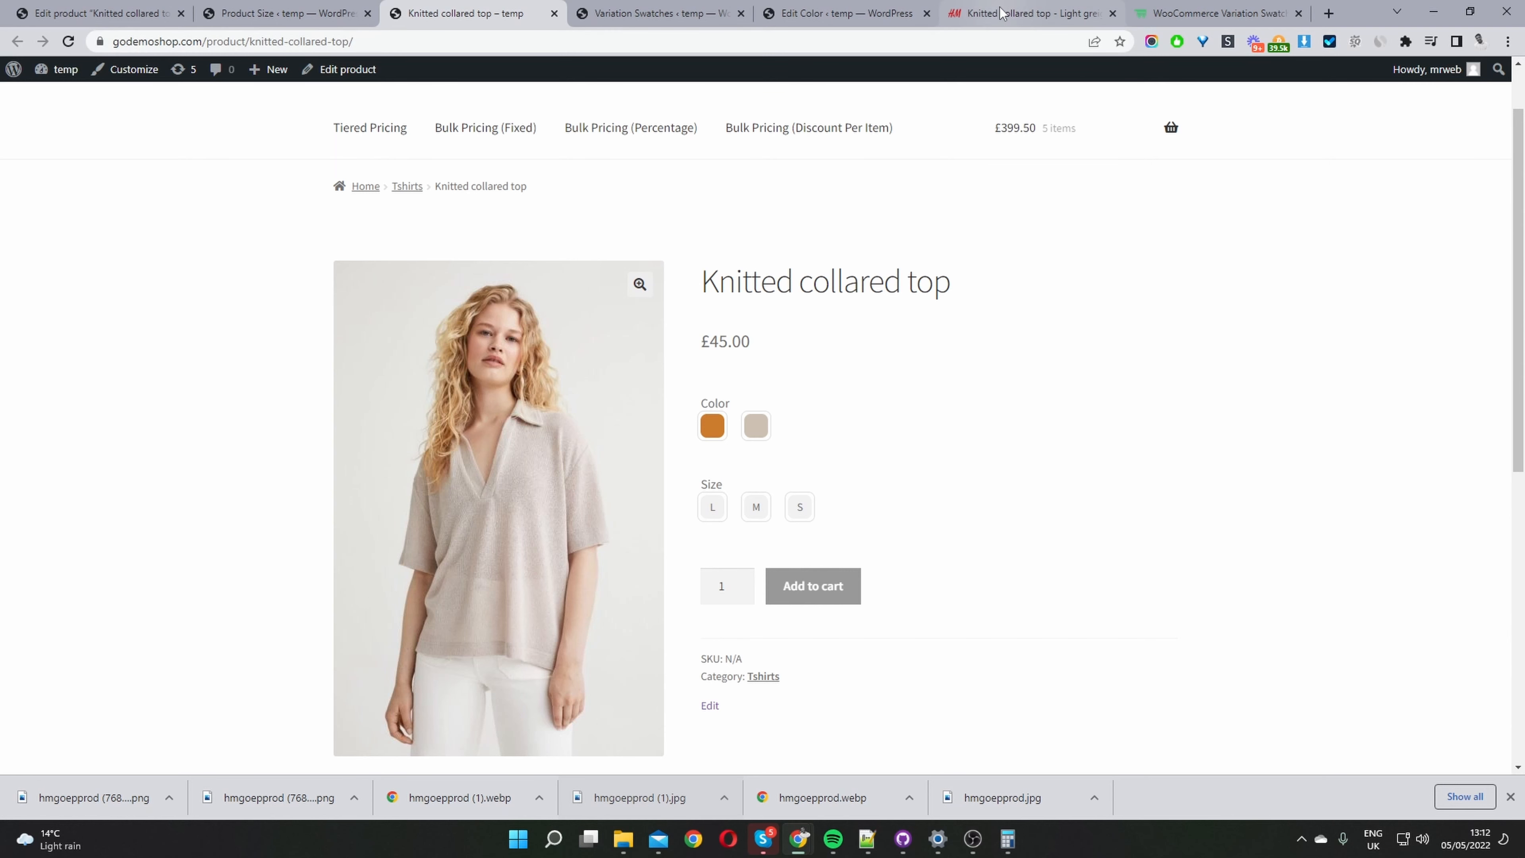
click(1021, 13)
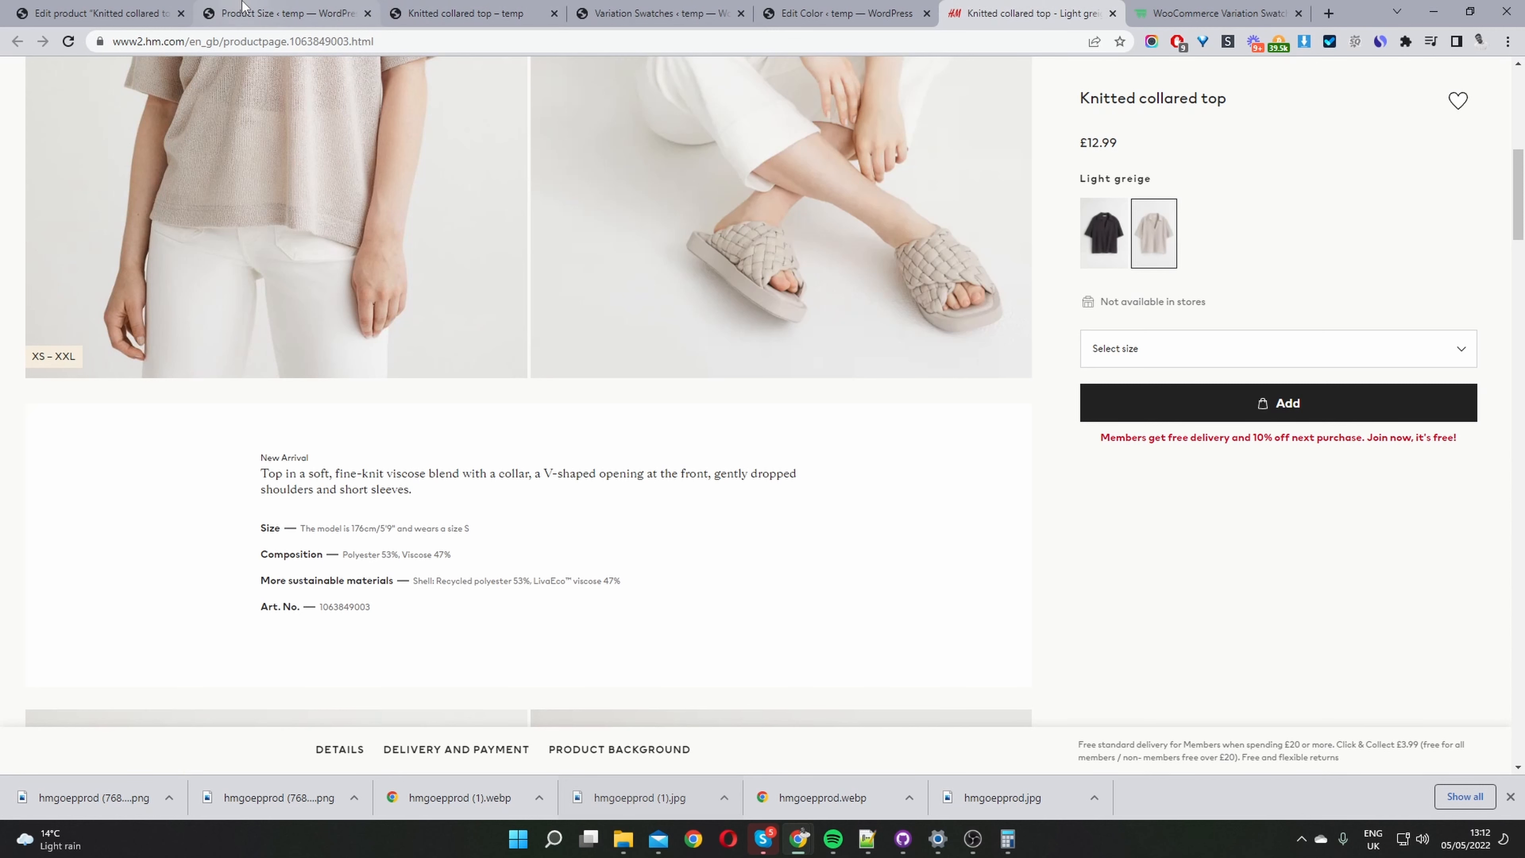
click(356, 7)
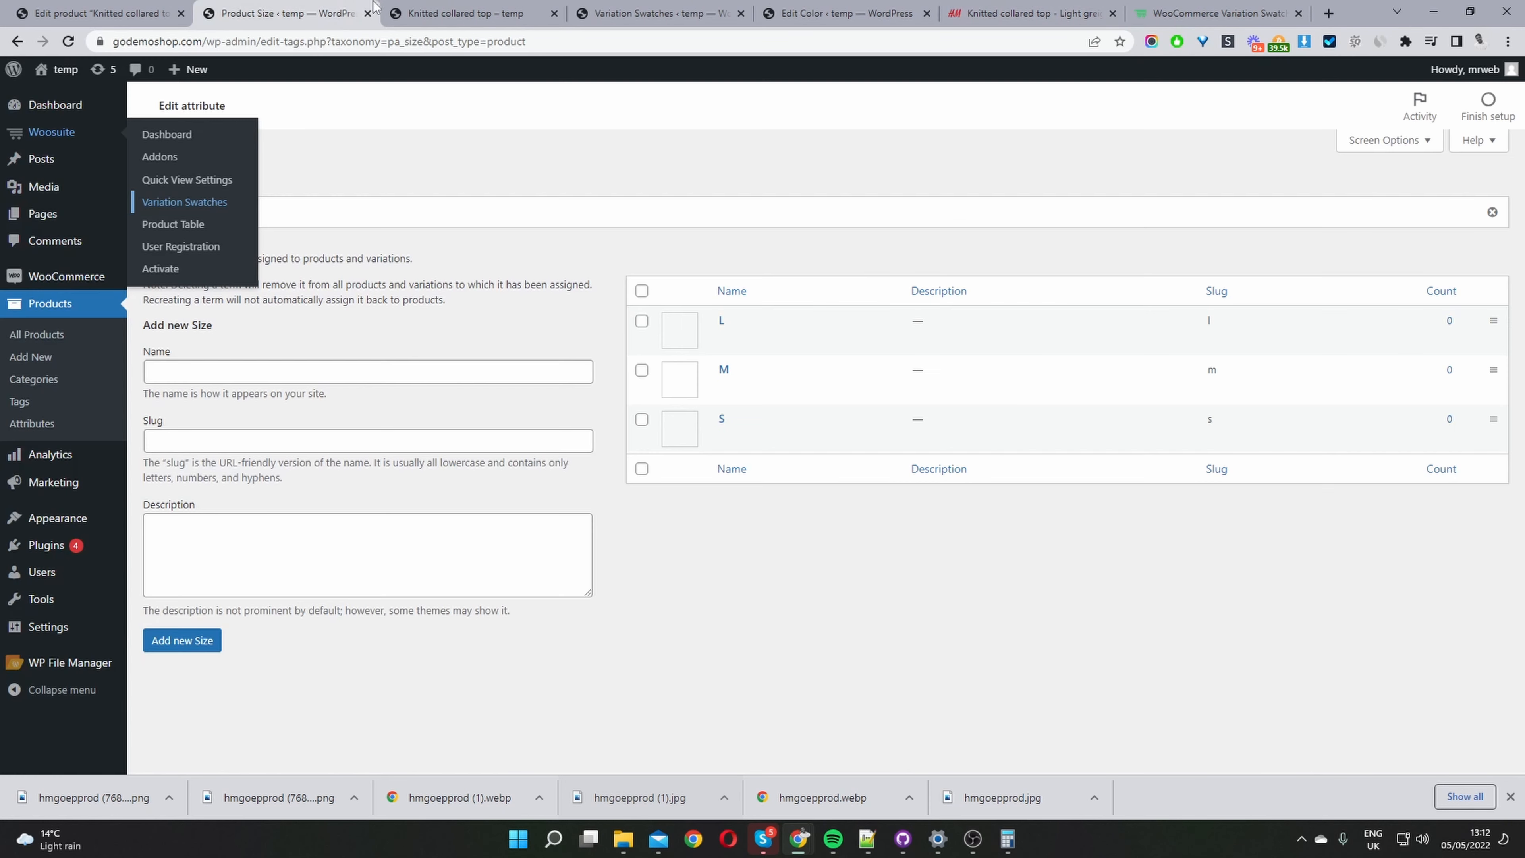
click(466, 13)
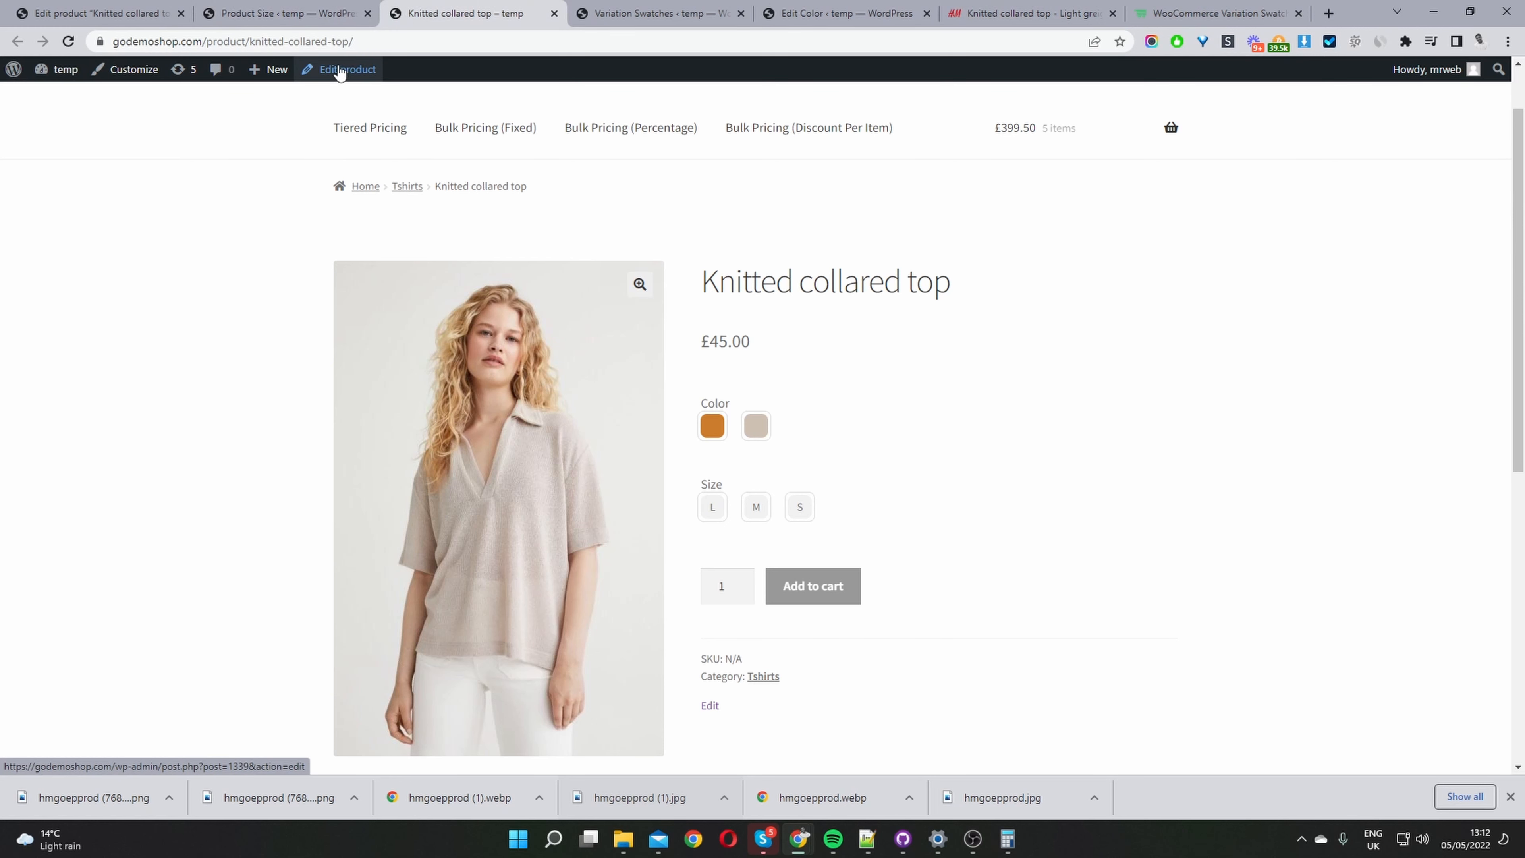
Open the Knitted collared top product for editing and show its list of variations
ctrl+click(353, 75)
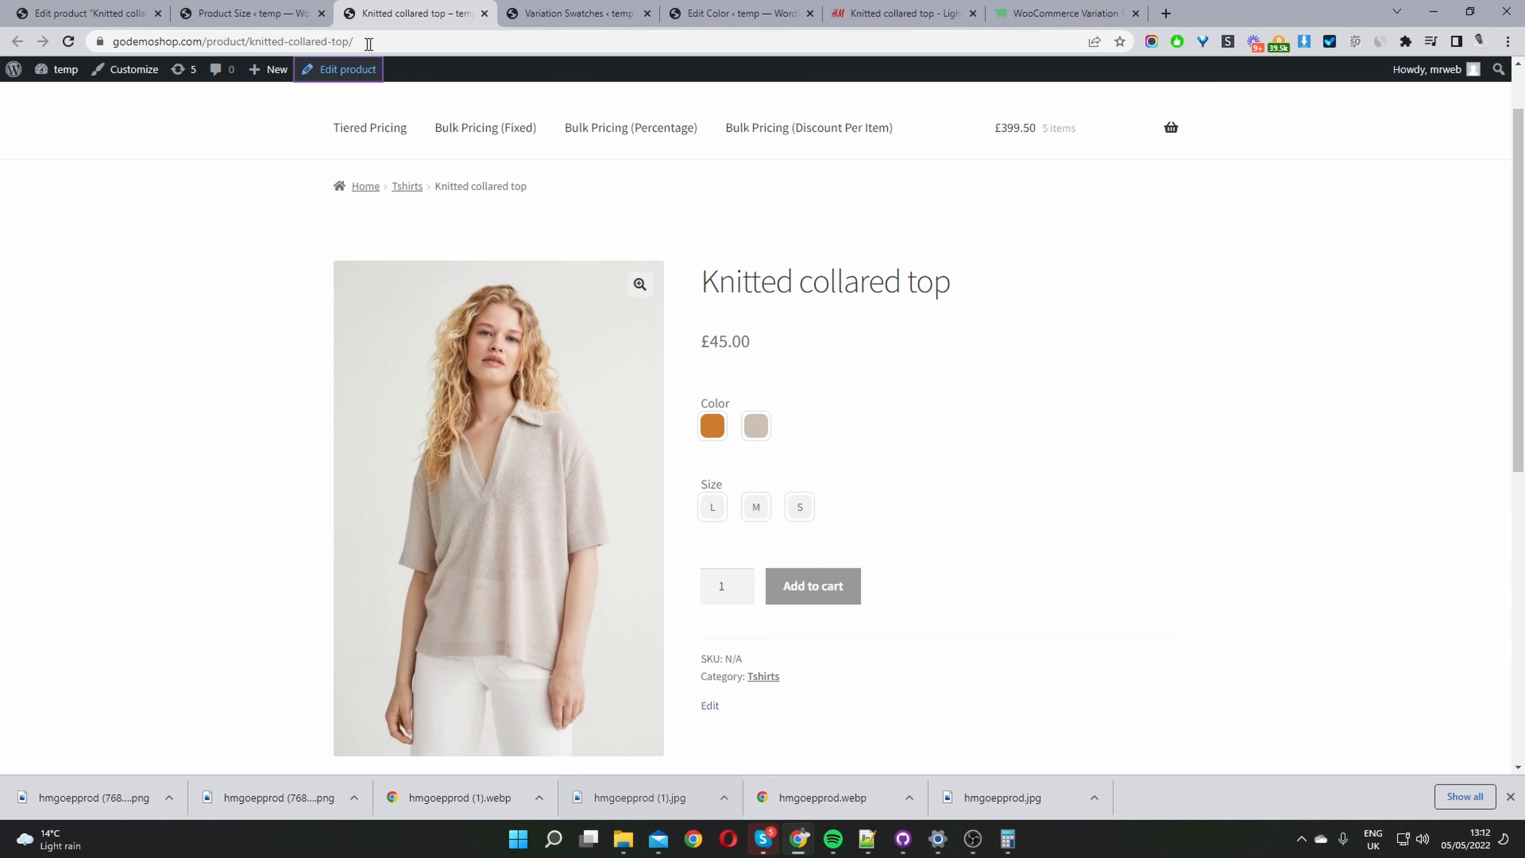
click(324, 71)
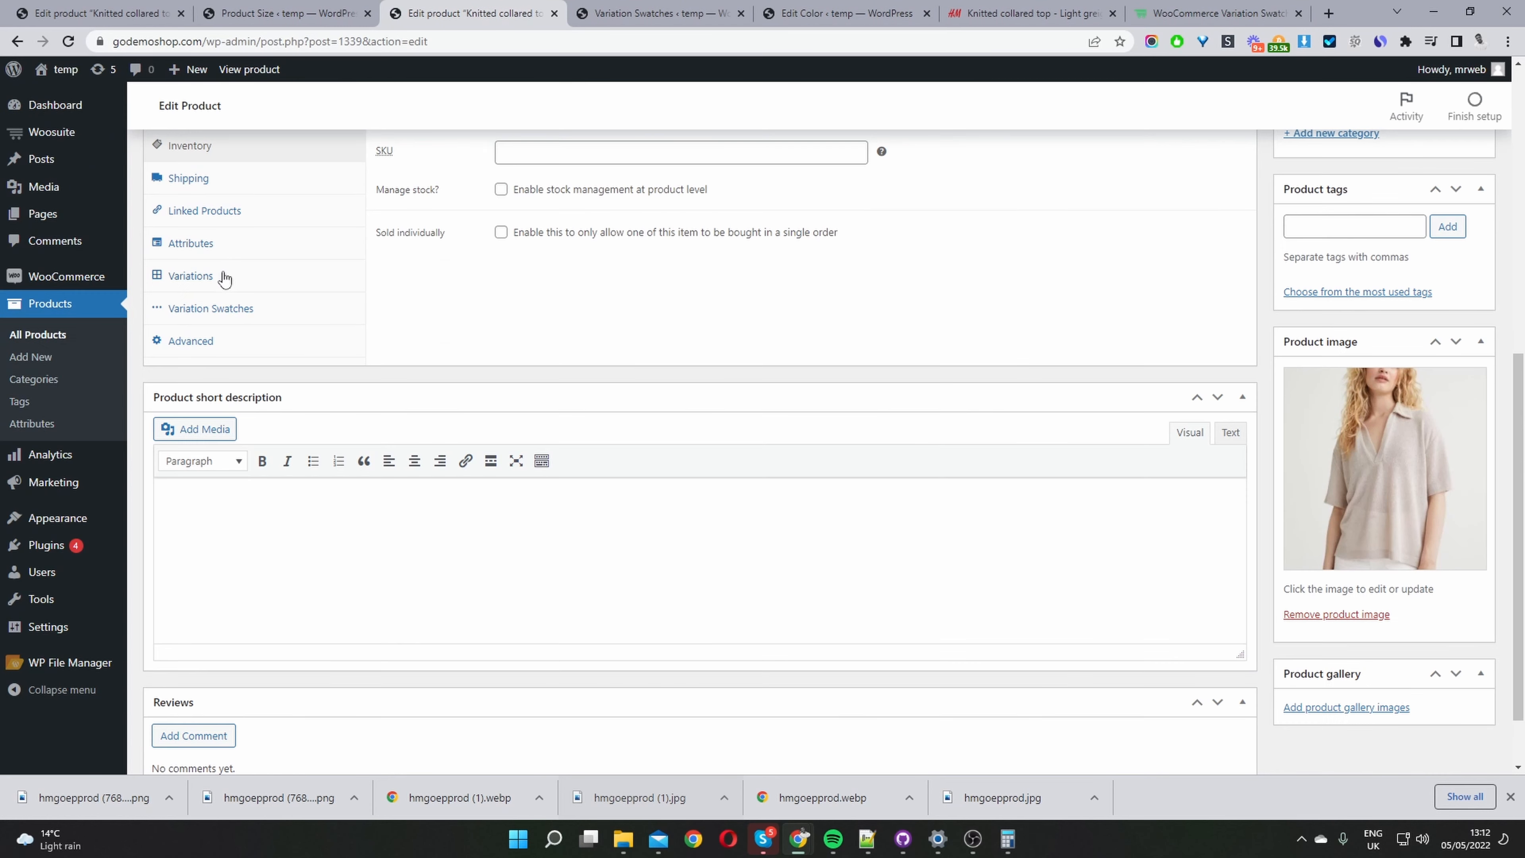
click(214, 280)
scroll(634, 350, up, 2)
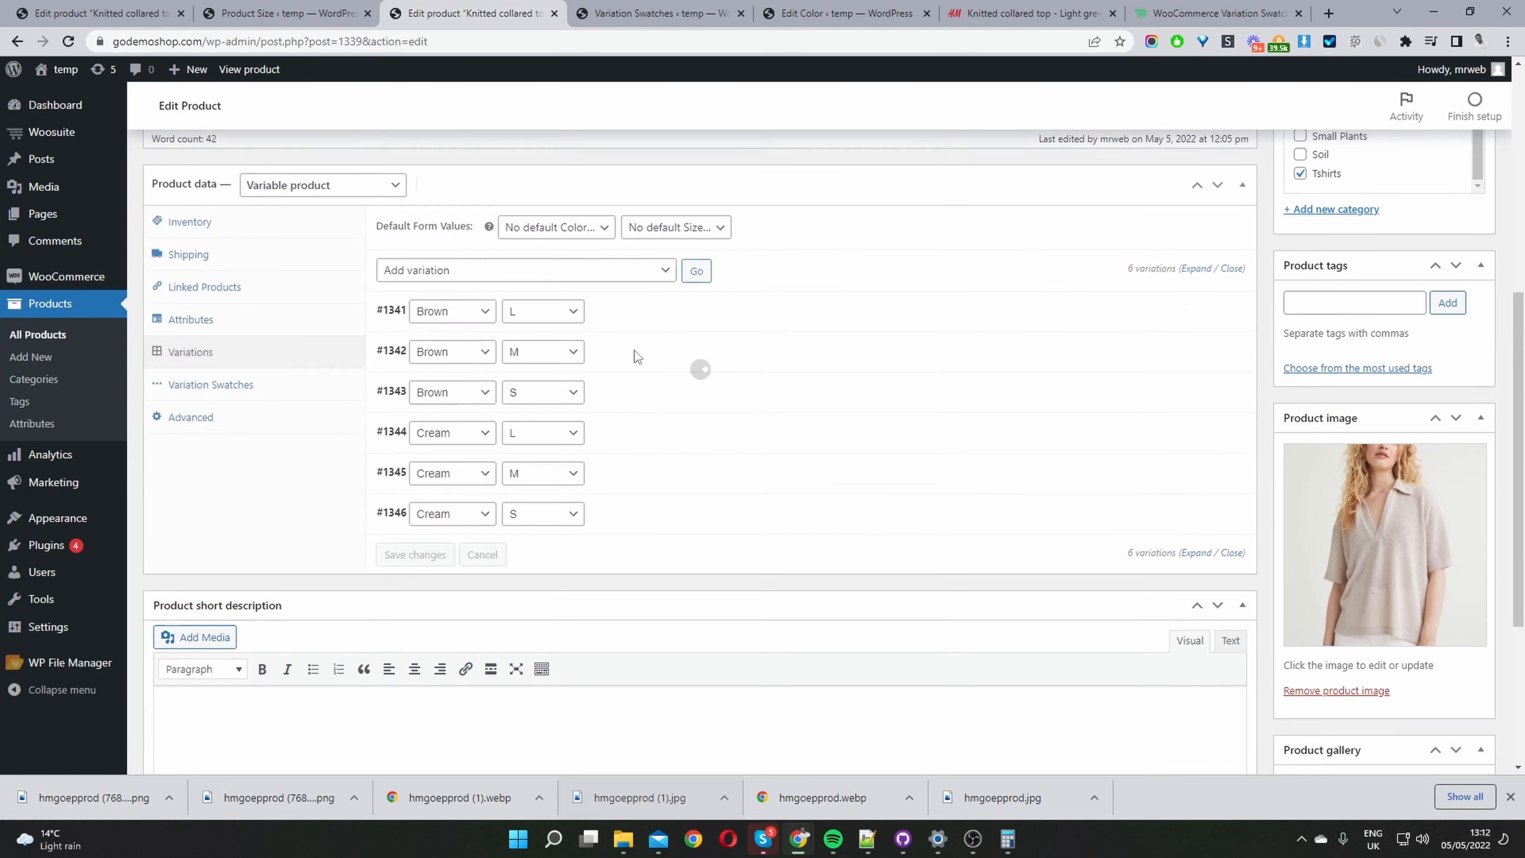
Expand the Brown L variation and set its regular price to 32
click(630, 390)
scroll(628, 388, down, 2)
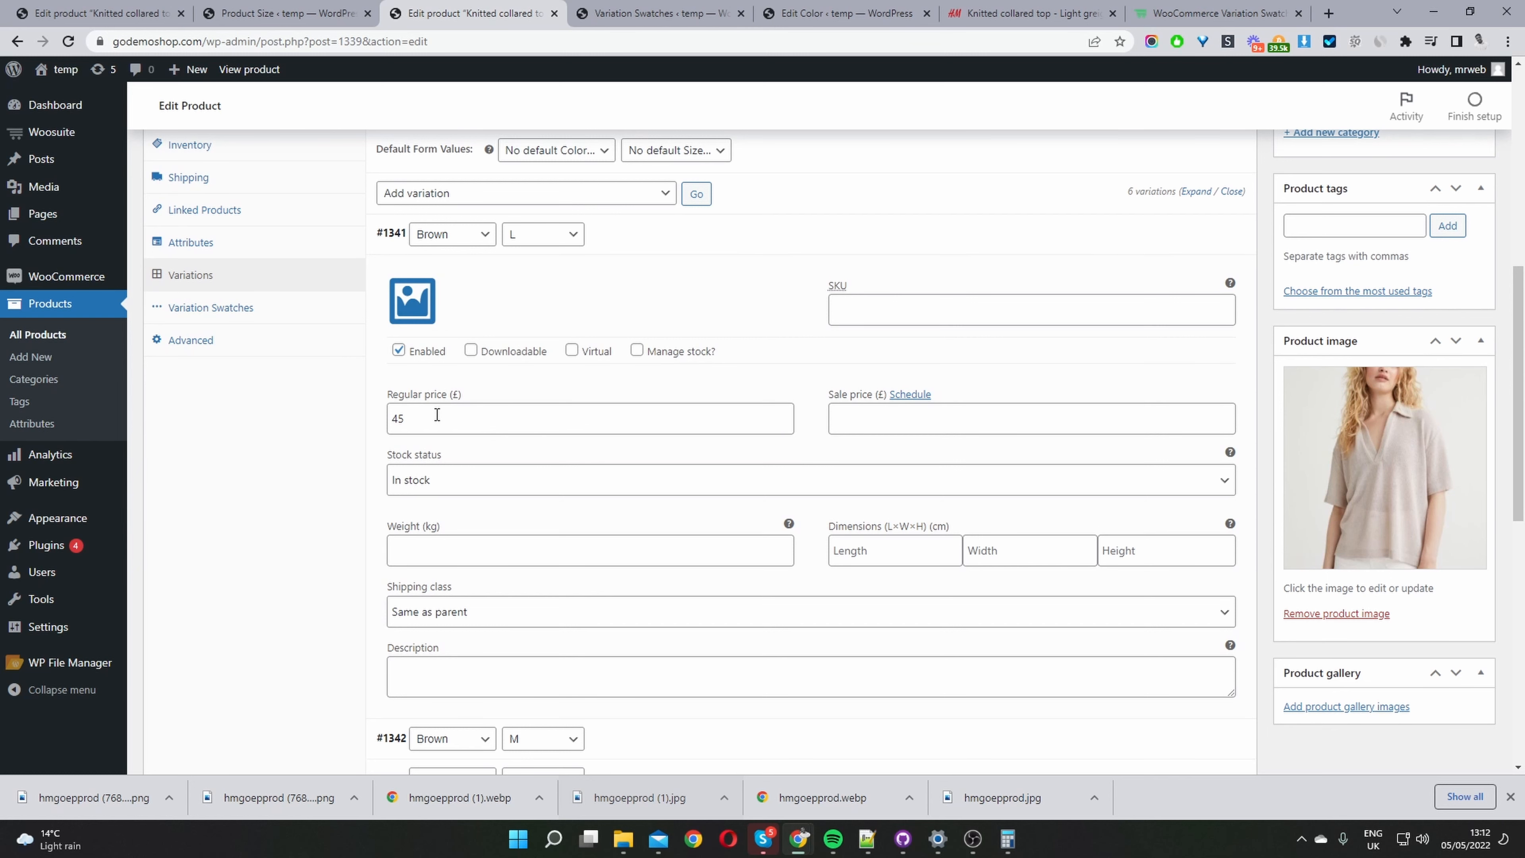
scroll(435, 421, down, 3)
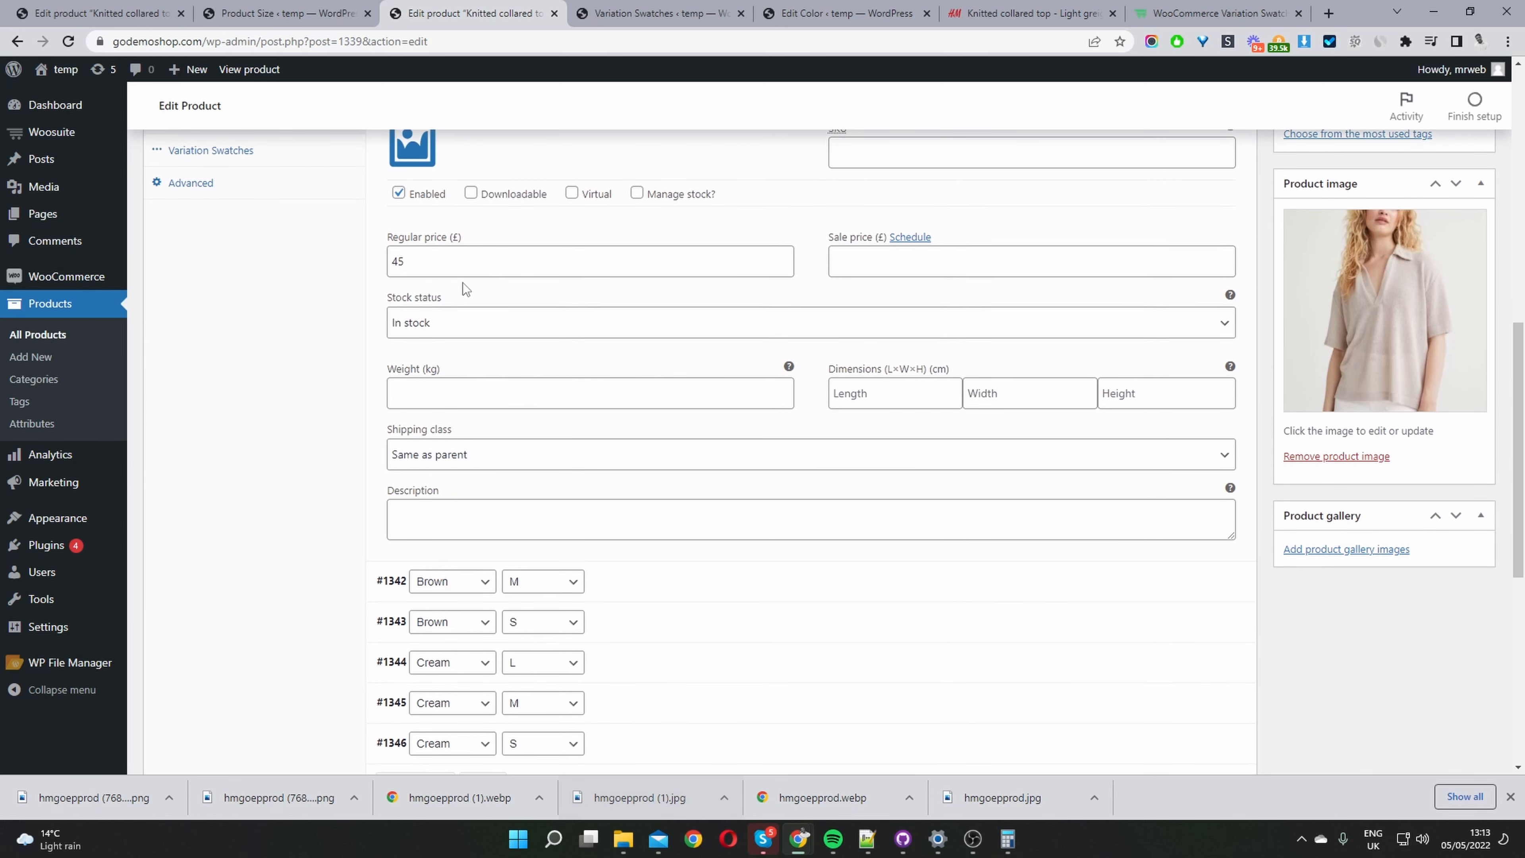
drag(437, 253, 359, 249)
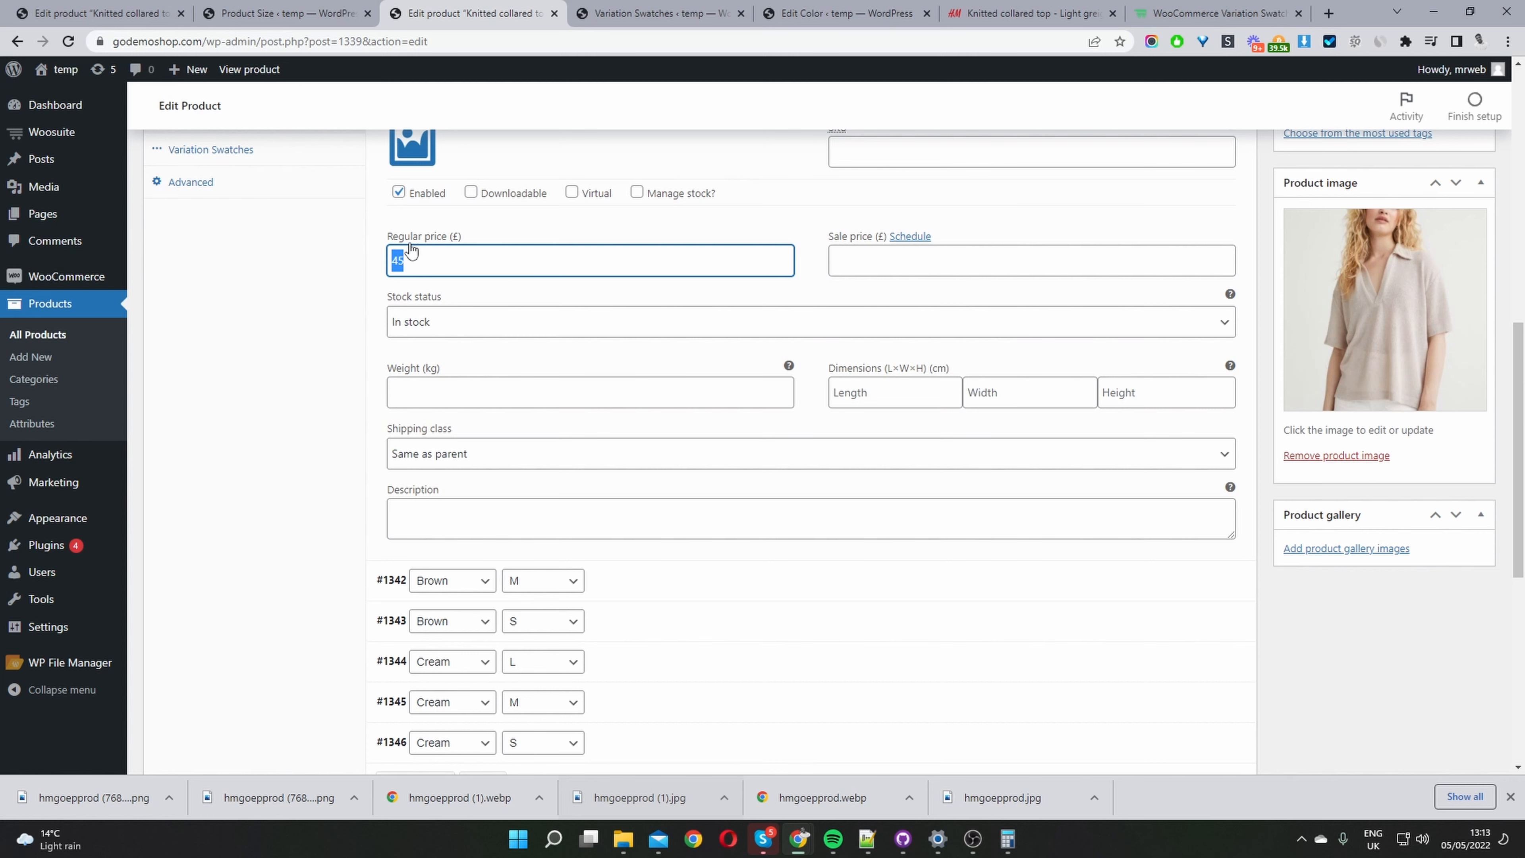
text(32)
Set the black collared top picture from the media library as the Brown L variation's image
scroll(447, 270, up, 2)
click(427, 306)
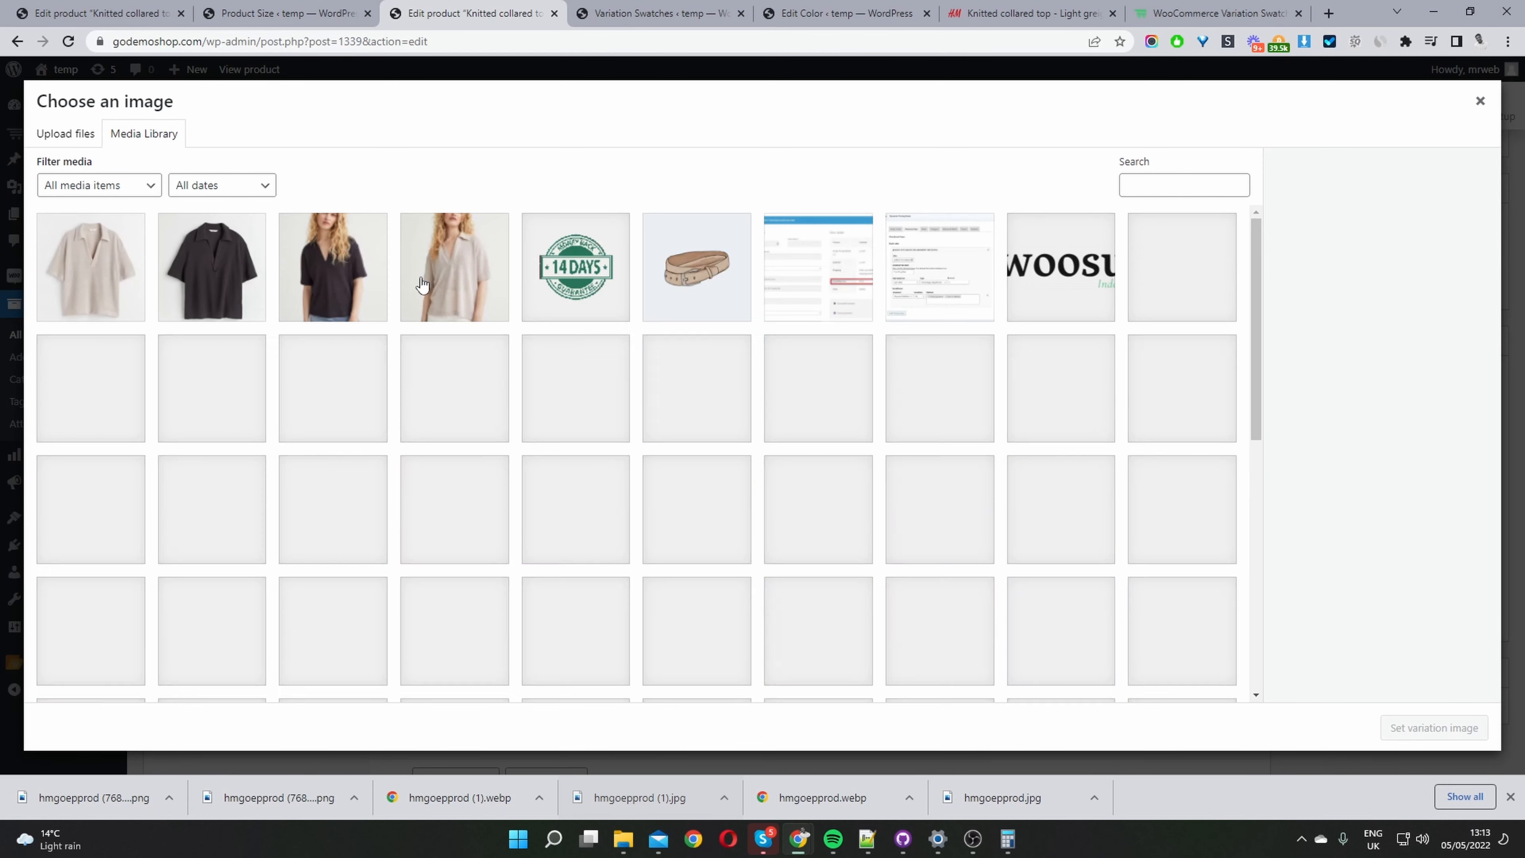
click(241, 273)
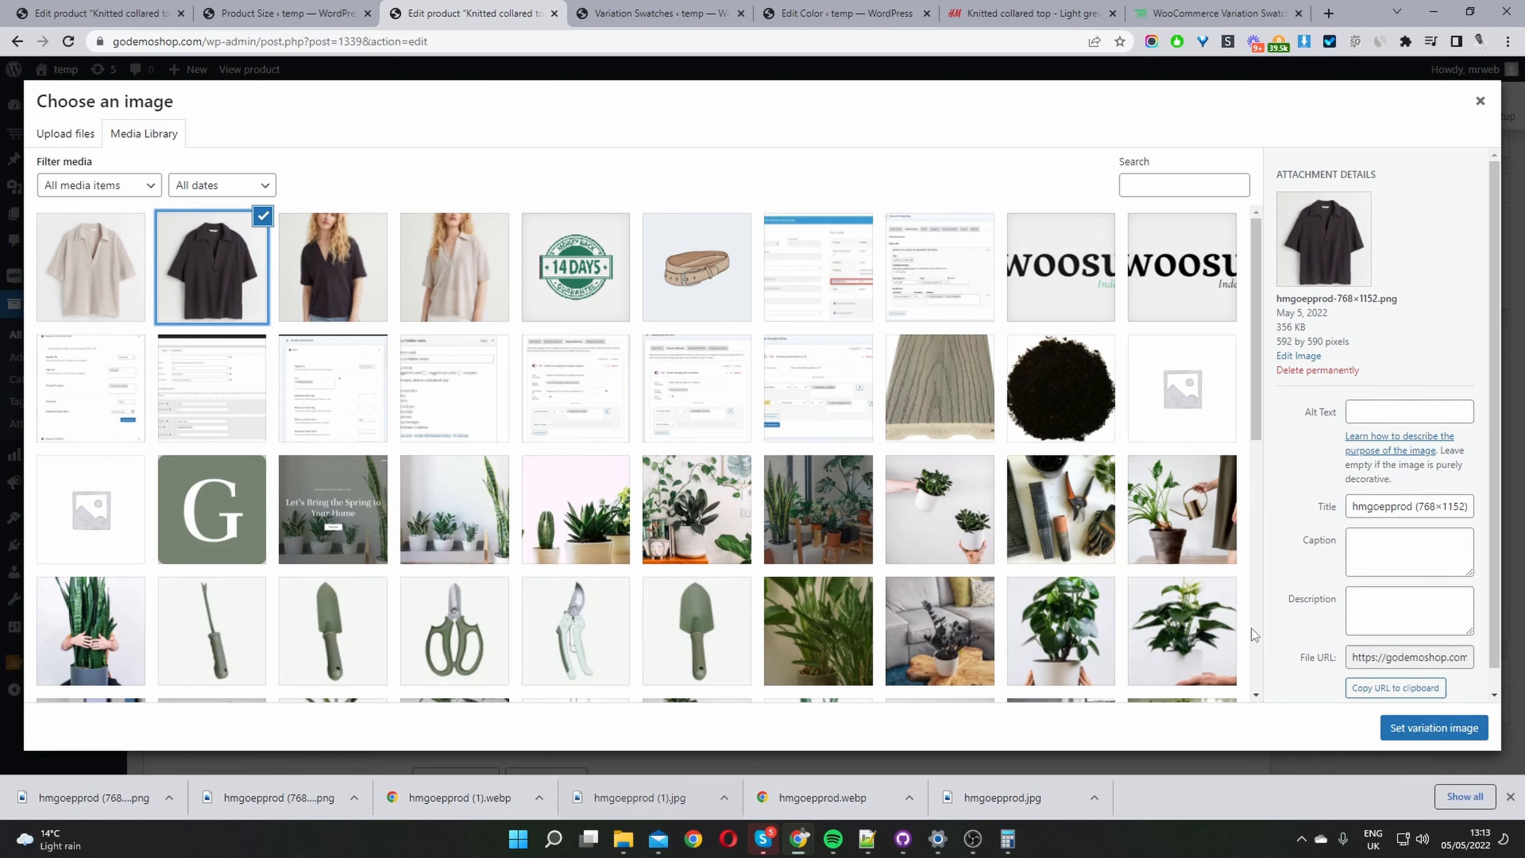
click(1441, 727)
Expand the Brown M variation and set the black collared top picture as its image
scroll(895, 473, down, 5)
scroll(899, 478, down, 1)
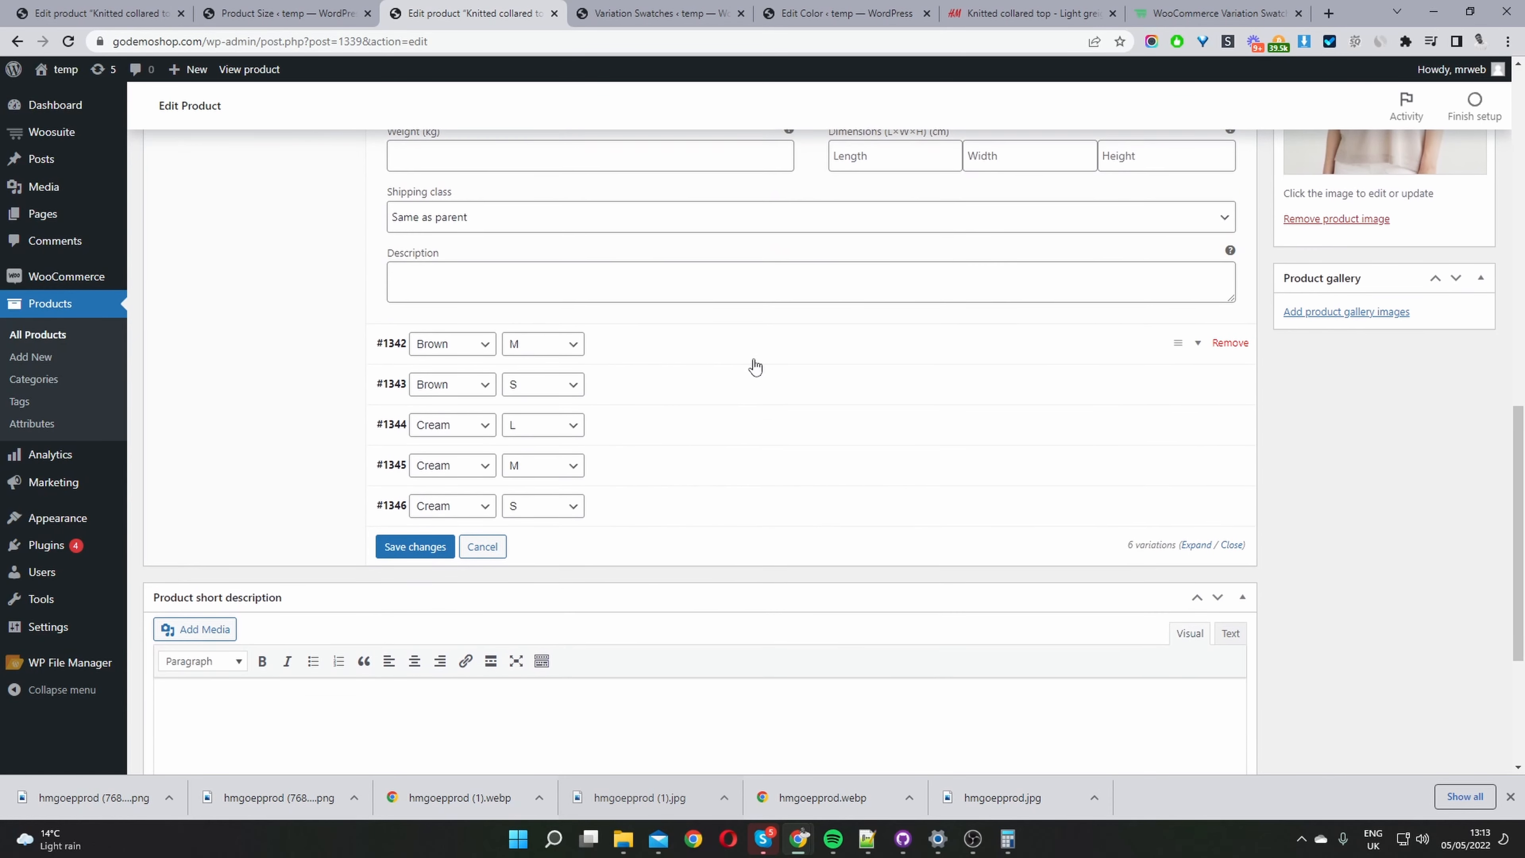
click(736, 332)
click(394, 414)
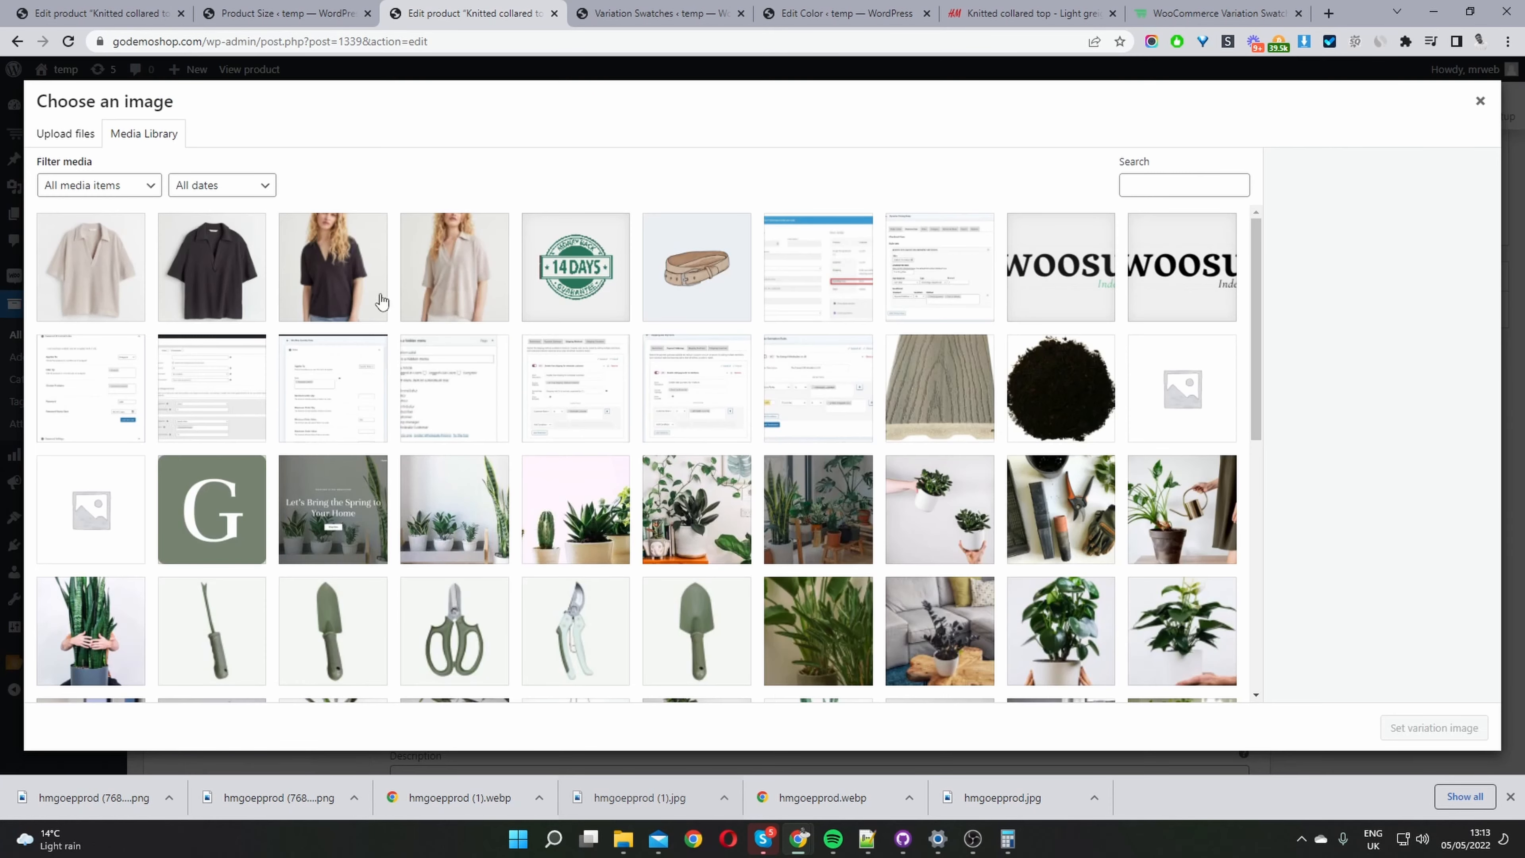
click(235, 247)
click(1468, 721)
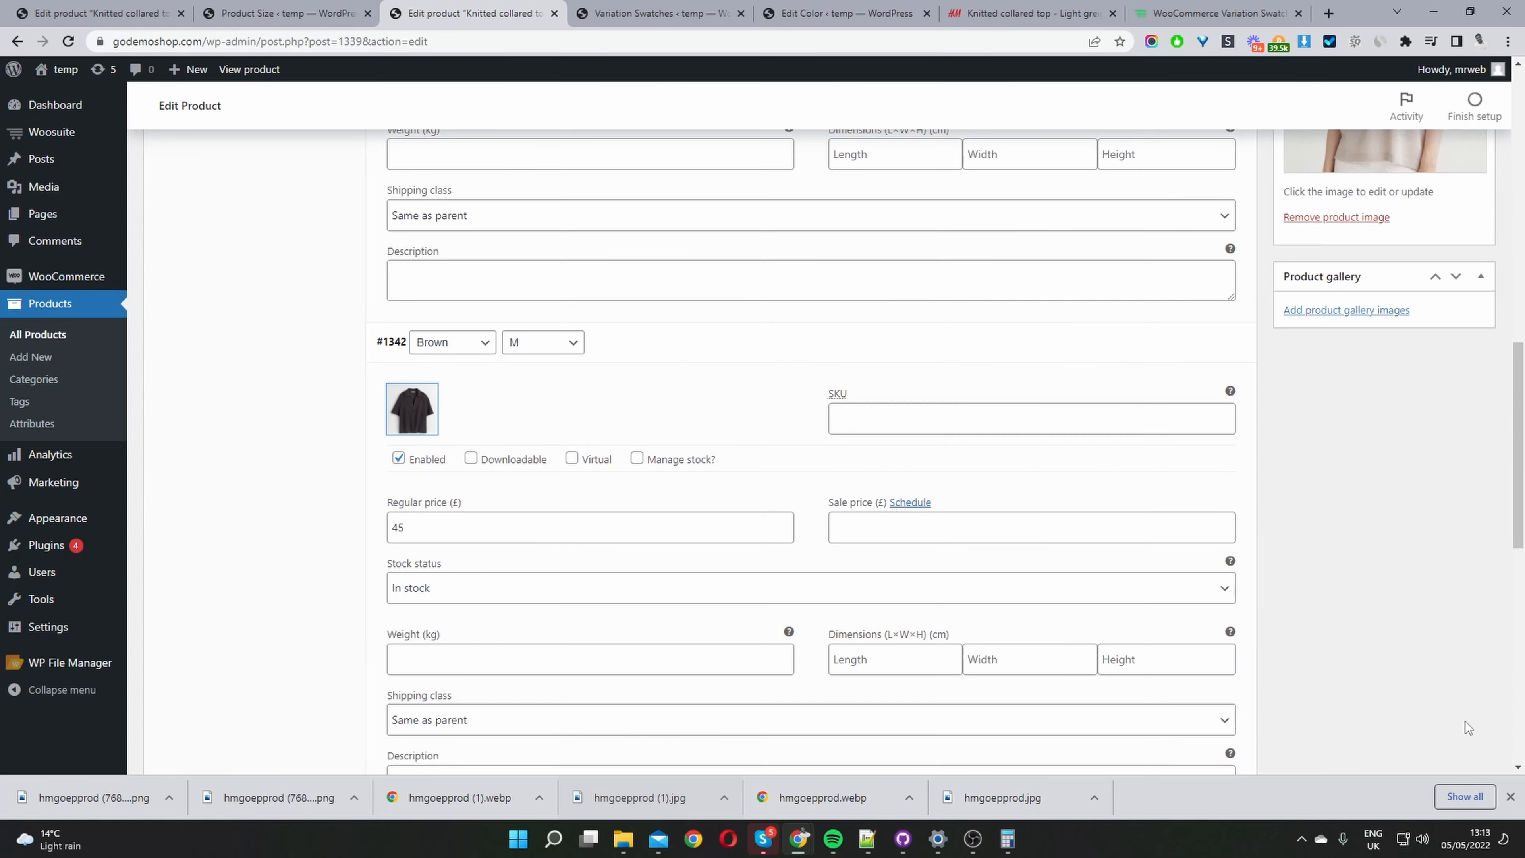
Review the images and prices of all variations down to Cream S and update the product
scroll(770, 531, down, 6)
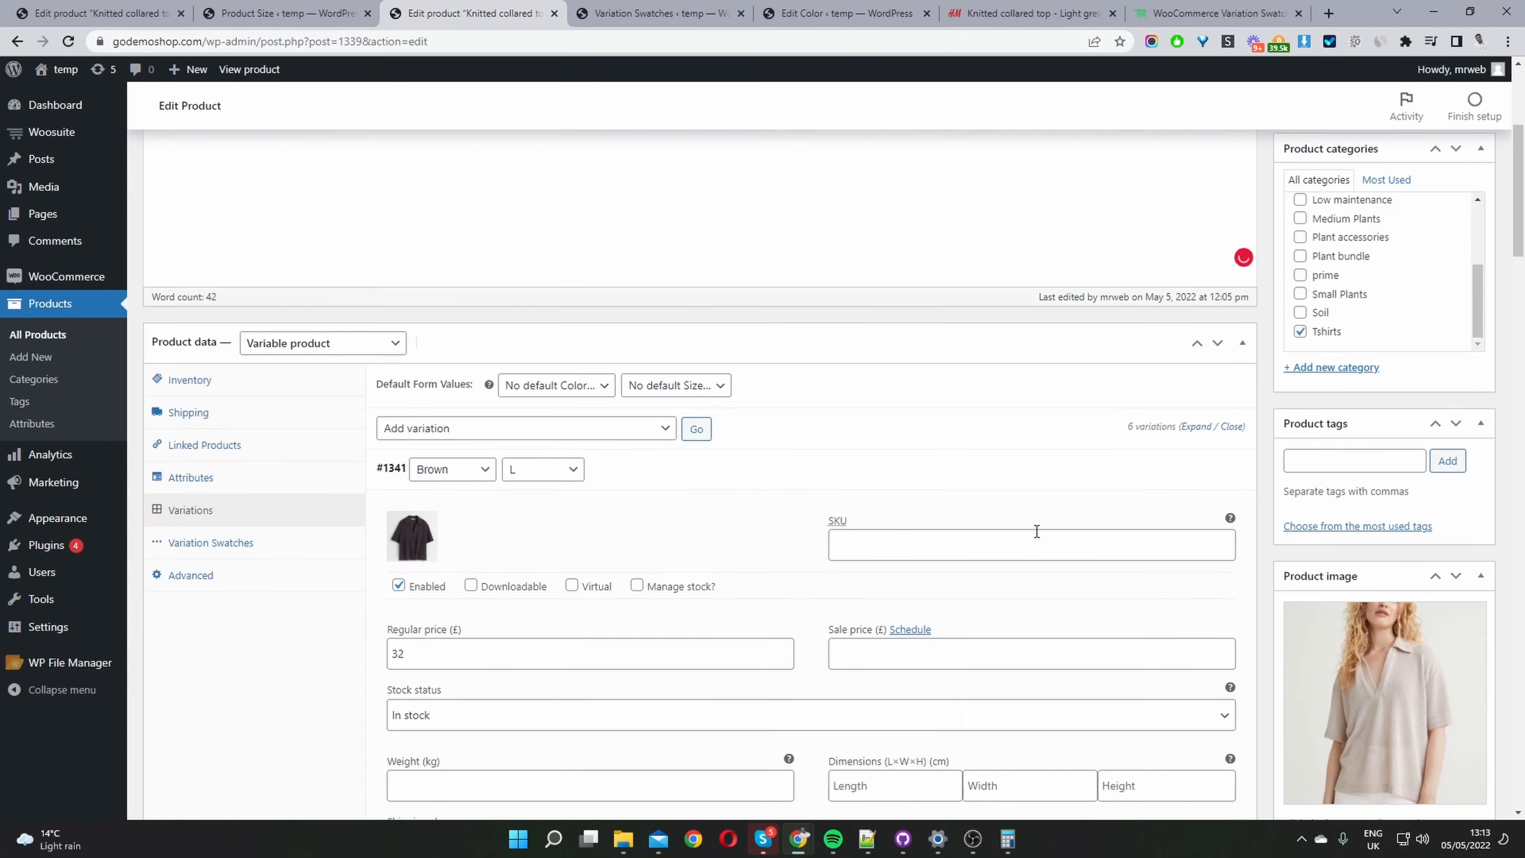
scroll(586, 425, down, 6)
scroll(559, 410, down, 8)
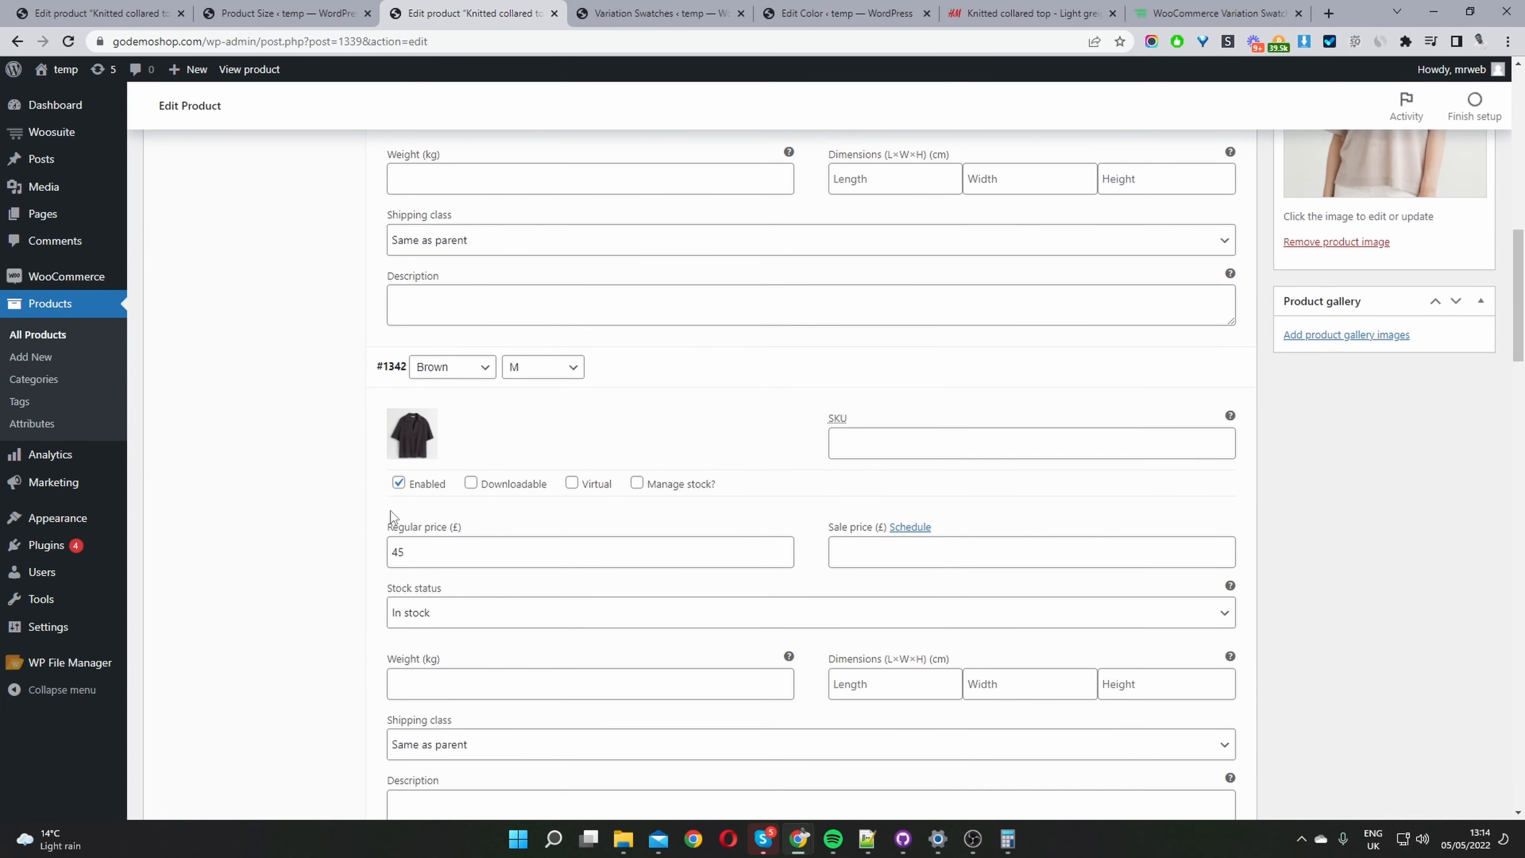
scroll(479, 452, down, 20)
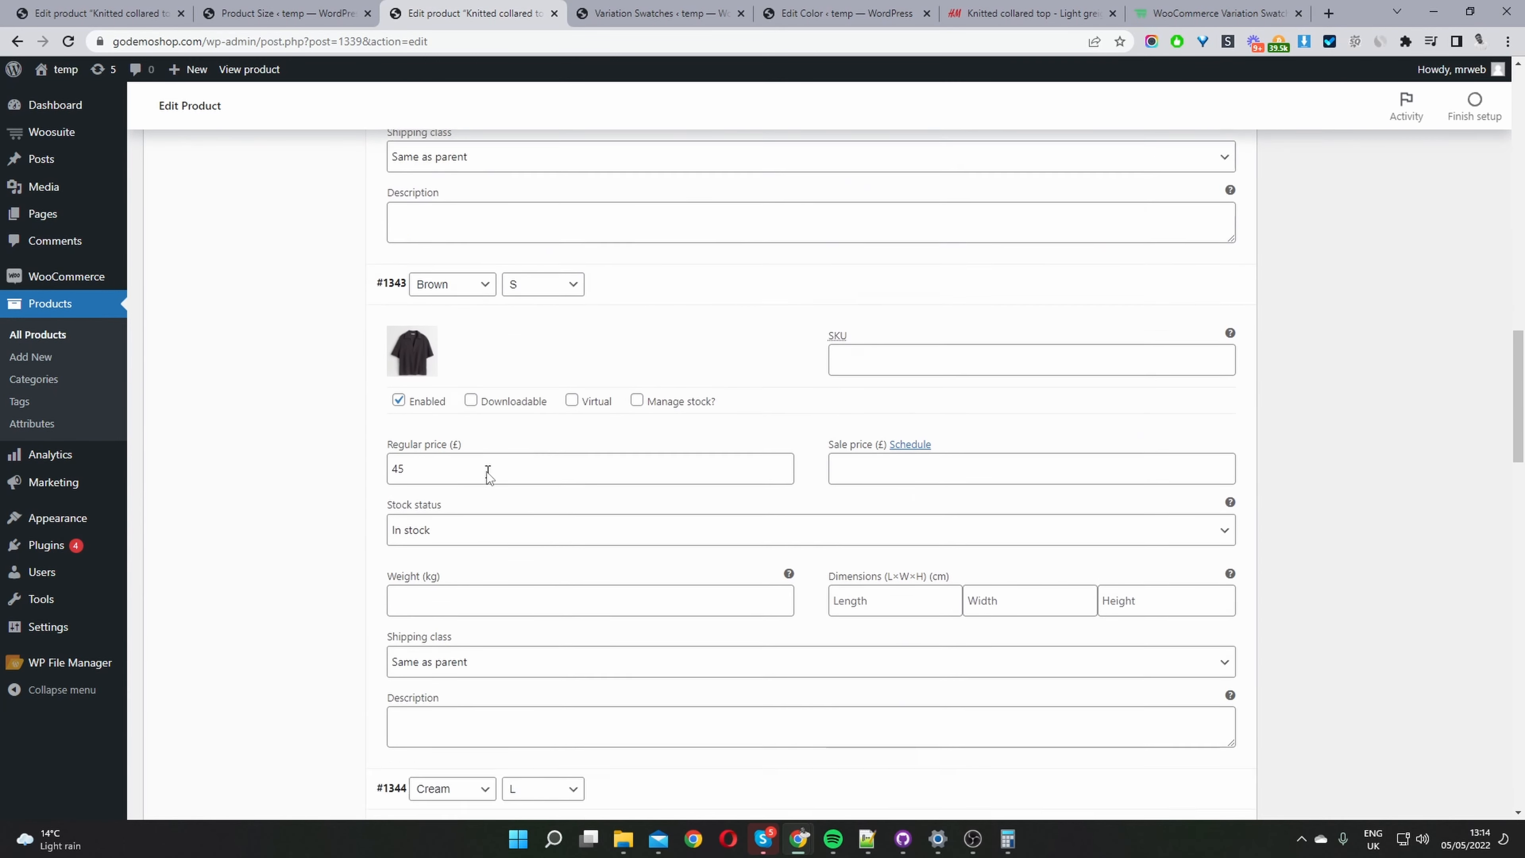
scroll(489, 467, down, 12)
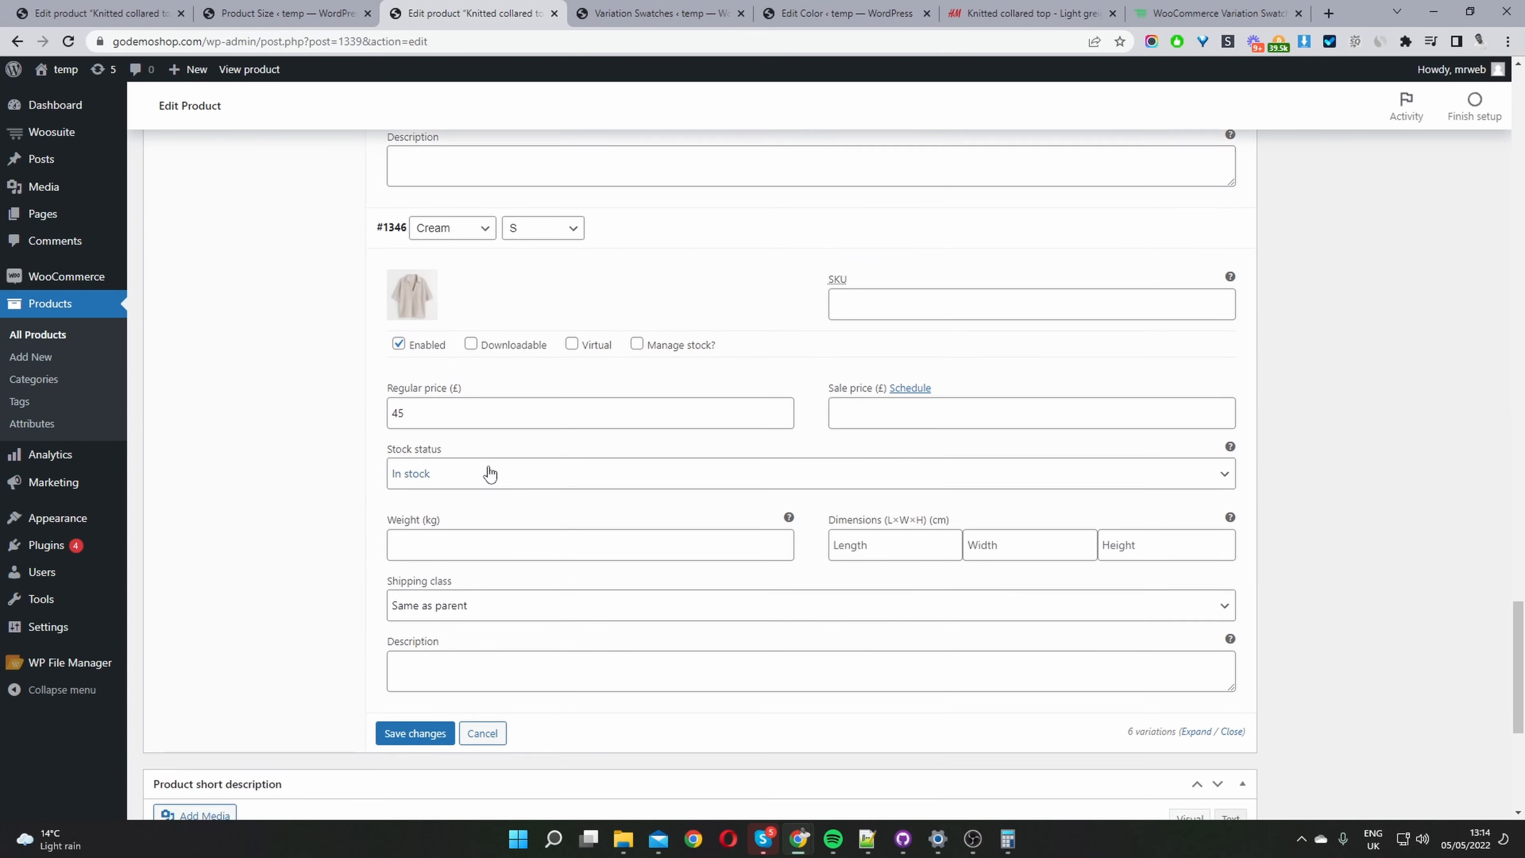
click(414, 312)
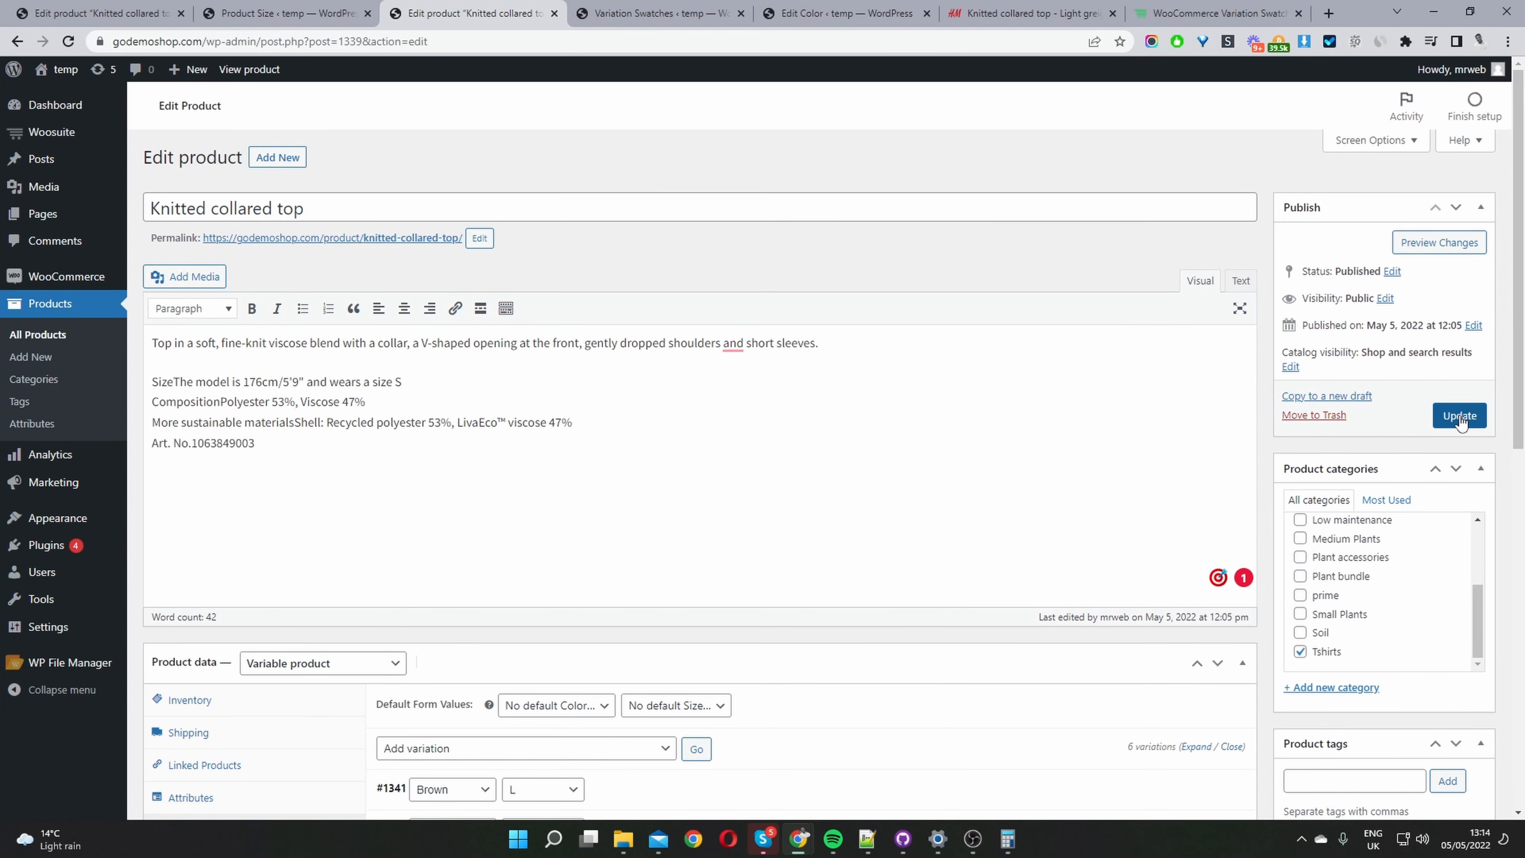
click(1460, 416)
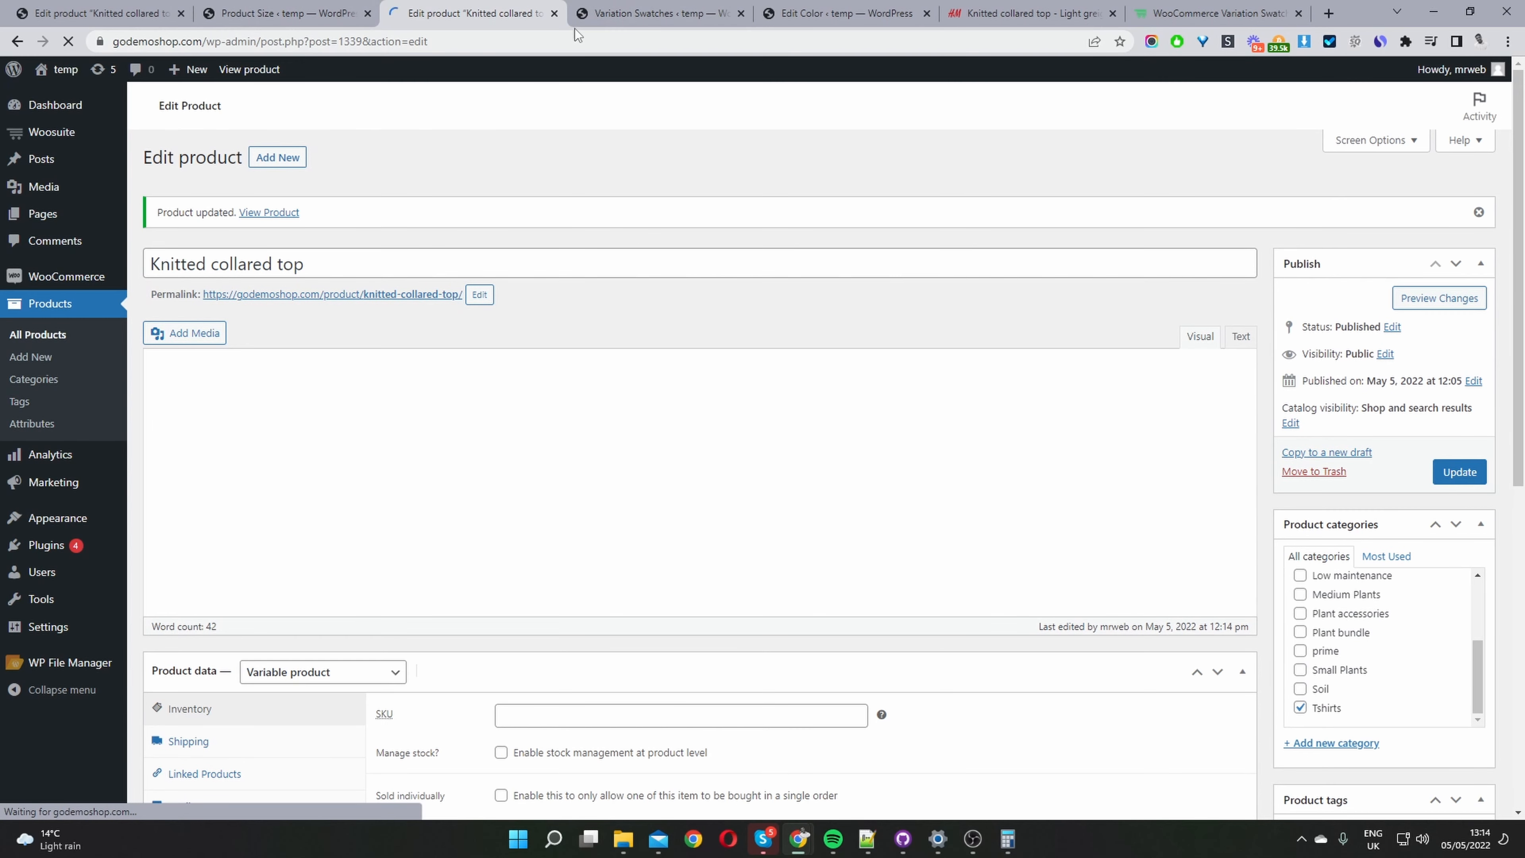
In the Variation Swatches settings, disable Color Swatches and enable Auto Convert Dropdowns To Image for the Color attribute
click(677, 15)
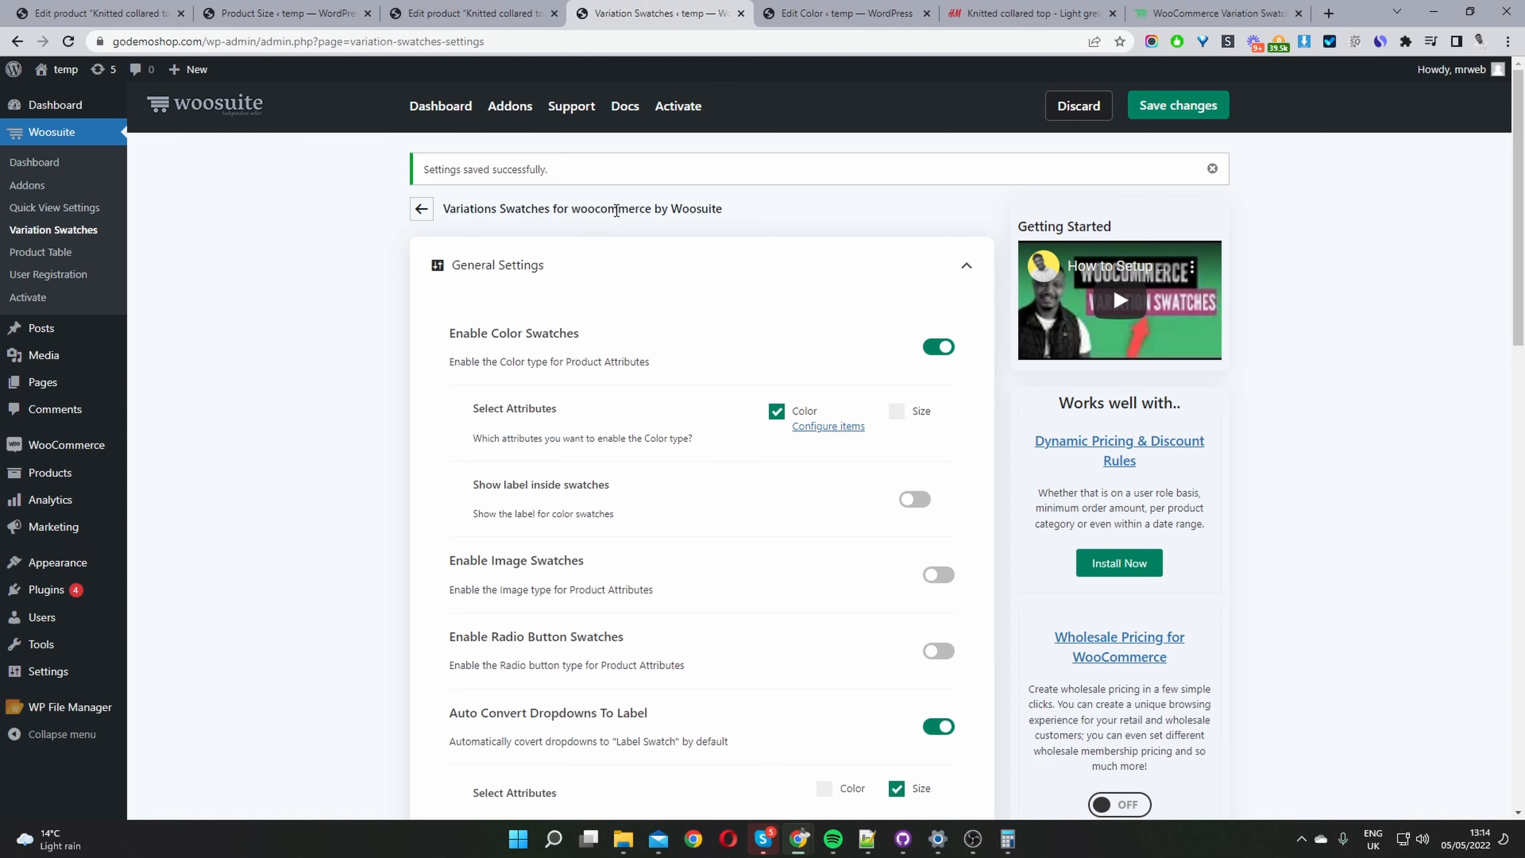
scroll(601, 198, down, 3)
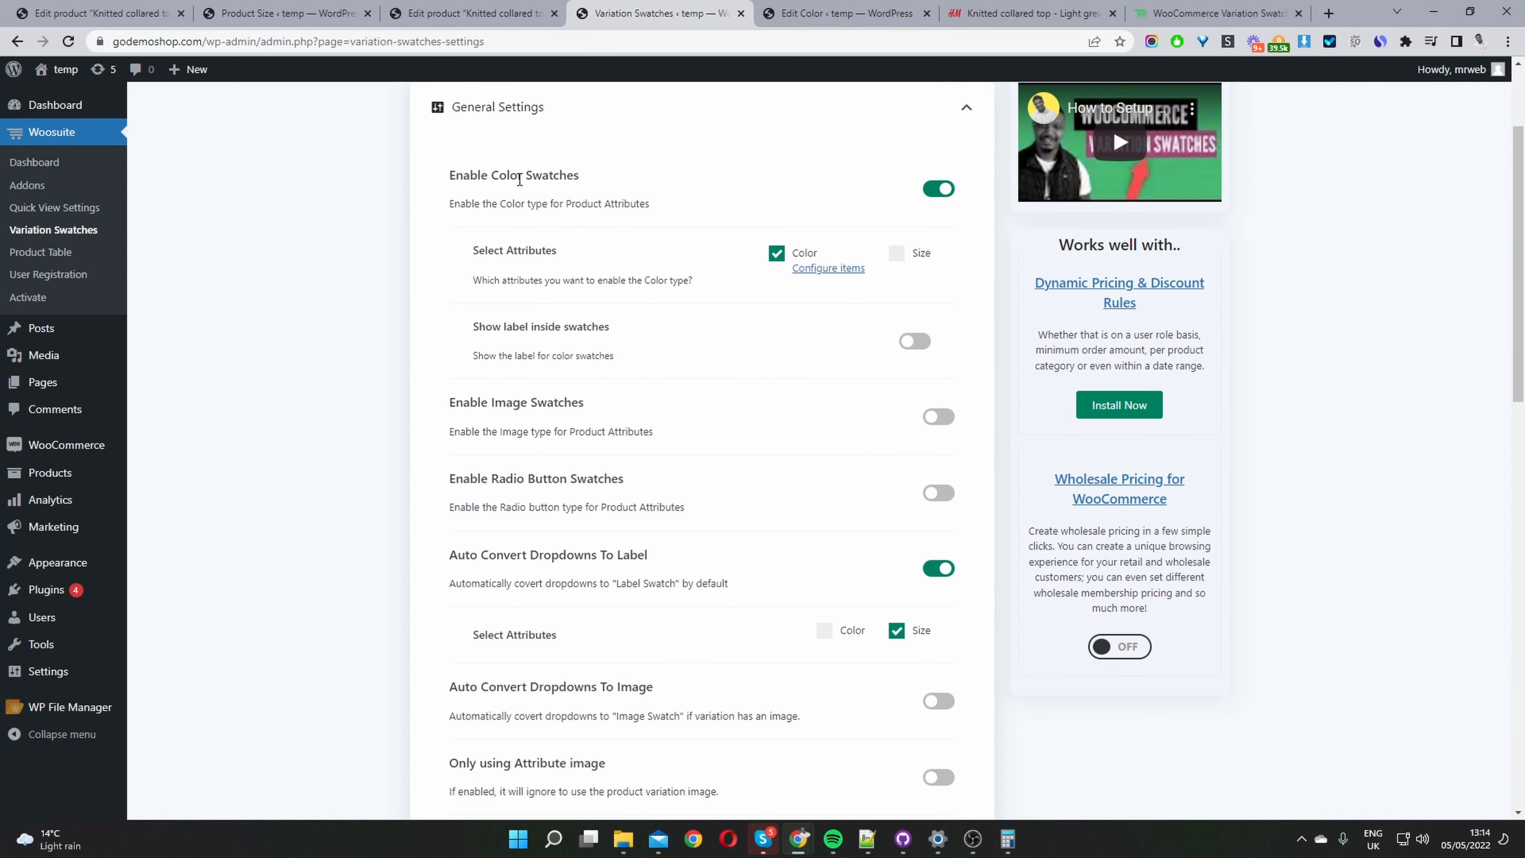
click(937, 189)
scroll(714, 255, down, 1)
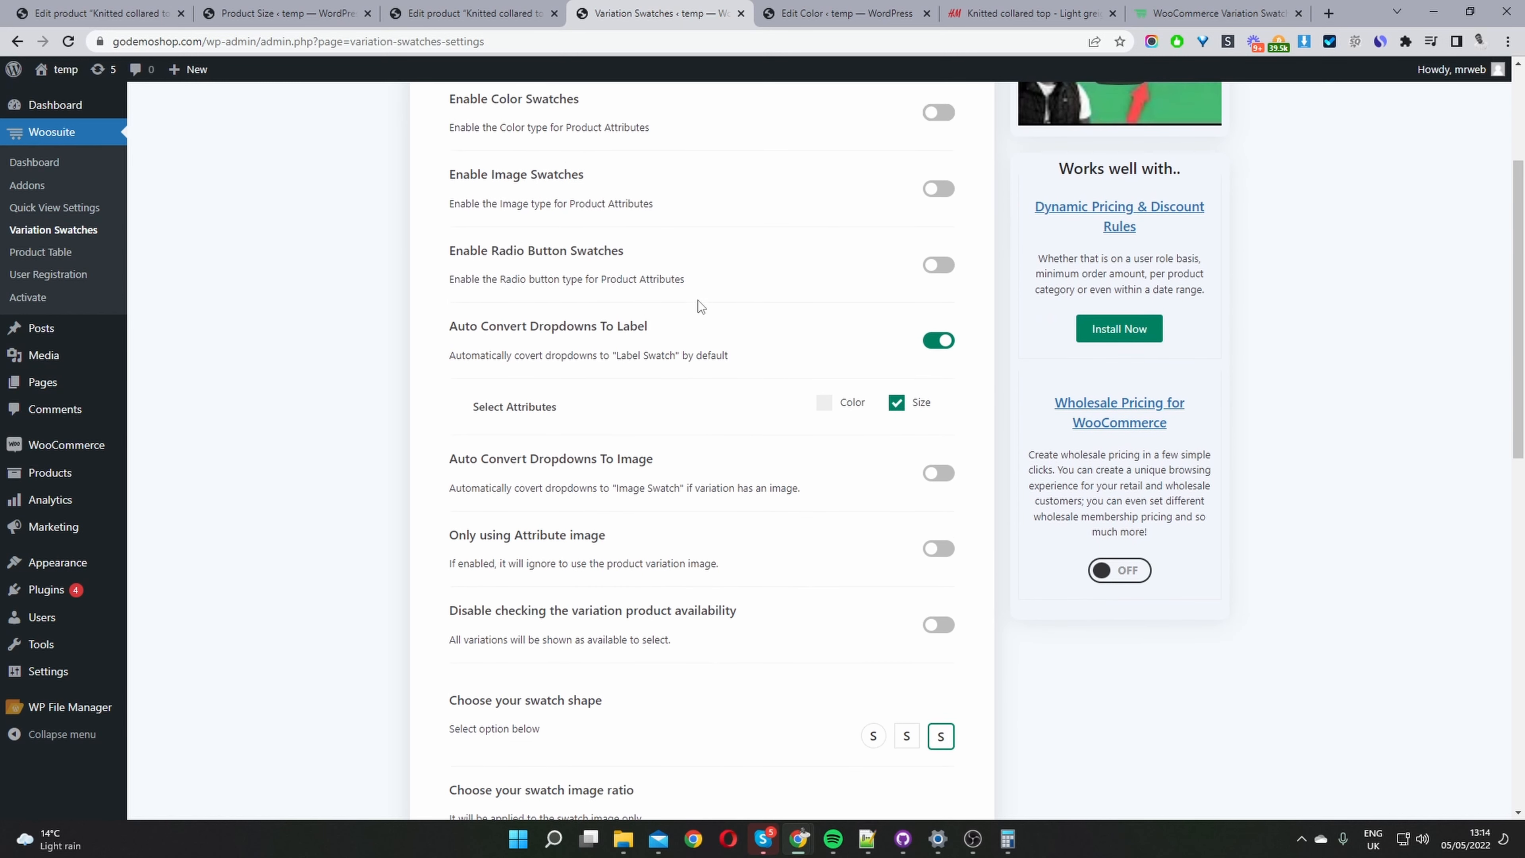
drag(452, 451, 583, 472)
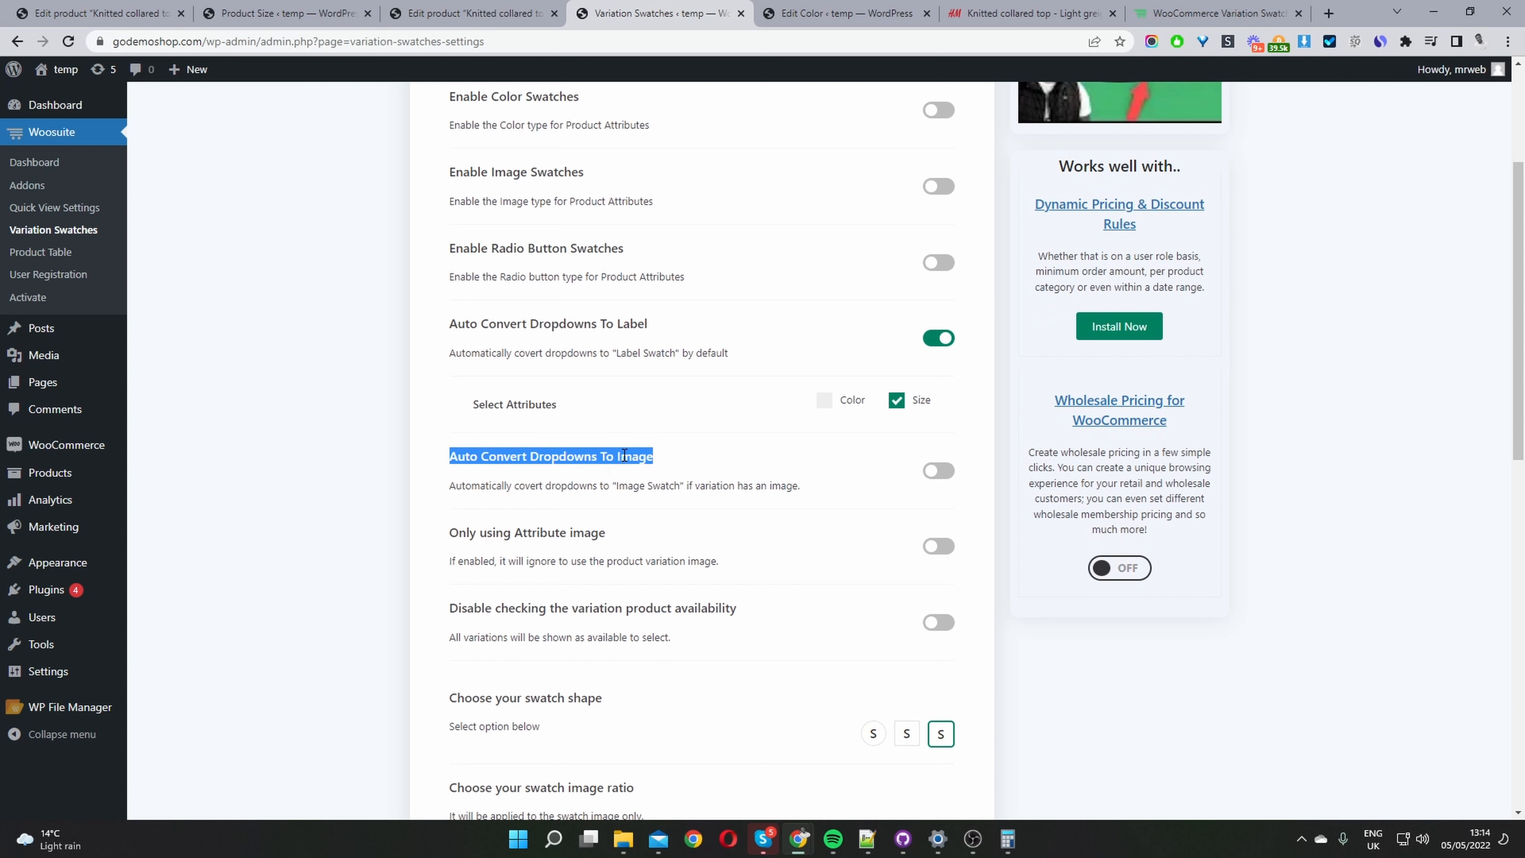
click(934, 471)
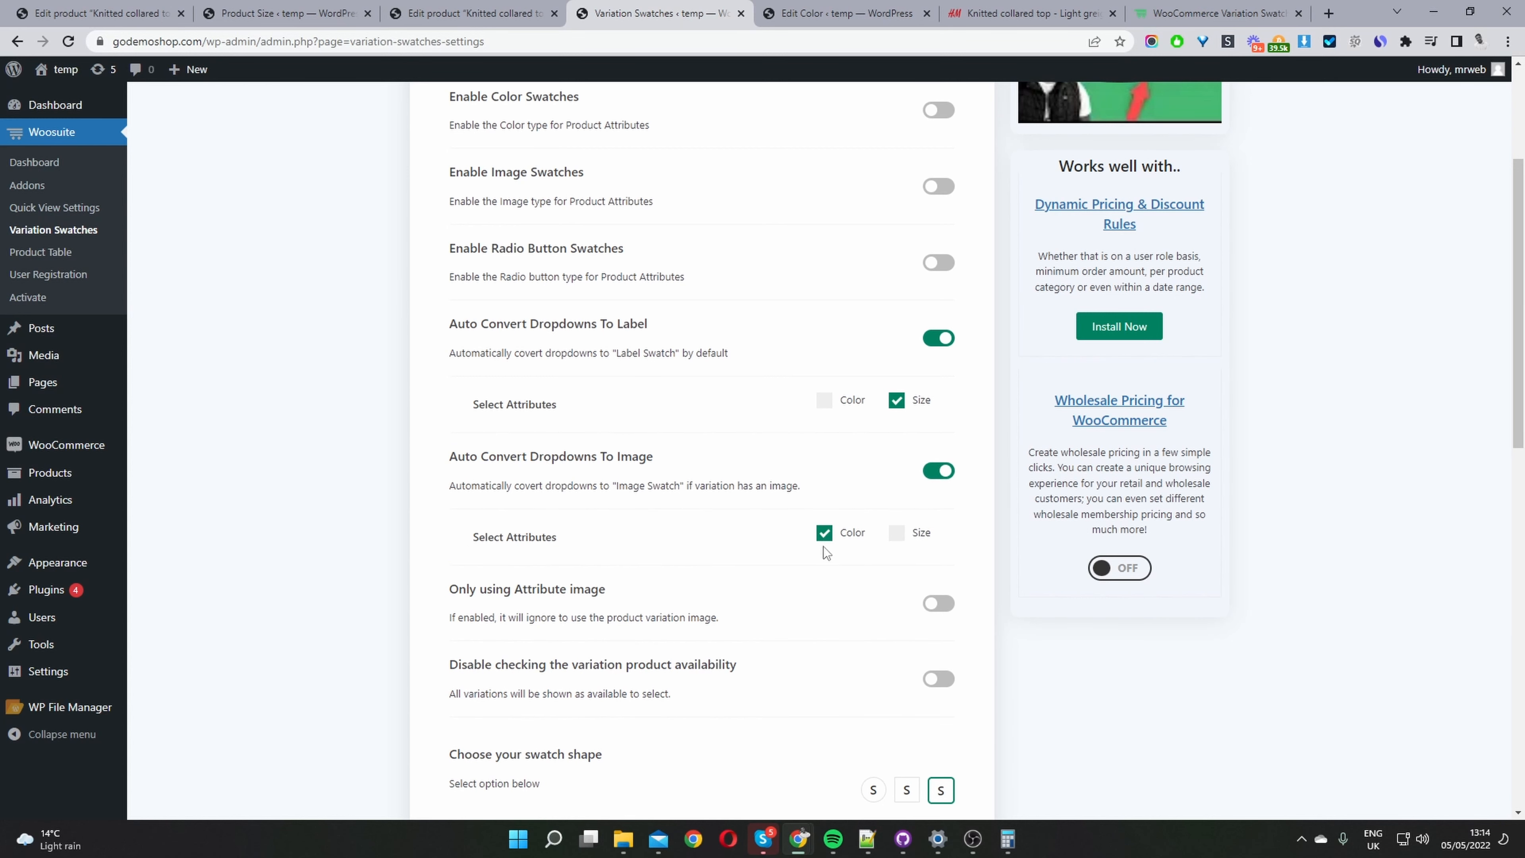
Save the Variation Swatches settings and view the product on the store page to check its Color image swatches
scroll(827, 550, up, 4)
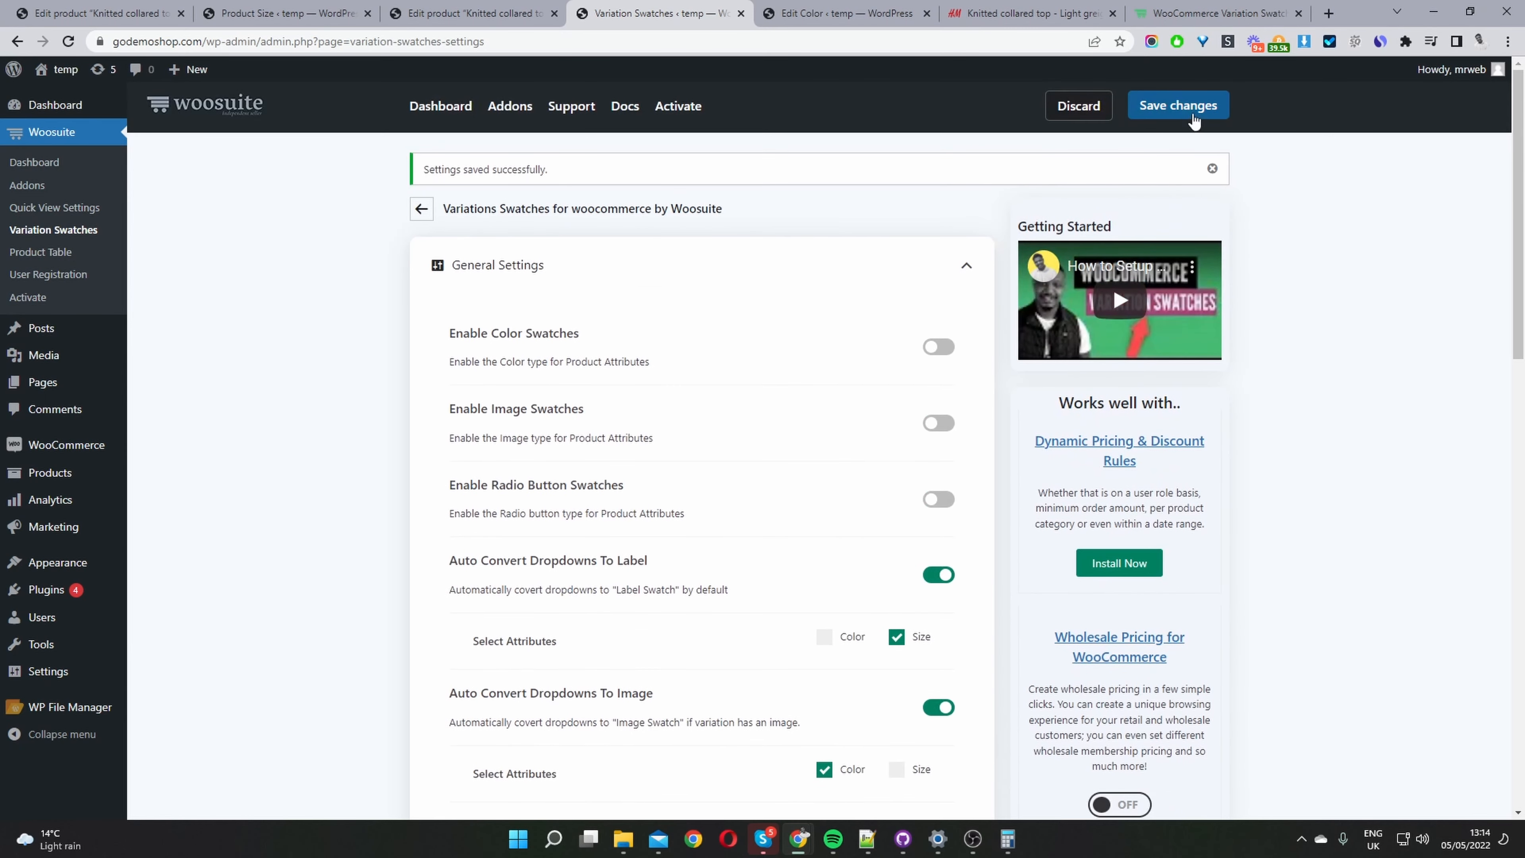
click(1178, 105)
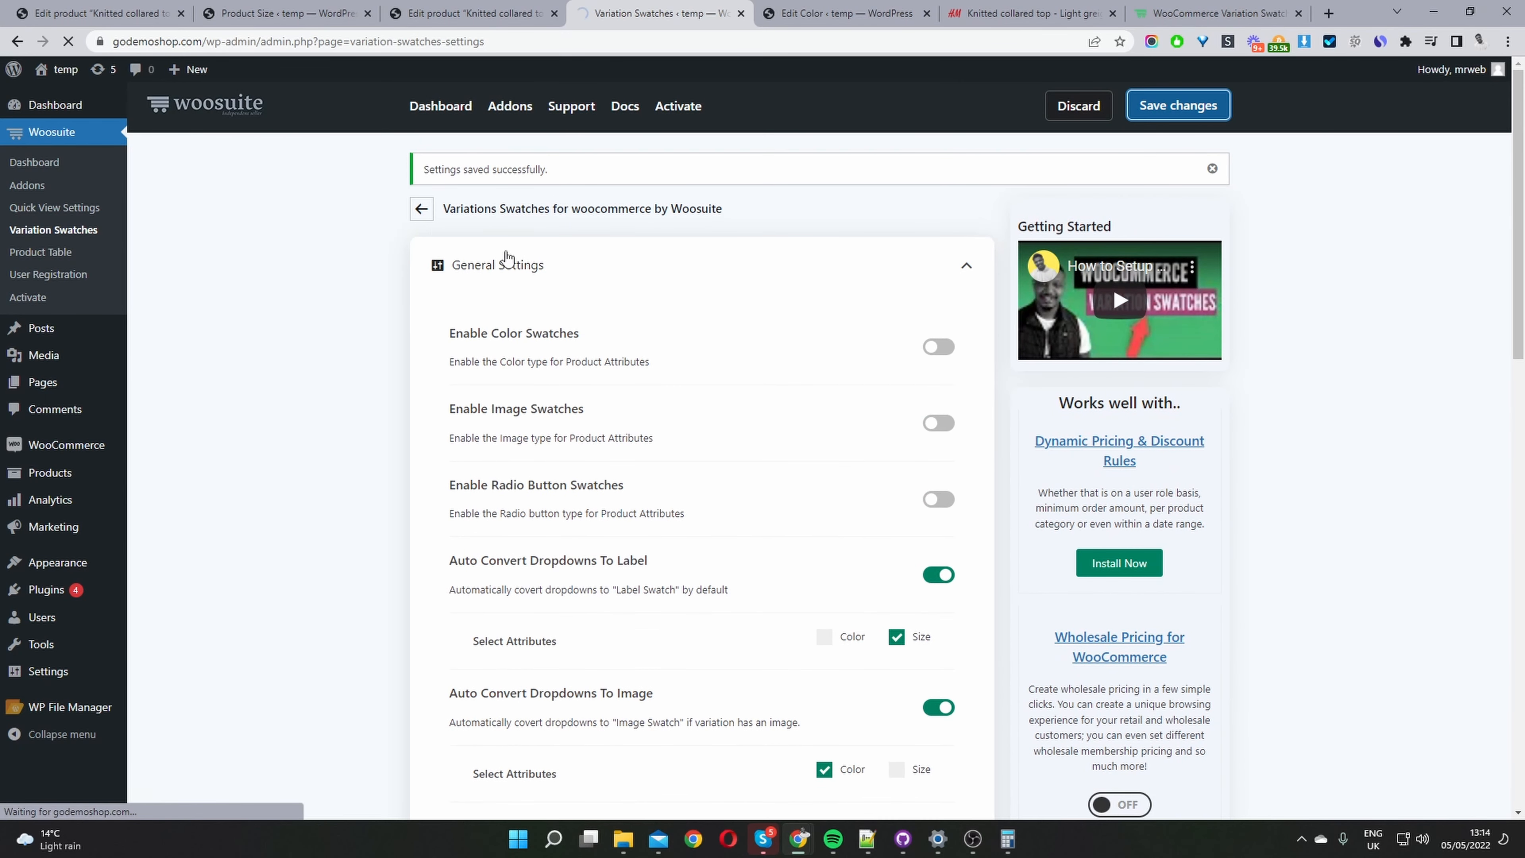
click(471, 13)
click(248, 69)
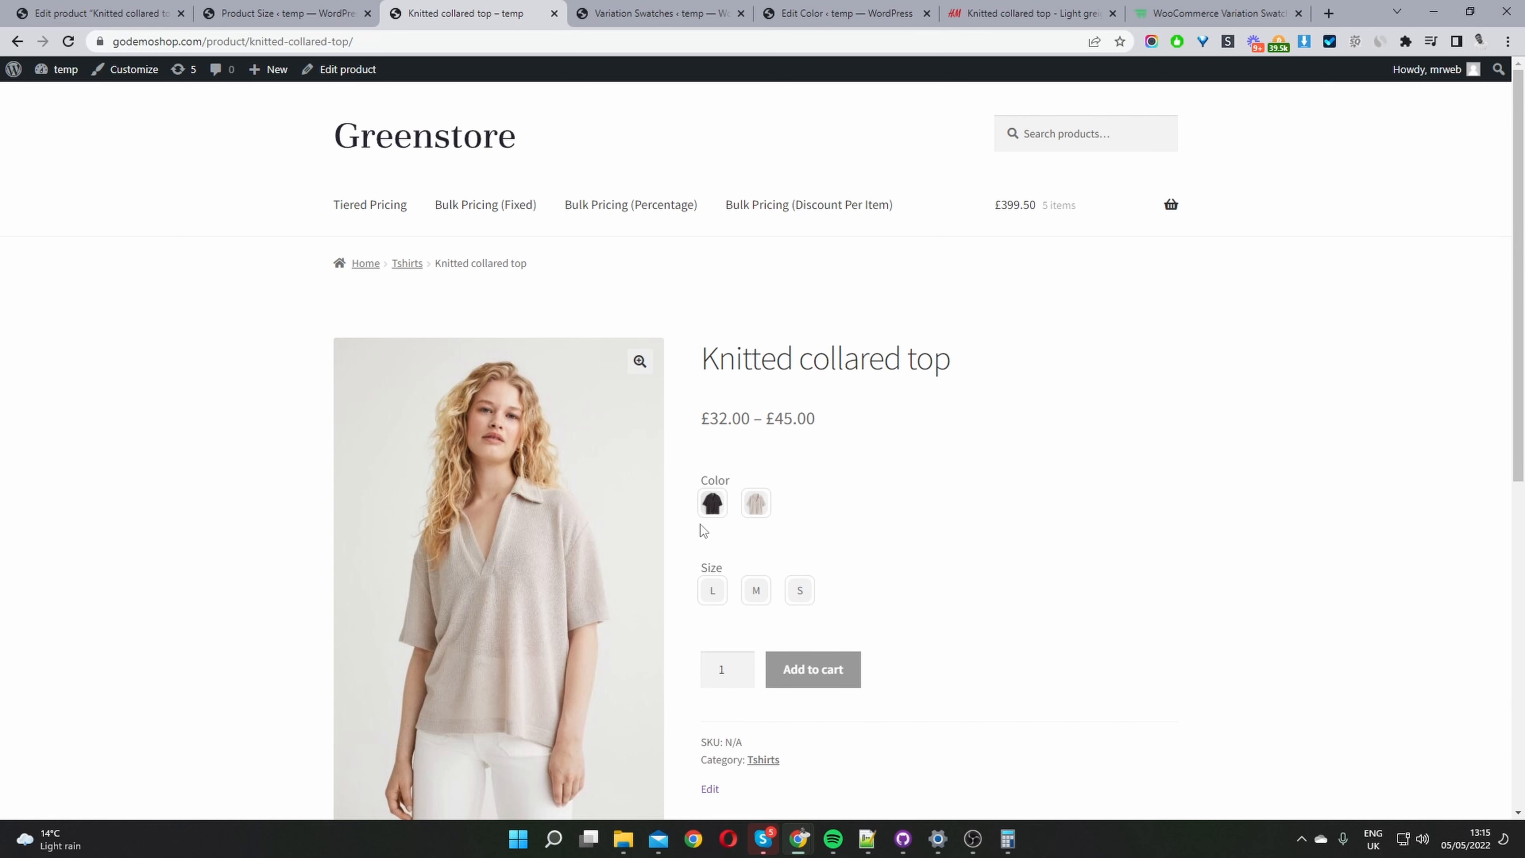
Return to the Variation Swatches settings and choose the 2:3 swatch image ratio
click(670, 17)
scroll(723, 374, down, 10)
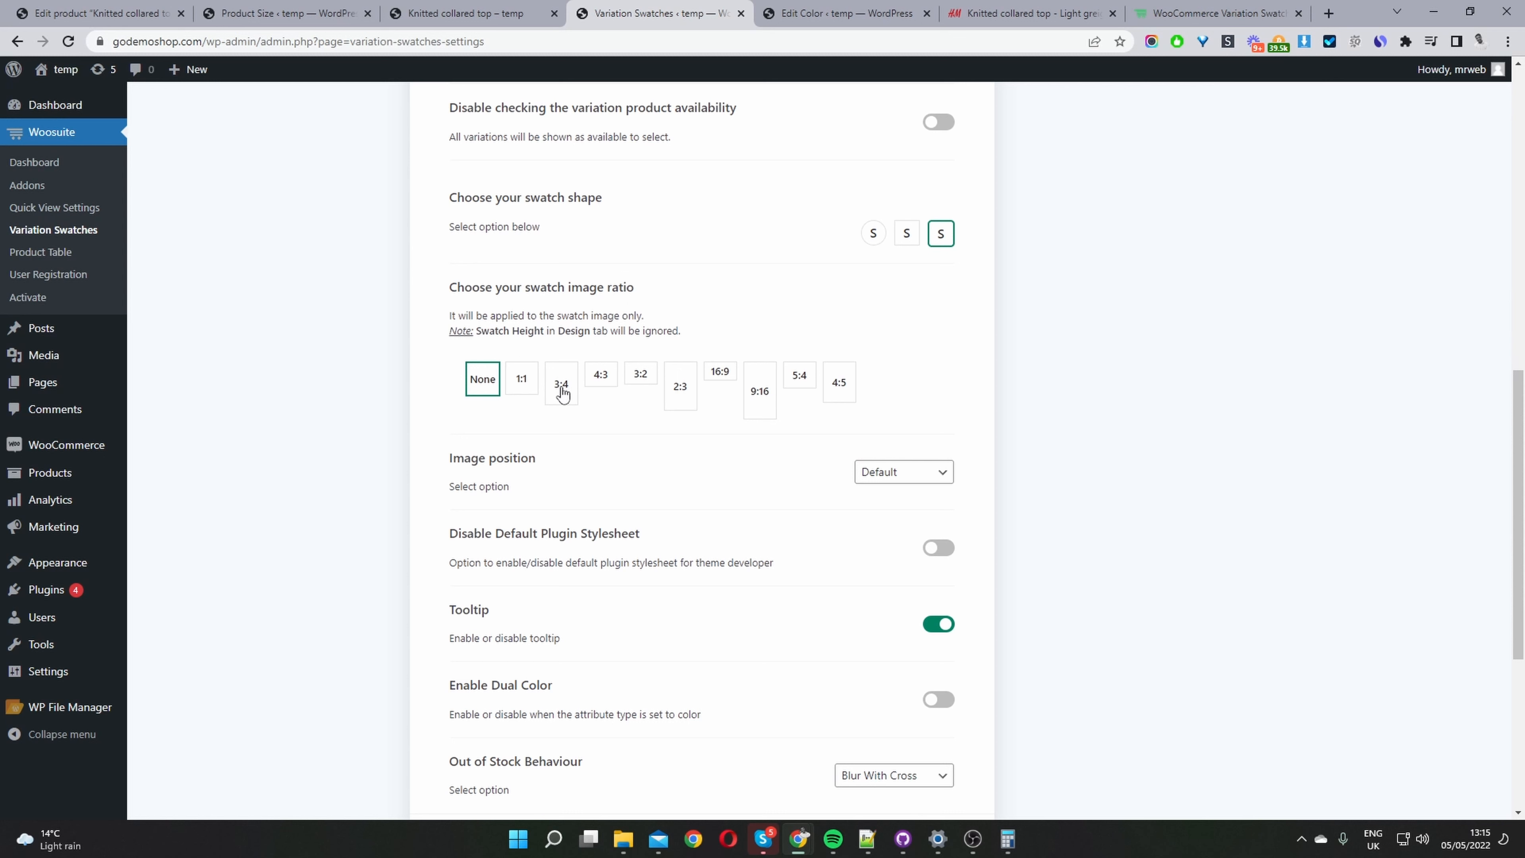
click(680, 384)
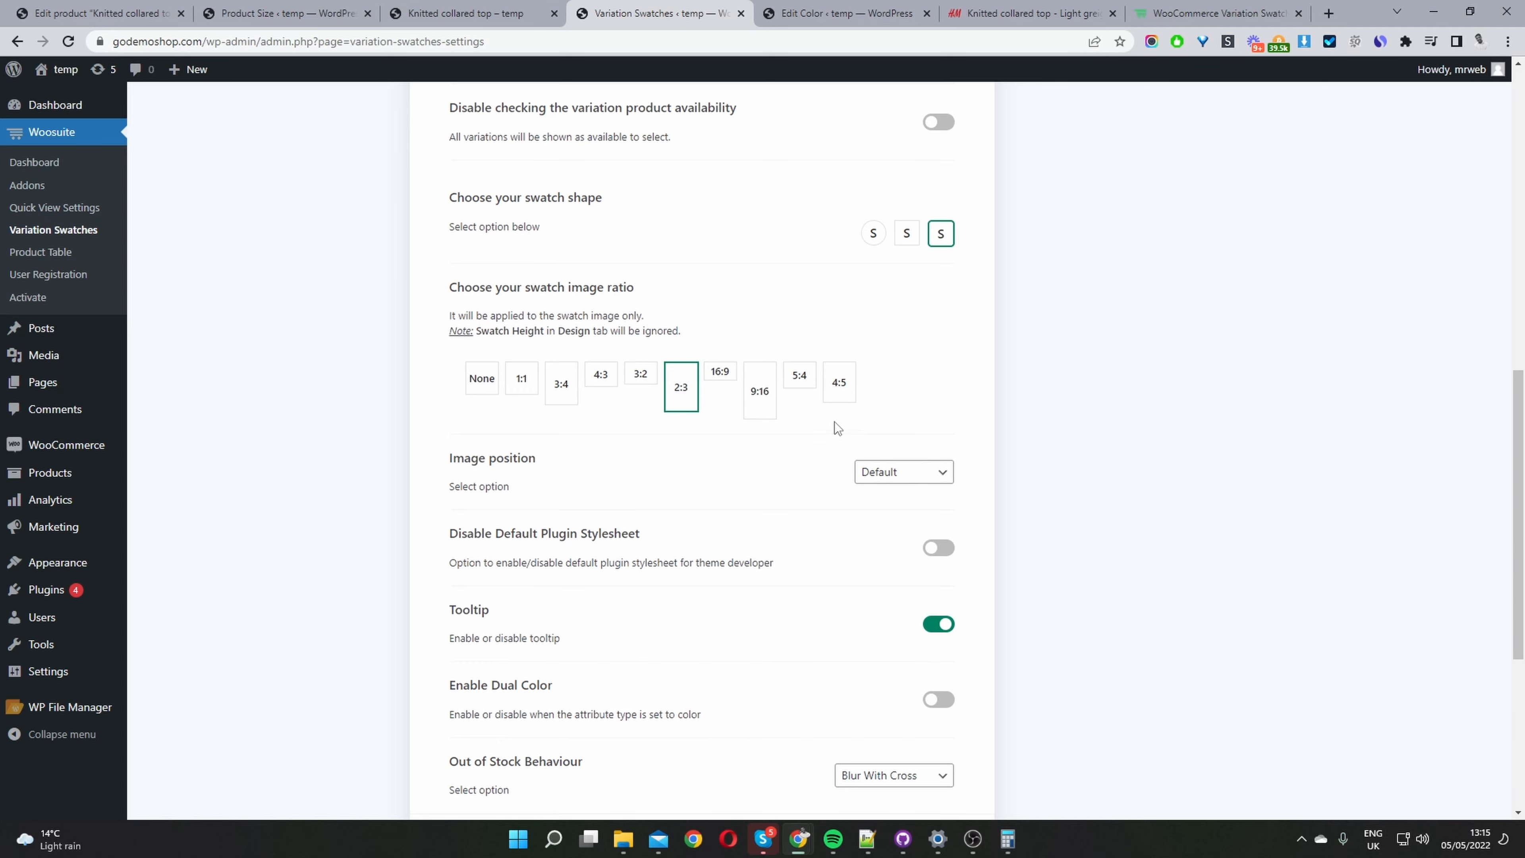
Save the swatch image ratio setting and reload the product's store page to check the swatches
scroll(839, 434, up, 15)
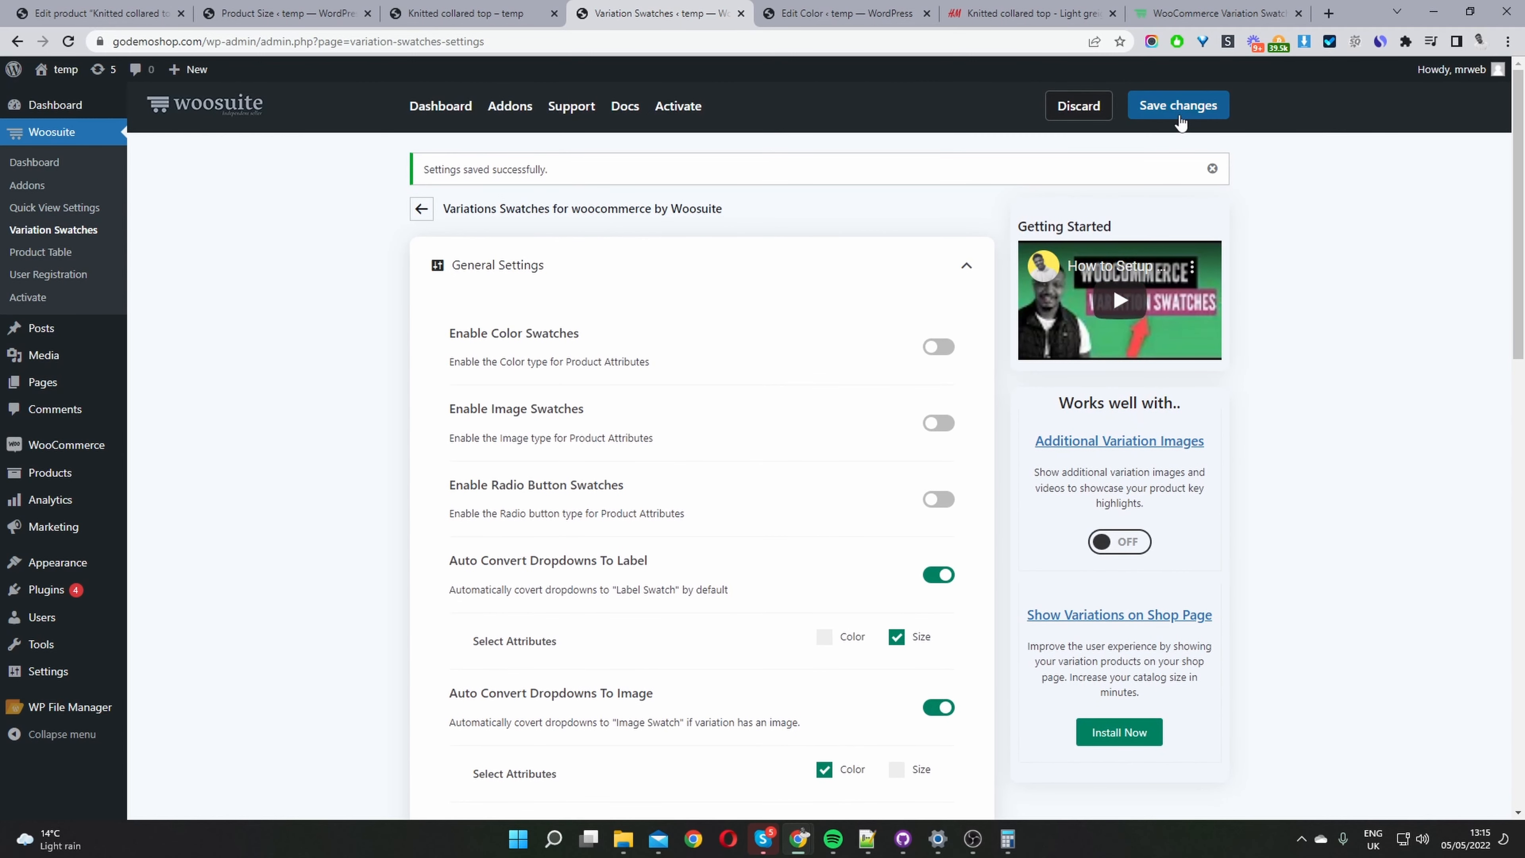
click(1178, 108)
click(445, 13)
click(66, 42)
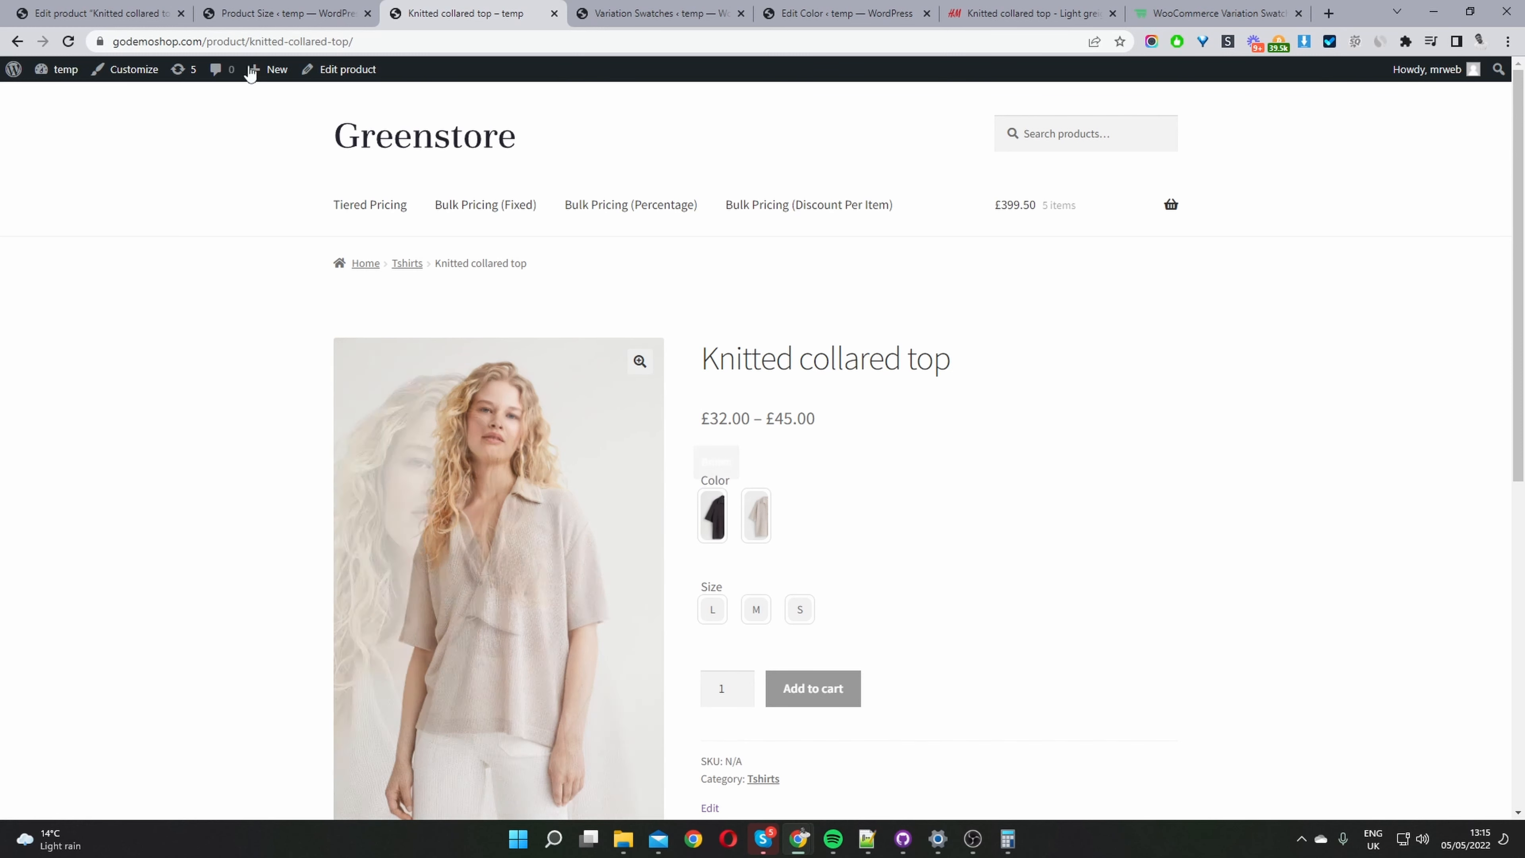
Return to the Variation Swatches settings and set the swatch image position to Center Center
click(711, 14)
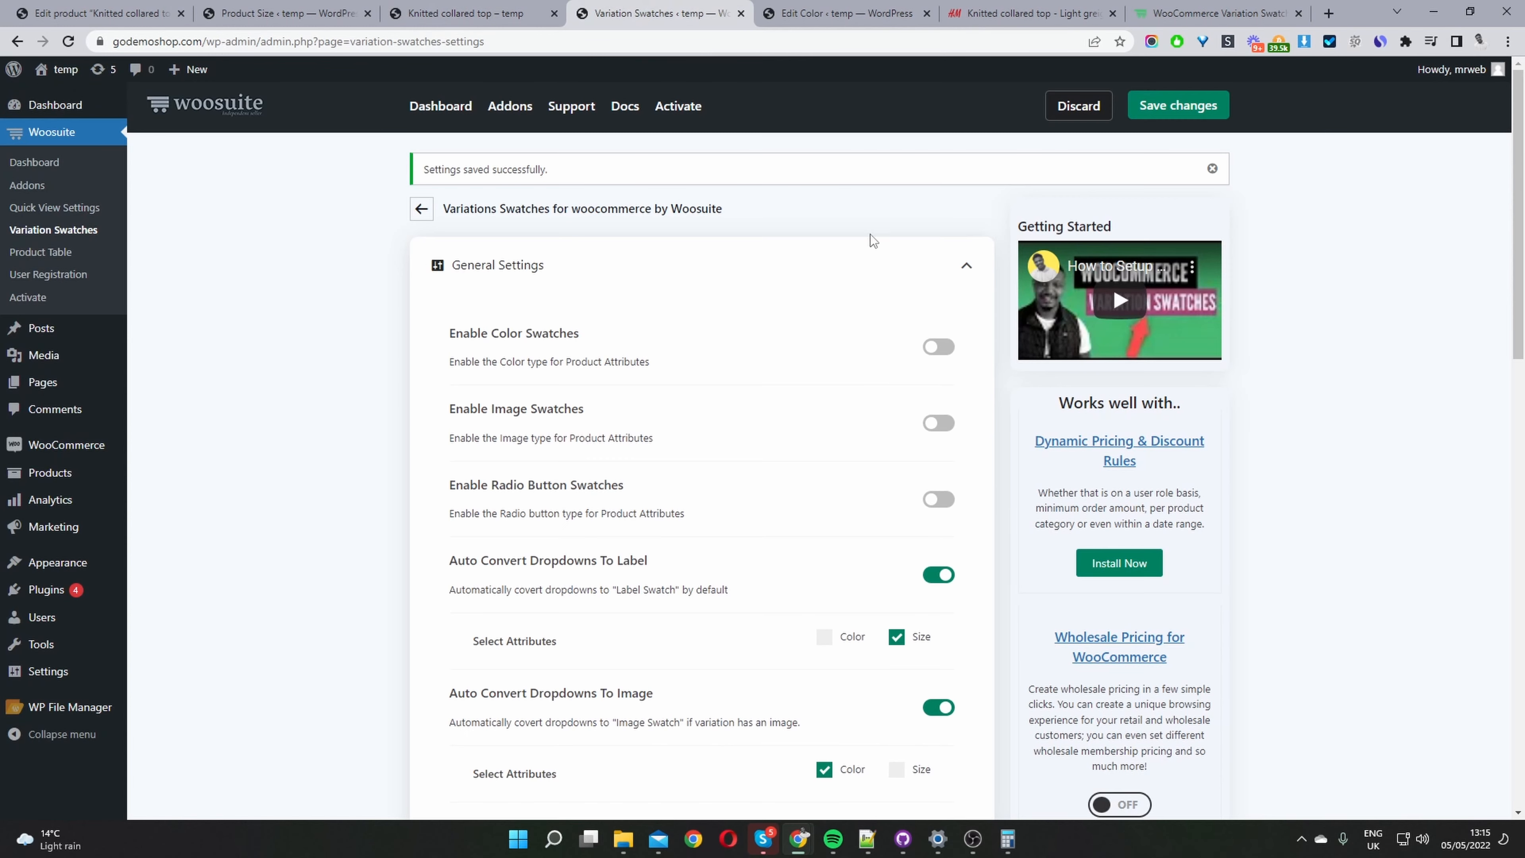
scroll(864, 545, down, 10)
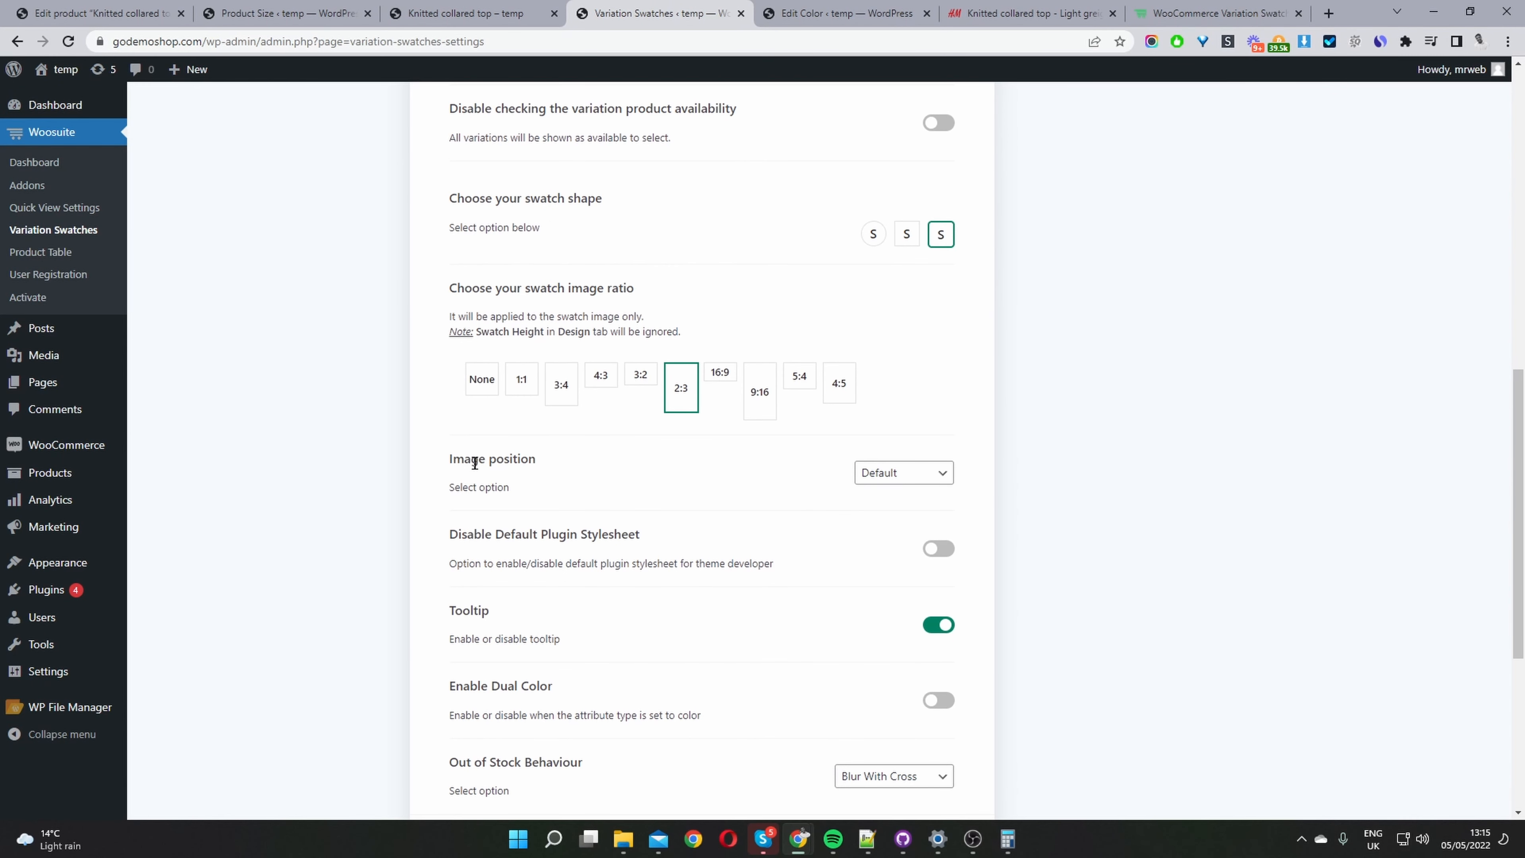
drag(474, 463, 485, 462)
click(884, 479)
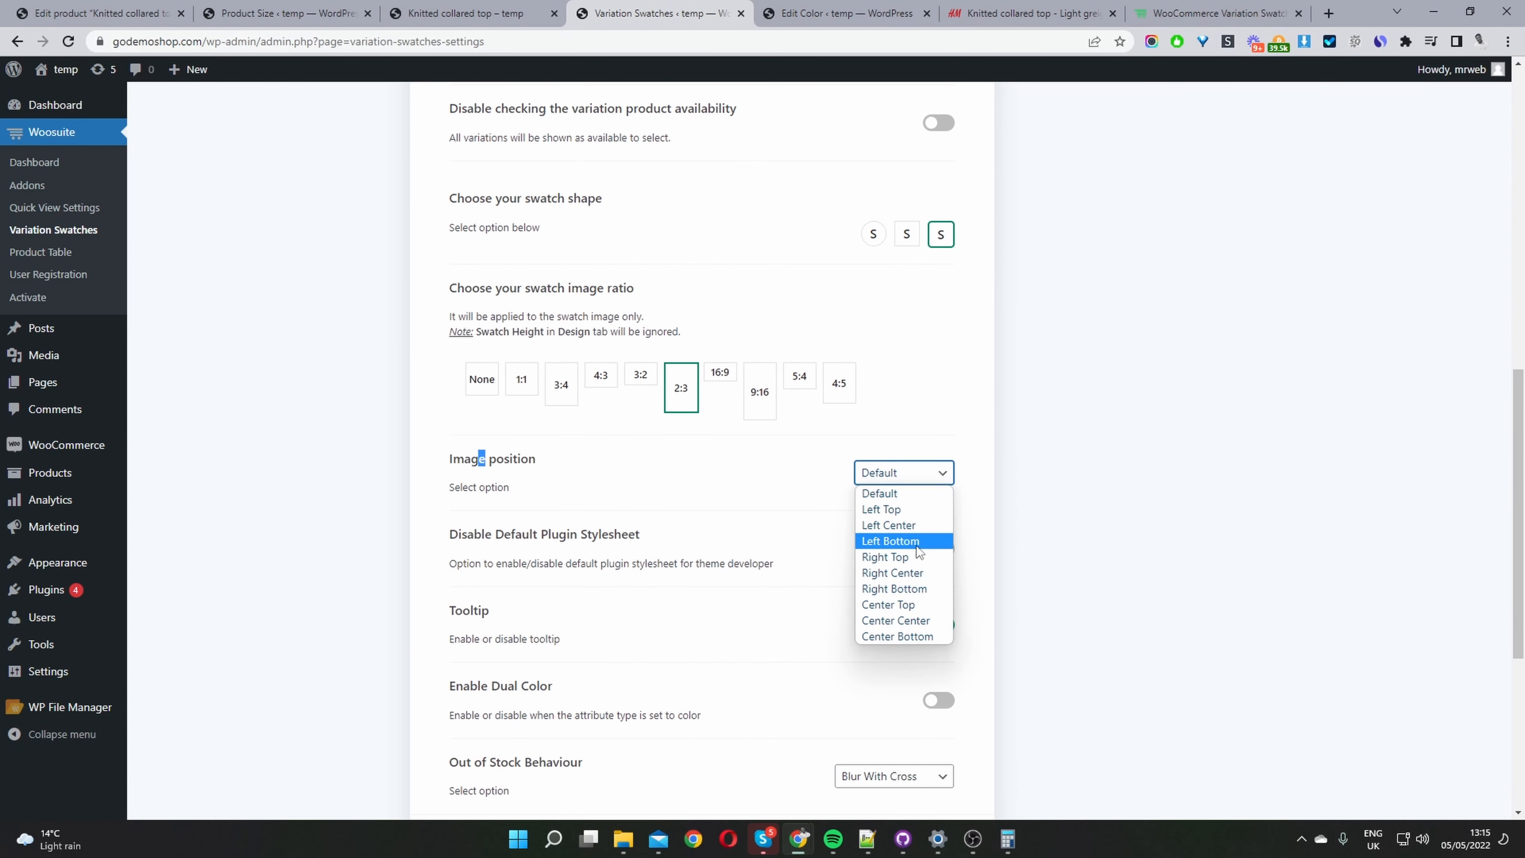
click(927, 622)
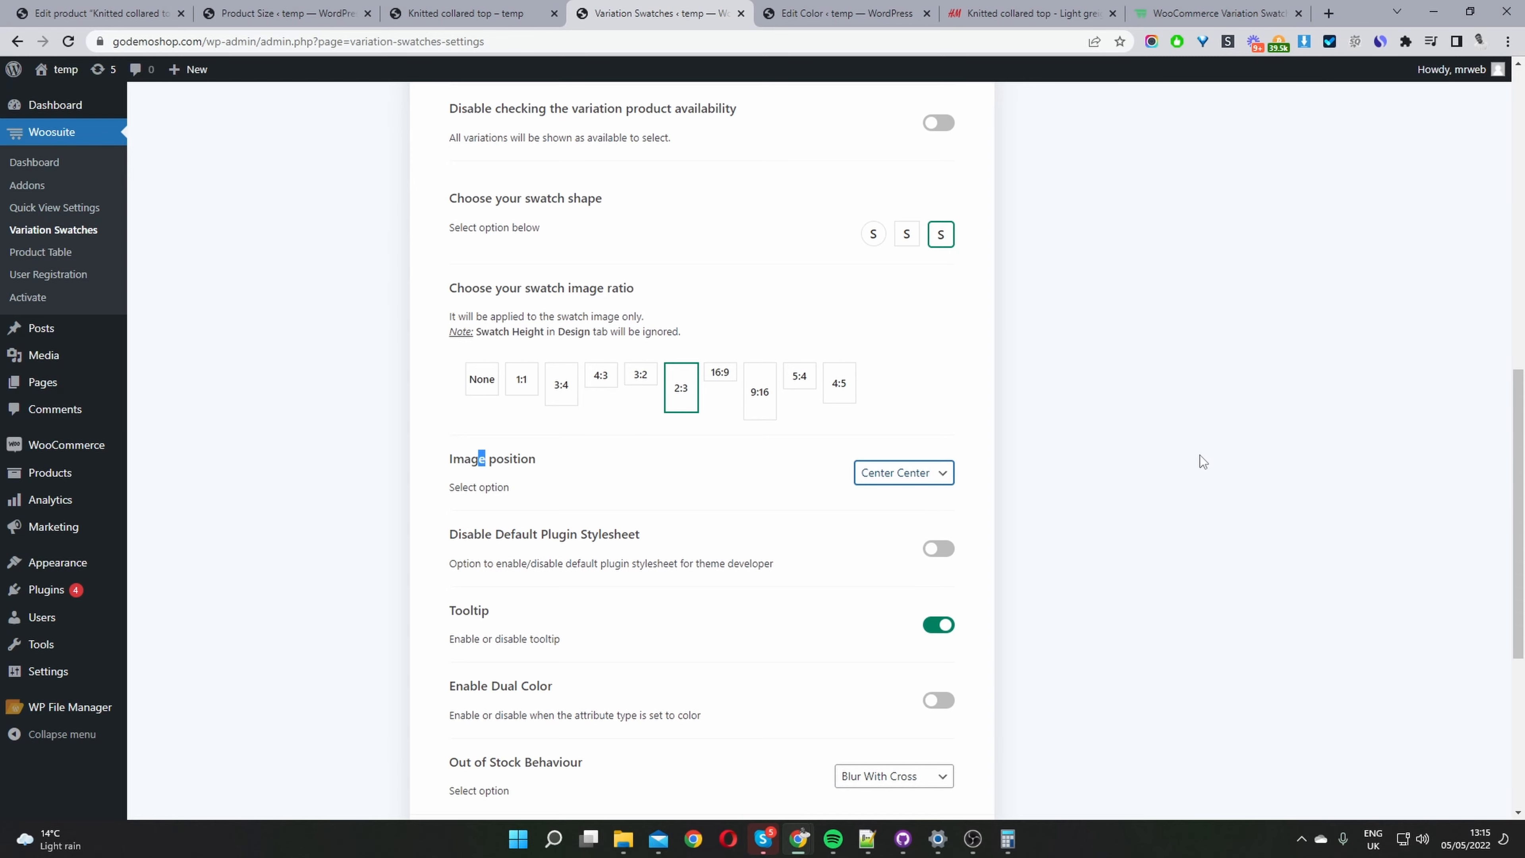
Open the Design settings and set the product page's Swatch Width to 80 px
scroll(1134, 481, down, 5)
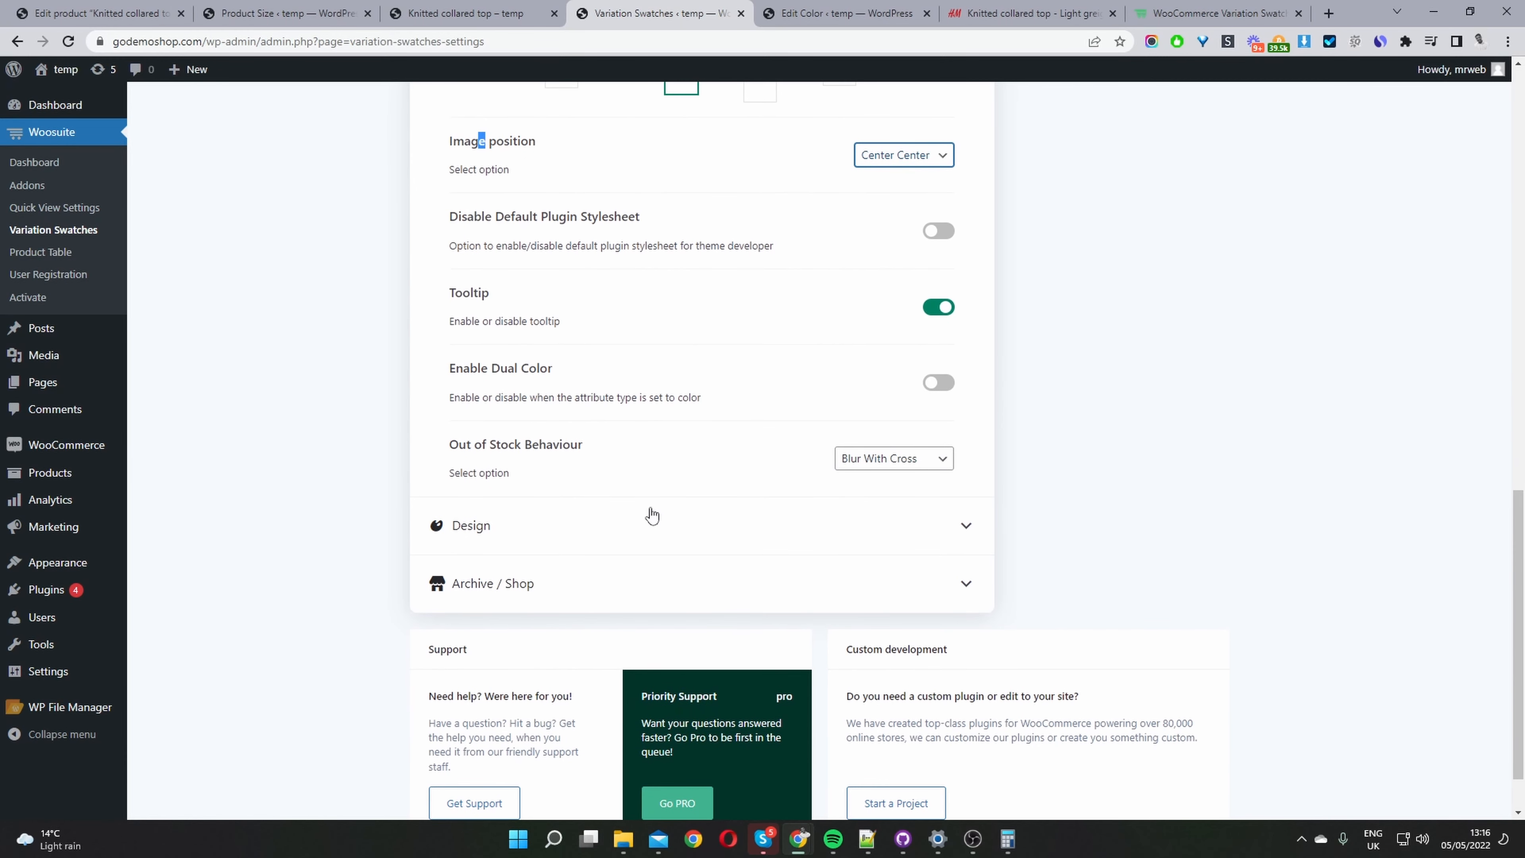
click(562, 527)
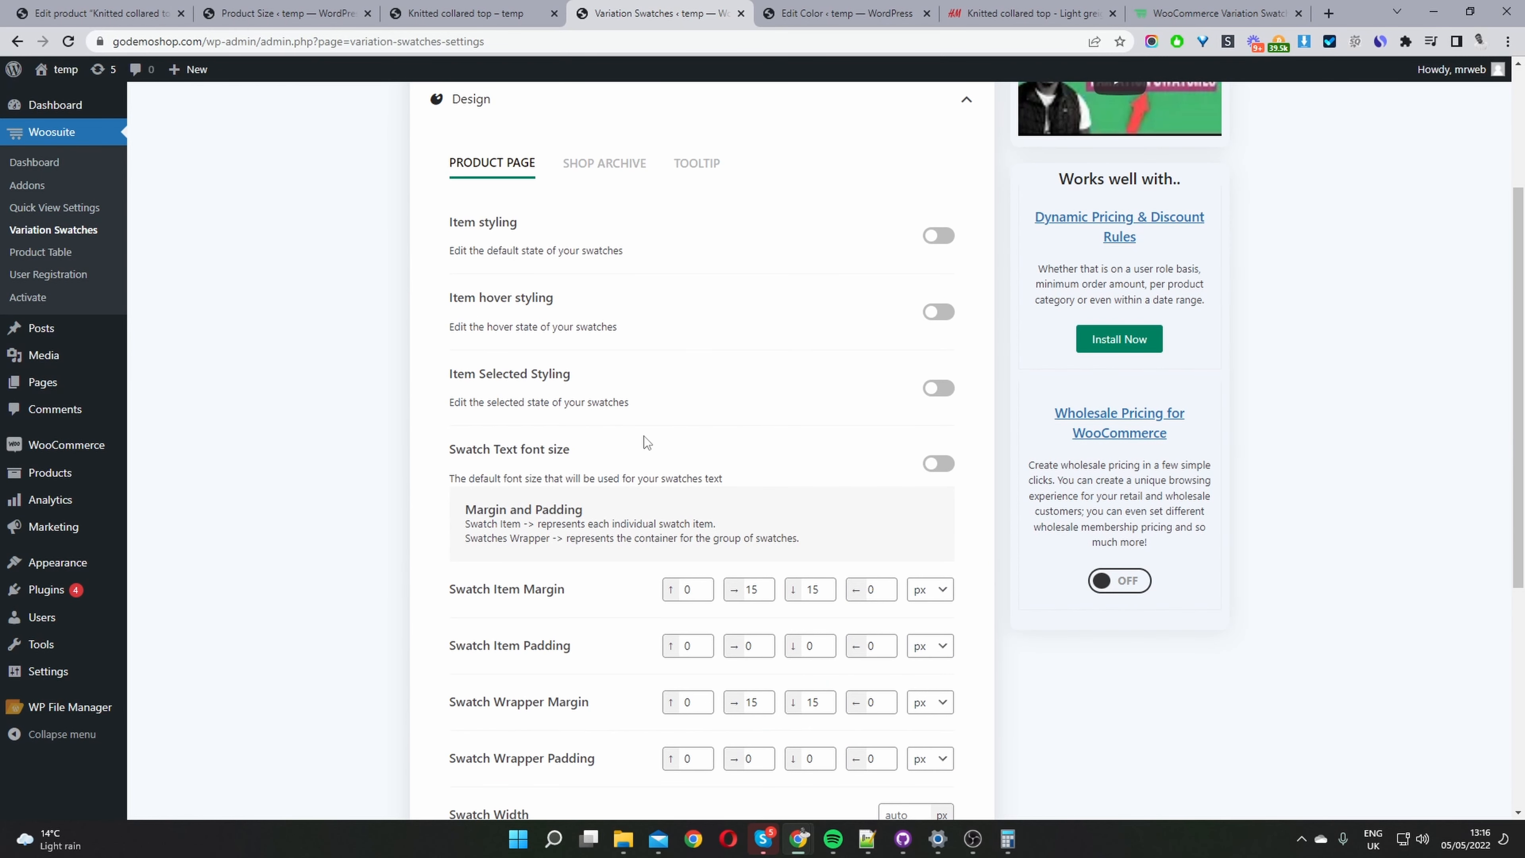
scroll(647, 443, down, 6)
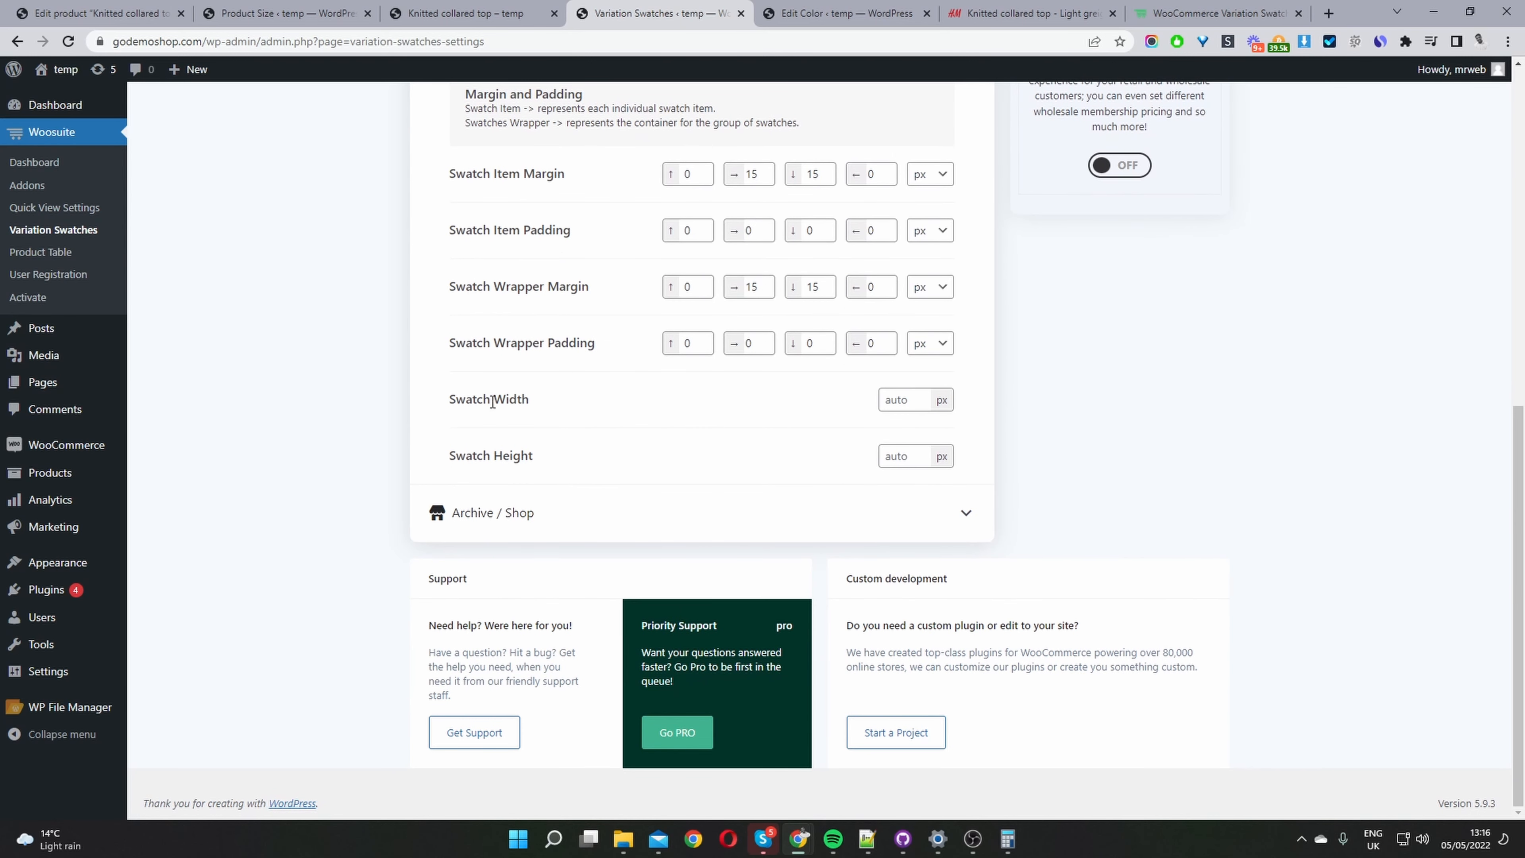
click(911, 399)
text(80)
Save the image position and swatch width settings and reload the product's store page to check the swatch size
scroll(1045, 388, up, 6)
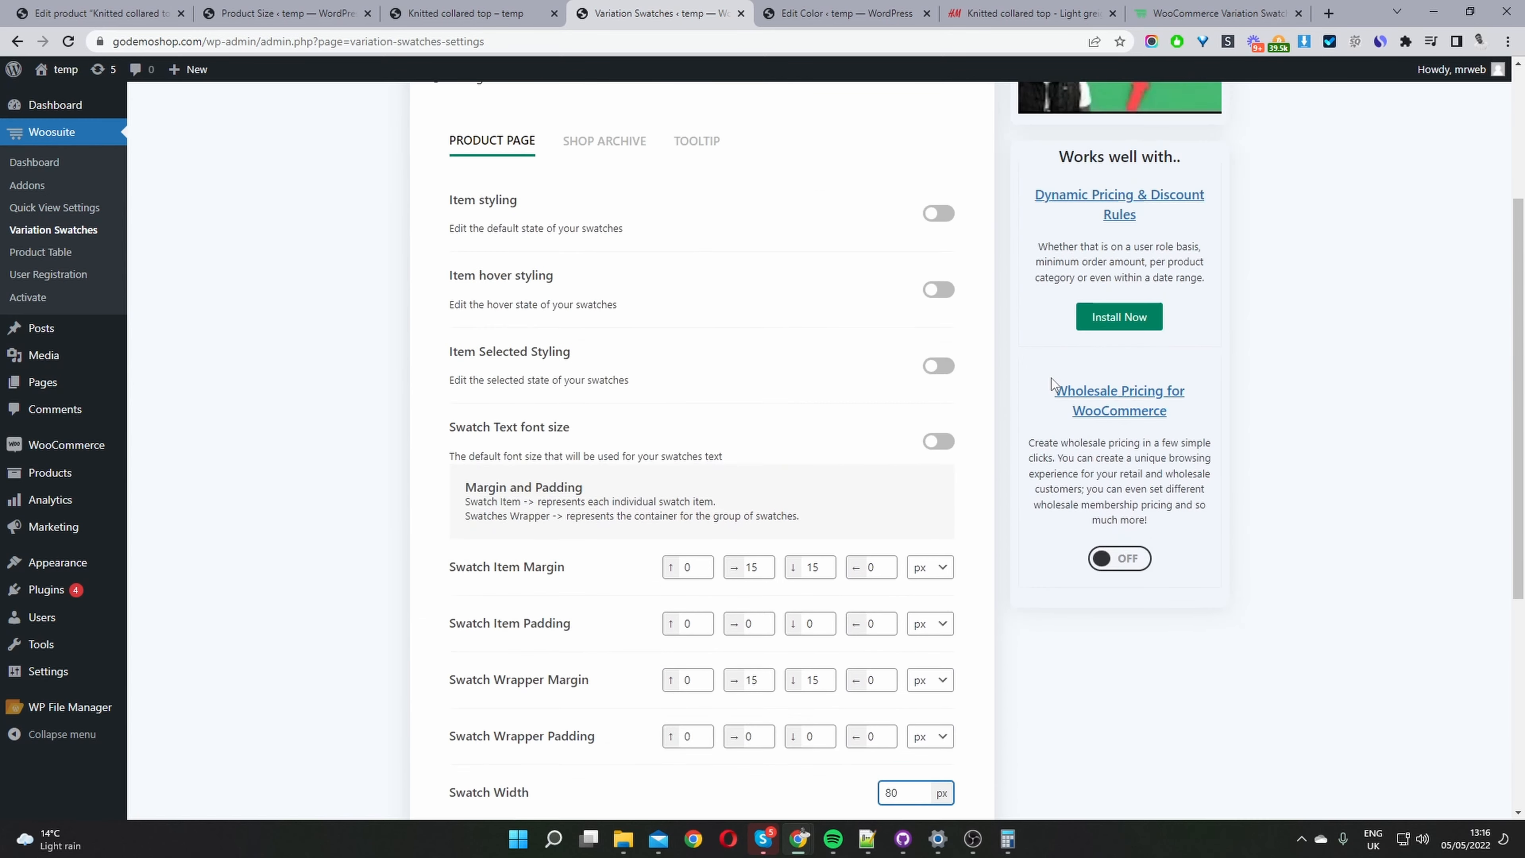
scroll(1051, 383, up, 4)
click(1178, 107)
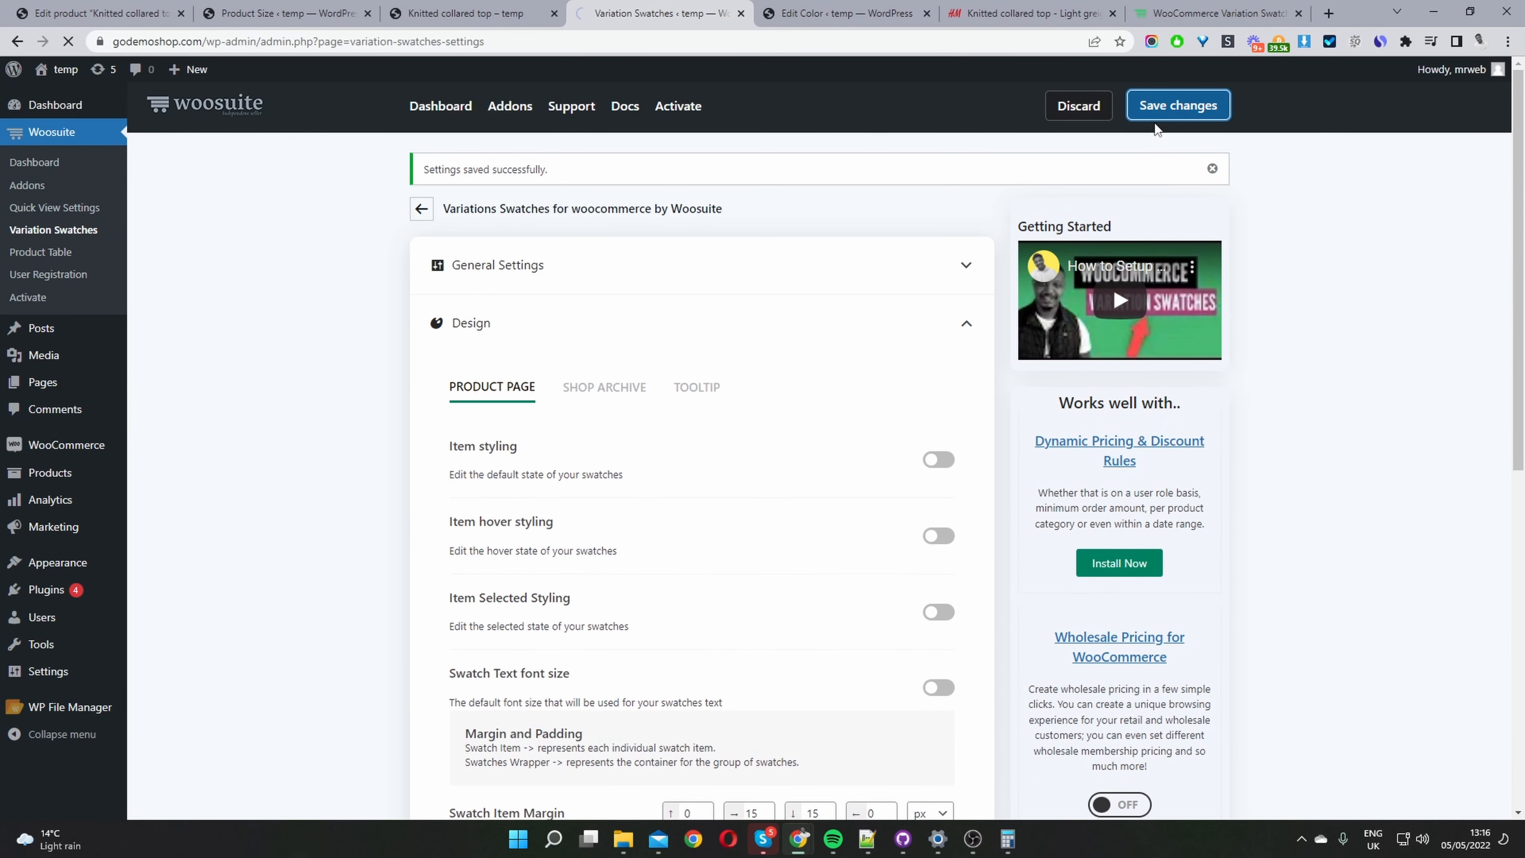
click(465, 13)
key(F5)
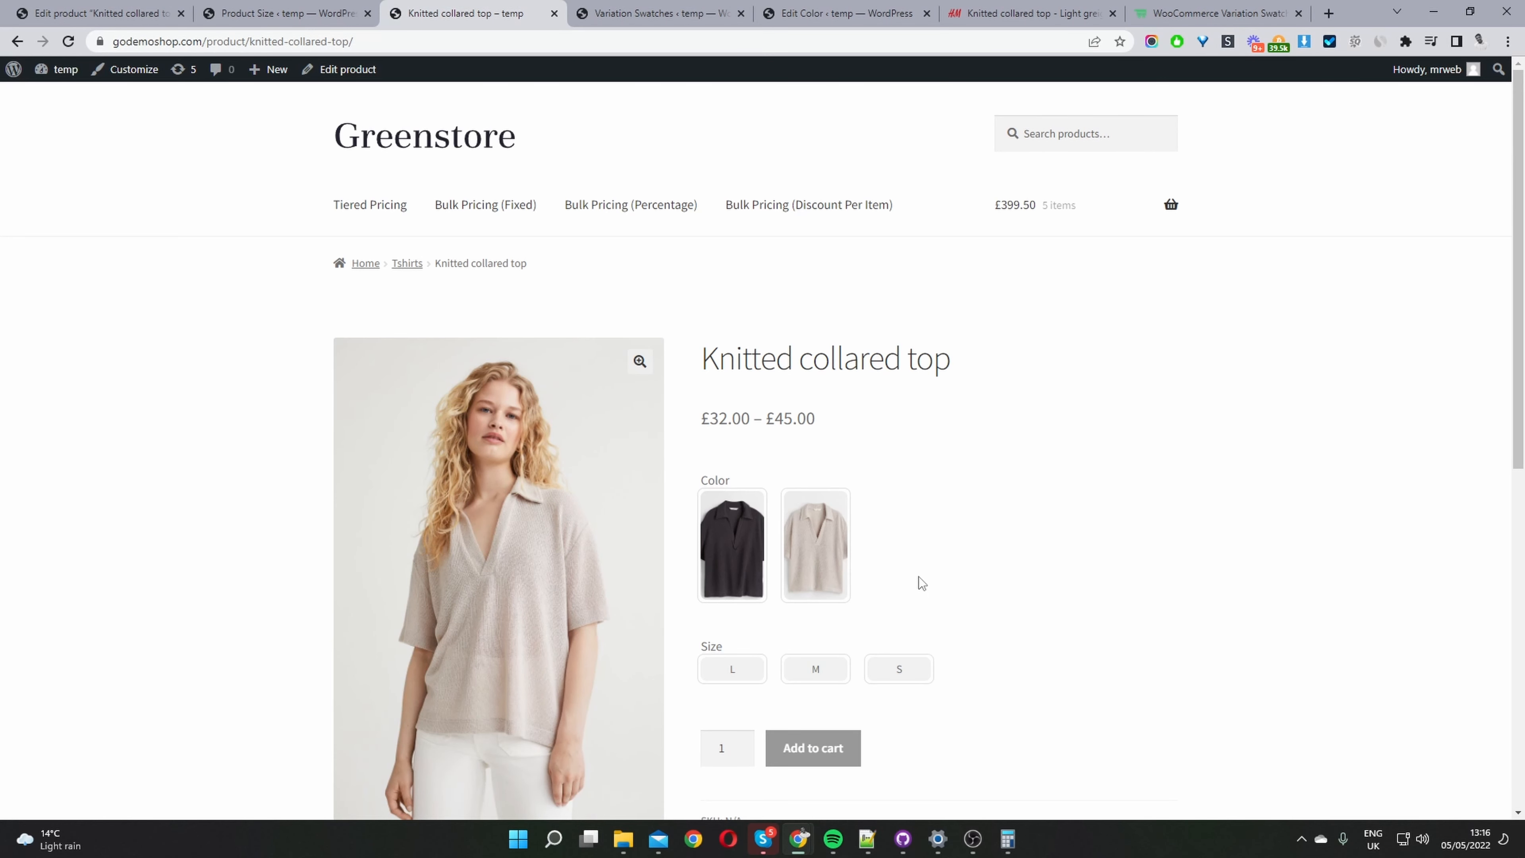
scroll(922, 582, down, 1)
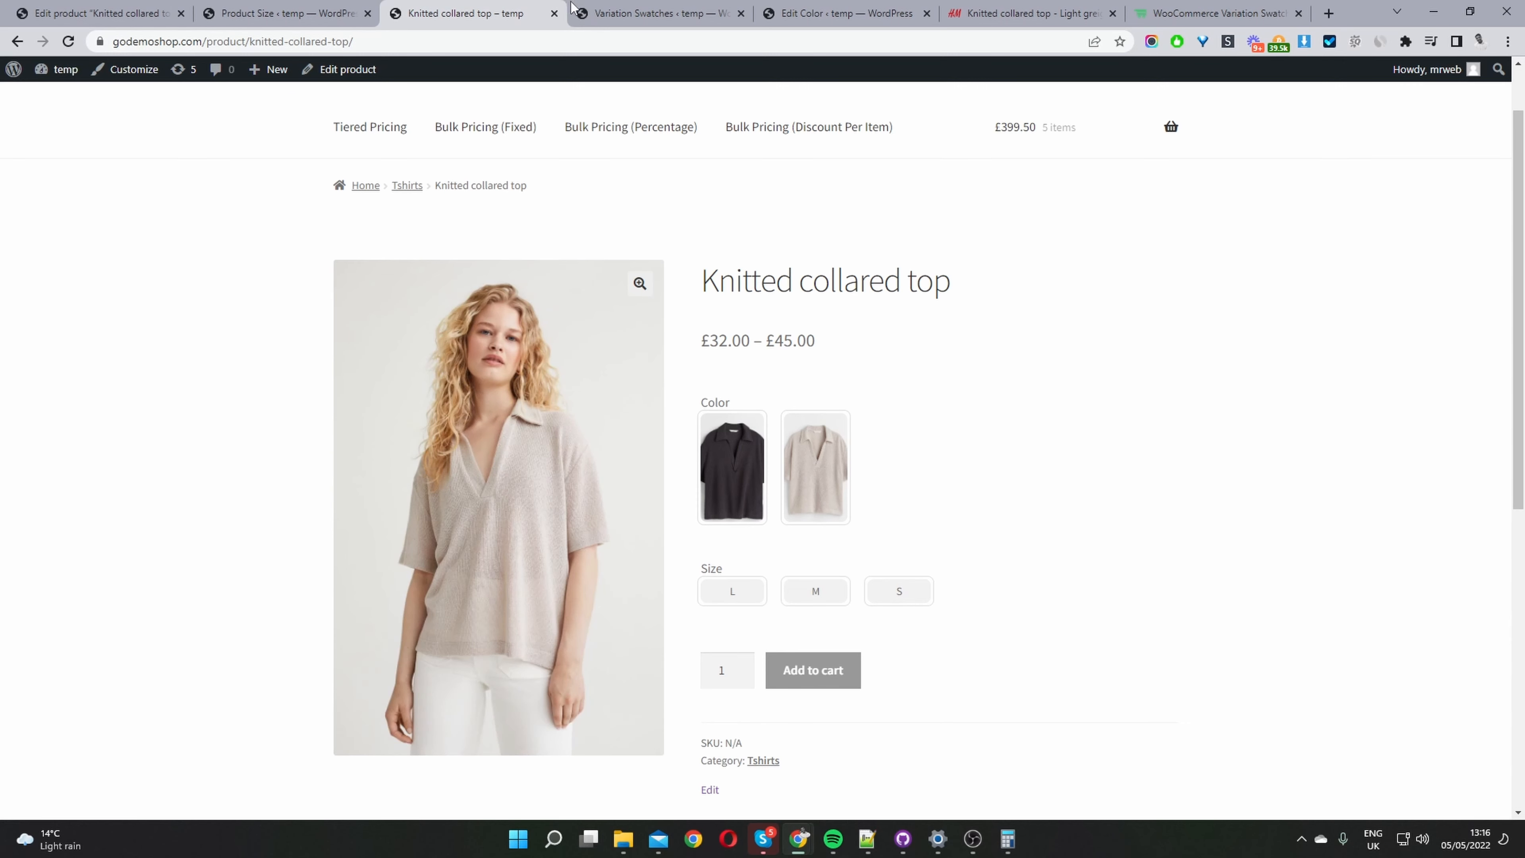
Return to the Variation Swatches settings and choose the 3:4 swatch image ratio
click(628, 12)
scroll(851, 492, down, 10)
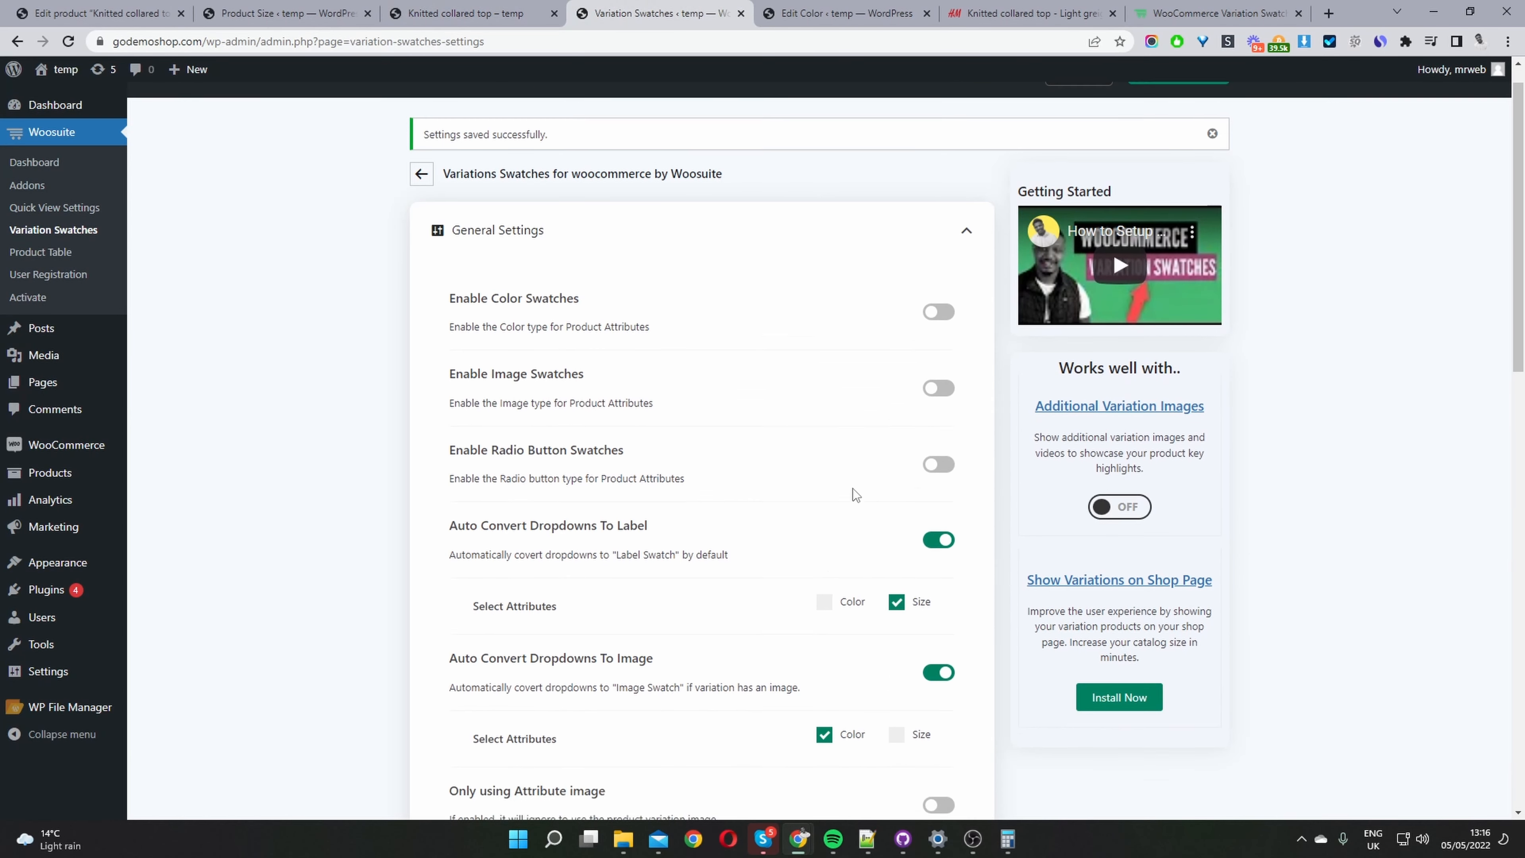
scroll(865, 490, down, 3)
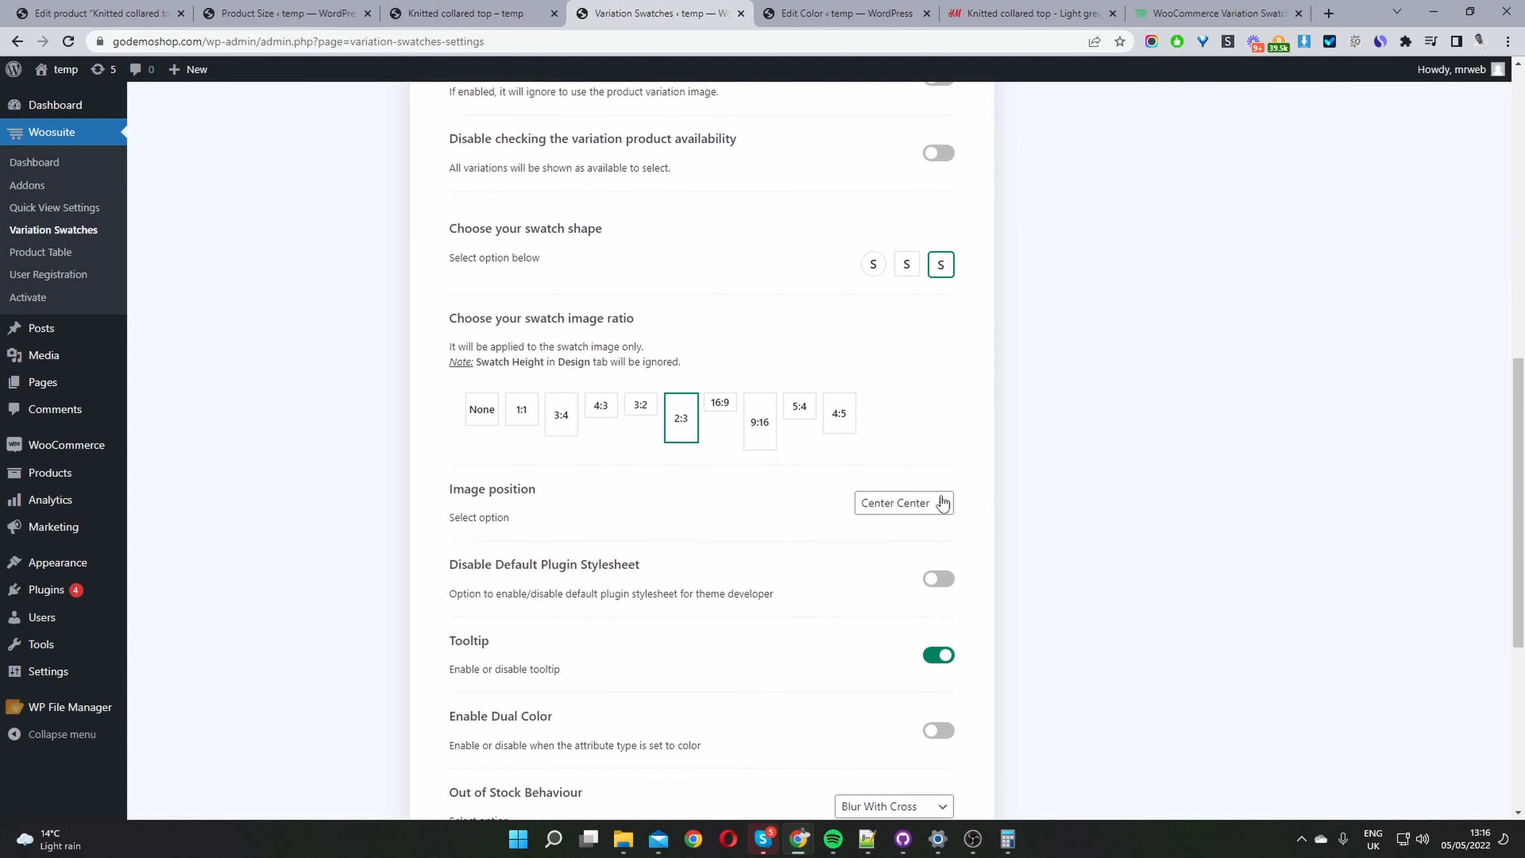
click(559, 397)
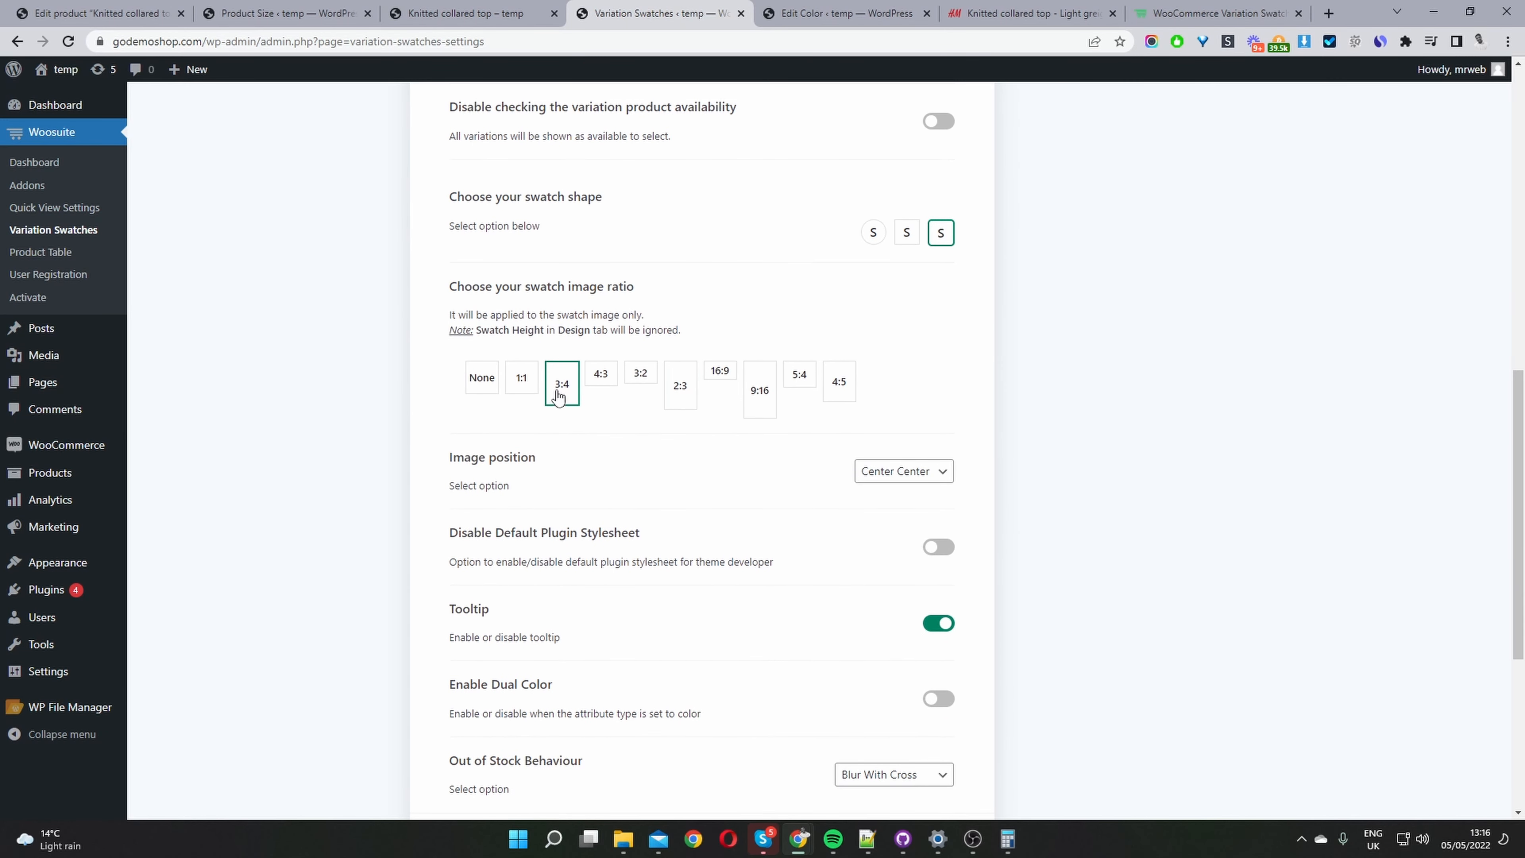
In the Design settings, try a product page Swatch Width of 60 px and replace it with a slightly smaller width
scroll(945, 505, down, 4)
click(450, 11)
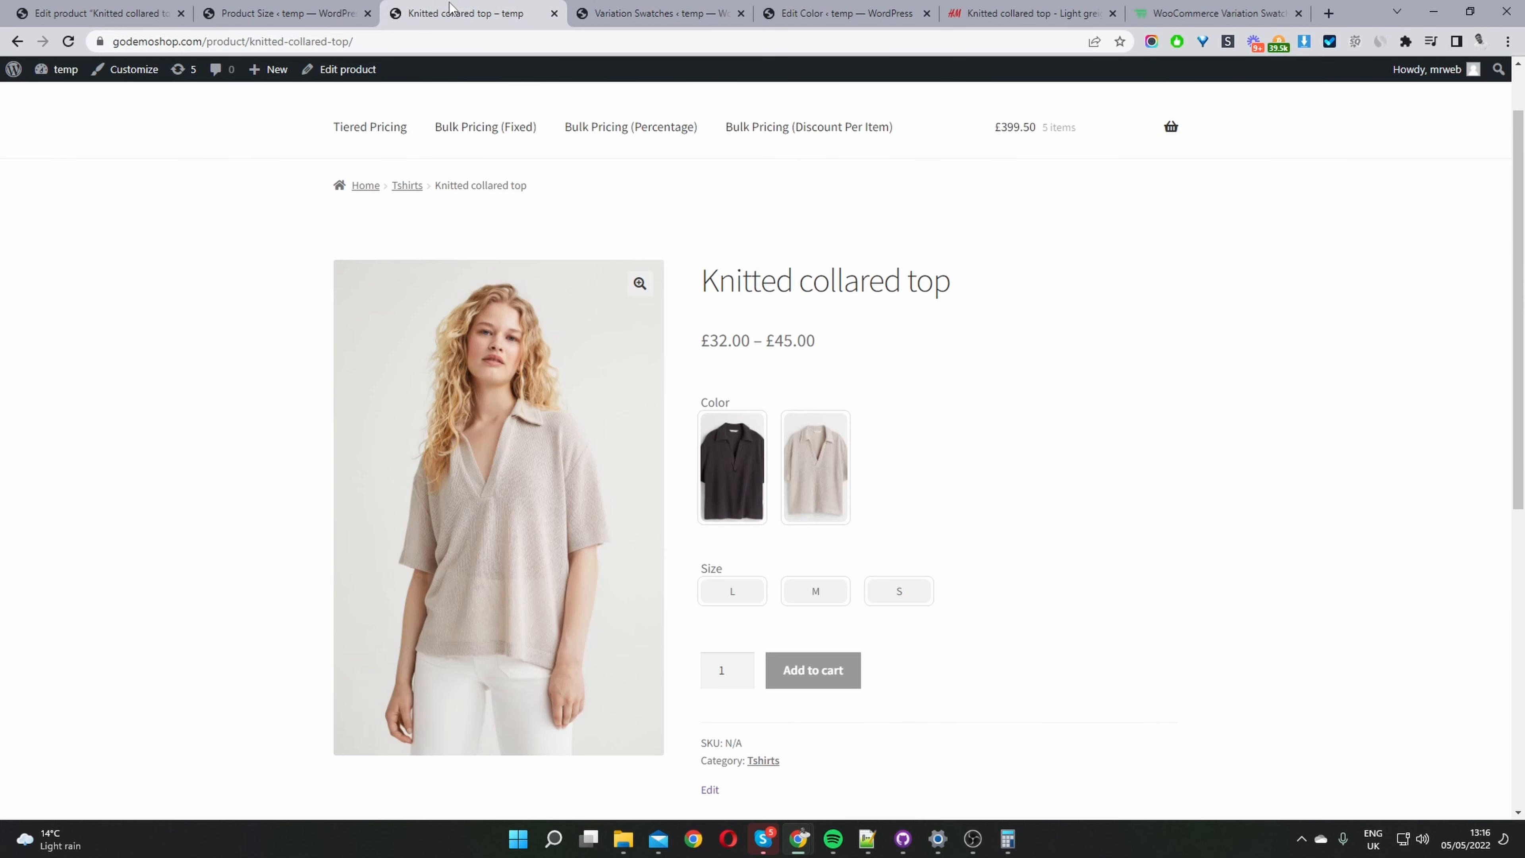
click(637, 12)
click(829, 617)
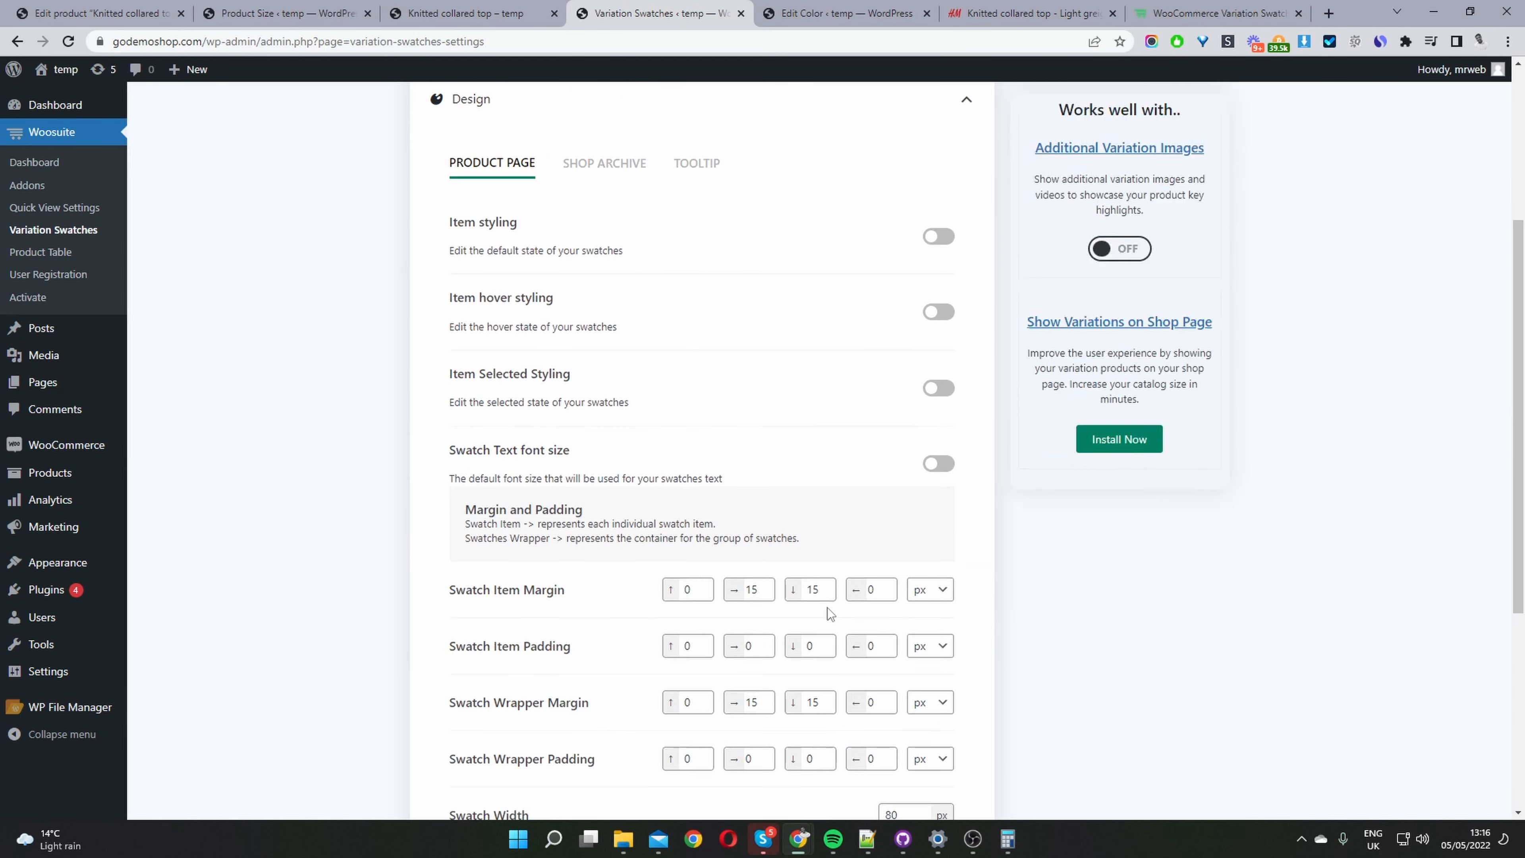
scroll(829, 601, down, 7)
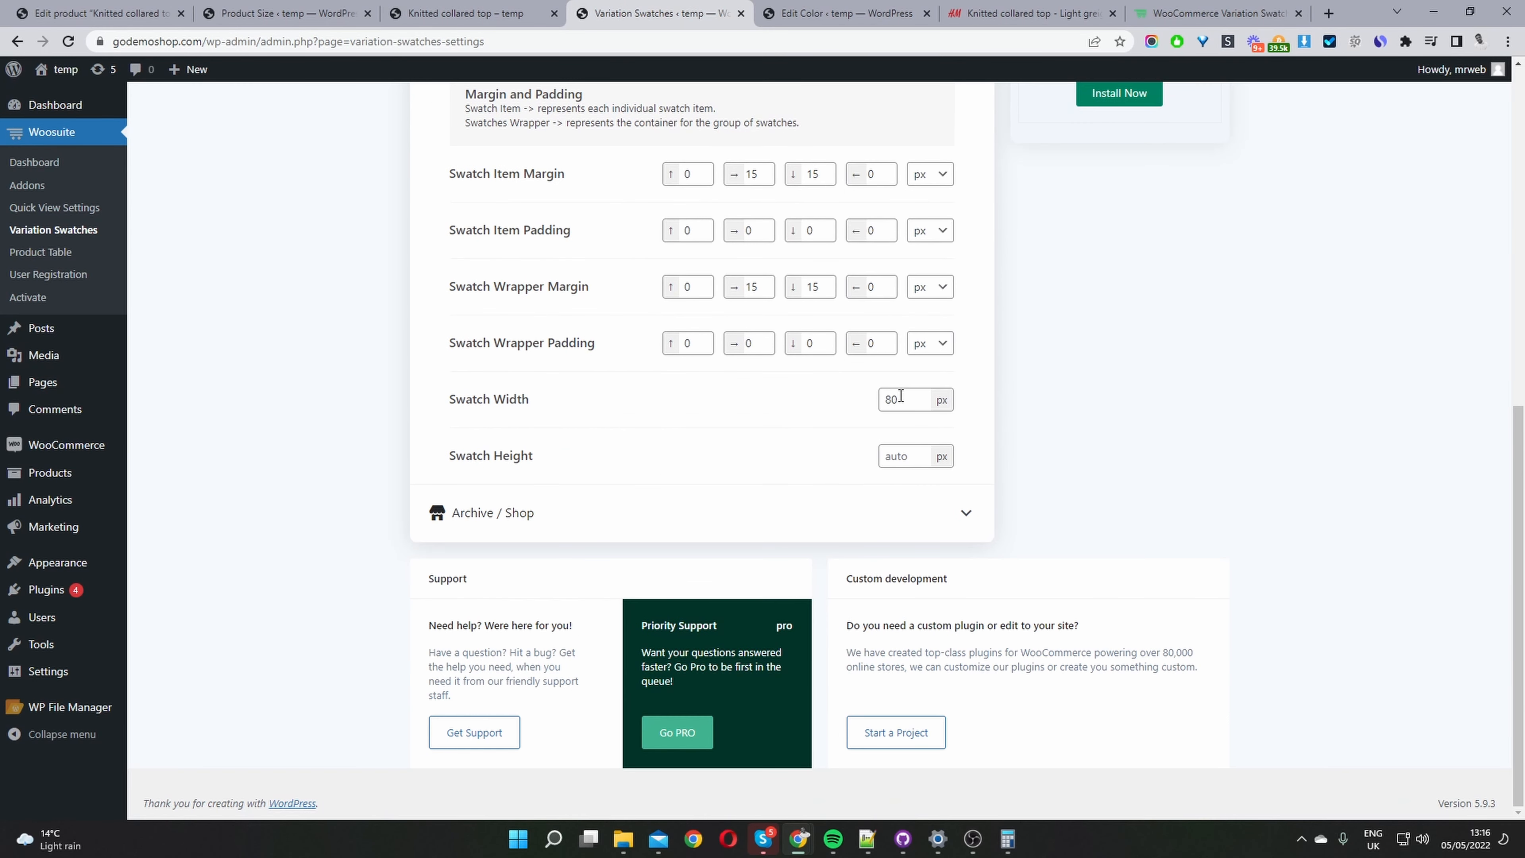
drag(895, 402, 848, 400)
text(6)
scroll(1028, 424, up, 5)
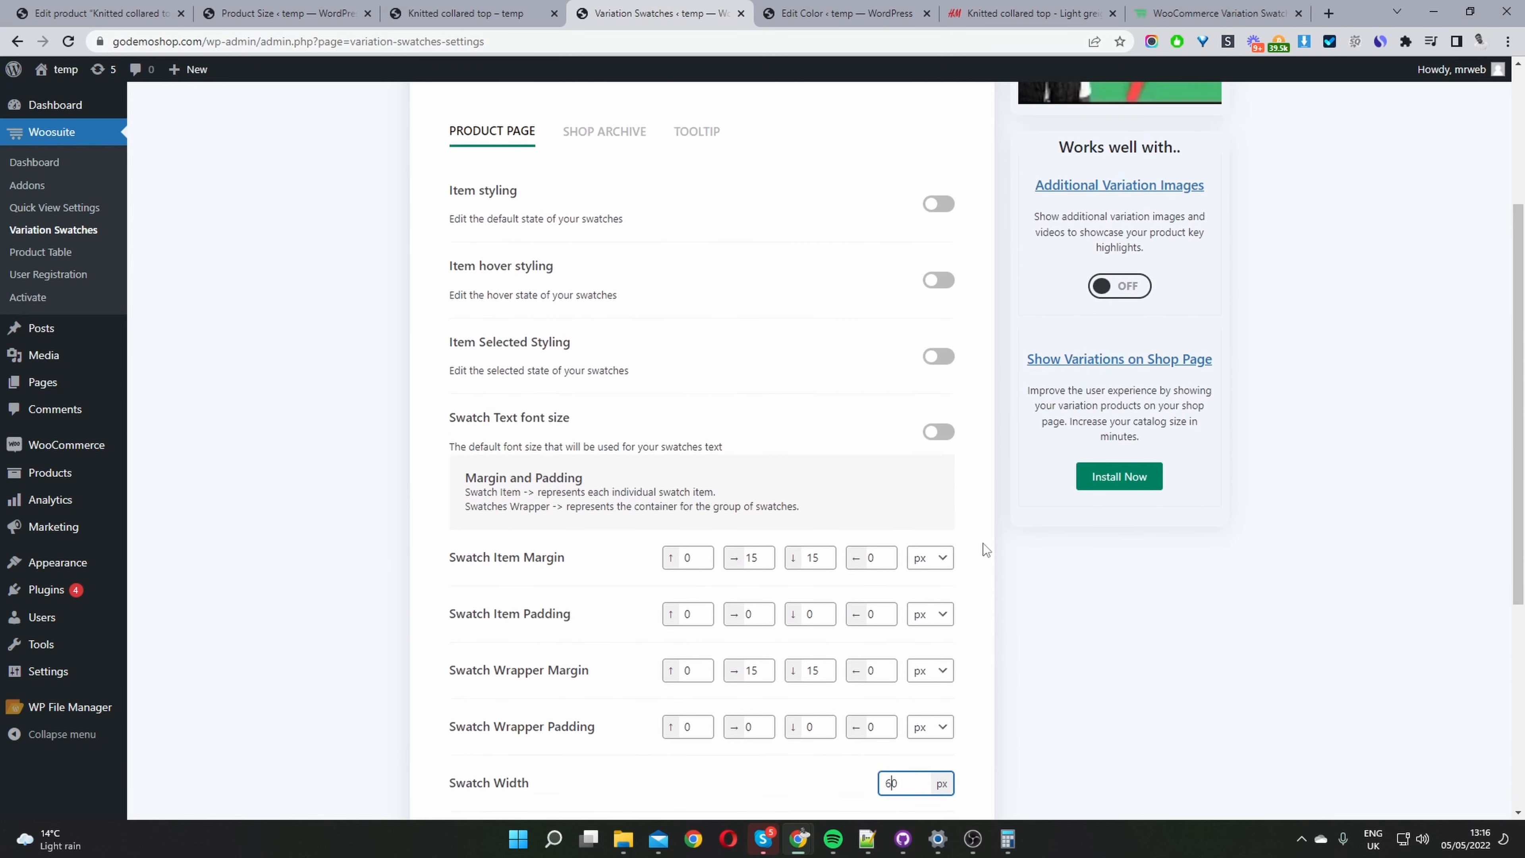
scroll(945, 688, down, 3)
drag(916, 564, 841, 560)
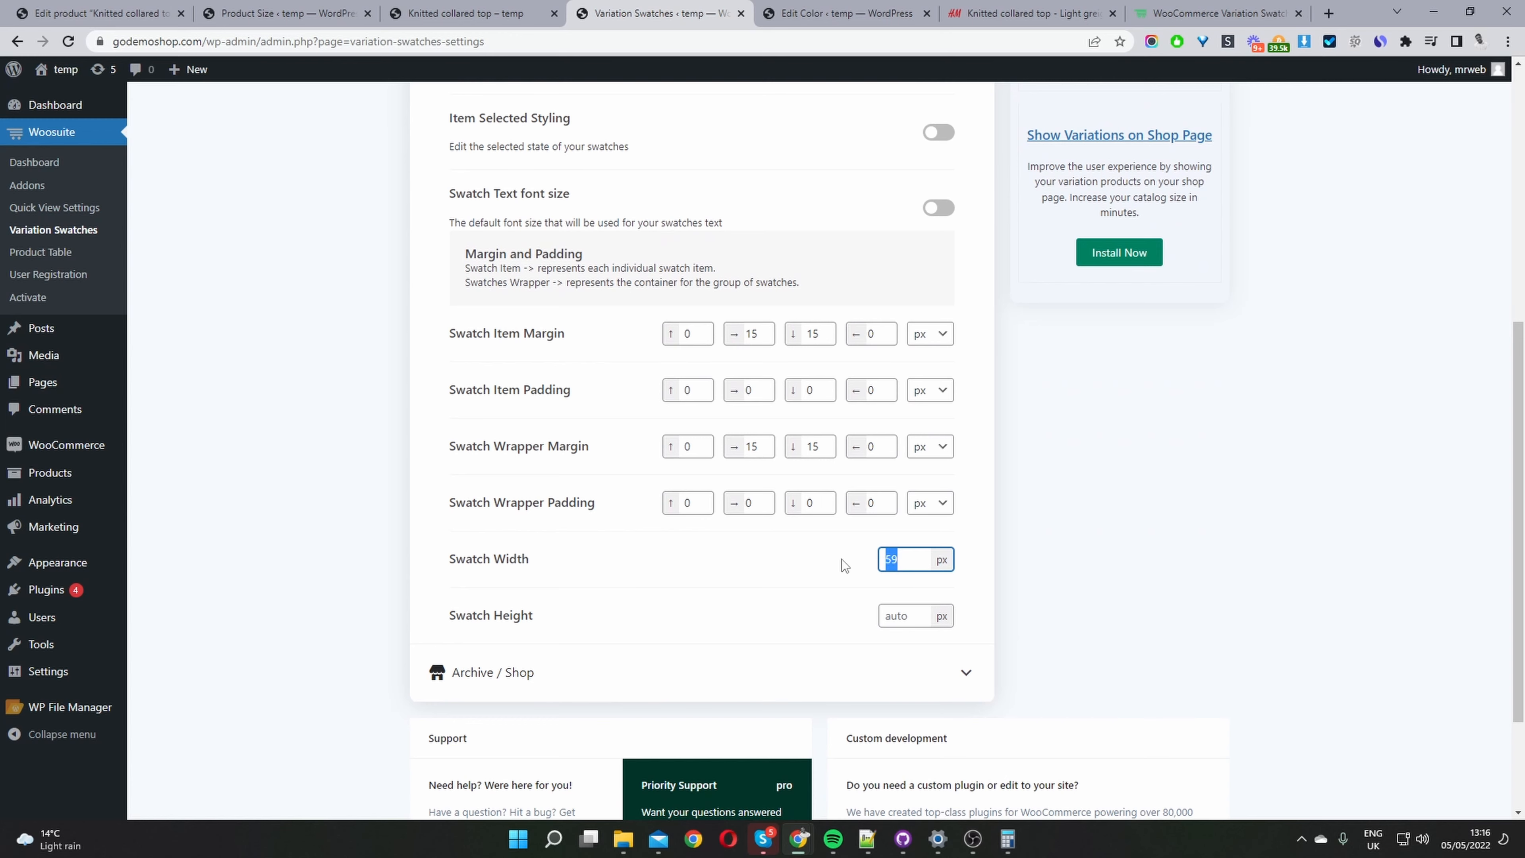
key(Return)
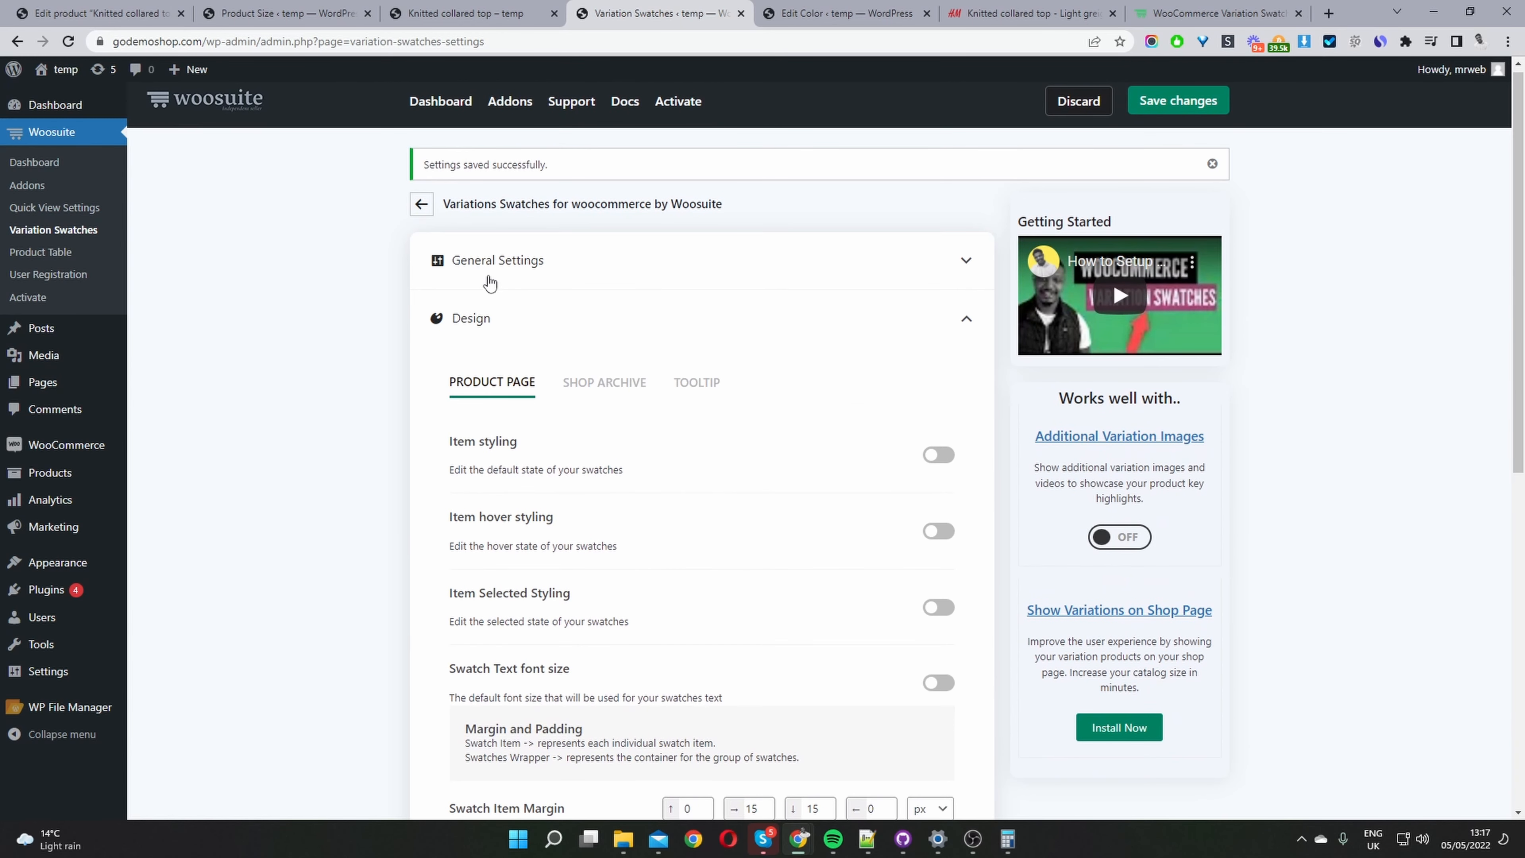
In the General Settings, choose the square swatch shape with sharp corners
scroll(875, 648, down, 5)
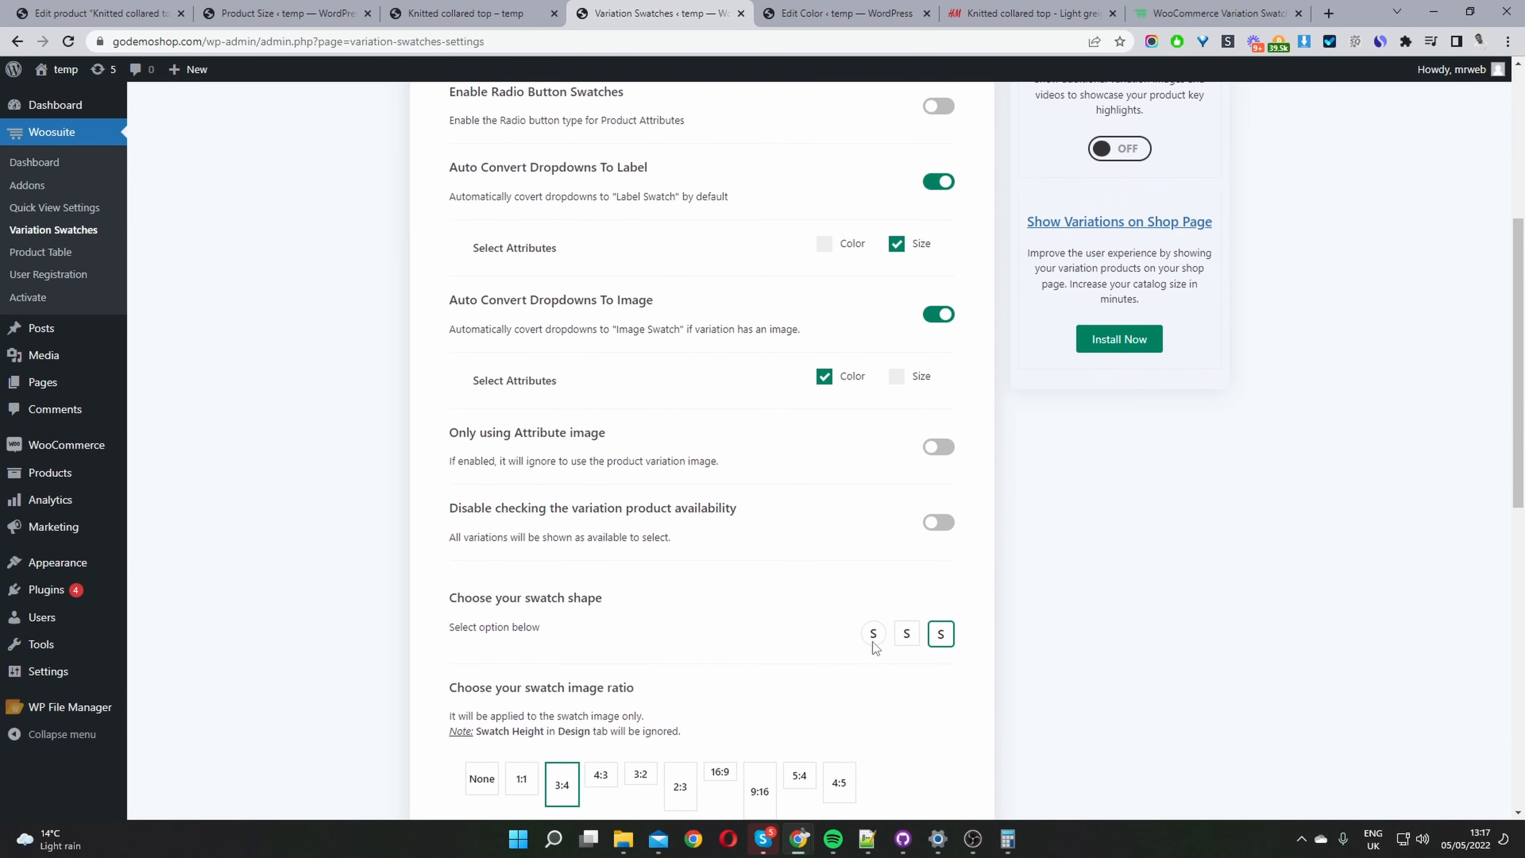
scroll(875, 648, down, 2)
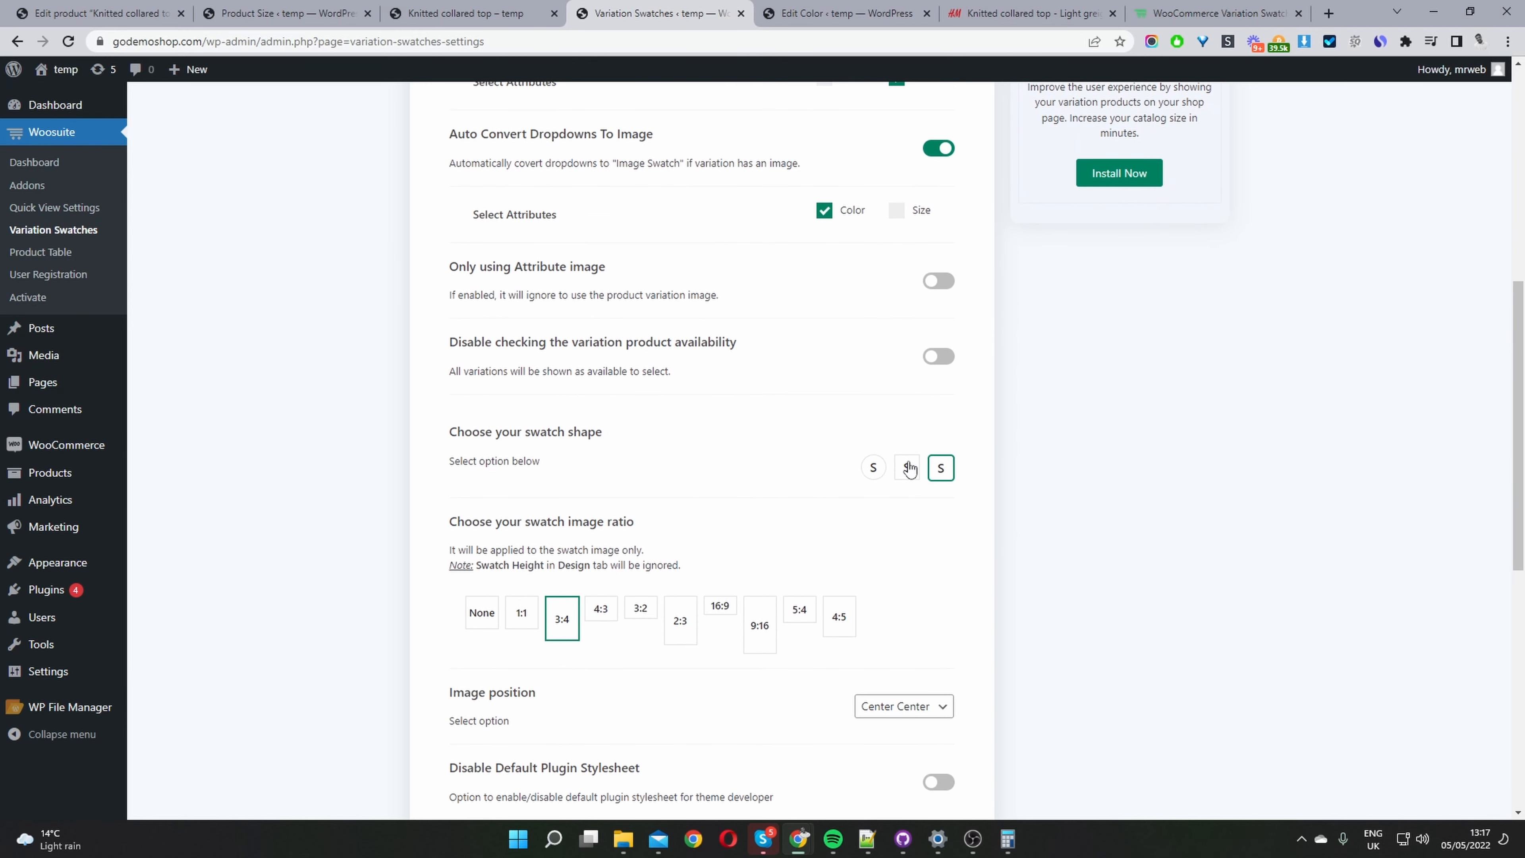
click(911, 471)
Set the swatch image position to Center Bottom
scroll(904, 517, down, 4)
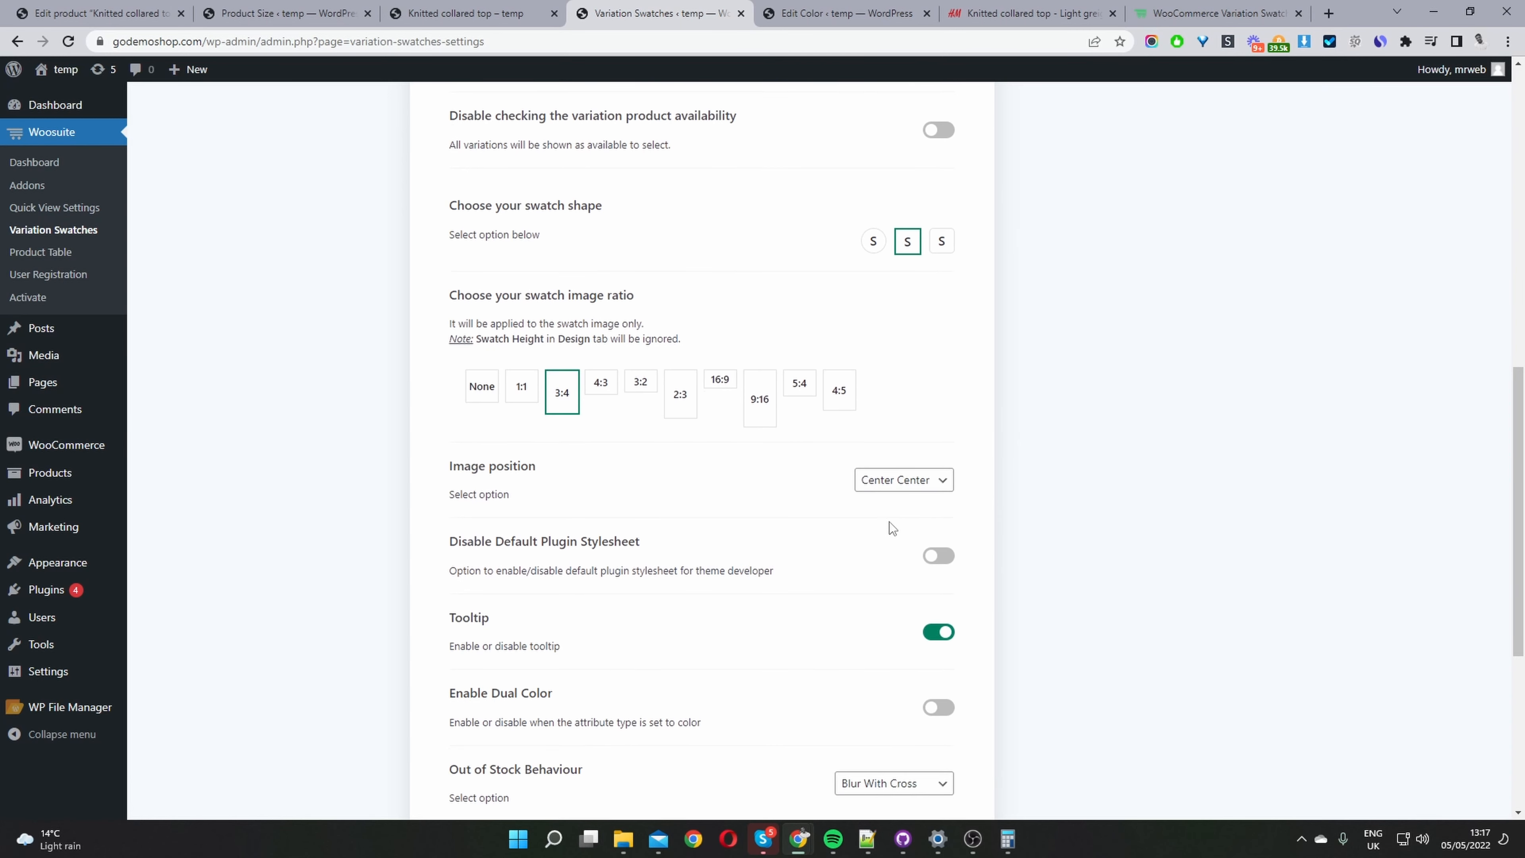
click(911, 474)
click(913, 472)
click(913, 472)
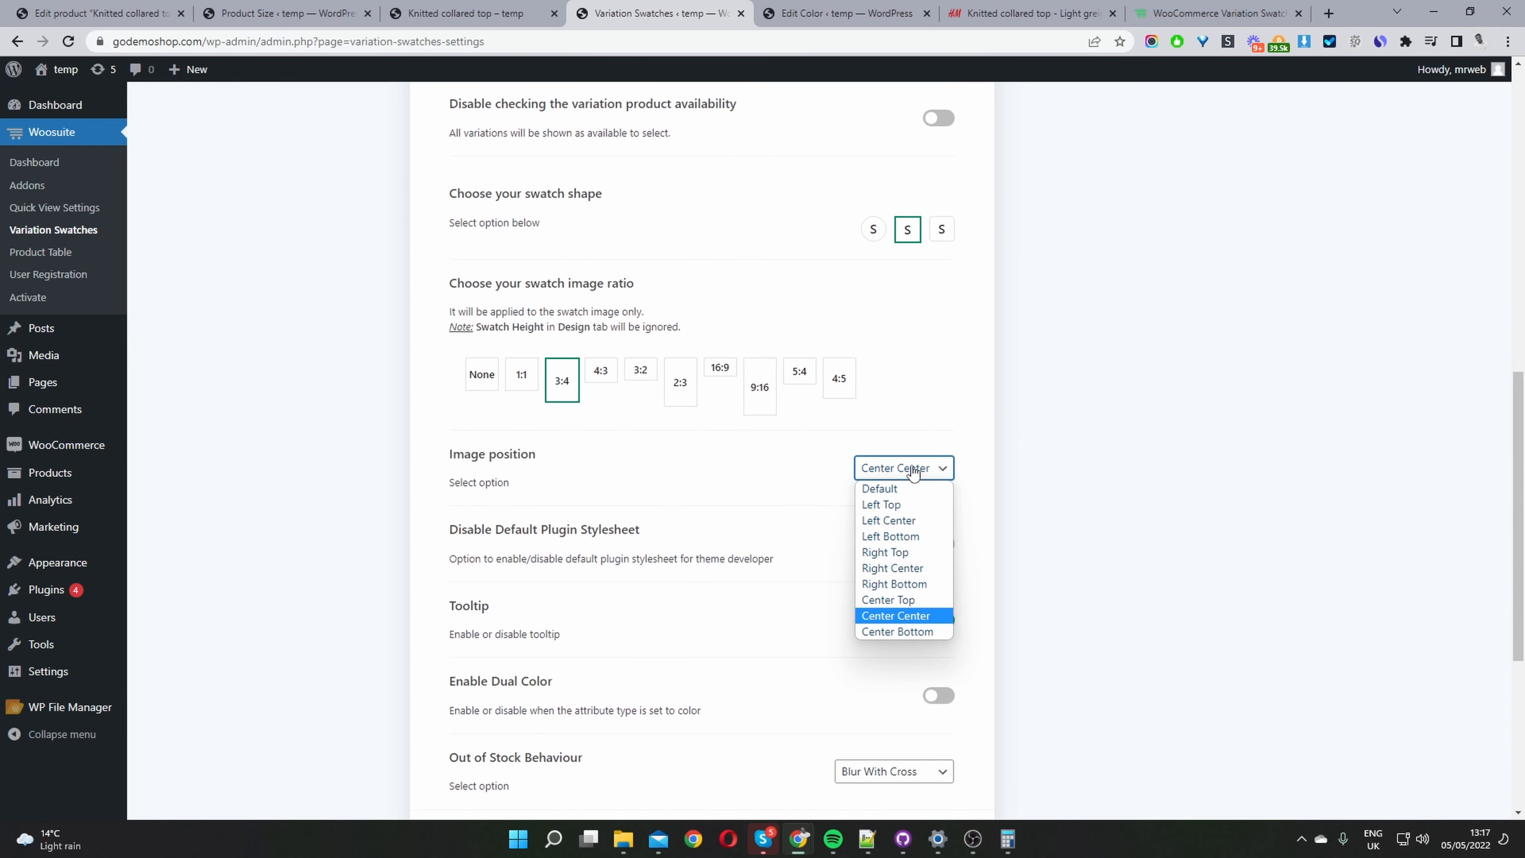
click(928, 632)
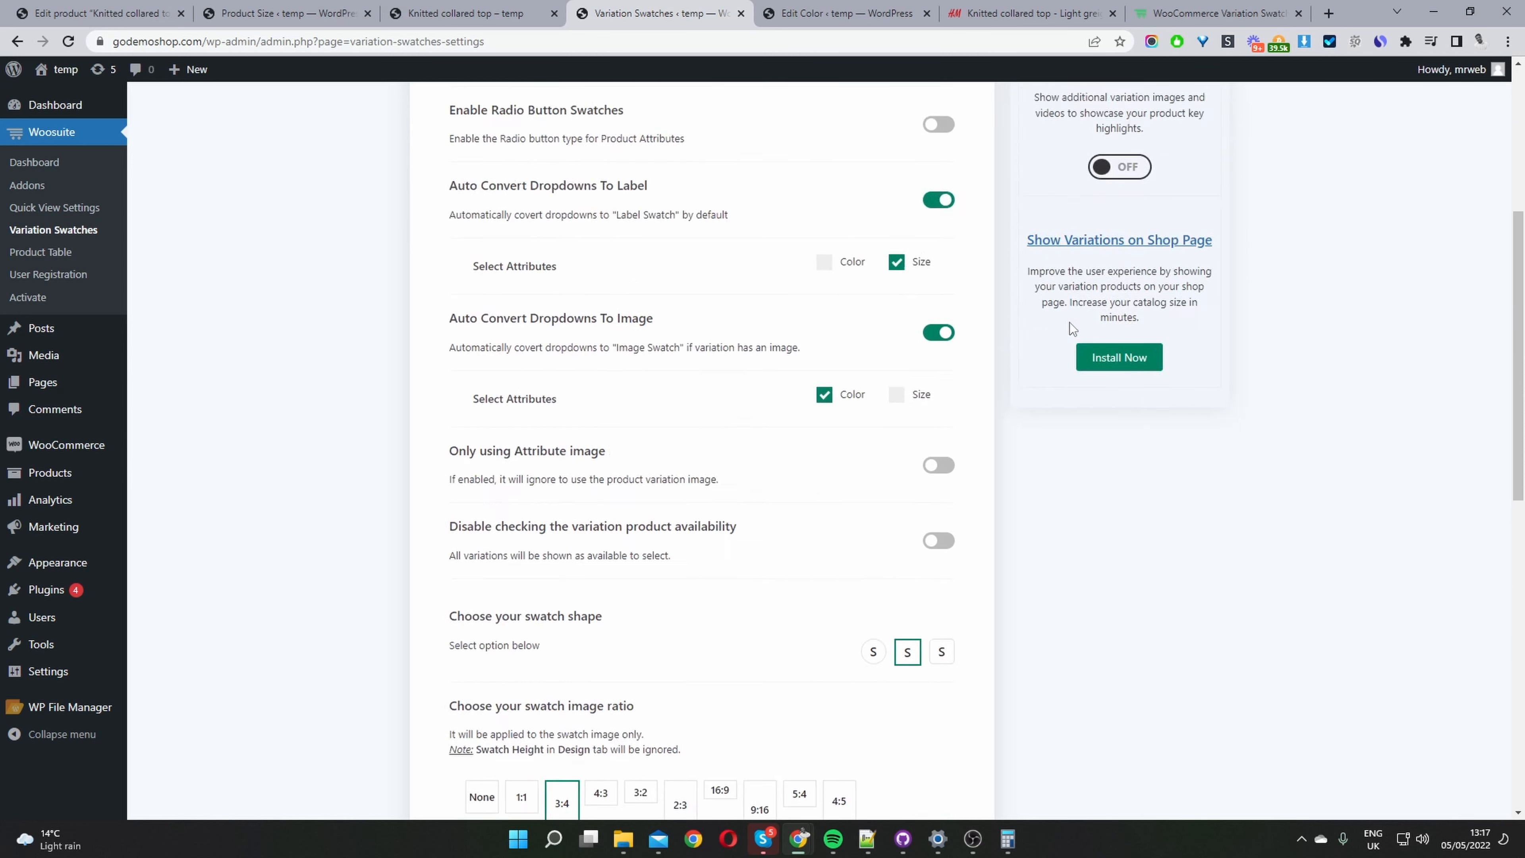
Save the swatch shape, ratio and size settings and reload the Knitted collared top store page
click(1174, 106)
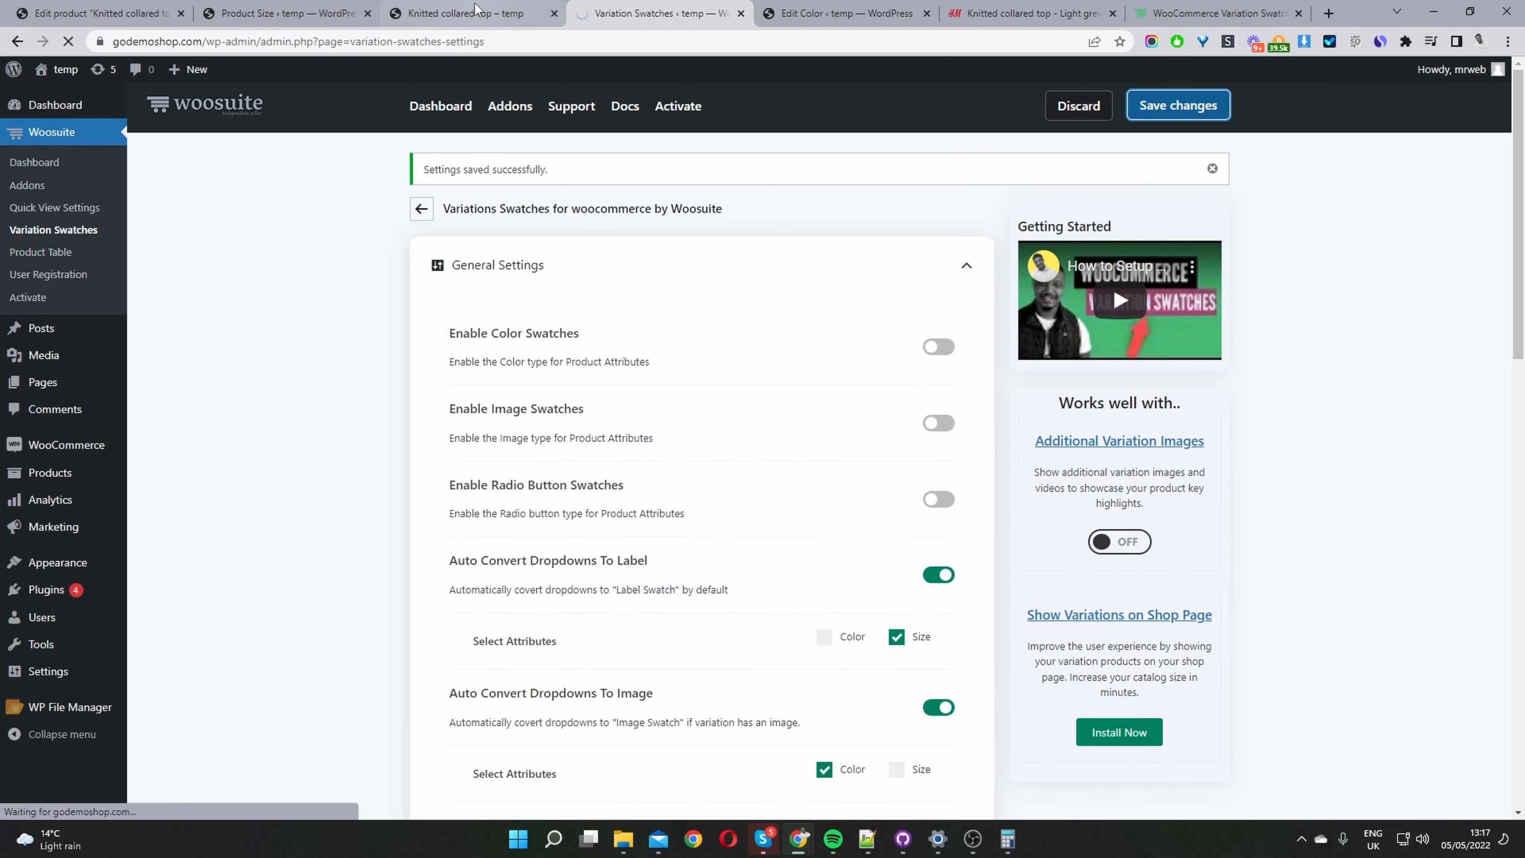
click(445, 13)
click(68, 41)
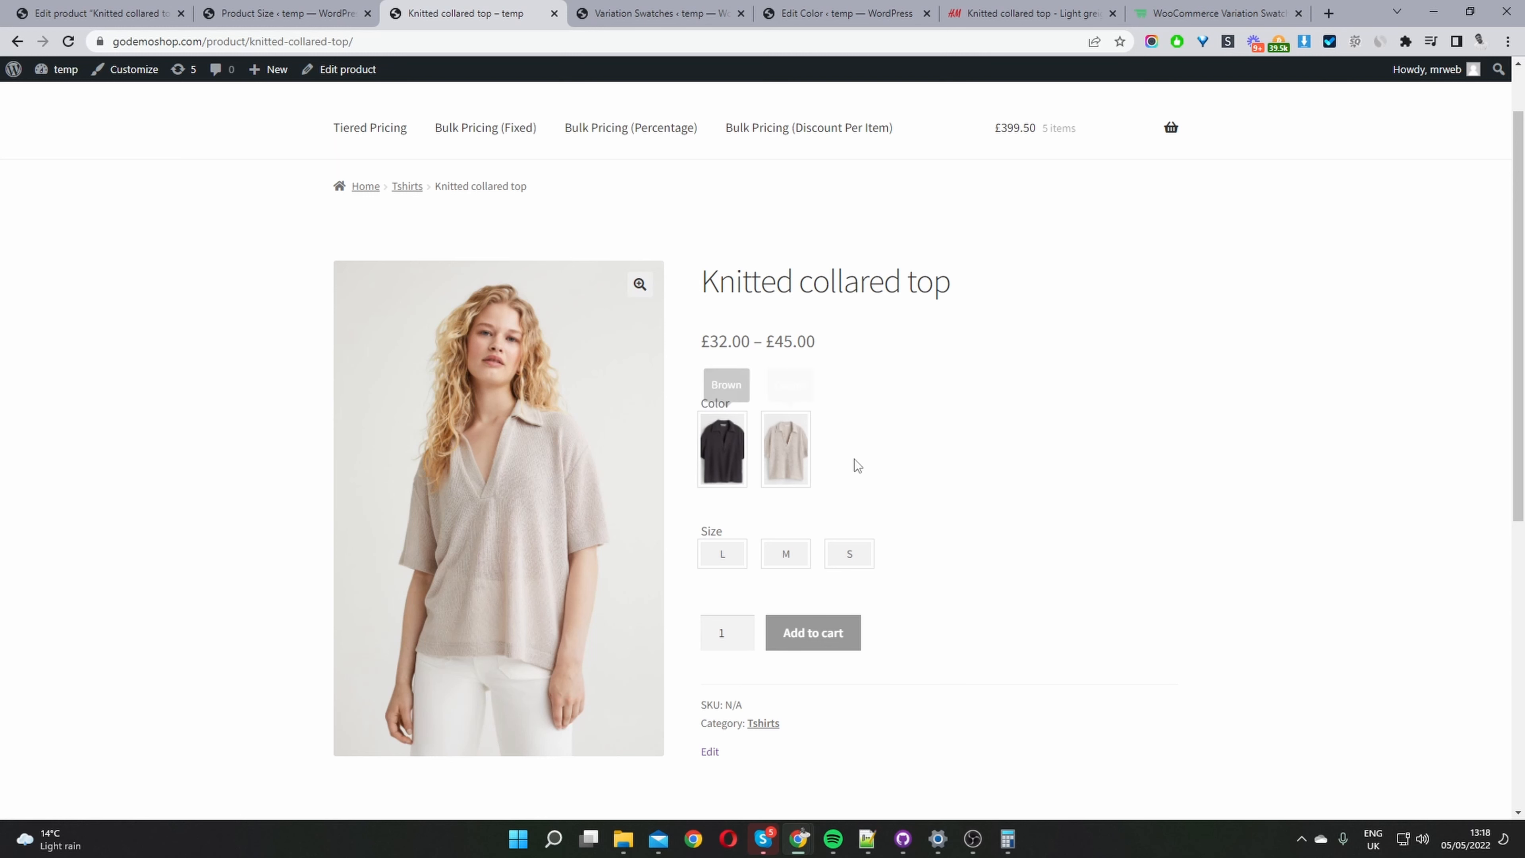
Test the Cream and Brown color swatches, select Cream in size M and add the product to the cart
click(786, 450)
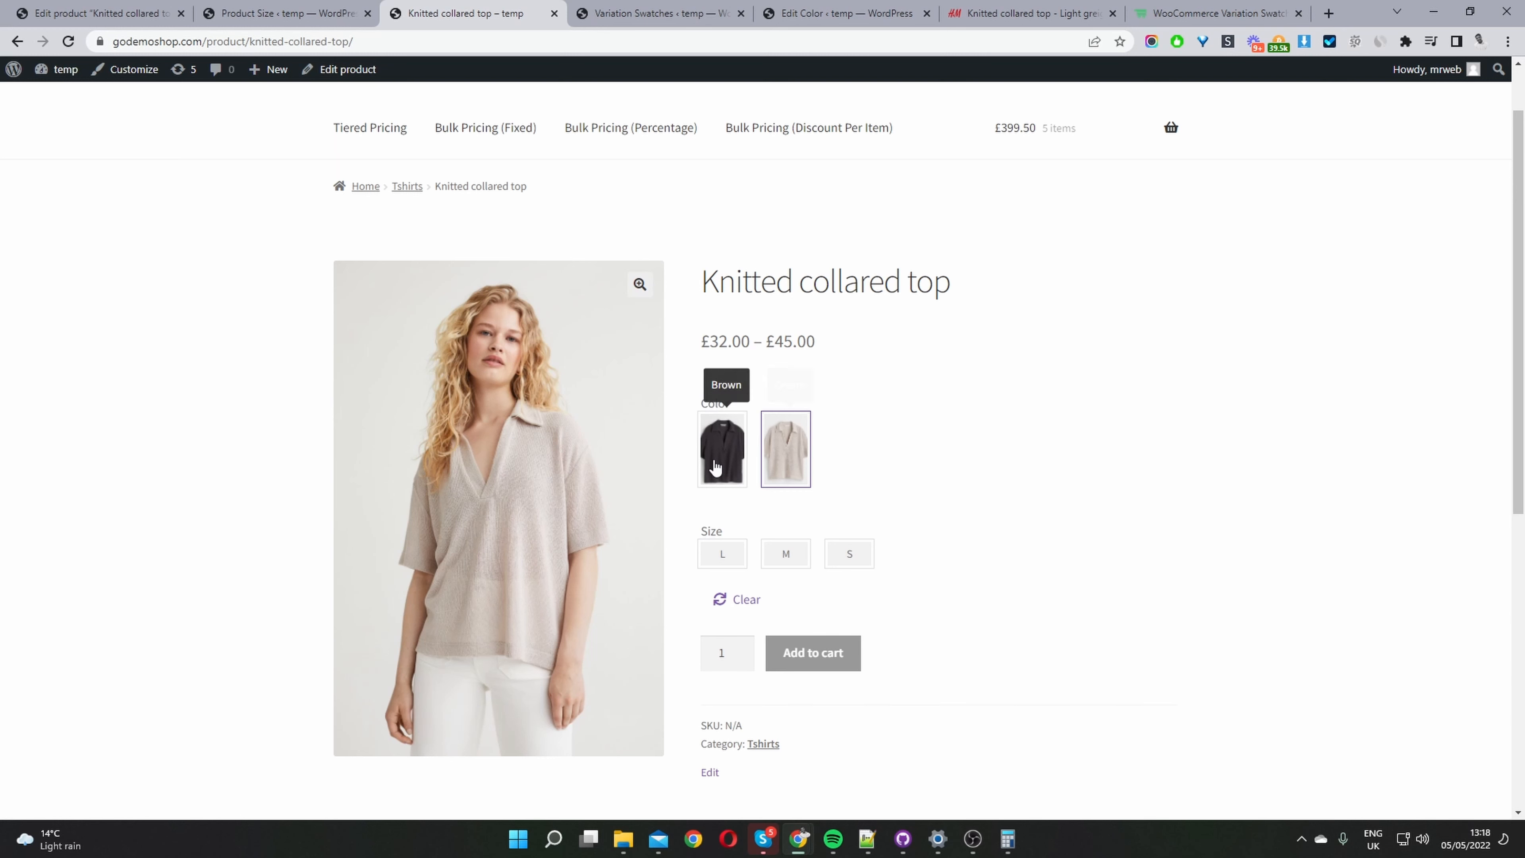
click(723, 450)
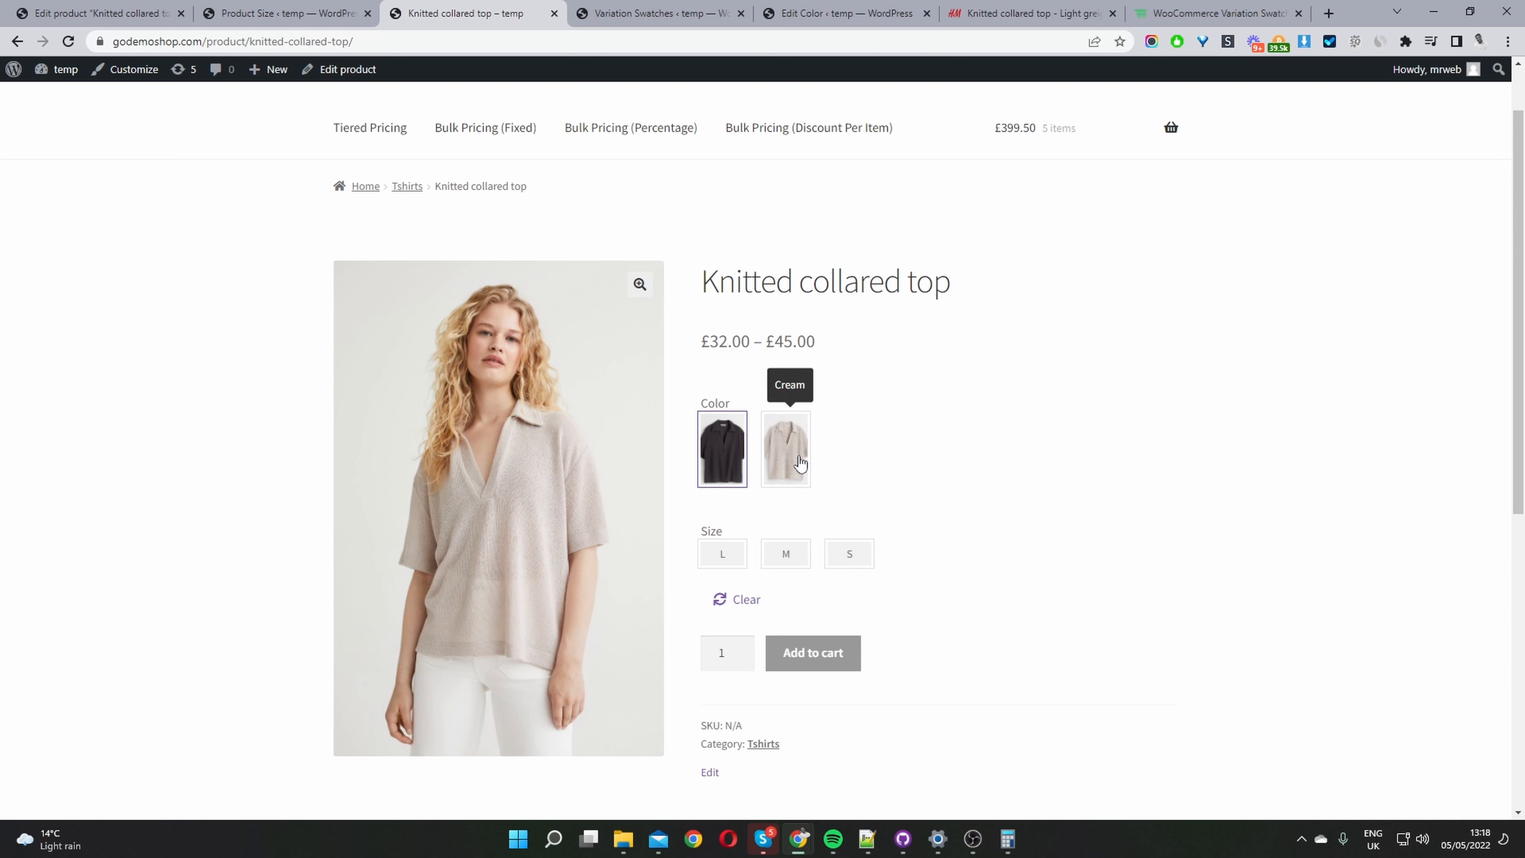
click(780, 464)
click(779, 566)
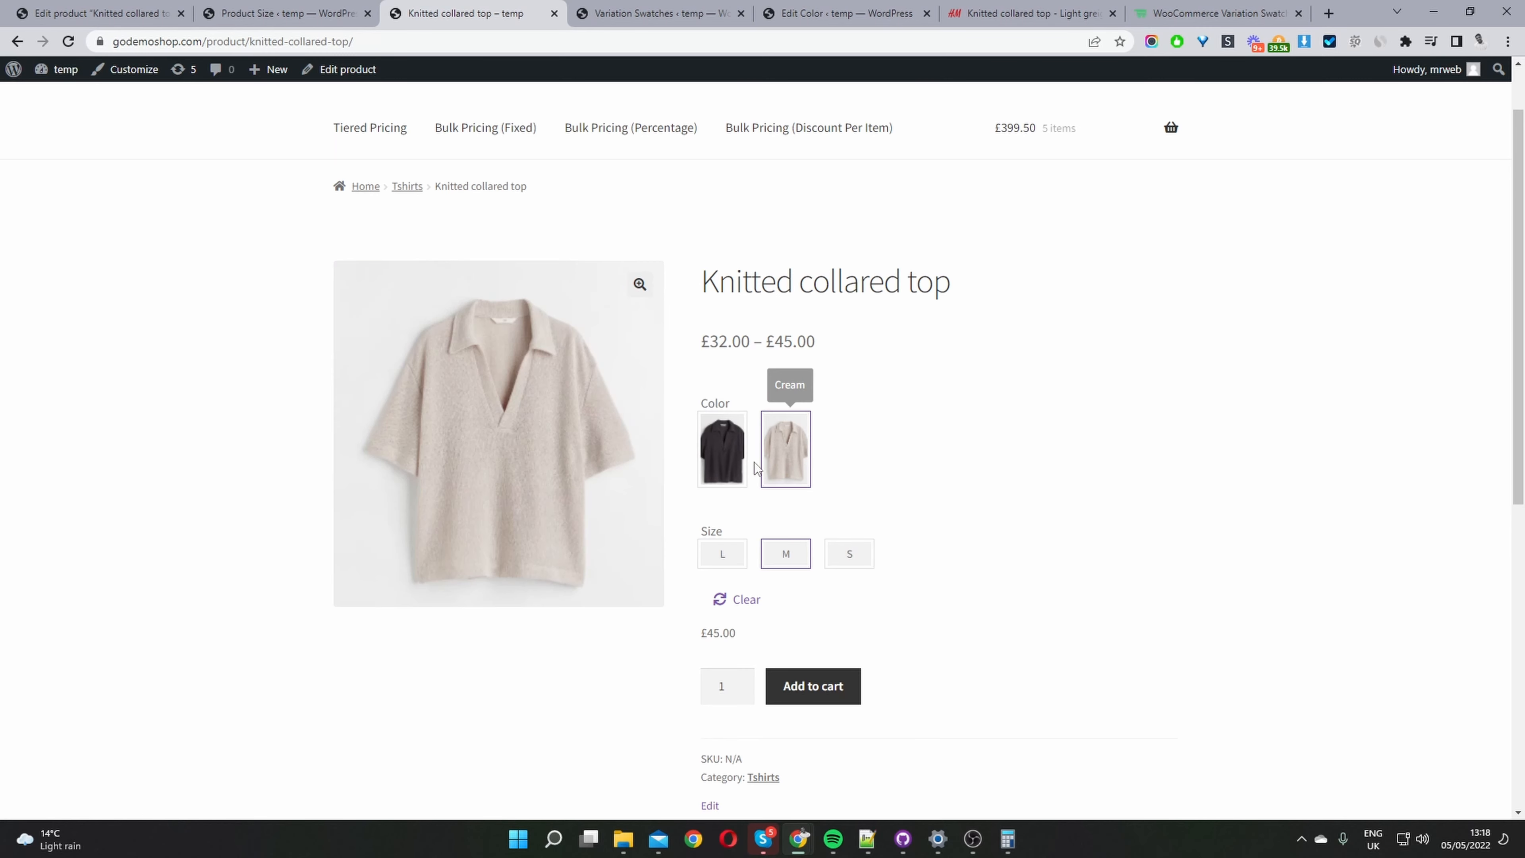
click(821, 697)
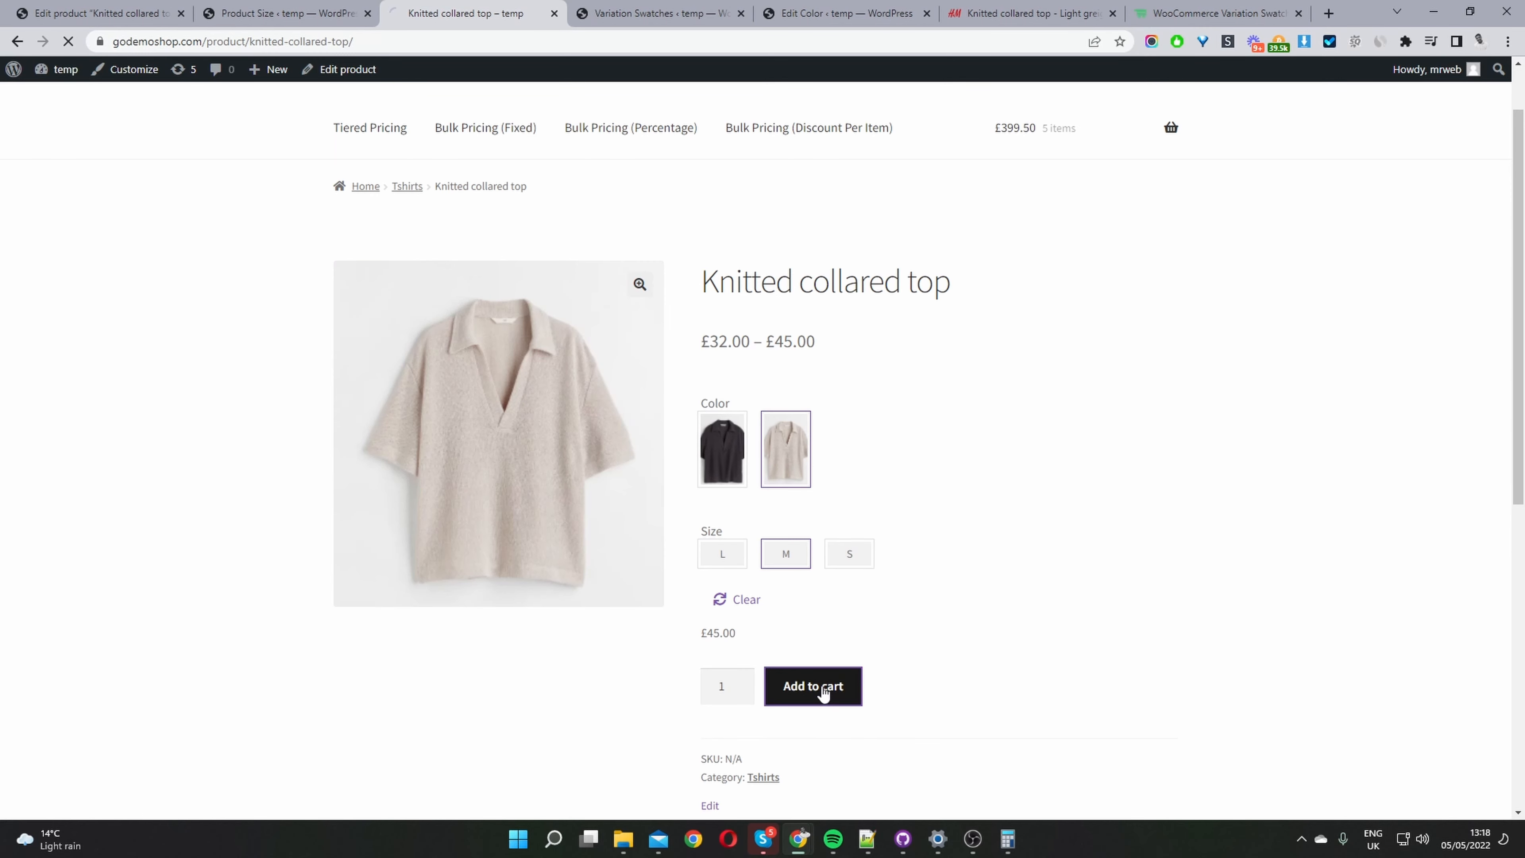